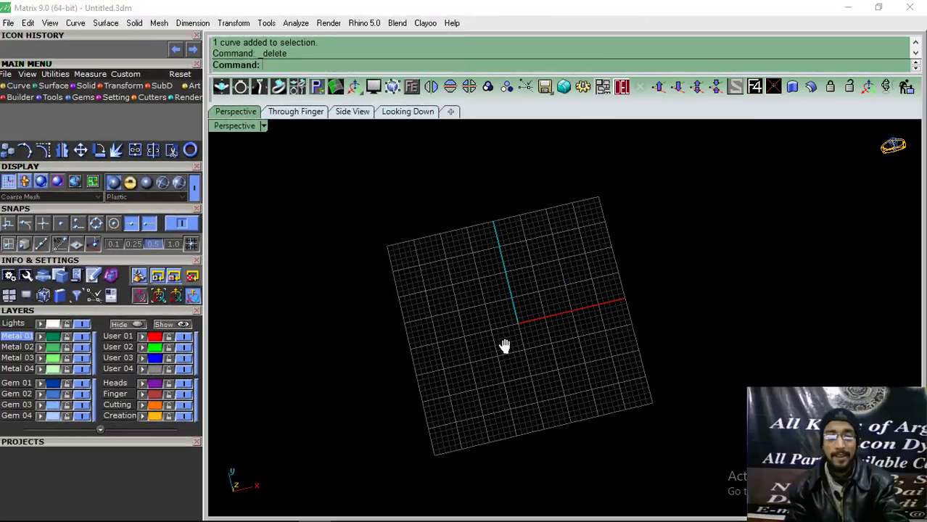
Orbit the empty Perspective grid from several angles and collapse the Layers list.
{"action": "mouse_move", "coordinate": [500, 343]}
{"action": "right_mouse_down"}
{"action": "mouse_move", "coordinate": [530, 368]}
{"action": "mouse_move", "coordinate": [496, 283]}
{"action": "mouse_move", "coordinate": [528, 360]}
{"action": "mouse_move", "coordinate": [507, 308]}
{"action": "mouse_move", "coordinate": [518, 302]}
{"action": "mouse_move", "coordinate": [556, 333]}
{"action": "mouse_move", "coordinate": [530, 355]}
{"action": "right_mouse_up"}
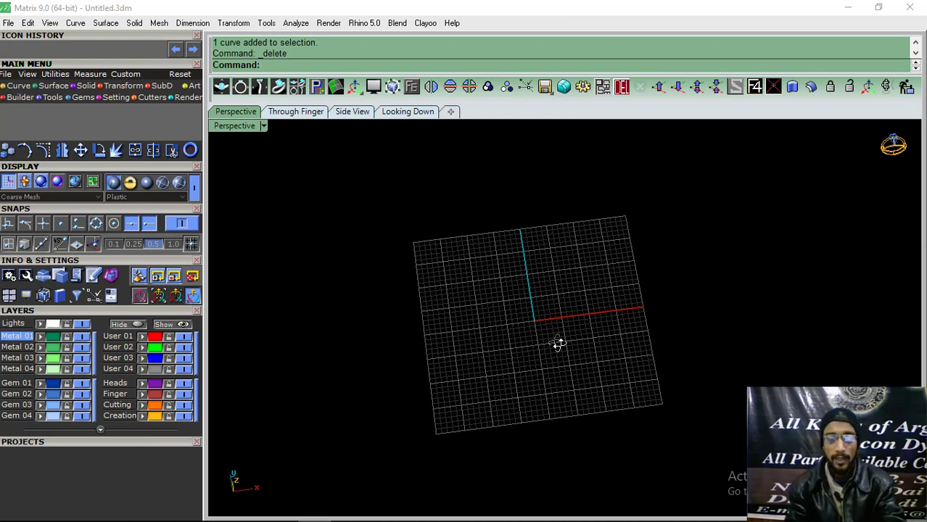
{"action": "right_click_drag", "start_coordinate": [557, 343], "coordinate": [538, 317]}
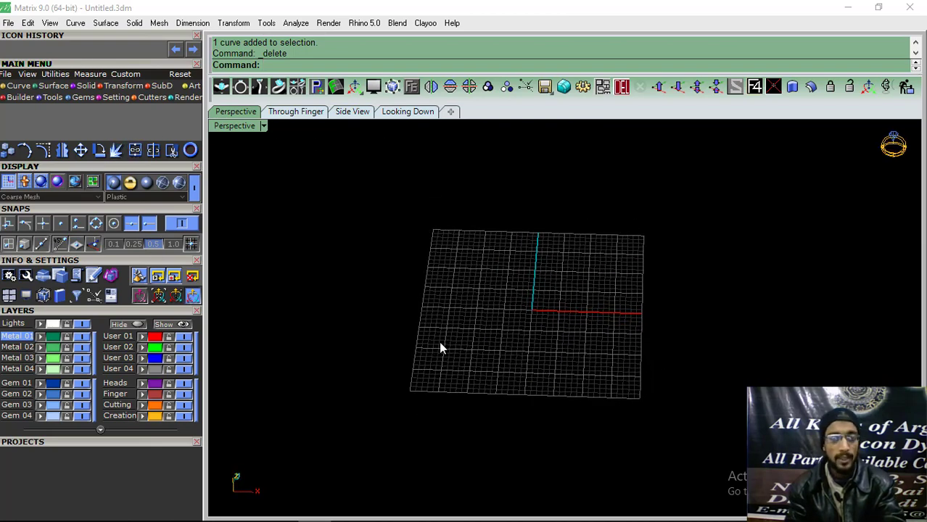
{"action": "mouse_move", "coordinate": [440, 348]}
{"action": "right_mouse_down"}
{"action": "mouse_move", "coordinate": [542, 290]}
{"action": "mouse_move", "coordinate": [521, 341]}
{"action": "right_mouse_up"}
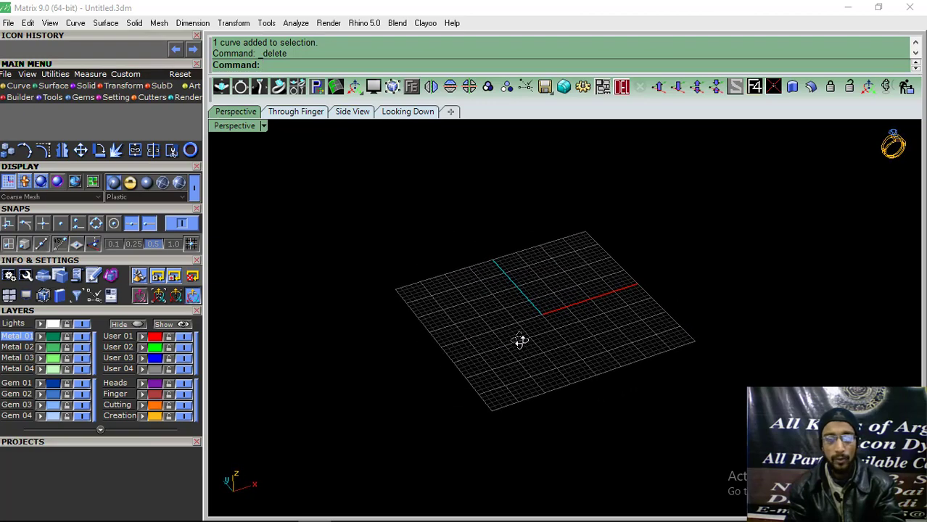
{"action": "mouse_move", "coordinate": [571, 287]}
{"action": "right_mouse_down"}
{"action": "mouse_move", "coordinate": [526, 374]}
{"action": "mouse_move", "coordinate": [512, 337]}
{"action": "mouse_move", "coordinate": [471, 291]}
{"action": "mouse_move", "coordinate": [614, 359]}
{"action": "mouse_move", "coordinate": [534, 296]}
{"action": "mouse_move", "coordinate": [390, 267]}
{"action": "mouse_move", "coordinate": [683, 296]}
{"action": "mouse_move", "coordinate": [706, 410]}
{"action": "mouse_move", "coordinate": [573, 337]}
{"action": "mouse_move", "coordinate": [592, 394]}
{"action": "mouse_move", "coordinate": [563, 289]}
{"action": "mouse_move", "coordinate": [590, 333]}
{"action": "mouse_move", "coordinate": [544, 294]}
{"action": "mouse_move", "coordinate": [538, 354]}
{"action": "right_mouse_up"}
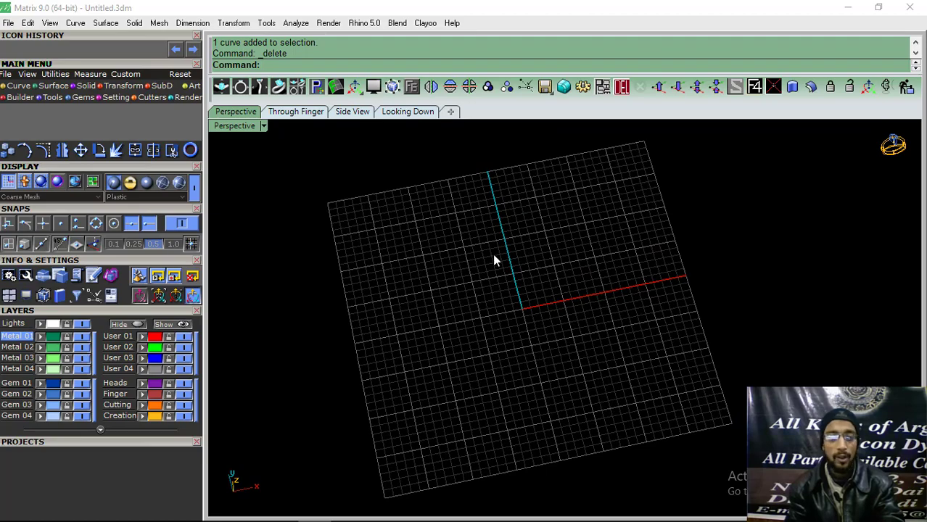
{"action": "mouse_move", "coordinate": [567, 317]}
{"action": "right_mouse_down"}
{"action": "mouse_move", "coordinate": [546, 368]}
{"action": "mouse_move", "coordinate": [531, 261]}
{"action": "mouse_move", "coordinate": [586, 272]}
{"action": "mouse_move", "coordinate": [569, 288]}
{"action": "mouse_move", "coordinate": [482, 321]}
{"action": "mouse_move", "coordinate": [475, 347]}
{"action": "right_mouse_up"}
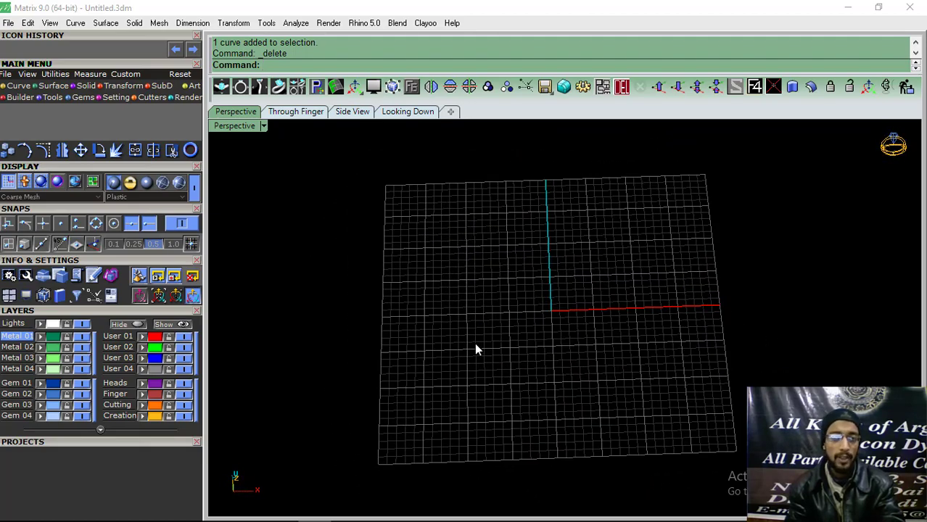
{"action": "right_click_drag", "start_coordinate": [390, 340], "coordinate": [418, 331]}
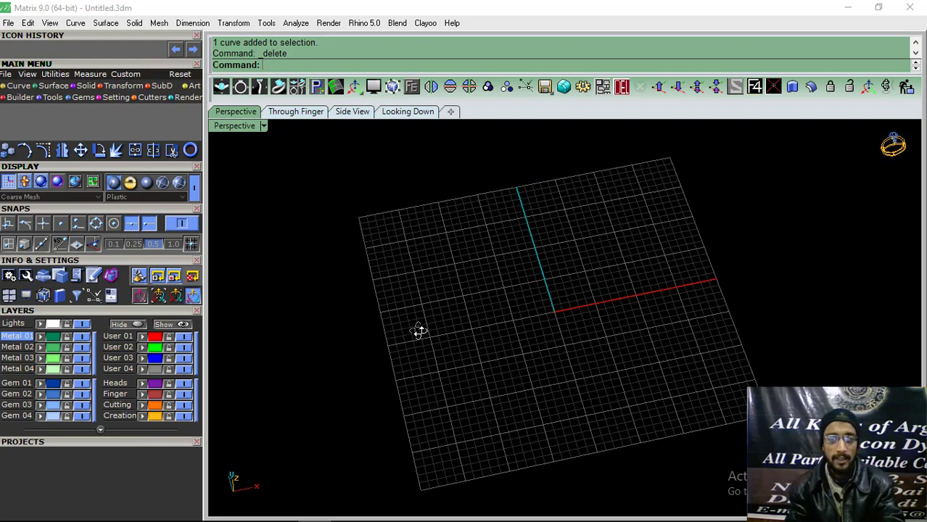
{"action": "left_click", "coordinate": [79, 312]}
{"action": "right_click_drag", "start_coordinate": [513, 304], "coordinate": [514, 394]}
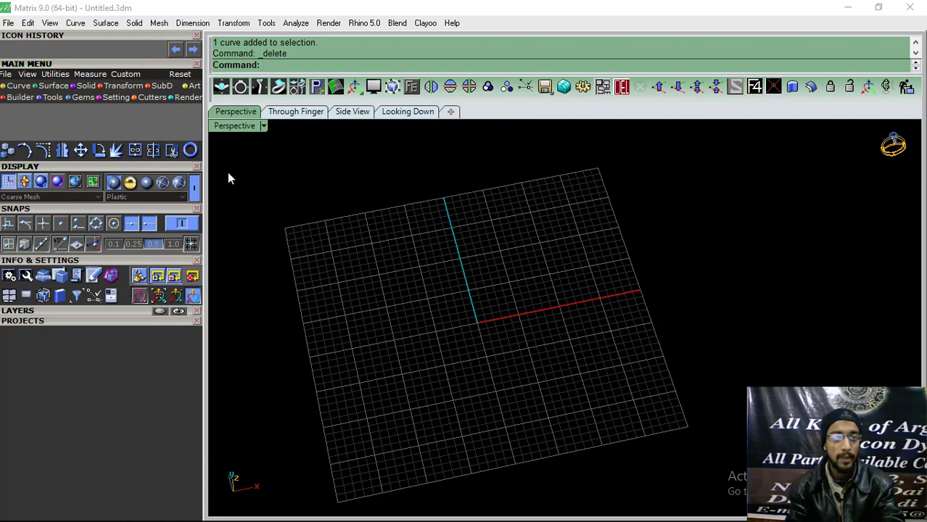
Create a 20 mm diameter ring rail circle and re-expand the Layers list.
{"action": "left_click", "coordinate": [190, 150]}
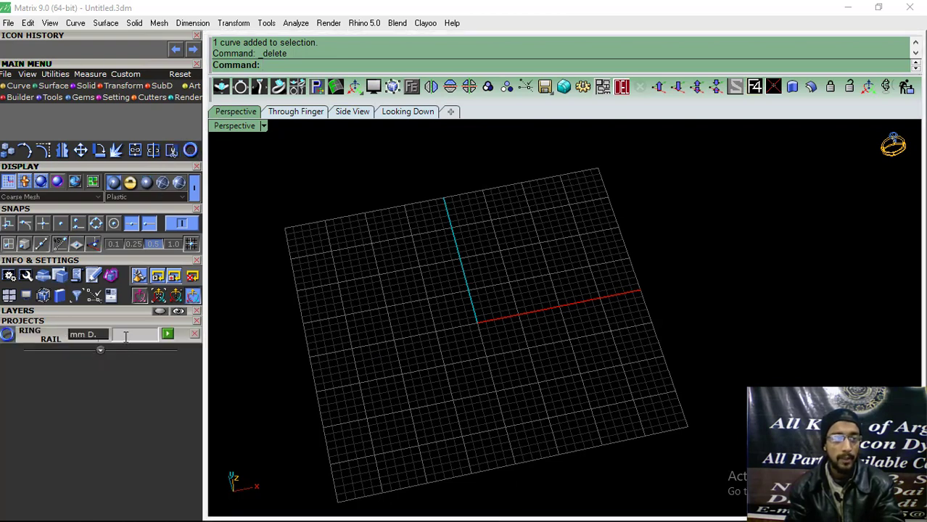
{"action": "left_click", "coordinate": [149, 336]}
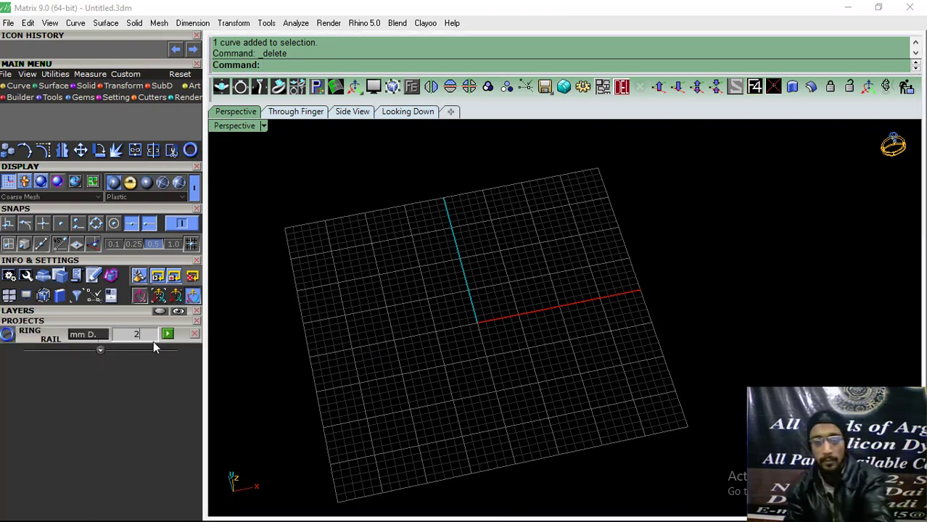
{"action": "type", "text": "20"}
{"action": "left_click", "coordinate": [168, 336]}
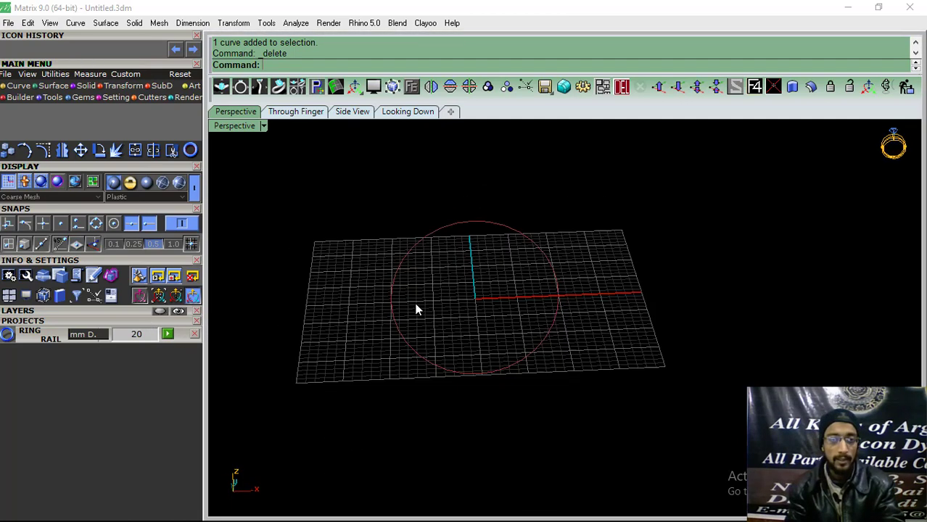
{"action": "left_click", "coordinate": [136, 311]}
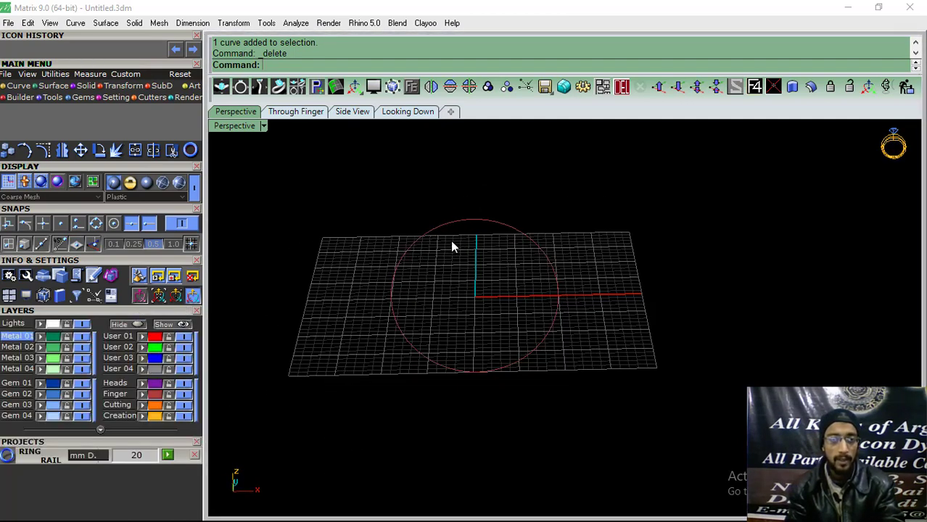
Select the ring rail circle and check it in the Through Finger, Perspective and Looking Down views.
{"action": "left_click", "coordinate": [430, 226]}
{"action": "left_click", "coordinate": [300, 113]}
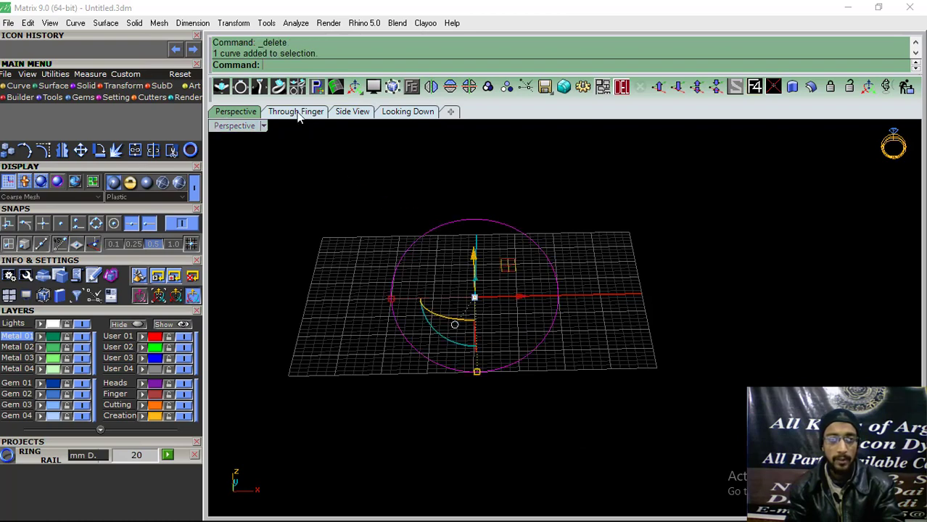
{"action": "right_click_drag", "start_coordinate": [533, 294], "coordinate": [463, 300]}
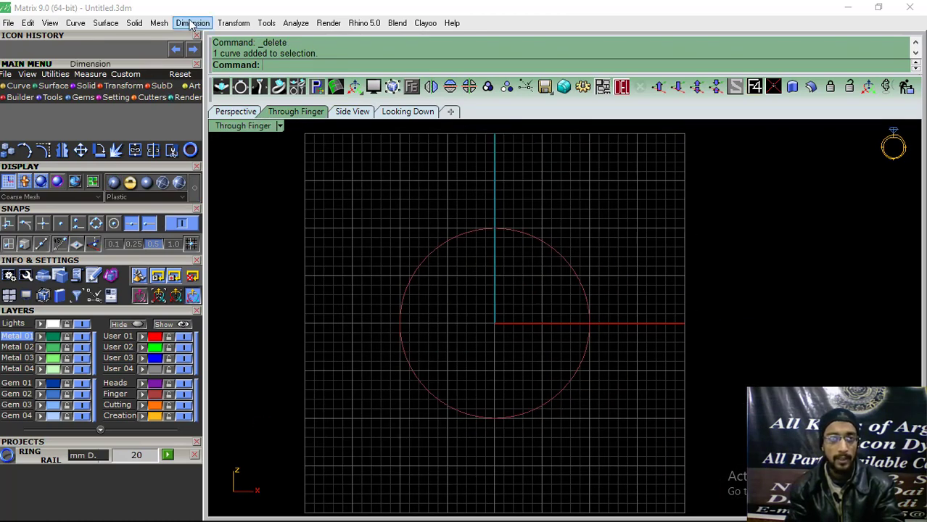
{"action": "left_click", "coordinate": [239, 111]}
{"action": "right_click_drag", "start_coordinate": [361, 208], "coordinate": [395, 243]}
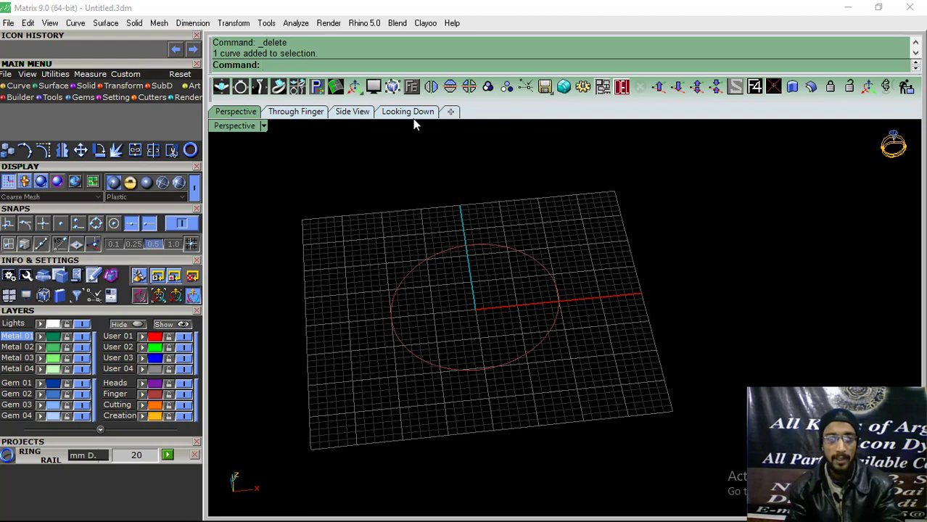
{"action": "left_click", "coordinate": [410, 113]}
{"action": "left_click", "coordinate": [298, 113]}
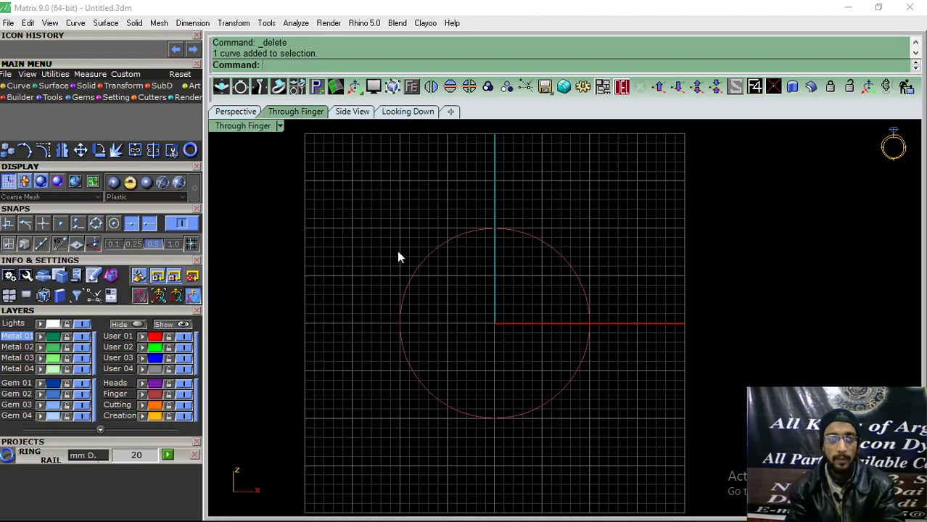
Measure the circle quadrant to quadrant with an aligned dimension, confirming 20.00.
{"action": "left_click", "coordinate": [193, 22]}
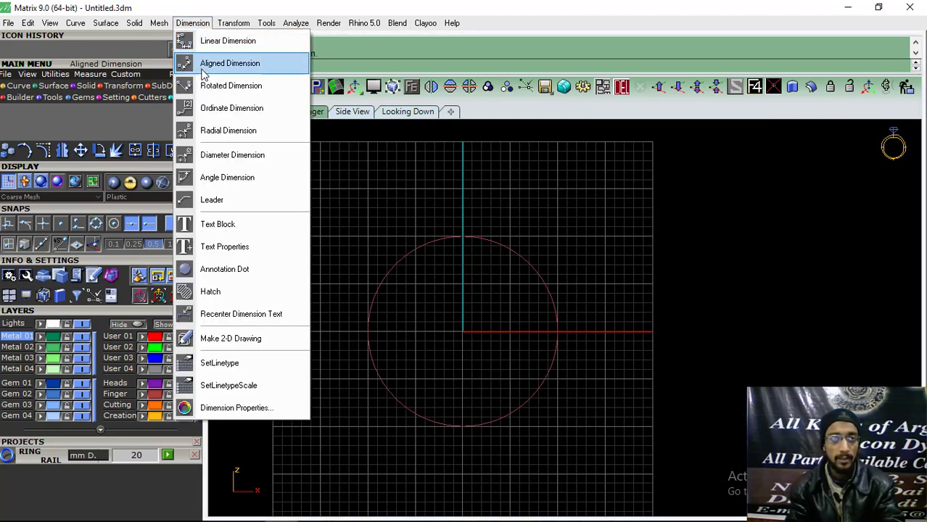
{"action": "left_click", "coordinate": [217, 62]}
{"action": "left_click", "coordinate": [95, 223]}
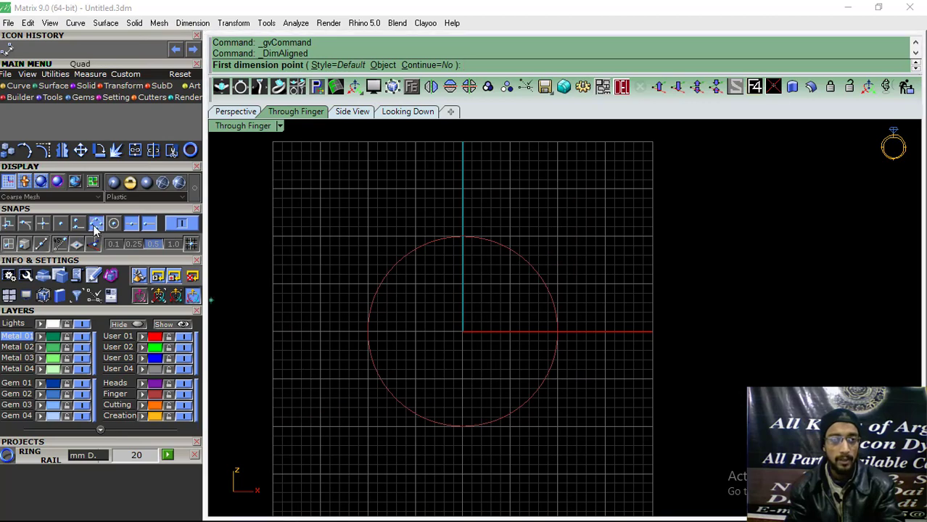
{"action": "left_click", "coordinate": [368, 331]}
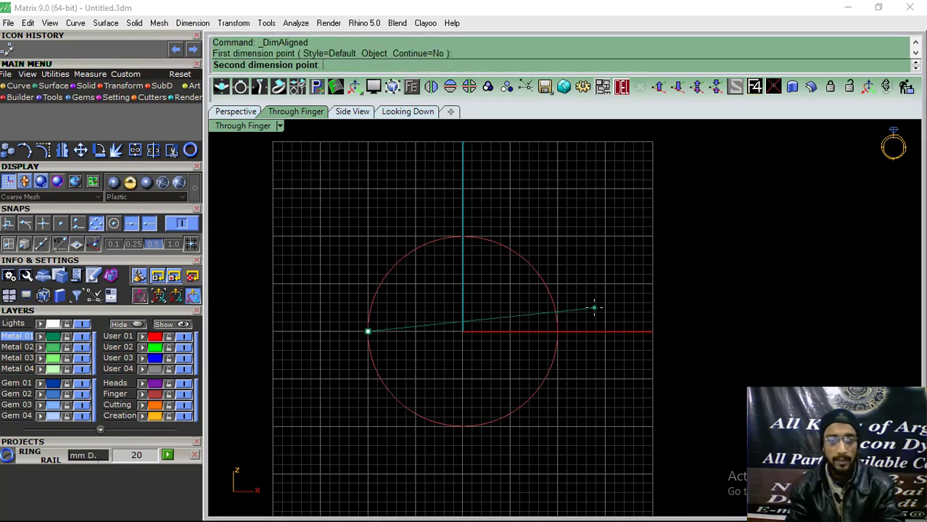
{"action": "left_click", "coordinate": [557, 331]}
{"action": "key", "text": "Escape"}
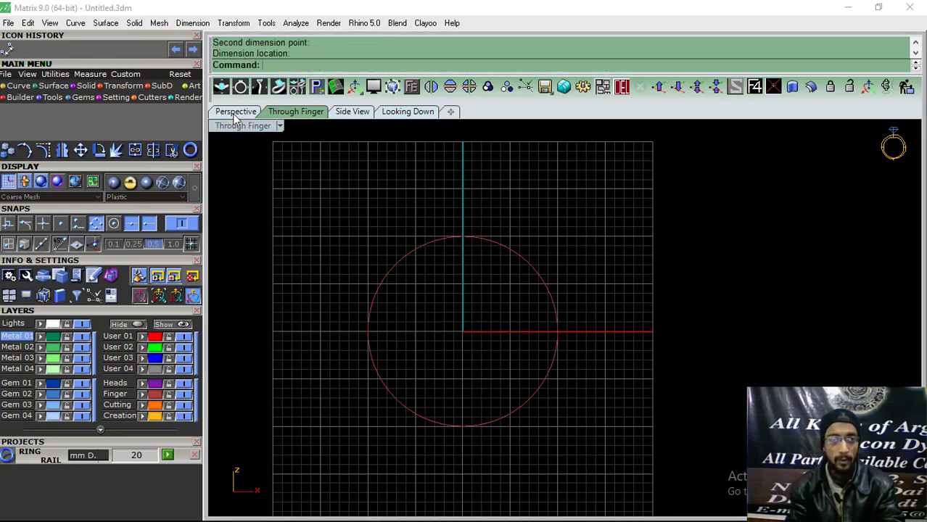
{"action": "left_click", "coordinate": [235, 114]}
{"action": "left_click", "coordinate": [392, 113]}
Draw a 20-unit horizontal line in the Looking Down view and select it.
{"action": "left_click", "coordinate": [18, 85]}
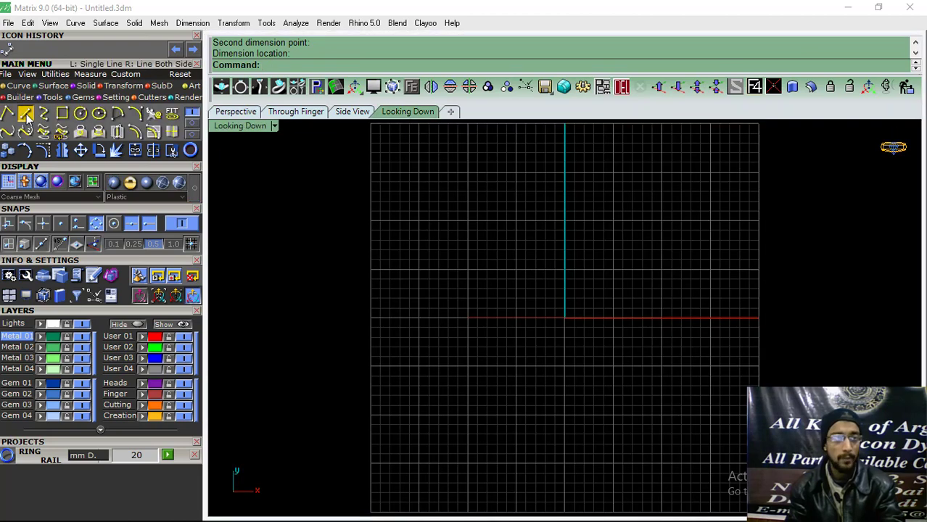
{"action": "left_click", "coordinate": [25, 116]}
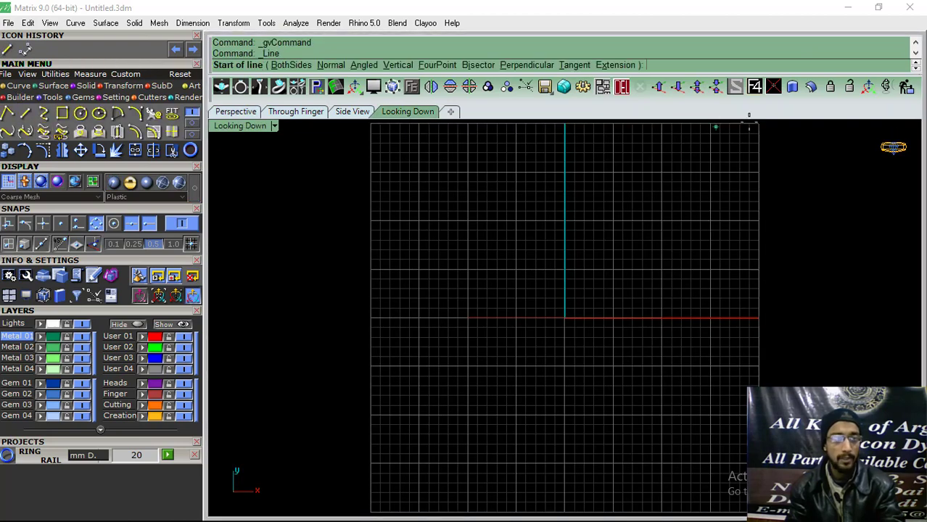
{"action": "left_click", "coordinate": [496, 252]}
{"action": "right_click_drag", "start_coordinate": [594, 236], "coordinate": [540, 252]}
{"action": "type", "text": "20"}
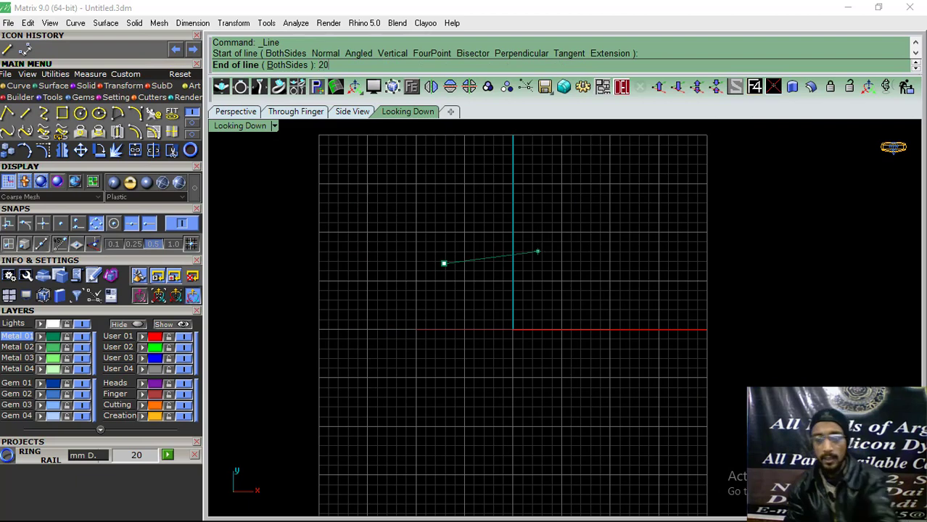
{"action": "key", "text": "Return"}
{"action": "left_click", "coordinate": [806, 285]}
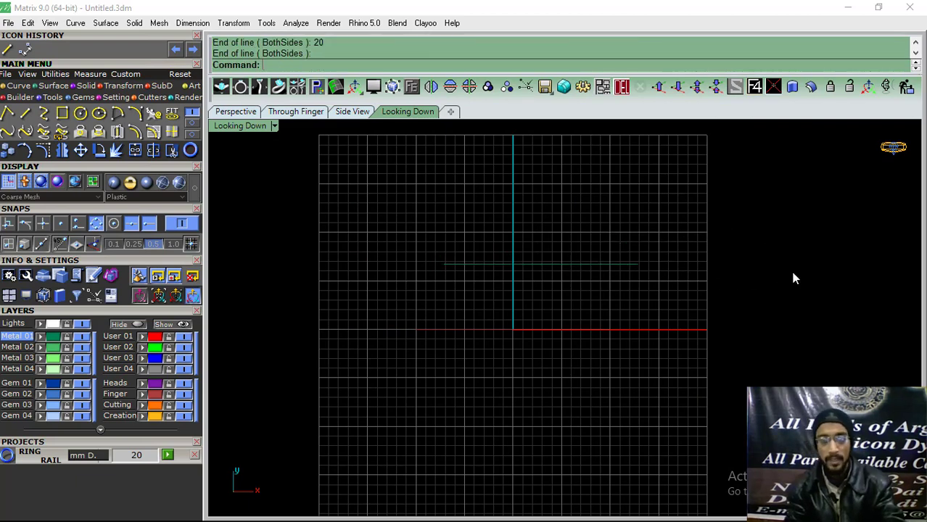
{"action": "left_click_drag", "start_coordinate": [586, 313], "coordinate": [581, 308]}
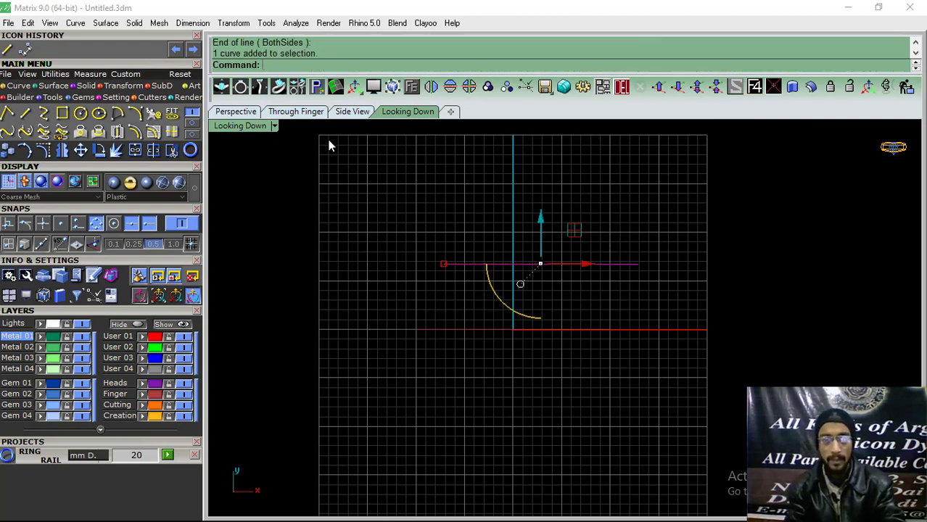
Try moving the line, then undo both the move and the line.
{"action": "left_click", "coordinate": [226, 114]}
{"action": "left_click", "coordinate": [409, 112]}
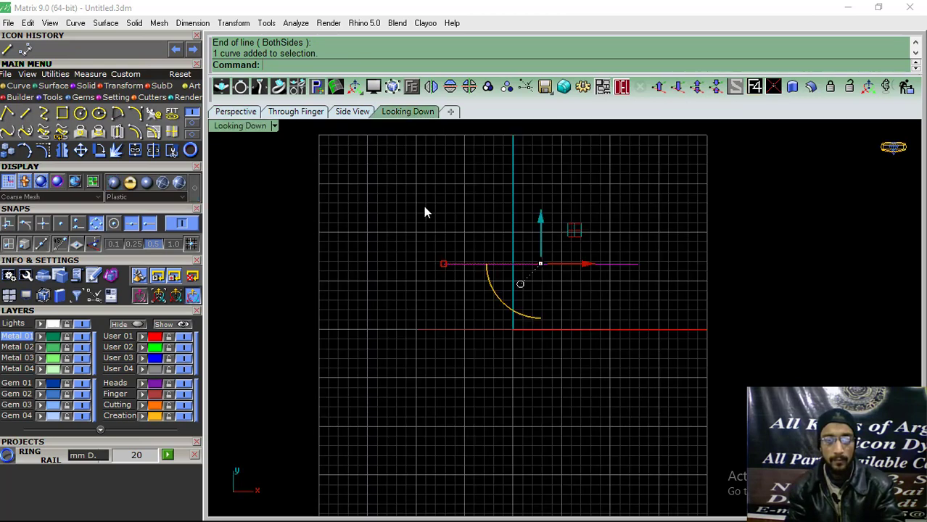
{"action": "left_click_drag", "start_coordinate": [443, 268], "coordinate": [414, 279]}
{"action": "key", "text": "ctrl+z"}
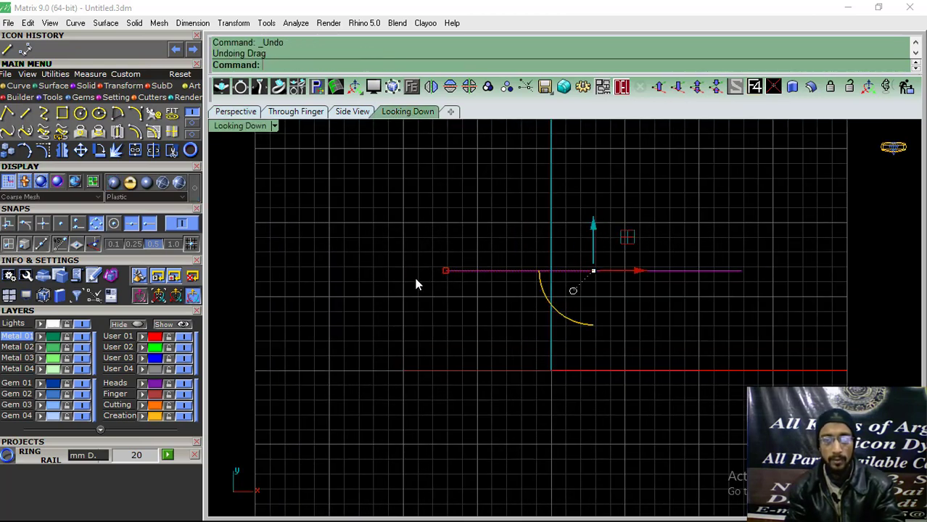
{"action": "key", "text": "ctrl+z"}
Draw a replacement horizontal line 35 units long and select it.
{"action": "left_click", "coordinate": [26, 114]}
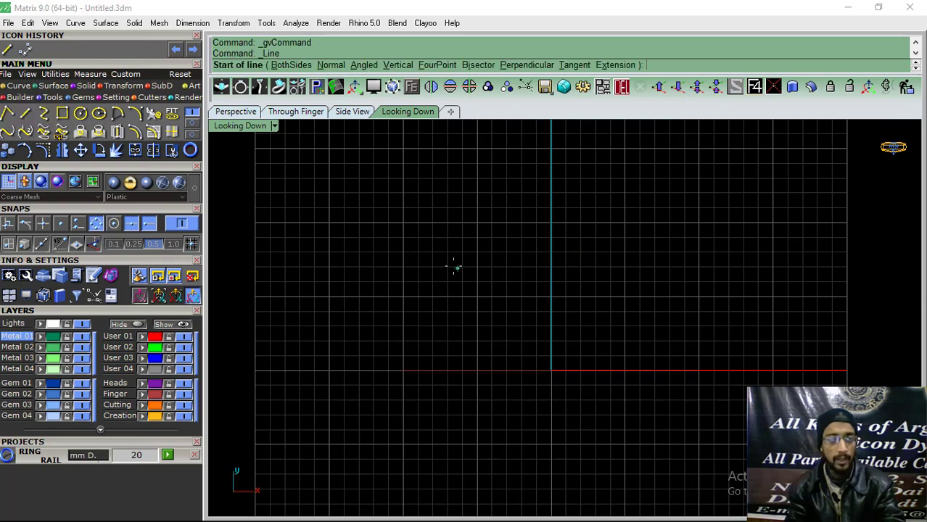
{"action": "left_click", "coordinate": [452, 268]}
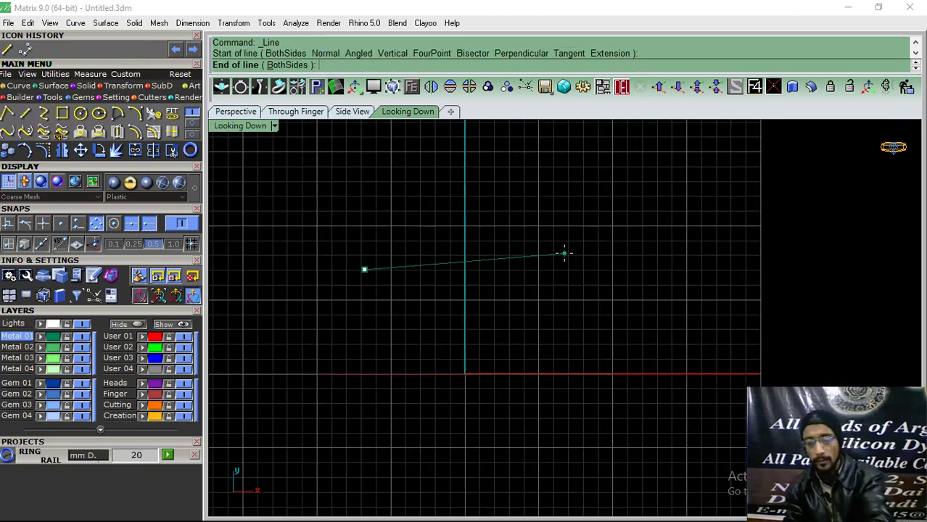
{"action": "type", "text": "35"}
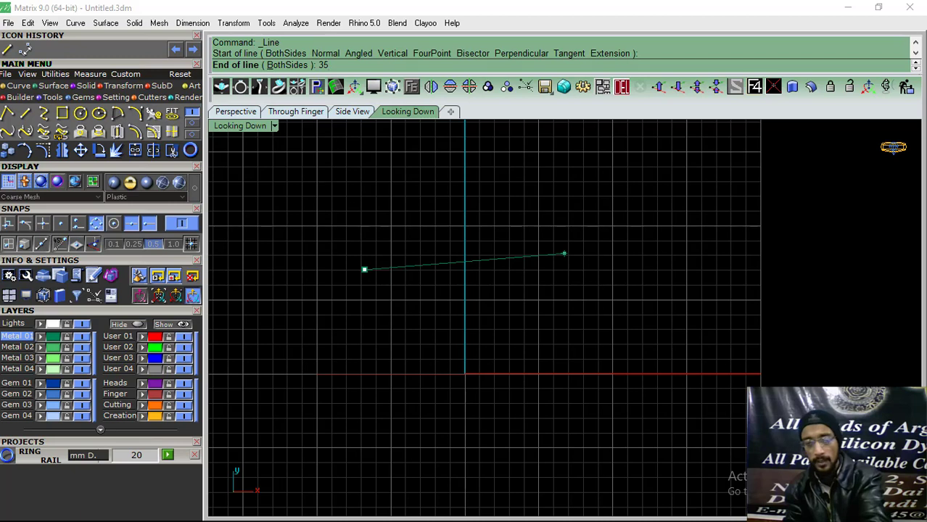
{"action": "key", "text": "Return"}
{"action": "scroll", "coordinate": [604, 265], "scroll_direction": "down", "scroll_amount": 2}
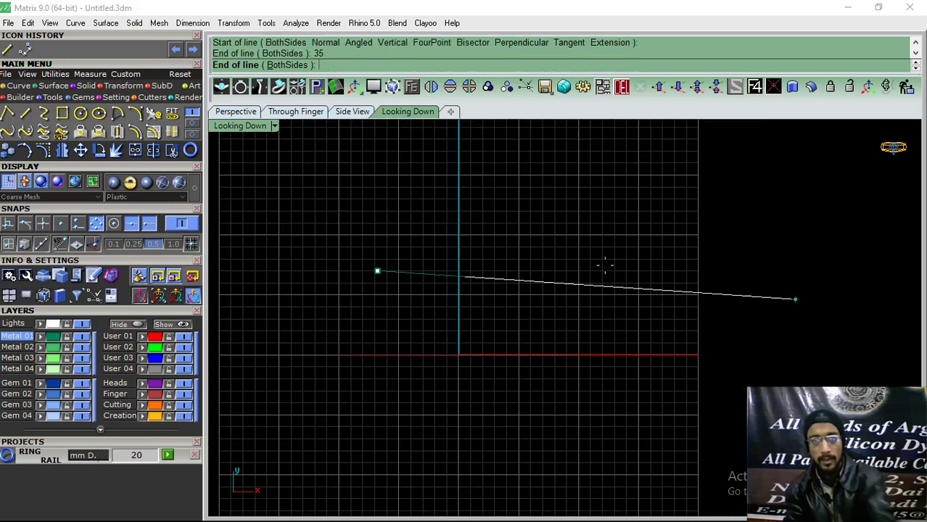
{"action": "left_click", "coordinate": [731, 264]}
{"action": "left_click_drag", "start_coordinate": [720, 321], "coordinate": [722, 319]}
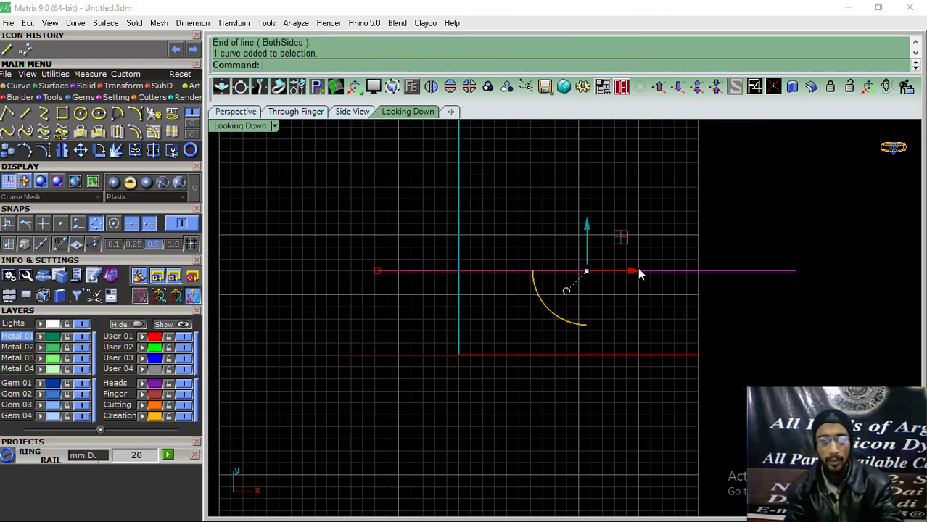
{"action": "left_click", "coordinate": [54, 74]}
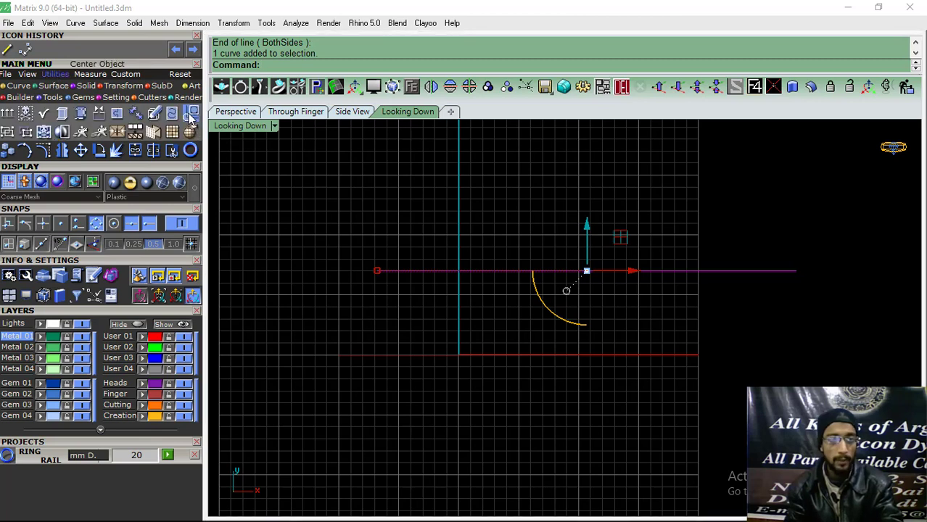
Centre the selected curves on the origin, then nudge the line and quarter arc into place.
{"action": "left_click", "coordinate": [191, 116]}
{"action": "left_click", "coordinate": [481, 351]}
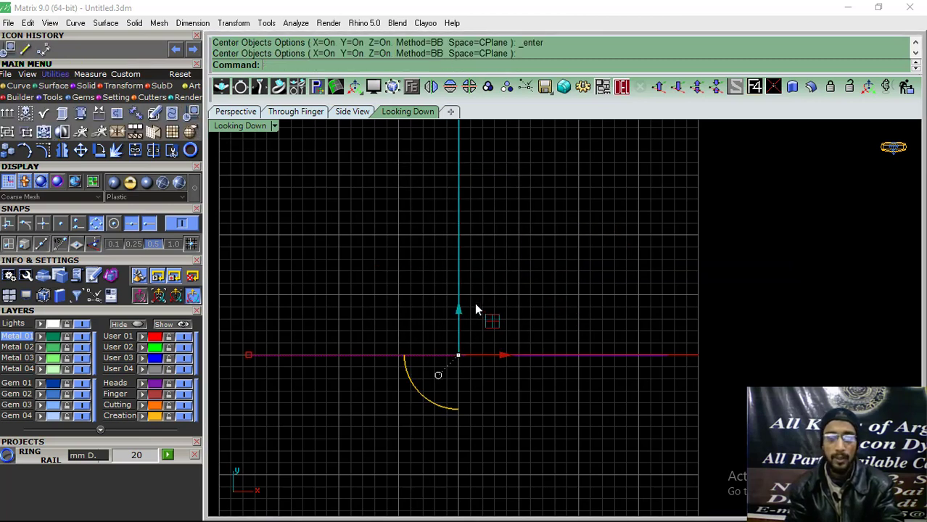
{"action": "left_click_drag", "start_coordinate": [468, 319], "coordinate": [480, 252]}
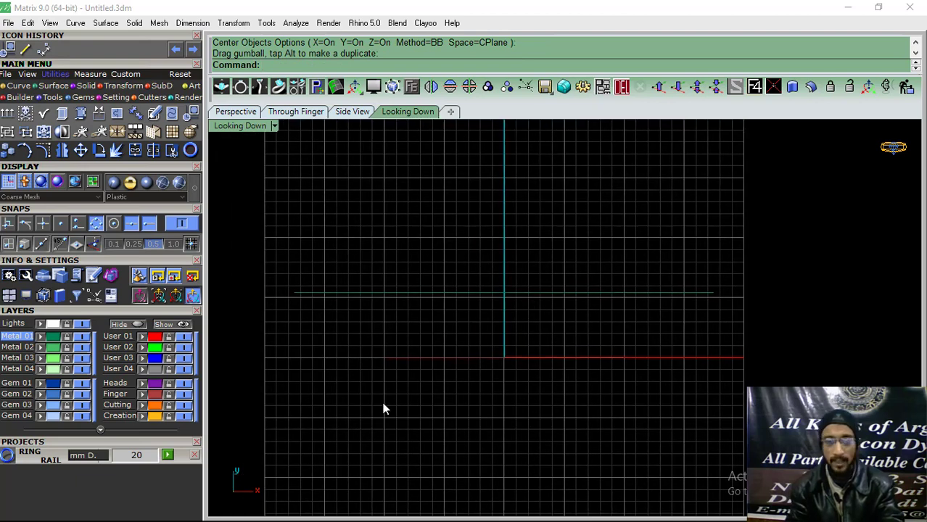
{"action": "left_click", "coordinate": [194, 455]}
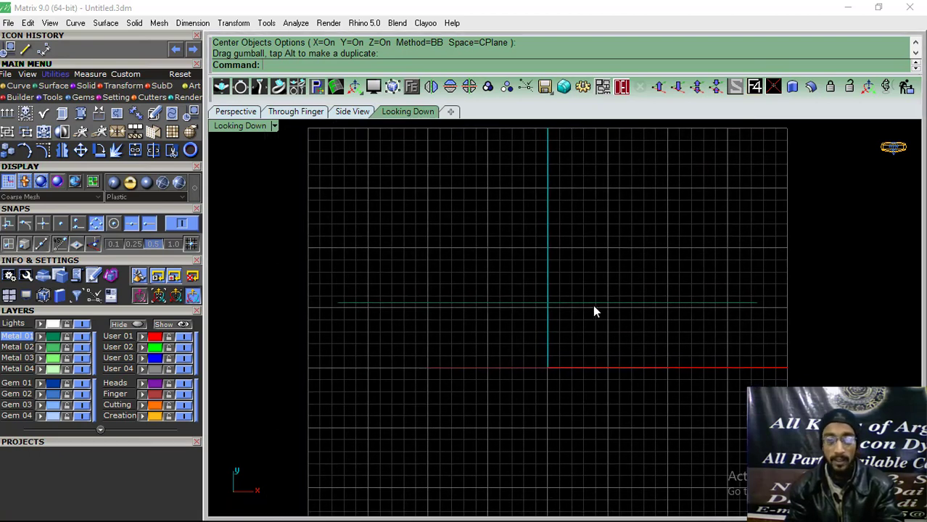
{"action": "left_click", "coordinate": [550, 309]}
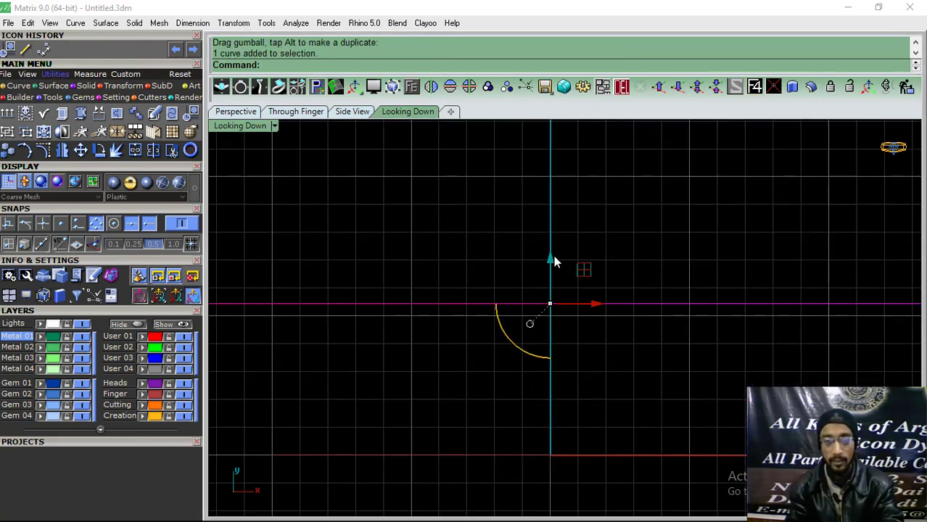
{"action": "left_click_drag", "start_coordinate": [552, 259], "coordinate": [550, 269]}
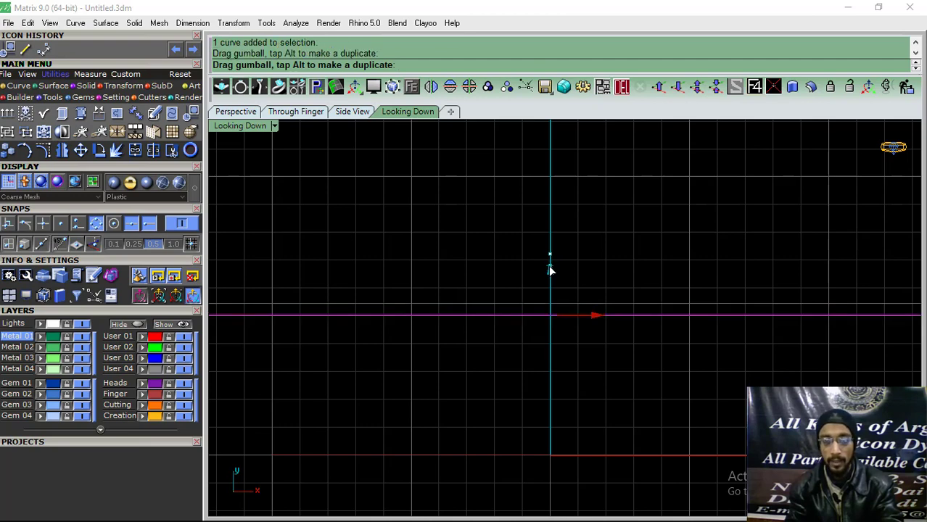
Inspect the centred curves in Perspective, then pan around the Looking Down view.
{"action": "scroll", "coordinate": [538, 205], "scroll_direction": "down", "scroll_amount": 5}
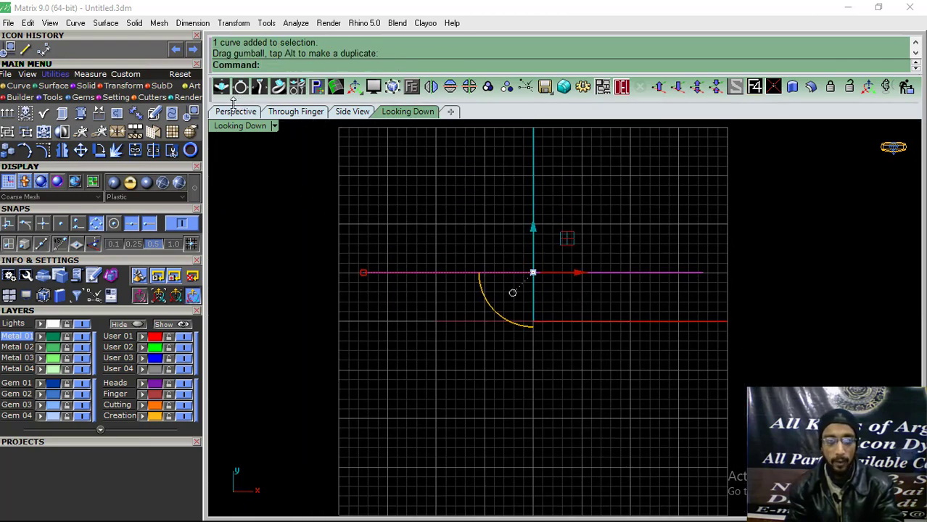
{"action": "left_click", "coordinate": [231, 112]}
{"action": "left_click", "coordinate": [231, 112]}
{"action": "right_click_drag", "start_coordinate": [412, 251], "coordinate": [558, 272]}
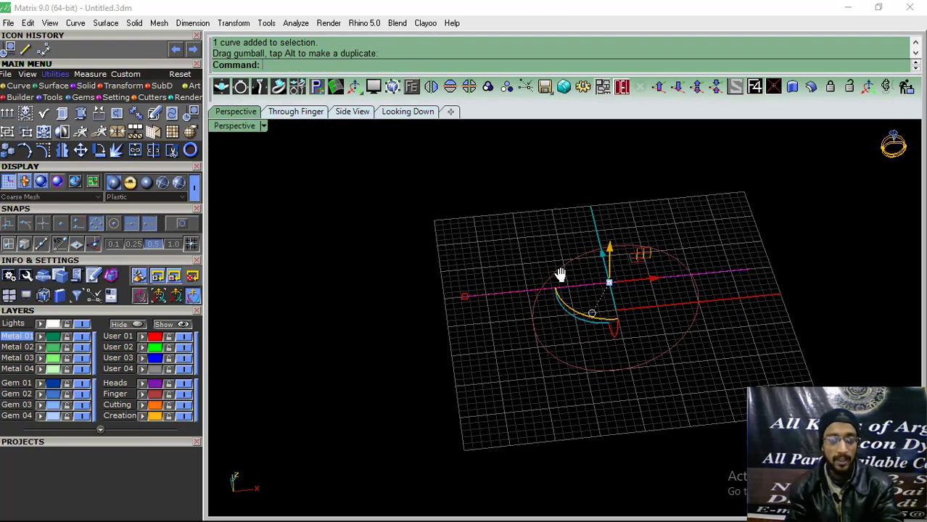
{"action": "mouse_move", "coordinate": [233, 319]}
{"action": "right_mouse_down"}
{"action": "mouse_move", "coordinate": [594, 306]}
{"action": "mouse_move", "coordinate": [568, 368]}
{"action": "mouse_move", "coordinate": [548, 387]}
{"action": "mouse_move", "coordinate": [514, 312]}
{"action": "mouse_move", "coordinate": [424, 310]}
{"action": "mouse_move", "coordinate": [476, 293]}
{"action": "mouse_move", "coordinate": [497, 341]}
{"action": "mouse_move", "coordinate": [559, 316]}
{"action": "mouse_move", "coordinate": [457, 324]}
{"action": "mouse_move", "coordinate": [406, 392]}
{"action": "mouse_move", "coordinate": [497, 353]}
{"action": "right_mouse_up"}
{"action": "right_click_drag", "start_coordinate": [537, 298], "coordinate": [529, 319]}
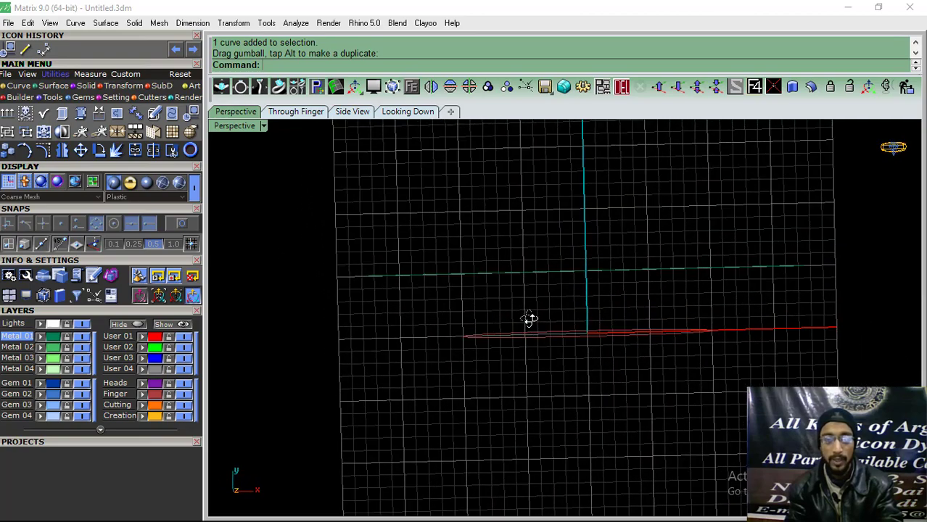
{"action": "left_click", "coordinate": [403, 113]}
{"action": "right_click_drag", "start_coordinate": [568, 270], "coordinate": [534, 269]}
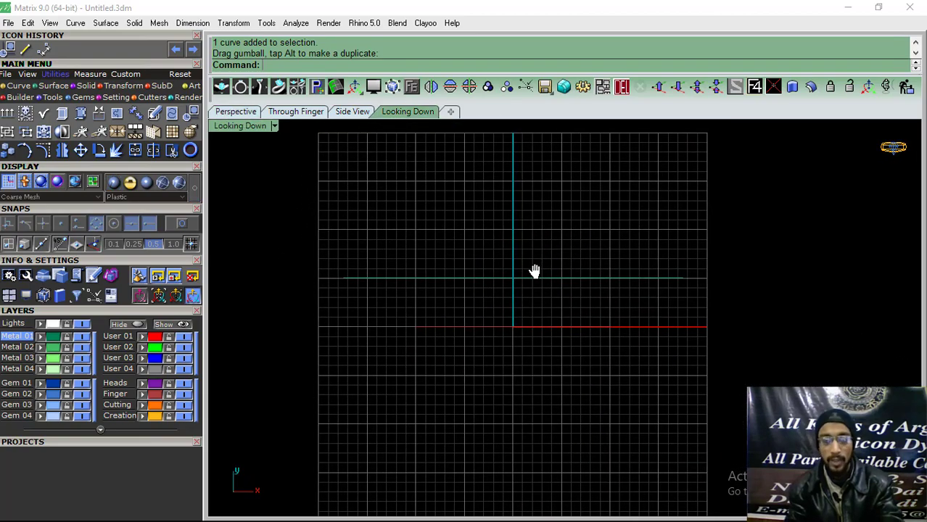
{"action": "right_click_drag", "start_coordinate": [492, 296], "coordinate": [517, 272]}
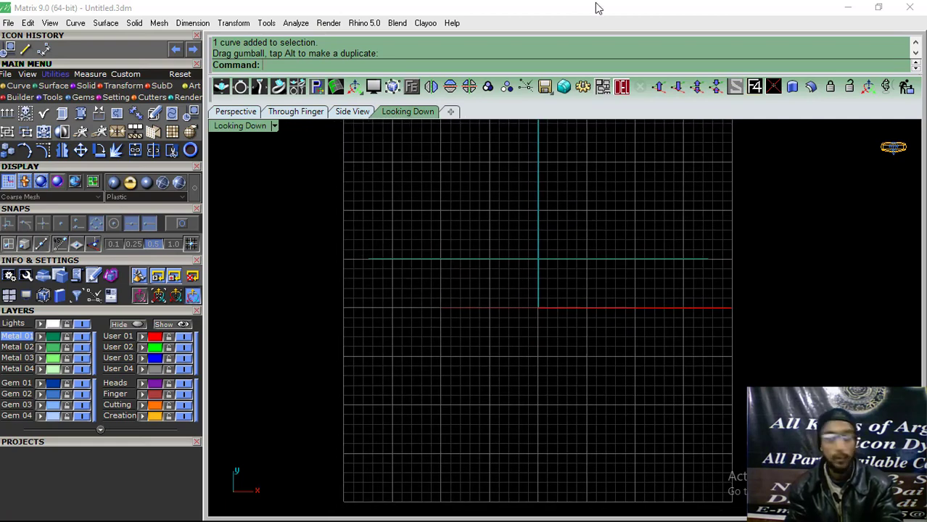
{"action": "right_click_drag", "start_coordinate": [498, 260], "coordinate": [493, 275]}
{"action": "scroll", "coordinate": [537, 282], "scroll_direction": "up", "scroll_amount": 2}
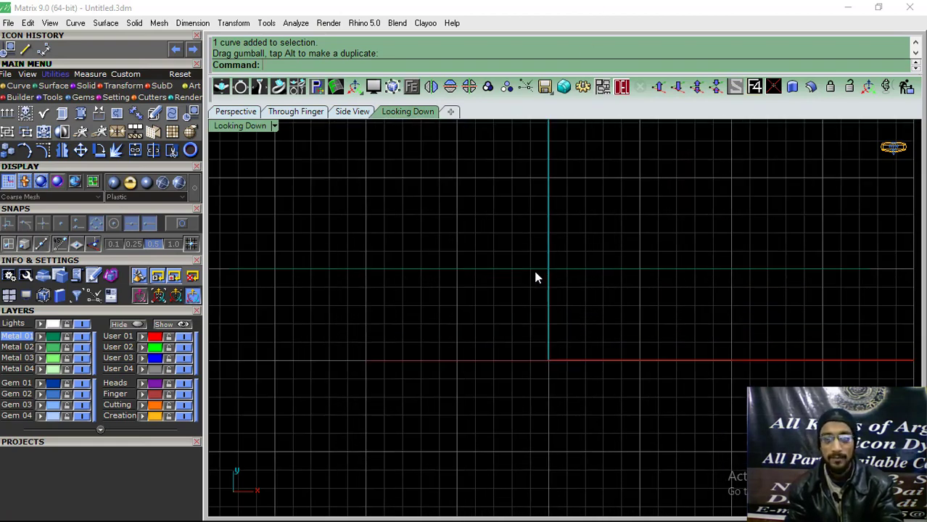
Select the line and arc together and delete them.
{"action": "left_click", "coordinate": [534, 269]}
{"action": "right_click_drag", "start_coordinate": [533, 230], "coordinate": [526, 255]}
{"action": "key", "text": "Delete"}
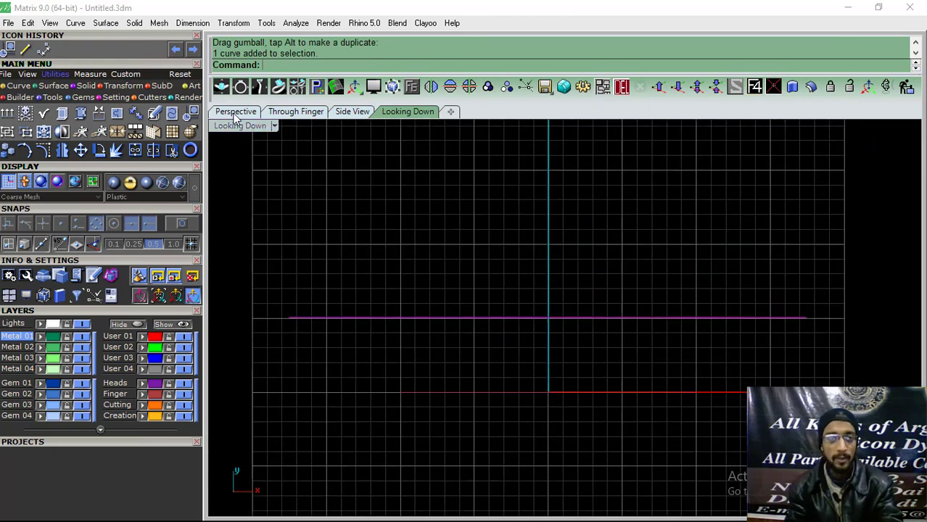
{"action": "left_click", "coordinate": [254, 113]}
{"action": "left_click", "coordinate": [391, 113]}
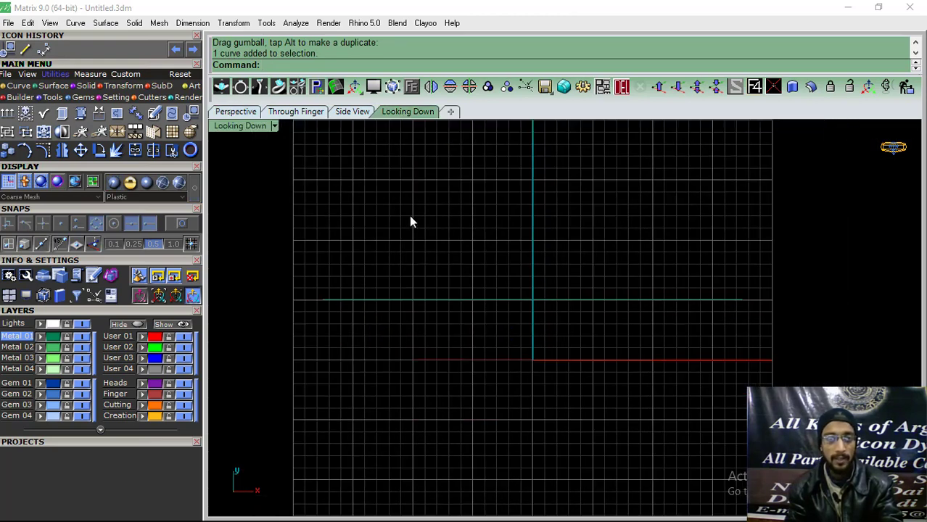
{"action": "left_click", "coordinate": [18, 85]}
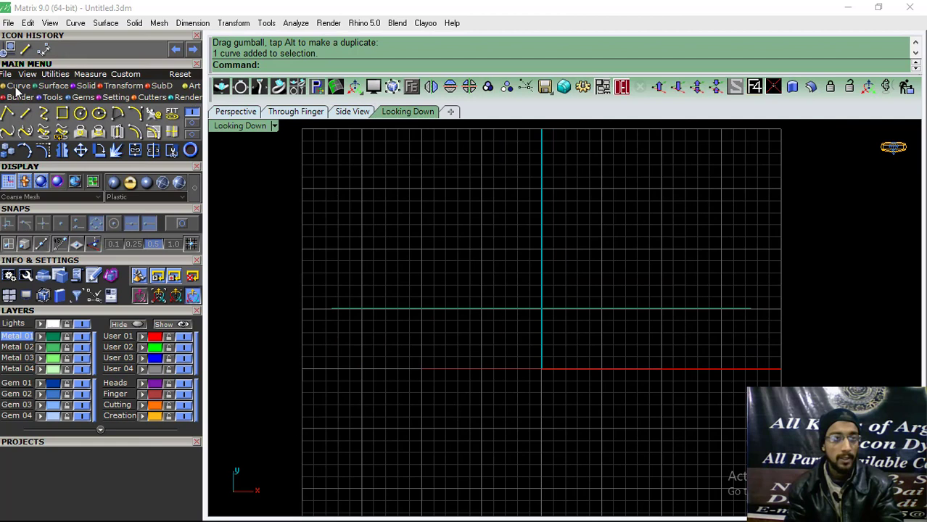
Draw a 5 by 35 rectangle with its first corner snapped to the line's end.
{"action": "left_click", "coordinate": [61, 113]}
{"action": "left_click", "coordinate": [182, 226]}
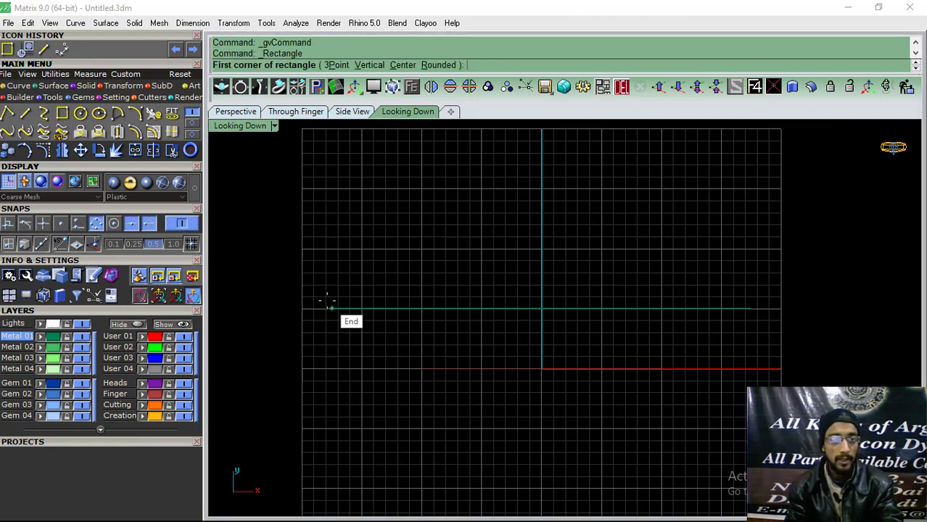
{"action": "left_click", "coordinate": [332, 309]}
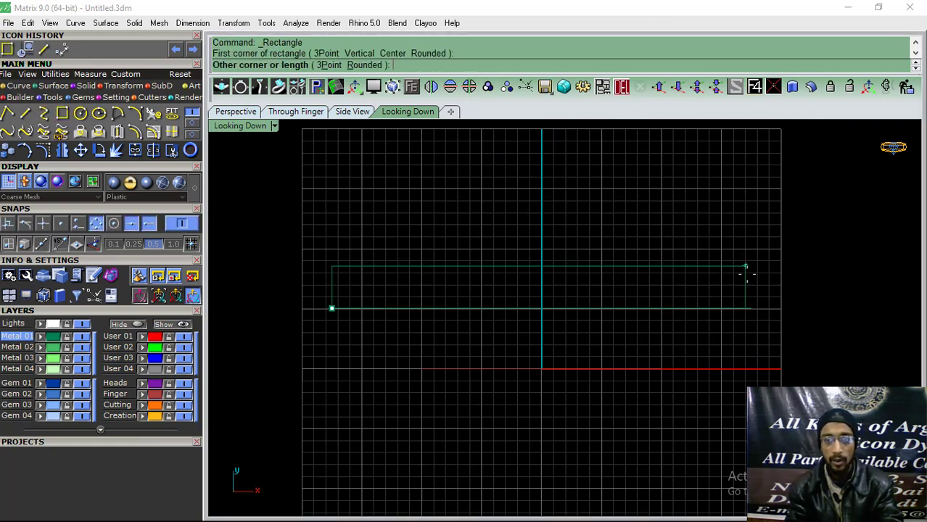
{"action": "scroll", "coordinate": [741, 264], "scroll_direction": "up", "scroll_amount": 1}
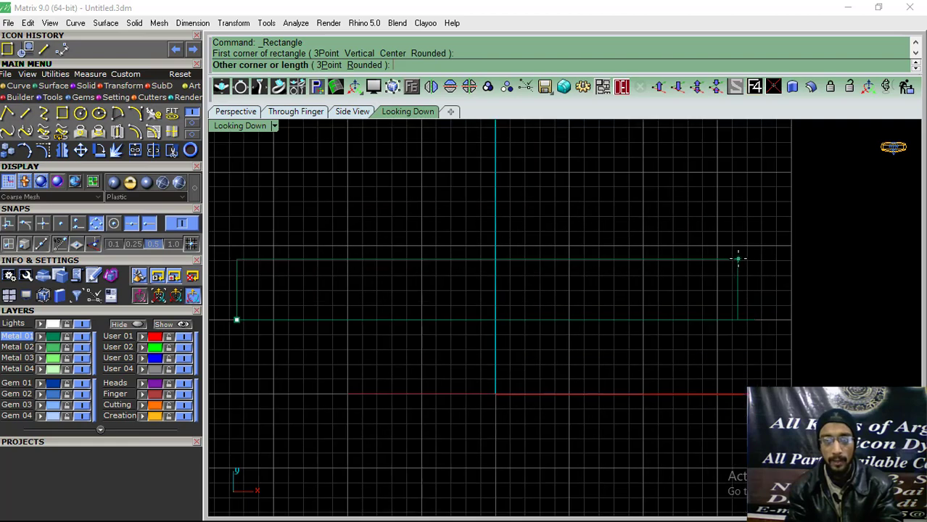
{"action": "type", "text": "5"}
{"action": "key", "text": "Return"}
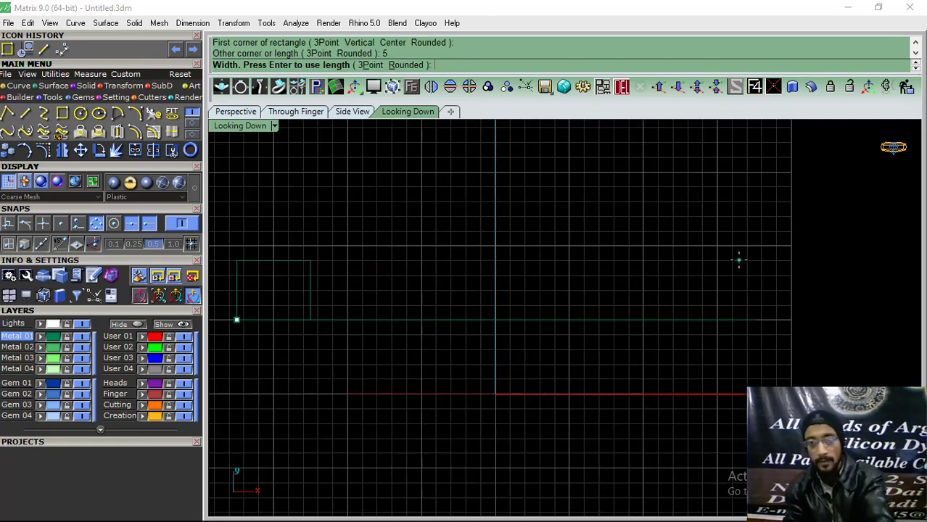
{"action": "scroll", "coordinate": [377, 240], "scroll_direction": "down", "scroll_amount": 2}
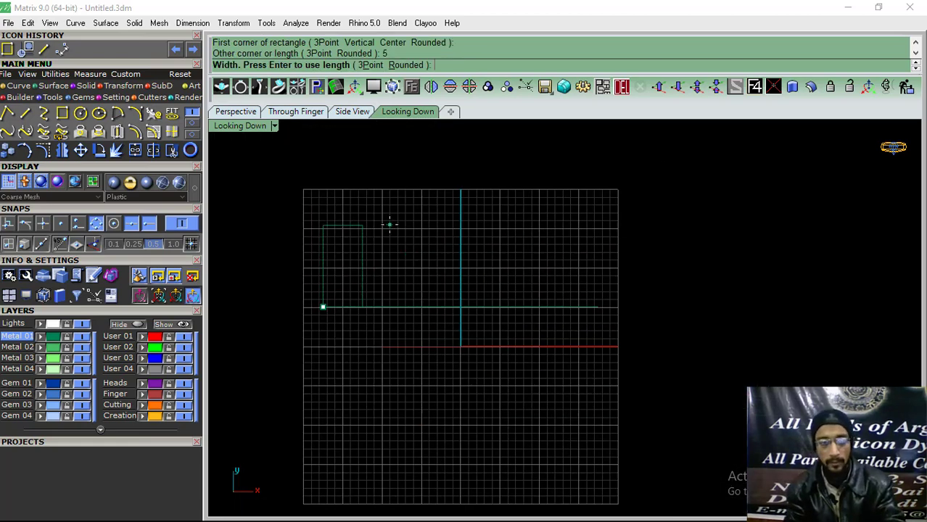
{"action": "right_click_drag", "start_coordinate": [389, 222], "coordinate": [387, 274]}
{"action": "type", "text": "35"}
{"action": "key", "text": "Return"}
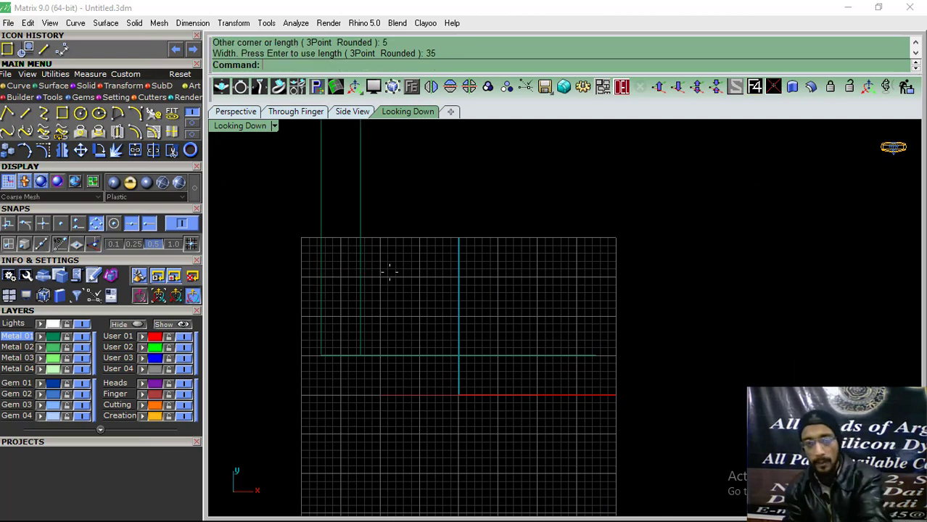
Rotate the rectangle about its lower-left corner so it lies horizontally.
{"action": "left_click", "coordinate": [361, 221]}
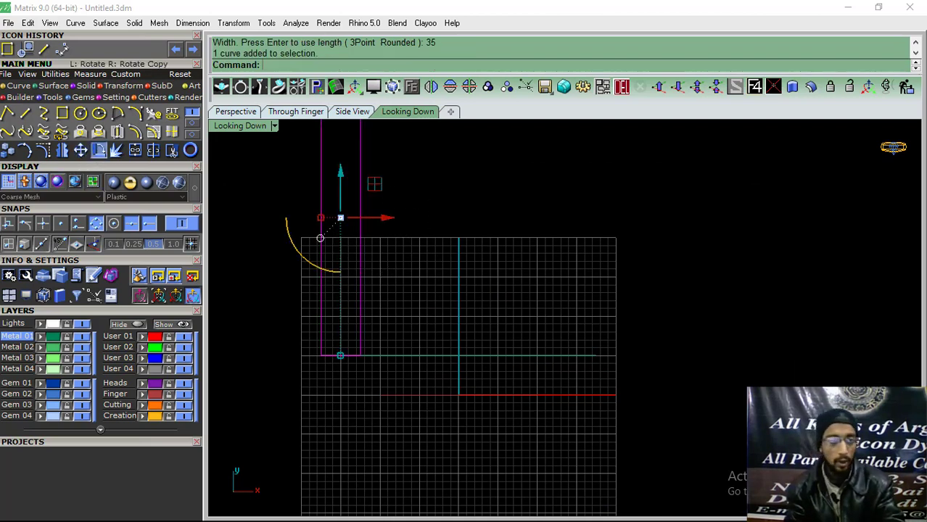
{"action": "left_click", "coordinate": [98, 150]}
{"action": "left_click", "coordinate": [320, 355]}
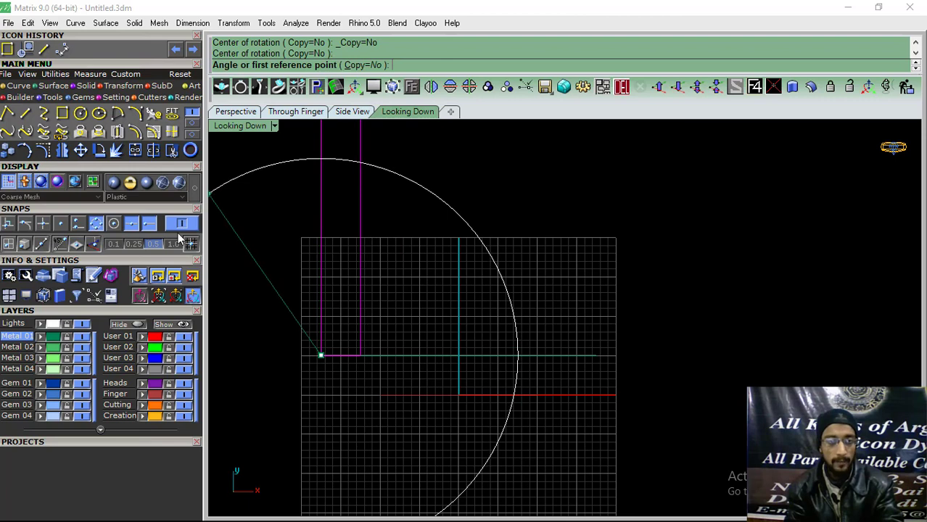
{"action": "left_click", "coordinate": [321, 225]}
{"action": "left_click", "coordinate": [712, 225]}
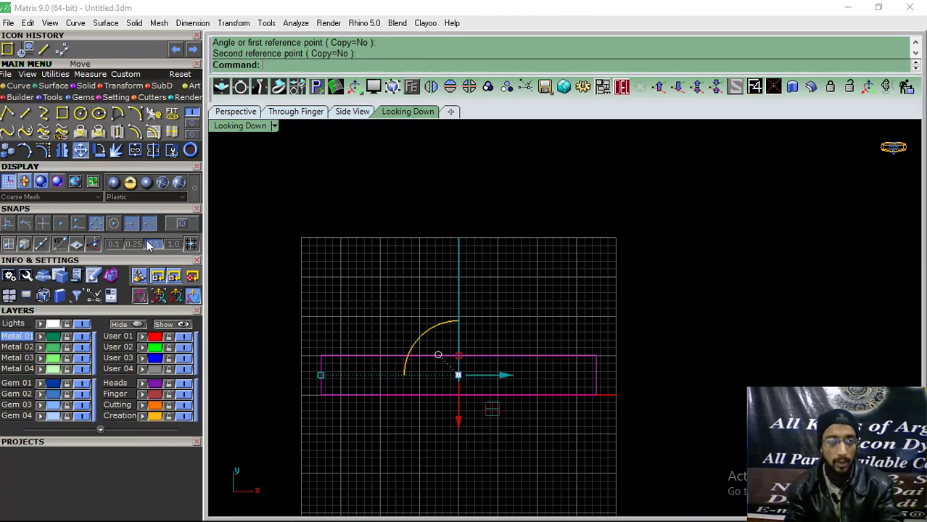
Reposition the rectangle with two end-snapped moves.
{"action": "left_click", "coordinate": [80, 151]}
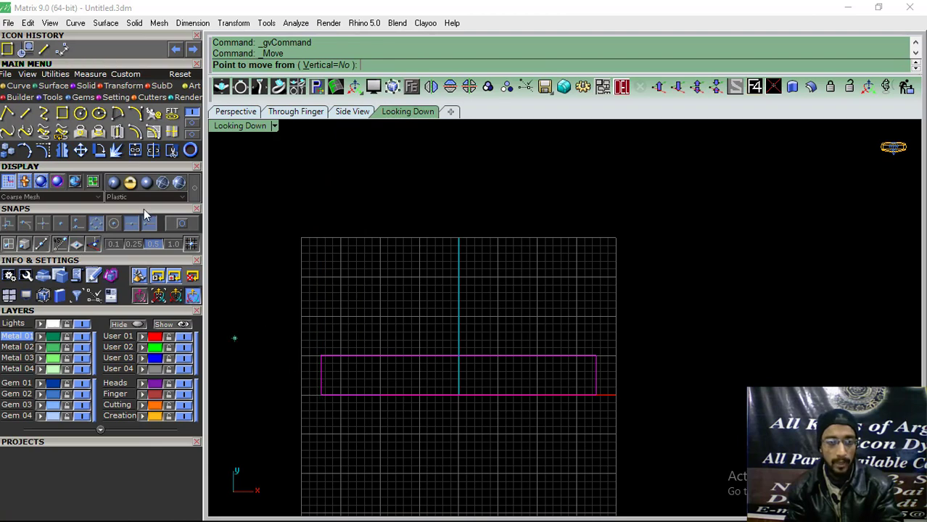
{"action": "left_click", "coordinate": [181, 223]}
{"action": "scroll", "coordinate": [368, 400], "scroll_direction": "up", "scroll_amount": 3}
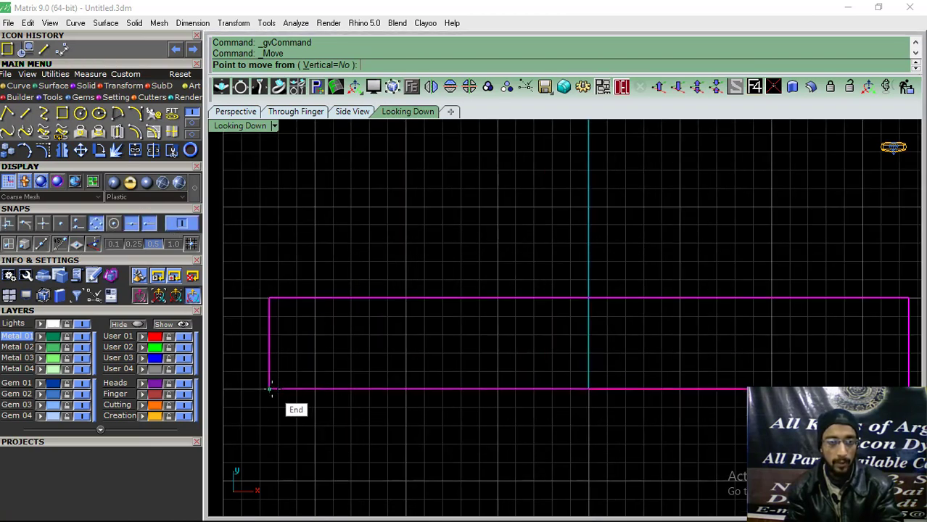
{"action": "left_click", "coordinate": [270, 390]}
{"action": "left_click", "coordinate": [274, 287]}
{"action": "scroll", "coordinate": [261, 289], "scroll_direction": "up", "scroll_amount": 3}
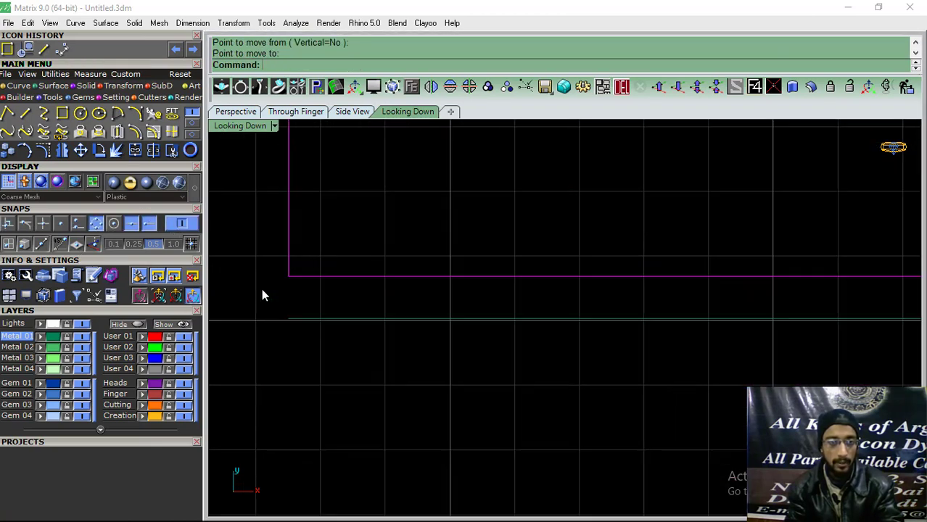
{"action": "right_click", "coordinate": [261, 288]}
{"action": "left_click", "coordinate": [302, 270]}
{"action": "left_click", "coordinate": [302, 334]}
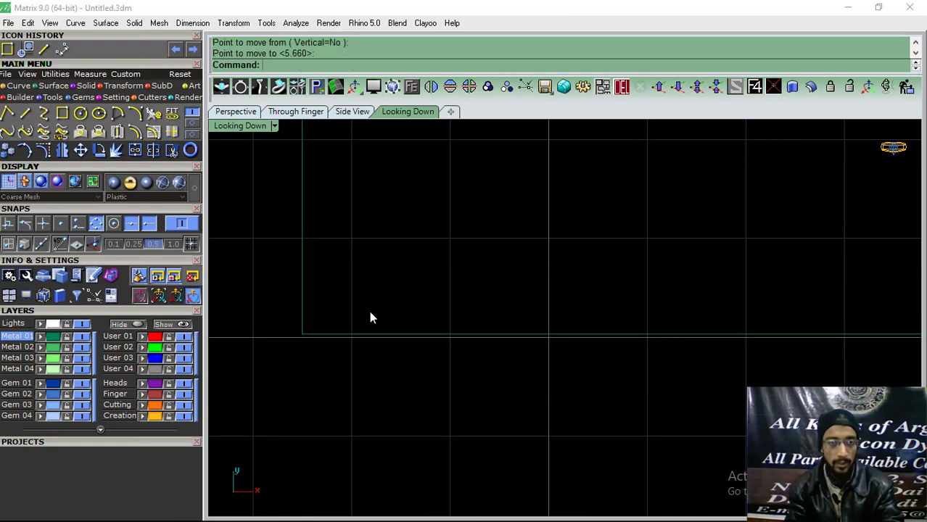
{"action": "scroll", "coordinate": [370, 317], "scroll_direction": "down", "scroll_amount": 5}
Tidy the selection, then move the rectangle from the line end so the line runs through its middle.
{"action": "left_click_drag", "start_coordinate": [464, 333], "coordinate": [451, 250]}
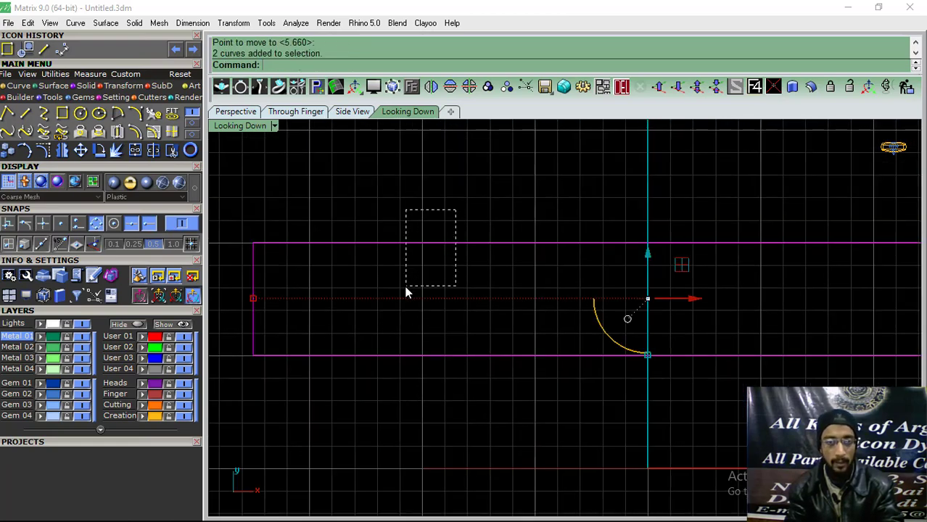
{"action": "left_click_drag", "start_coordinate": [406, 293], "coordinate": [405, 285], "text": "ctrl"}
{"action": "key", "text": "Delete"}
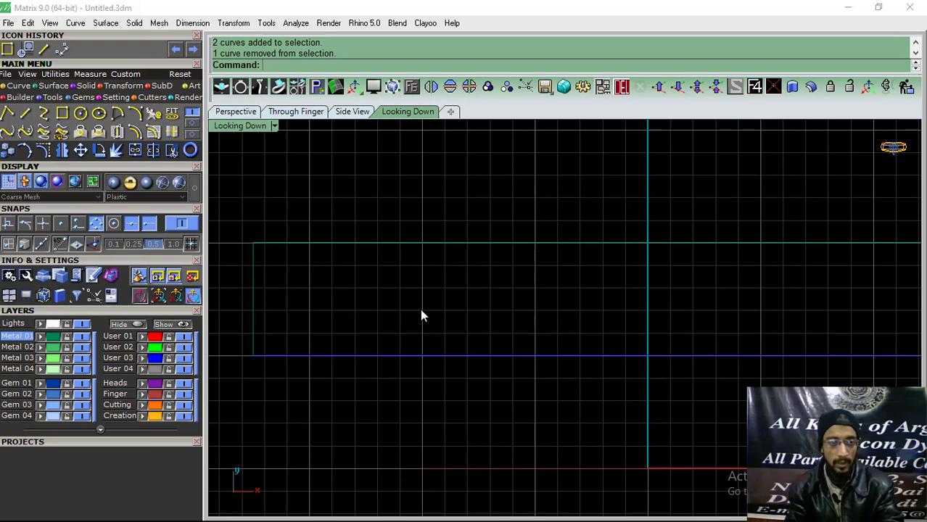
{"action": "right_click_drag", "start_coordinate": [473, 299], "coordinate": [471, 334]}
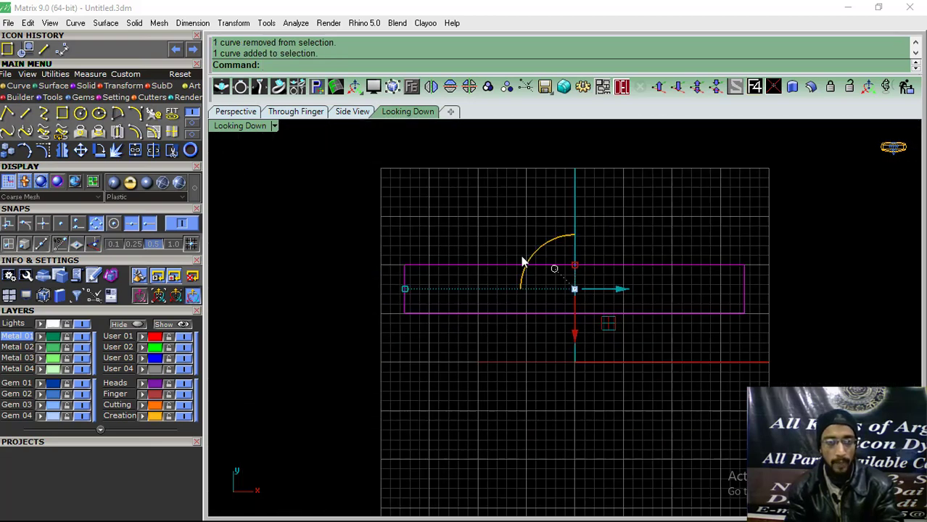
{"action": "scroll", "coordinate": [562, 256], "scroll_direction": "up", "scroll_amount": 4}
{"action": "left_click_drag", "start_coordinate": [569, 225], "coordinate": [512, 303]}
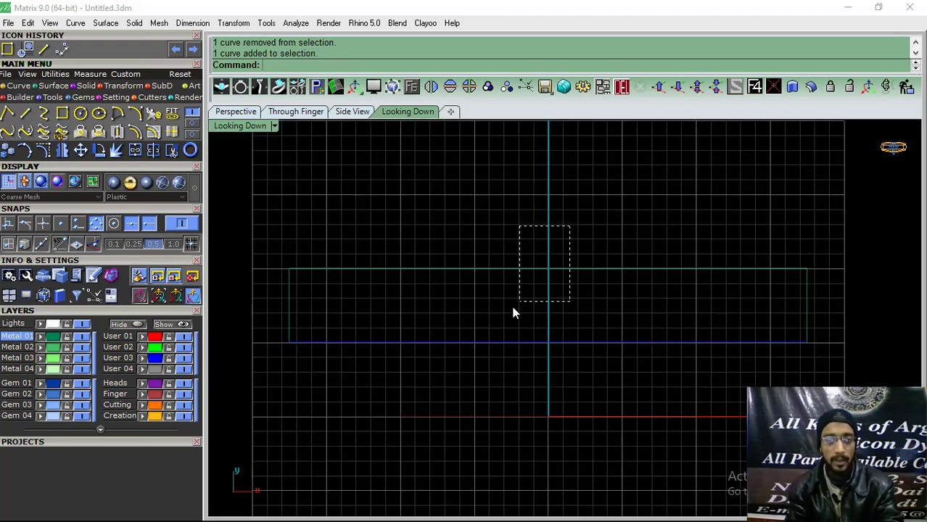
{"action": "left_click", "coordinate": [81, 151]}
{"action": "left_click", "coordinate": [289, 306]}
{"action": "left_click", "coordinate": [289, 343]}
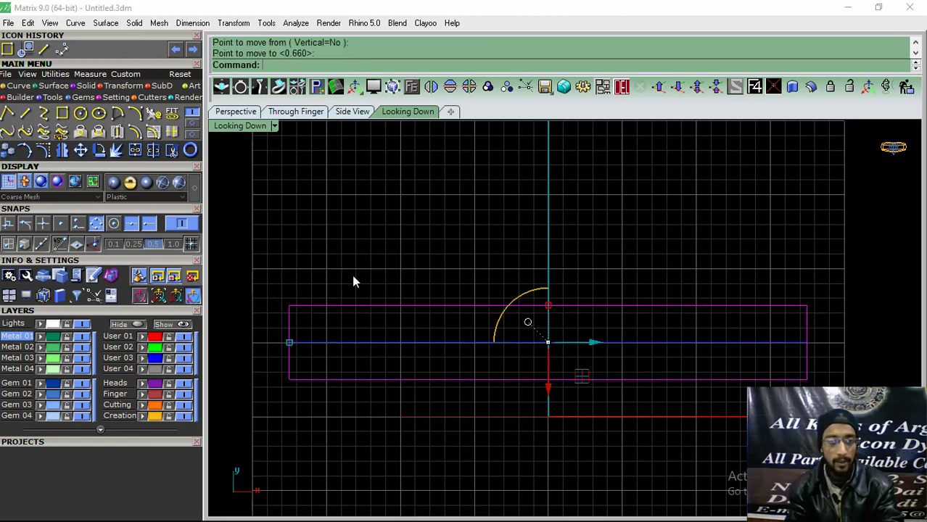
Assign the straight line to the User 02 layer.
{"action": "left_click", "coordinate": [385, 345]}
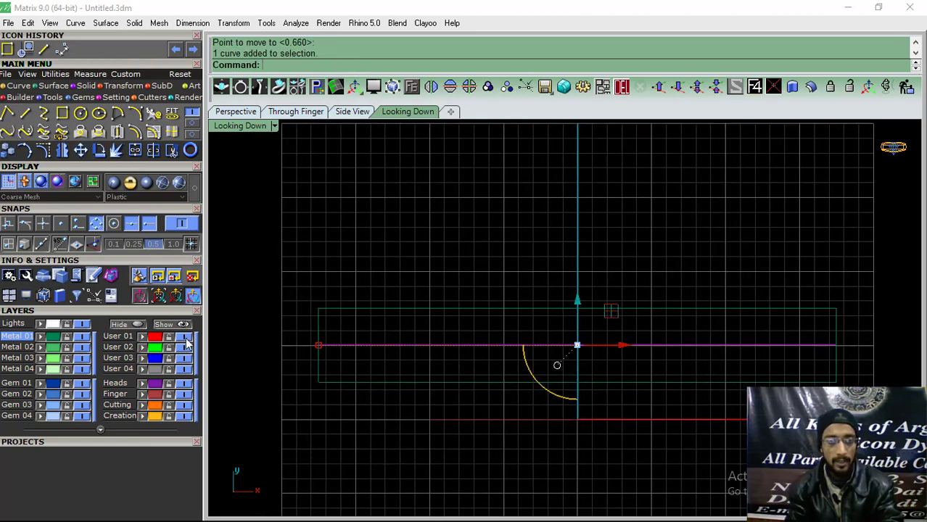
{"action": "left_click", "coordinate": [145, 350]}
{"action": "scroll", "coordinate": [510, 267], "scroll_direction": "down", "scroll_amount": 1}
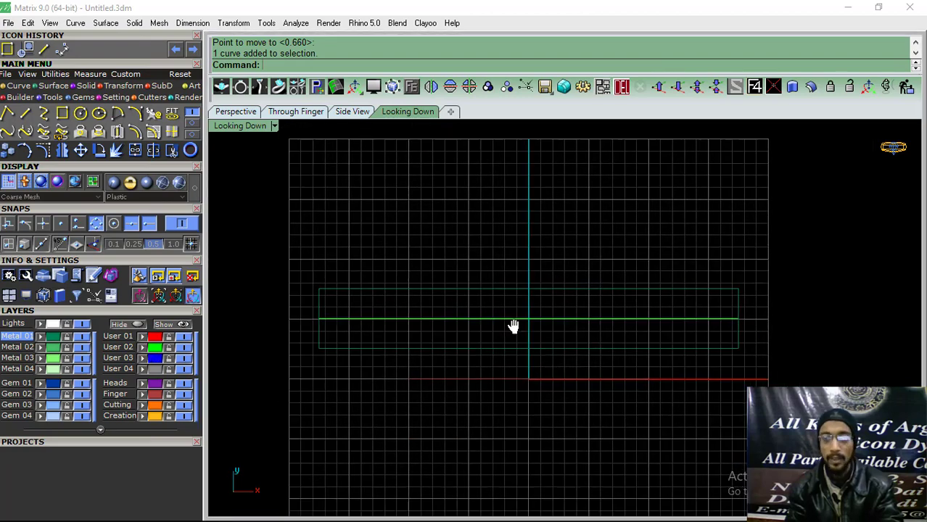
Hide the Finger layer's circle and return to the Looking Down view.
{"action": "left_click", "coordinate": [233, 111]}
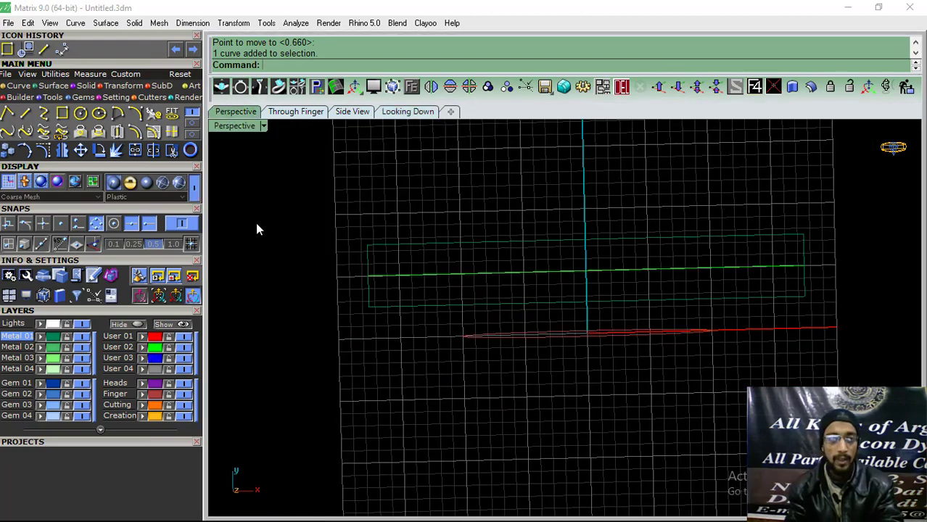
{"action": "mouse_move", "coordinate": [461, 417]}
{"action": "right_mouse_down"}
{"action": "mouse_move", "coordinate": [455, 343]}
{"action": "mouse_move", "coordinate": [502, 271]}
{"action": "mouse_move", "coordinate": [440, 310]}
{"action": "right_mouse_up"}
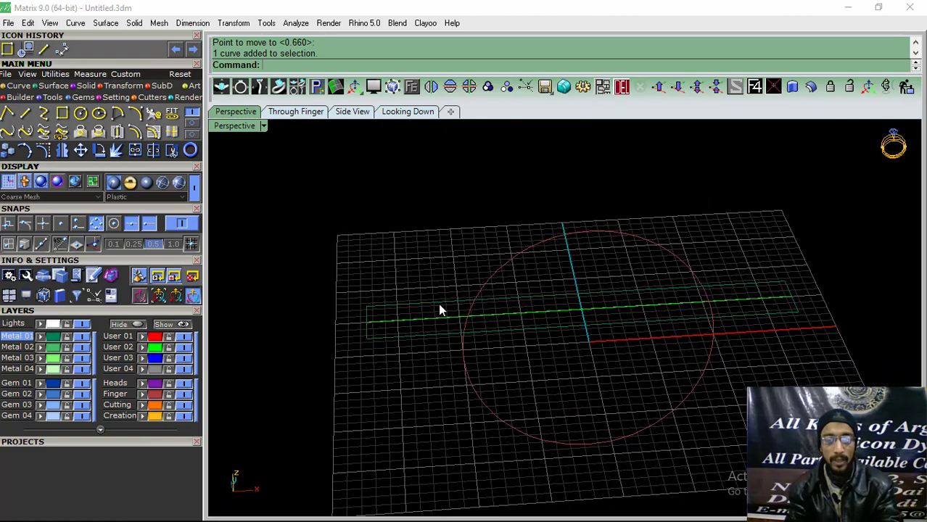
{"action": "left_click", "coordinate": [185, 396]}
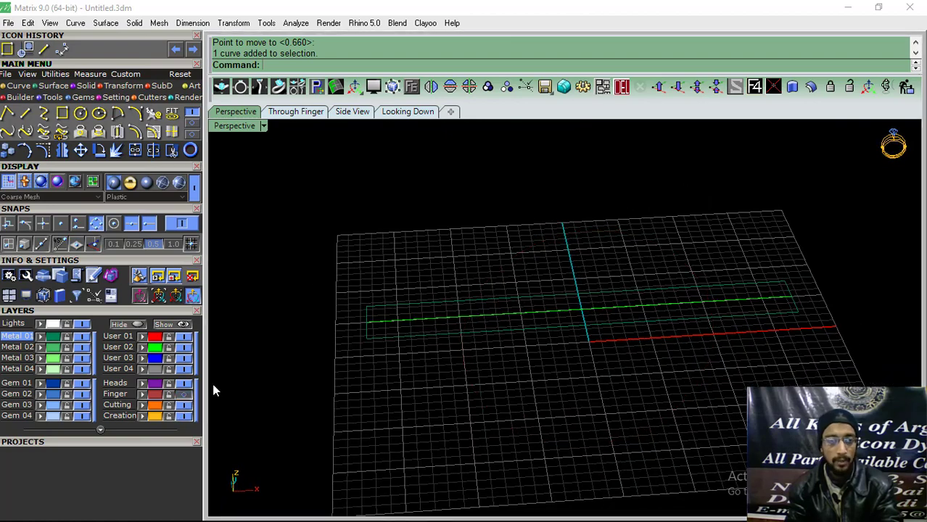
{"action": "left_click", "coordinate": [400, 113]}
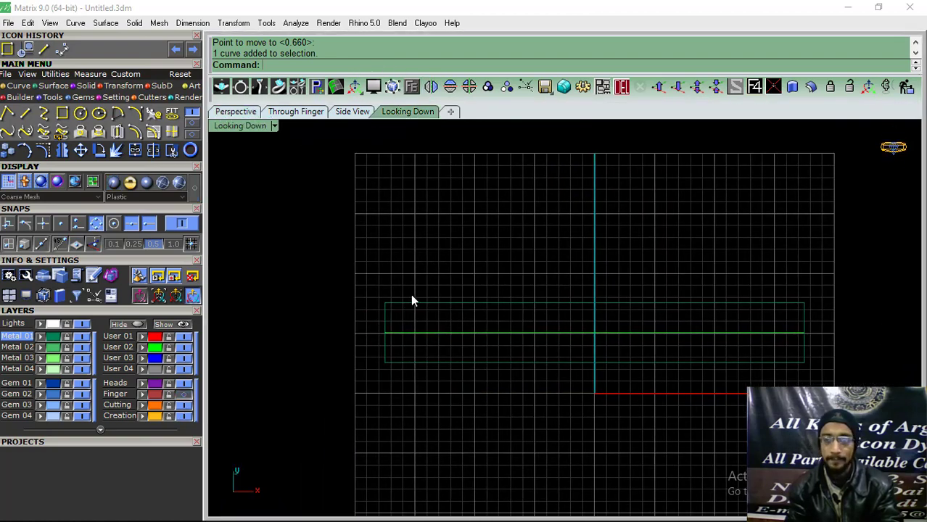
Fill the 5 by 35 rectangle outline with a flat Patch surface and select it.
{"action": "left_click", "coordinate": [397, 305]}
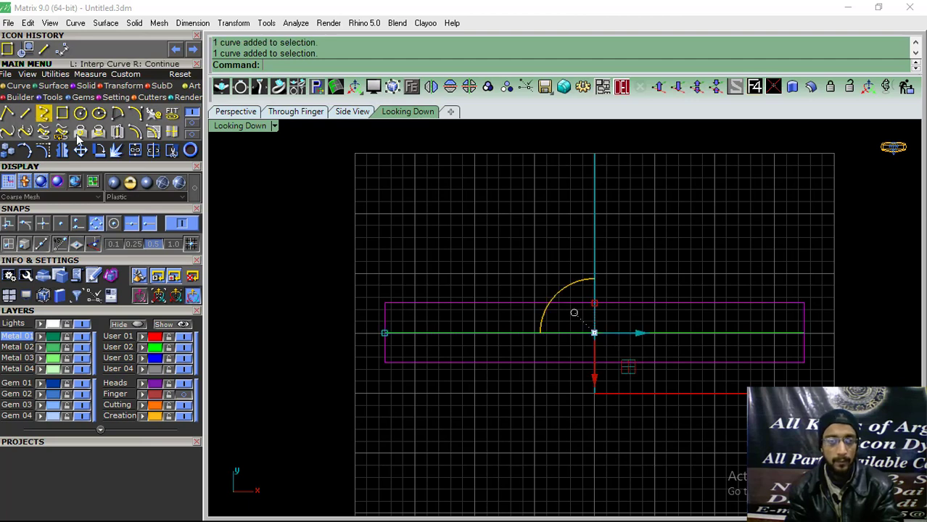
{"action": "left_click", "coordinate": [64, 85]}
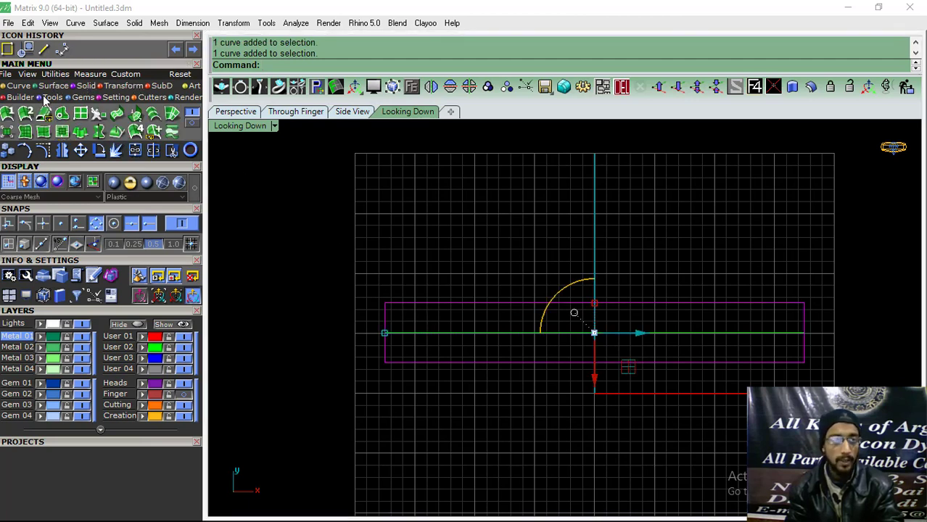
{"action": "left_click", "coordinate": [25, 132]}
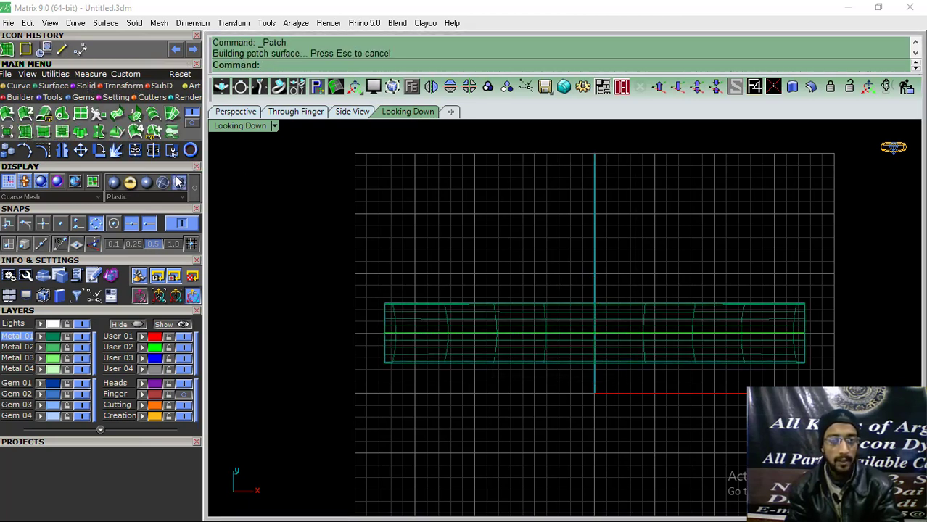
{"action": "scroll", "coordinate": [445, 330], "scroll_direction": "up", "scroll_amount": 2}
{"action": "scroll", "coordinate": [446, 333], "scroll_direction": "up", "scroll_amount": 3}
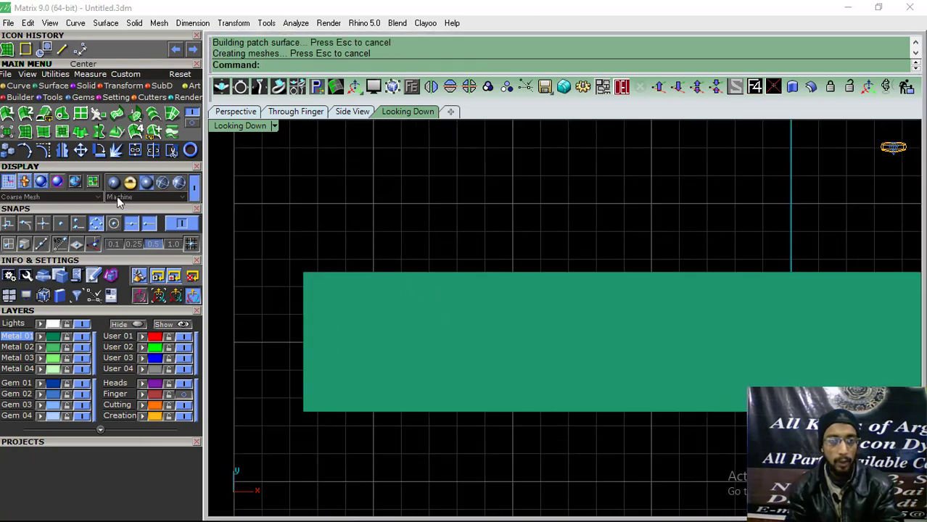
{"action": "left_click", "coordinate": [114, 182]}
{"action": "left_click", "coordinate": [363, 308]}
Switch to Perspective and select the green patch surface.
{"action": "left_click", "coordinate": [298, 112]}
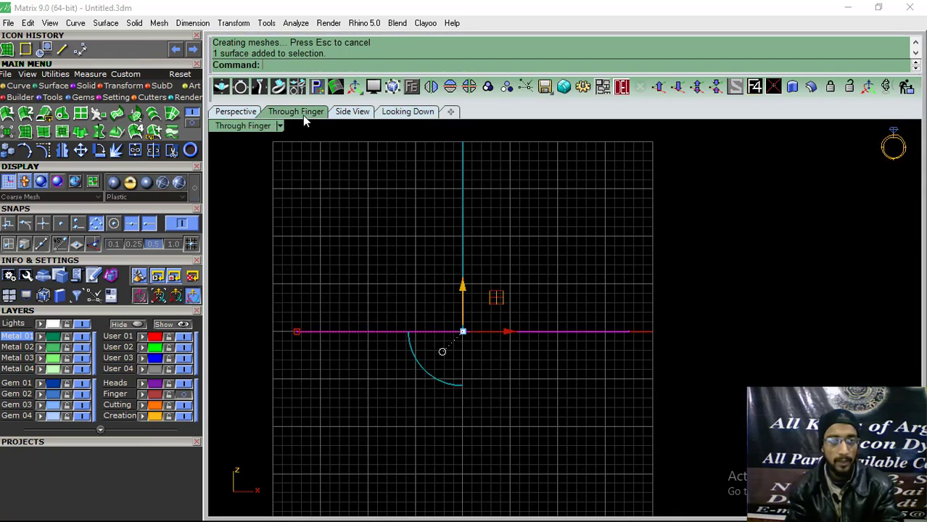
{"action": "key", "text": "ctrl+Tab"}
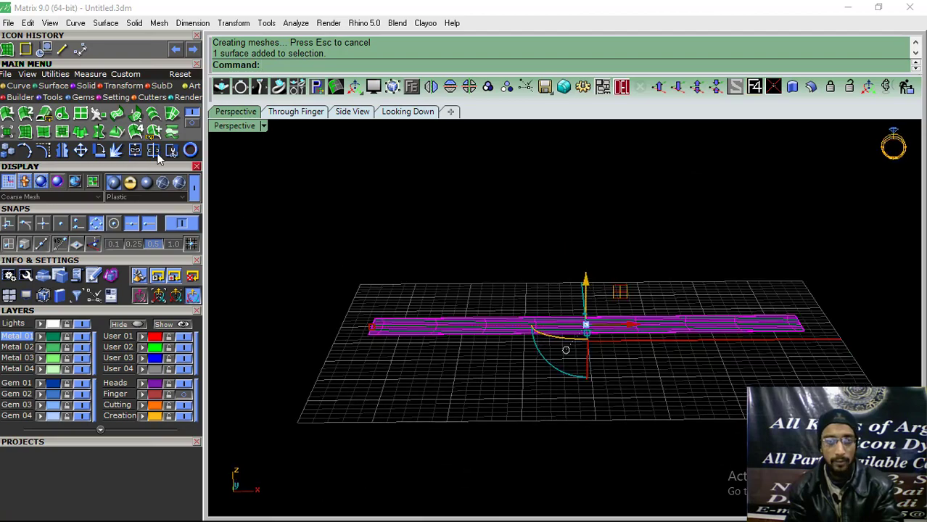
{"action": "right_click_drag", "start_coordinate": [273, 209], "coordinate": [356, 262]}
{"action": "left_click", "coordinate": [356, 262]}
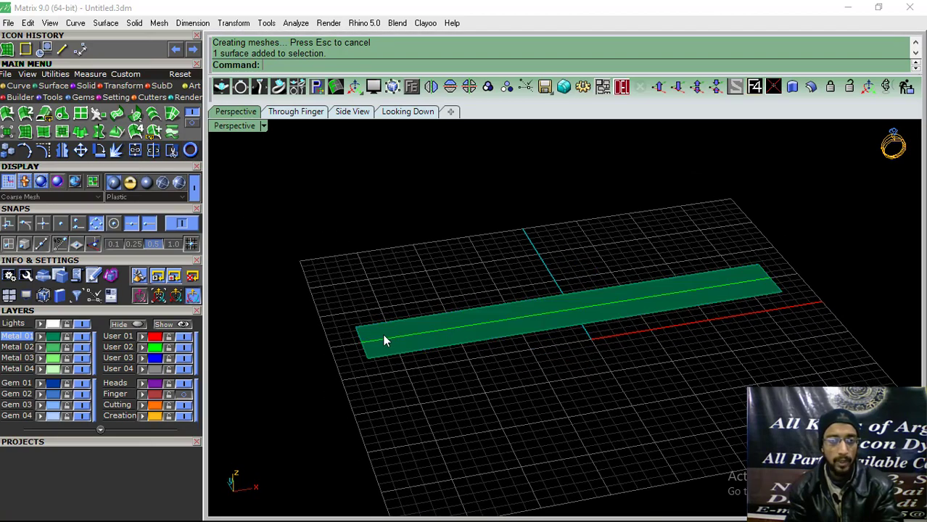
{"action": "scroll", "coordinate": [398, 364], "scroll_direction": "up", "scroll_amount": 3}
{"action": "left_click", "coordinate": [398, 370]}
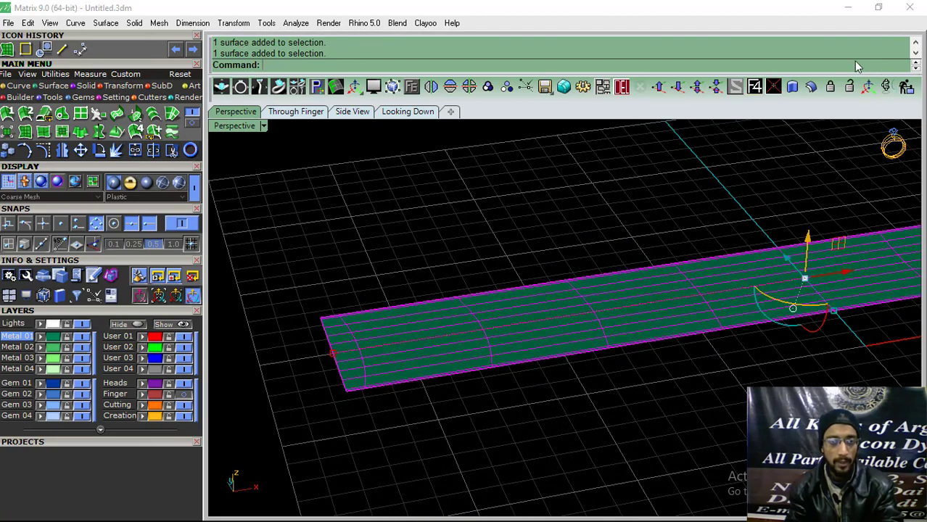
Offset the patch into a solid slab 1.5 thick, redoing the first attempt.
{"action": "left_click", "coordinate": [811, 86]}
{"action": "right_click_drag", "start_coordinate": [635, 336], "coordinate": [507, 345]}
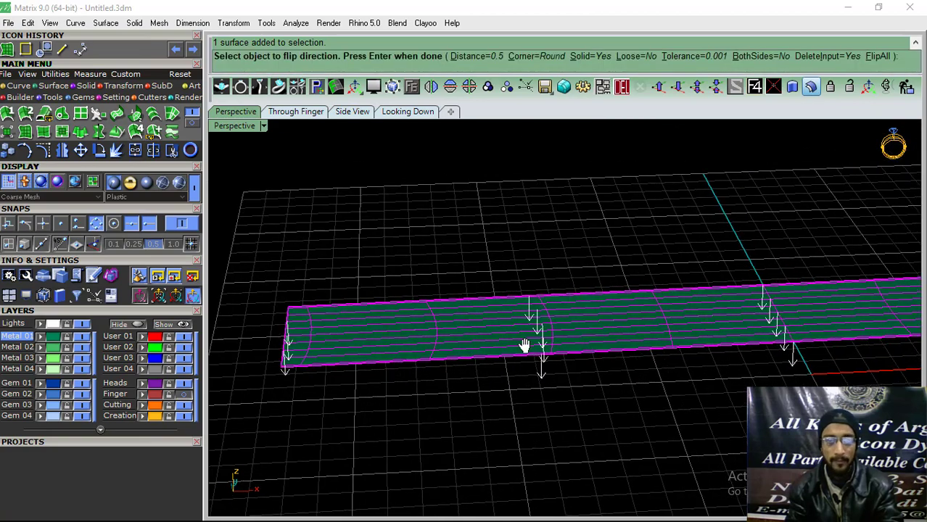
{"action": "type", "text": "1.5"}
{"action": "key", "text": "Return"}
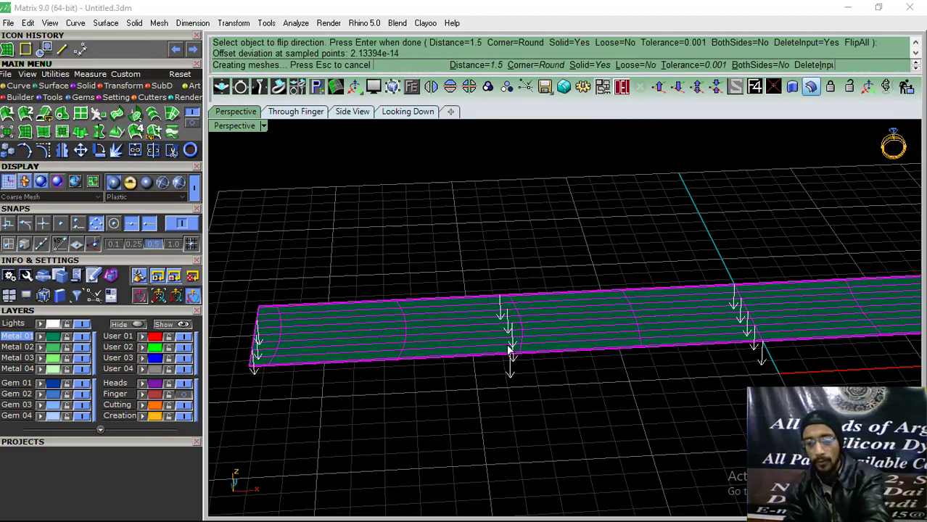
{"action": "key", "text": "Return"}
{"action": "key", "text": "ctrl+z"}
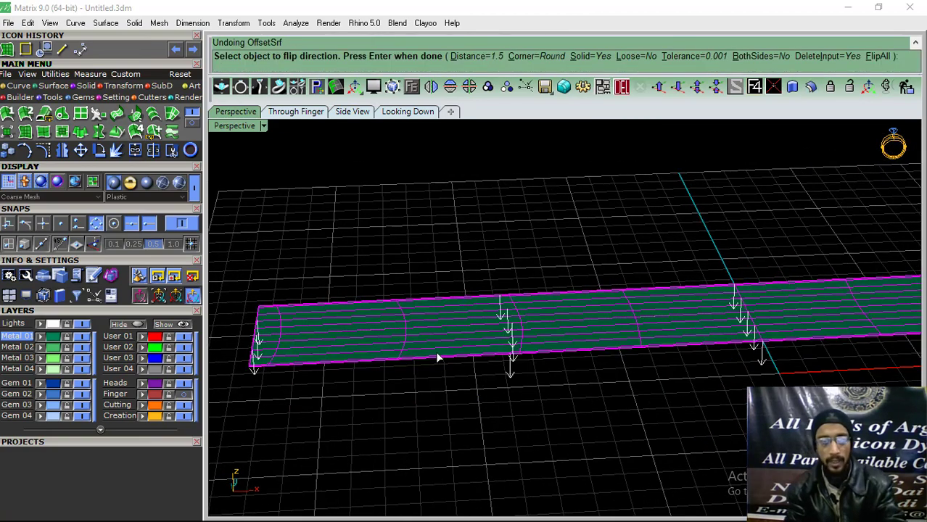
{"action": "type", "text": "1.2"}
{"action": "key", "text": "Return"}
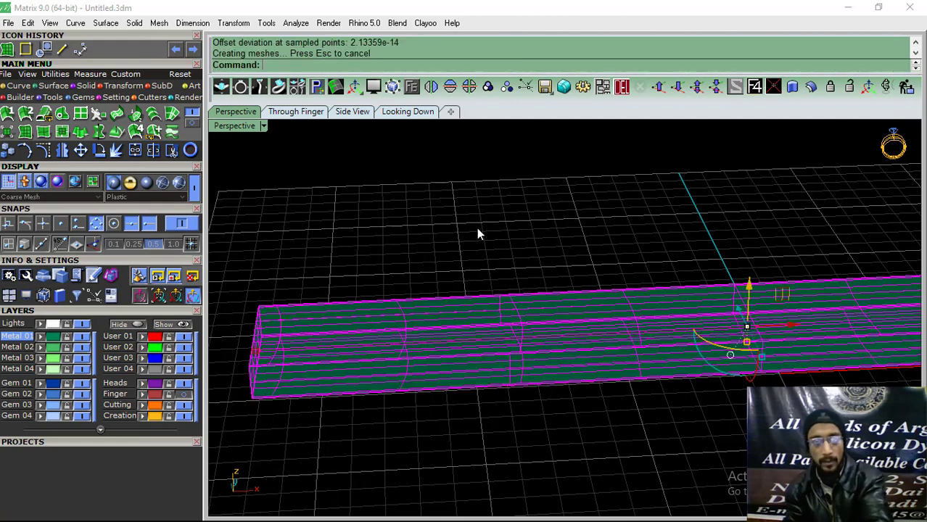
{"action": "key", "text": "Escape"}
{"action": "right_click_drag", "start_coordinate": [477, 228], "coordinate": [530, 314]}
Measure the band slab's thickness between two points on its edge.
{"action": "left_click", "coordinate": [95, 75]}
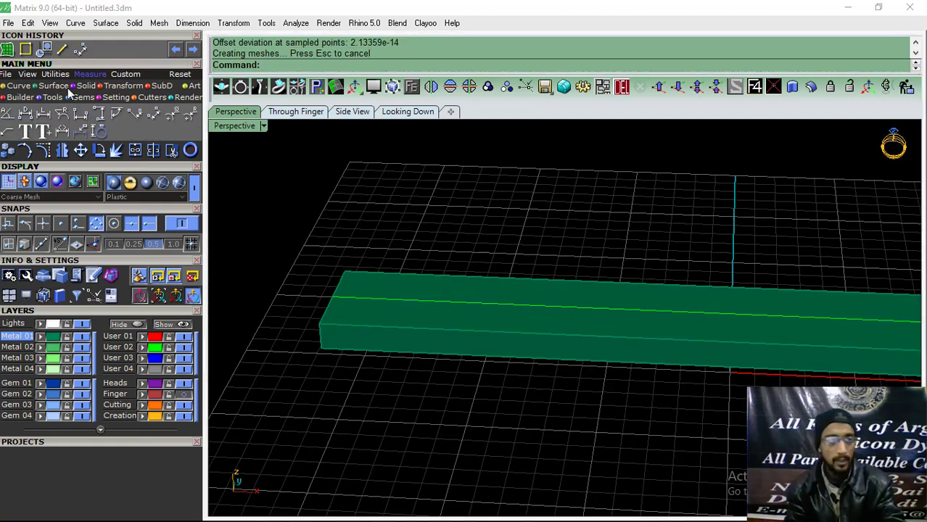
{"action": "left_click", "coordinate": [25, 114]}
{"action": "scroll", "coordinate": [291, 312], "scroll_direction": "up", "scroll_amount": 3}
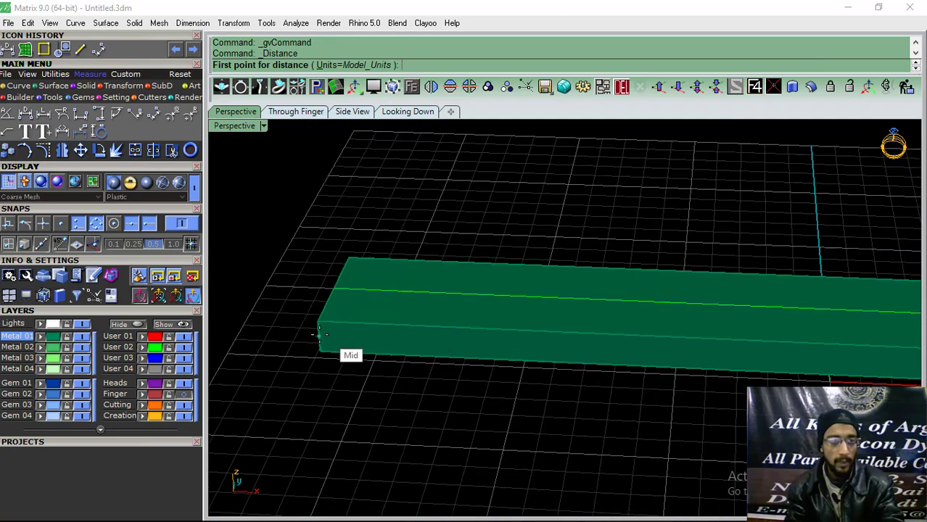
{"action": "left_click", "coordinate": [312, 298]}
{"action": "left_click", "coordinate": [317, 381]}
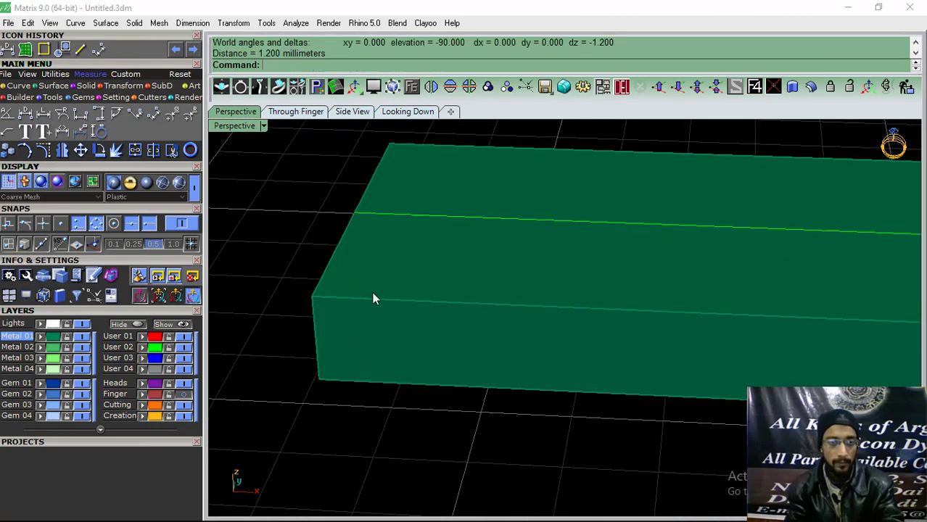
{"action": "scroll", "coordinate": [373, 298], "scroll_direction": "down", "scroll_amount": 5}
Orbit to a diagonal view, select the slab, and inspect its end in the side view.
{"action": "mouse_move", "coordinate": [420, 326]}
{"action": "right_mouse_down"}
{"action": "mouse_move", "coordinate": [505, 300]}
{"action": "mouse_move", "coordinate": [488, 292]}
{"action": "right_mouse_up"}
{"action": "scroll", "coordinate": [465, 334], "scroll_direction": "up", "scroll_amount": 2}
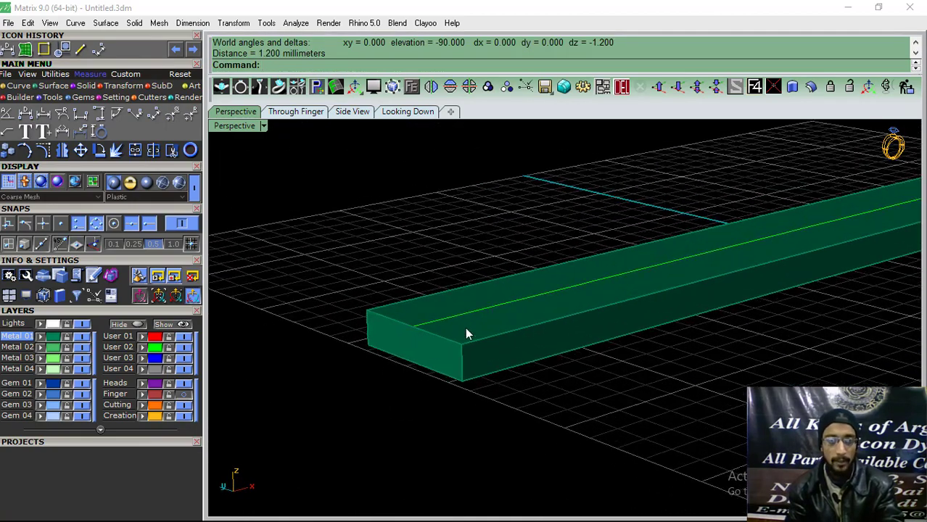
{"action": "scroll", "coordinate": [466, 334], "scroll_direction": "up", "scroll_amount": 1}
{"action": "left_click", "coordinate": [462, 339]}
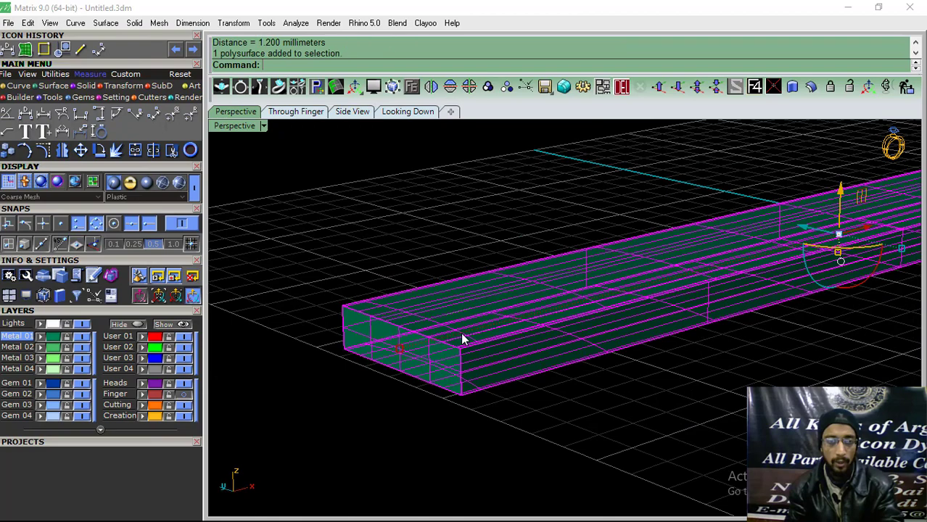
{"action": "left_click", "coordinate": [352, 111]}
{"action": "scroll", "coordinate": [364, 277], "scroll_direction": "up", "scroll_amount": 1}
{"action": "scroll", "coordinate": [736, 254], "scroll_direction": "up", "scroll_amount": 2}
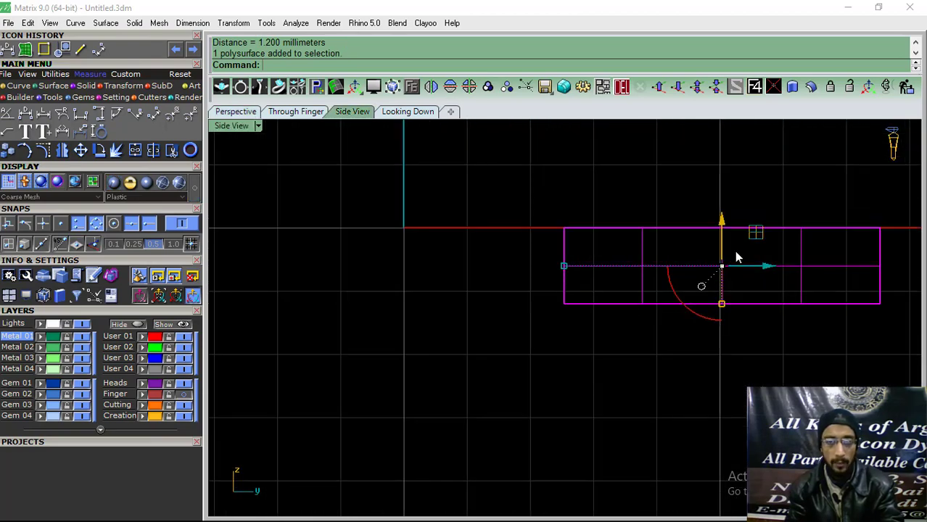
{"action": "scroll", "coordinate": [720, 250], "scroll_direction": "up", "scroll_amount": 1}
{"action": "right_click_drag", "start_coordinate": [720, 250], "coordinate": [575, 326]}
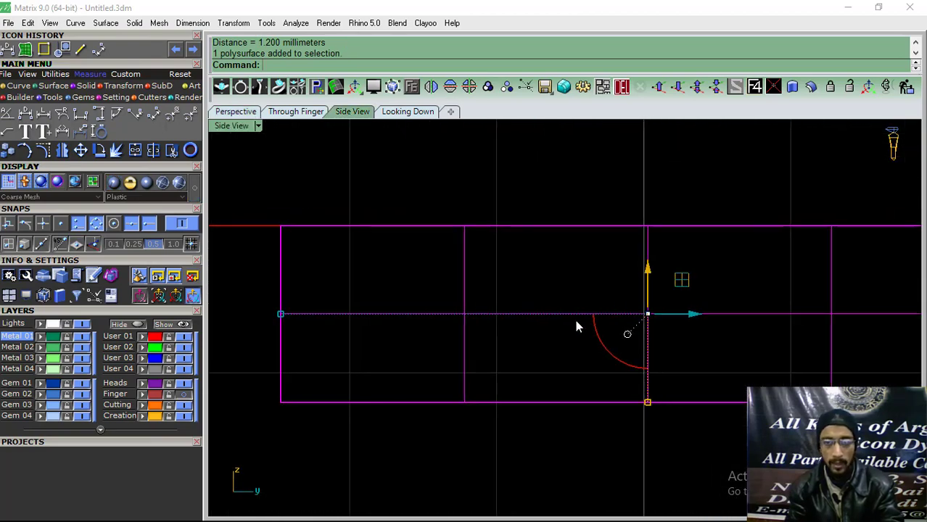
Return to Perspective, rotate around the slab, then show the Looking Down view.
{"action": "left_click", "coordinate": [226, 113]}
{"action": "left_click", "coordinate": [405, 397]}
{"action": "left_click", "coordinate": [413, 367]}
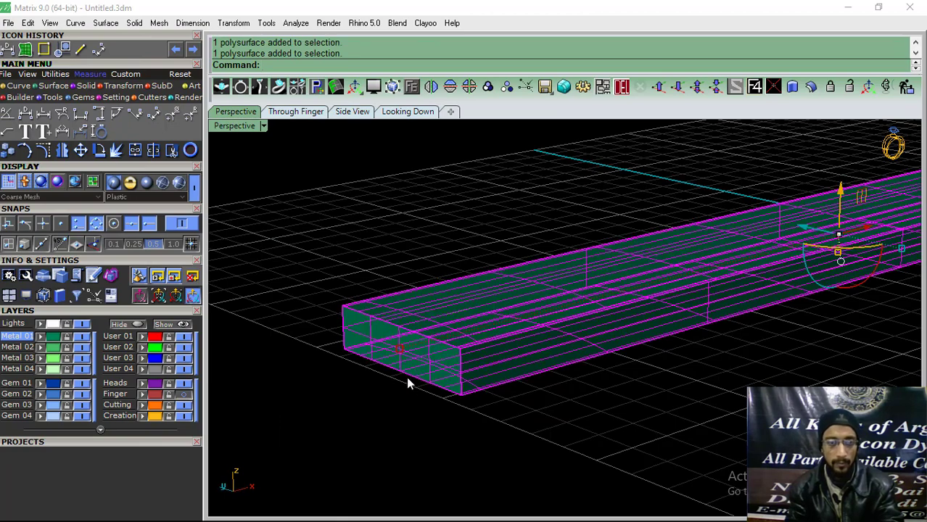
{"action": "left_click", "coordinate": [389, 416]}
{"action": "right_click_drag", "start_coordinate": [423, 425], "coordinate": [543, 358]}
{"action": "scroll", "coordinate": [470, 416], "scroll_direction": "up", "scroll_amount": 2}
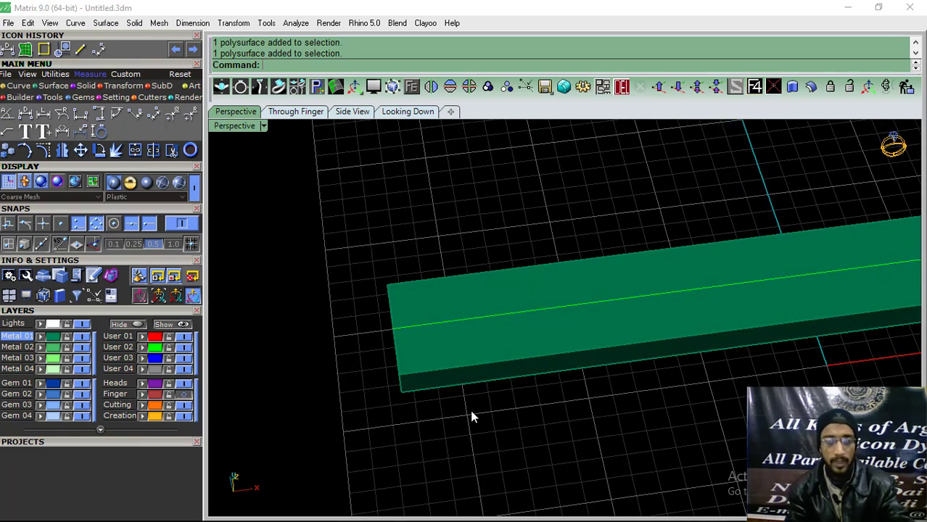
{"action": "left_click", "coordinate": [413, 111]}
Draw a rounded-corner rectangle left of the slab from two corners and a corner radius.
{"action": "left_click", "coordinate": [22, 86]}
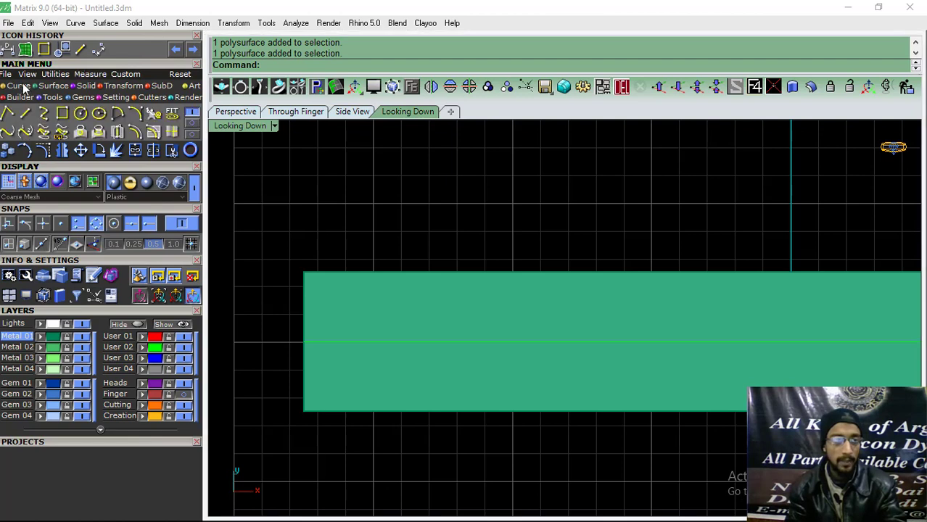
{"action": "left_click", "coordinate": [62, 113]}
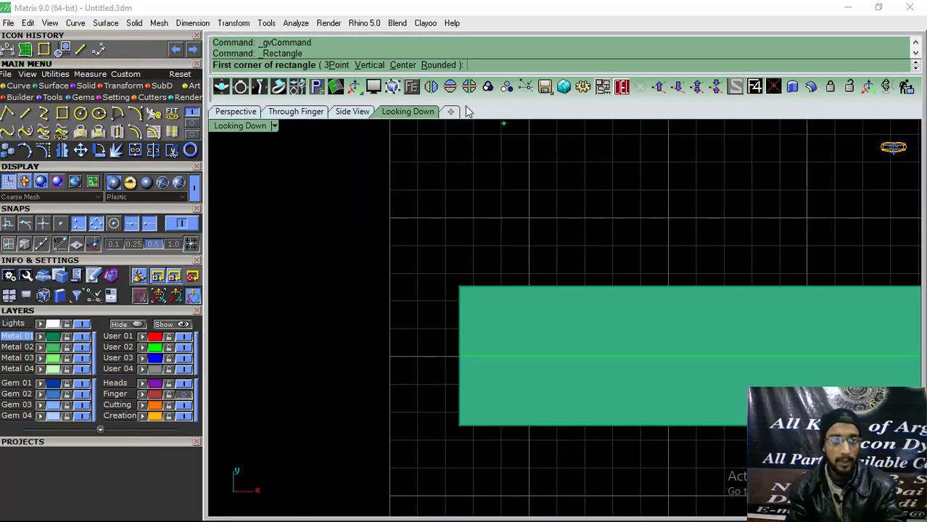
{"action": "left_click", "coordinate": [438, 65]}
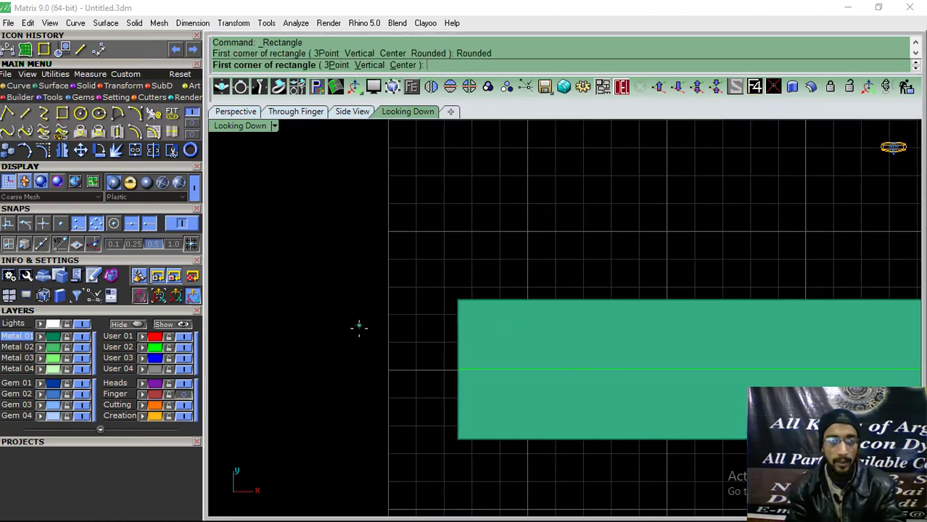
{"action": "left_click", "coordinate": [332, 360]}
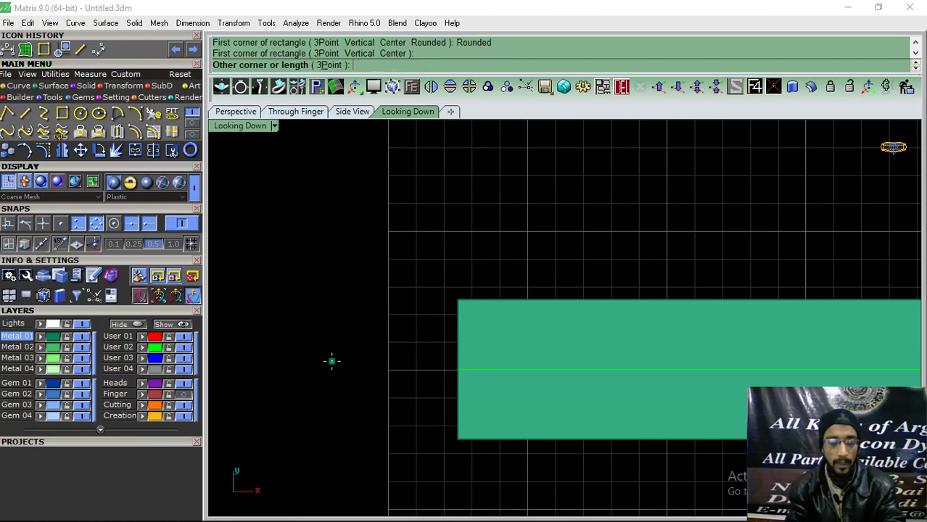
{"action": "scroll", "coordinate": [396, 414], "scroll_direction": "up", "scroll_amount": 1}
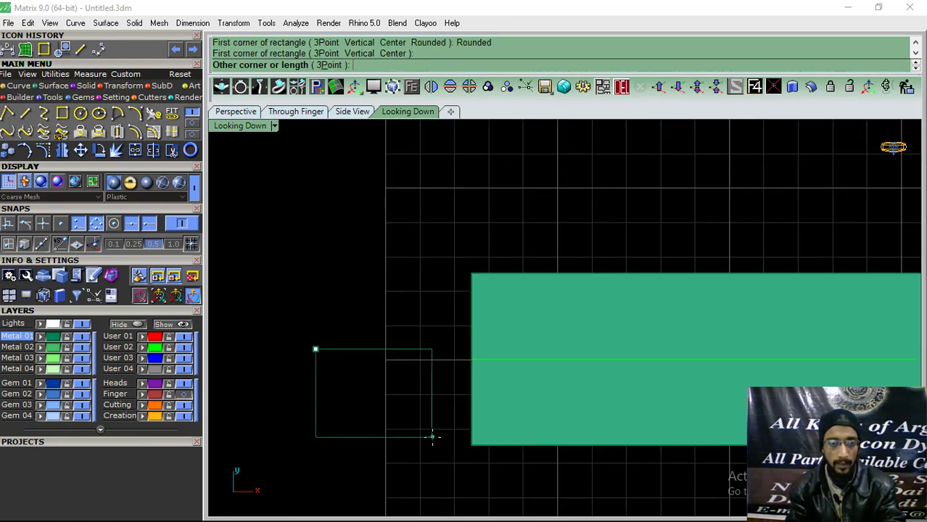
{"action": "left_click", "coordinate": [434, 439]}
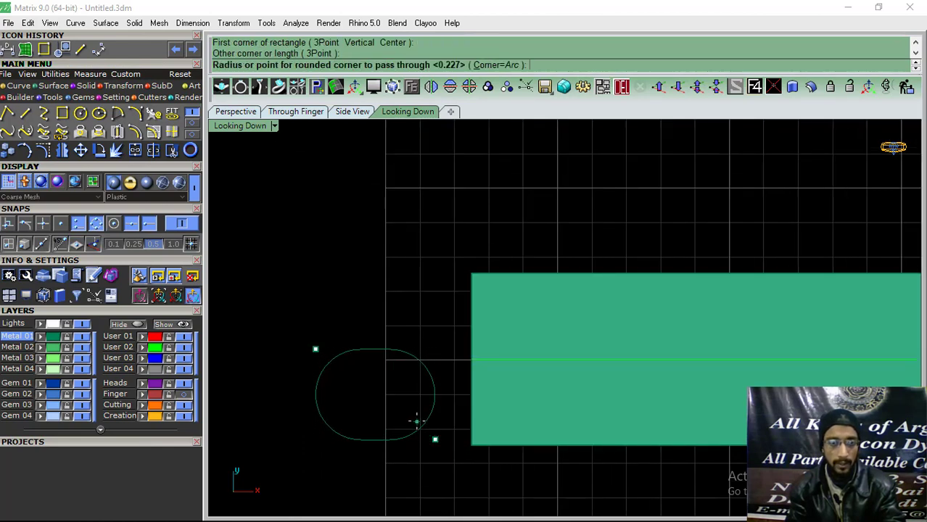
{"action": "scroll", "coordinate": [369, 414], "scroll_direction": "up", "scroll_amount": 1}
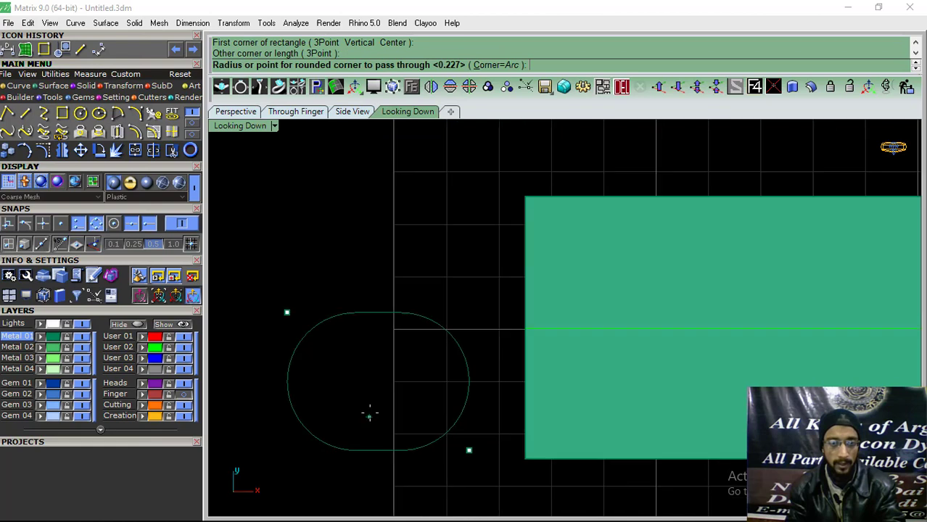
{"action": "left_click", "coordinate": [448, 439]}
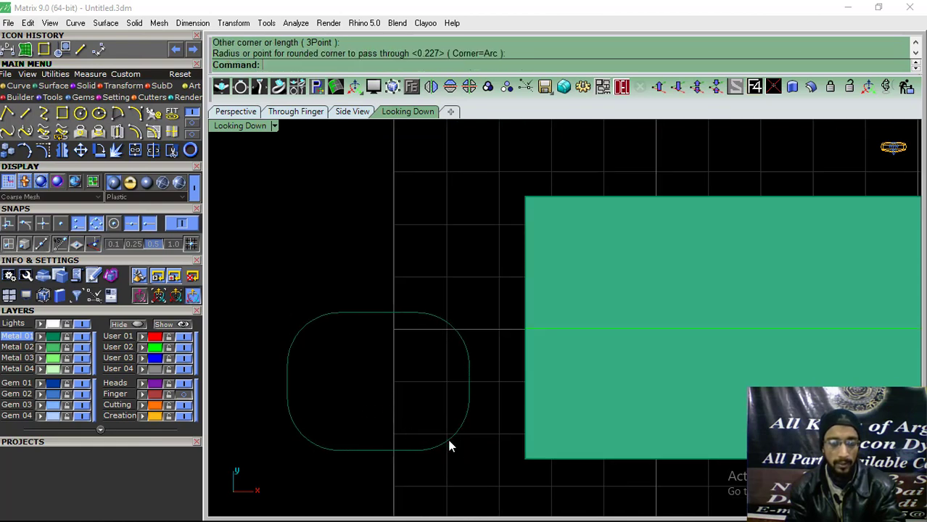
Move the rounded rectangle up, scale it larger, and shift it slightly left.
{"action": "left_click_drag", "start_coordinate": [534, 213], "coordinate": [500, 286]}
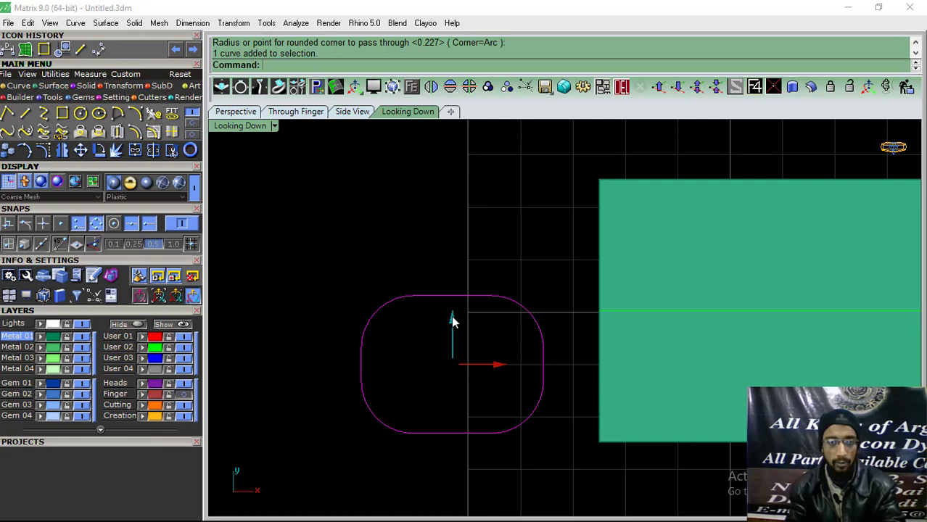
{"action": "left_click_drag", "start_coordinate": [452, 319], "coordinate": [456, 272]}
{"action": "mouse_move", "coordinate": [453, 382]}
{"action": "left_mouse_down"}
{"action": "mouse_move", "coordinate": [454, 424]}
{"action": "mouse_move", "coordinate": [470, 424]}
{"action": "left_mouse_up"}
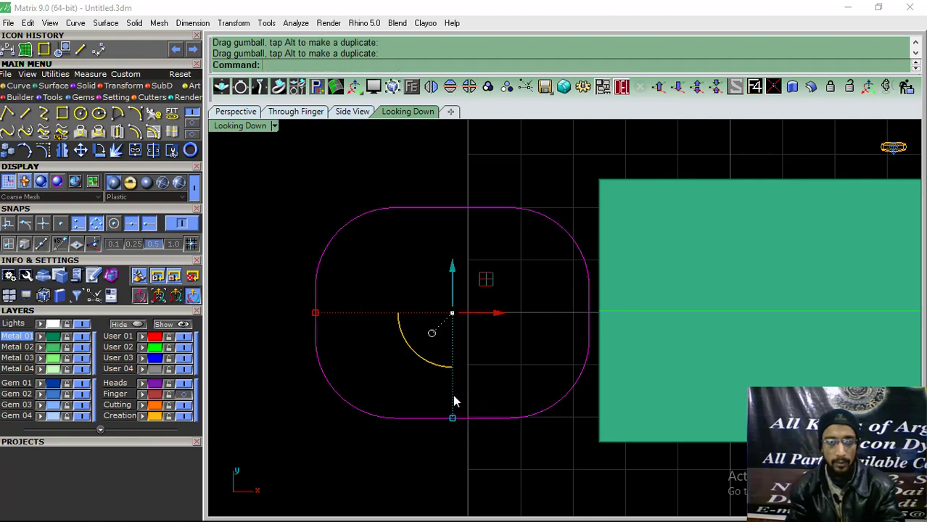
{"action": "left_click_drag", "start_coordinate": [492, 343], "coordinate": [475, 343]}
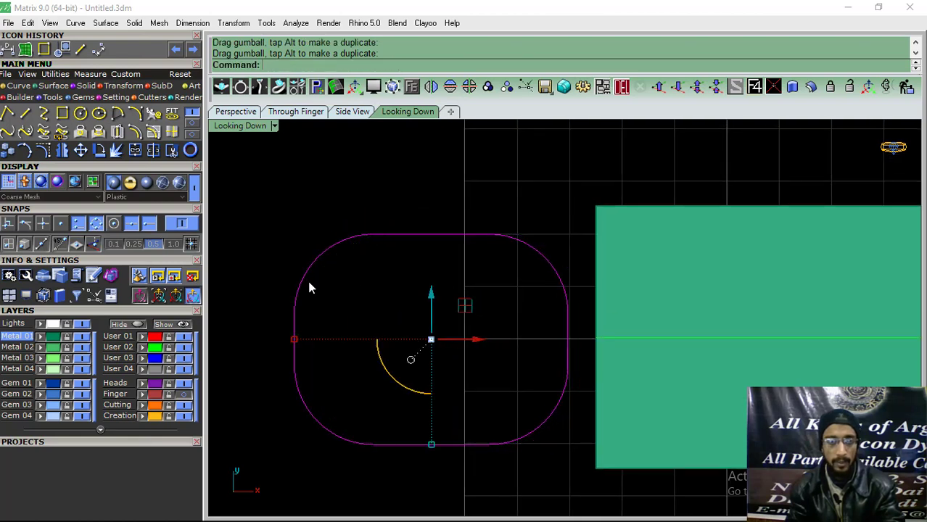
{"action": "left_click", "coordinate": [6, 151]}
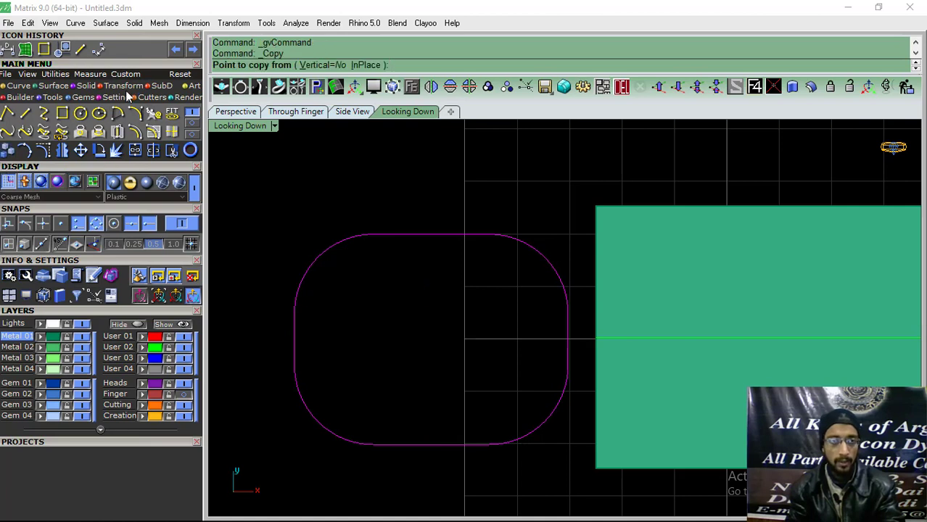
Scale a smaller duplicate of the rounded rectangle inward and nudge it right to sit inside.
{"action": "key", "text": "Escape"}
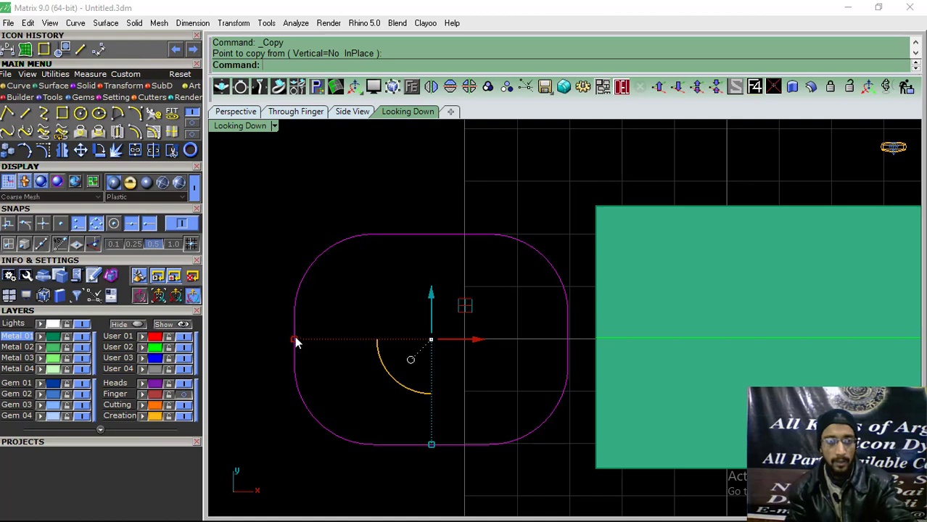
{"action": "mouse_move", "coordinate": [293, 339]}
{"action": "left_mouse_down"}
{"action": "mouse_move", "coordinate": [319, 341]}
{"action": "mouse_move", "coordinate": [351, 326]}
{"action": "left_mouse_up"}
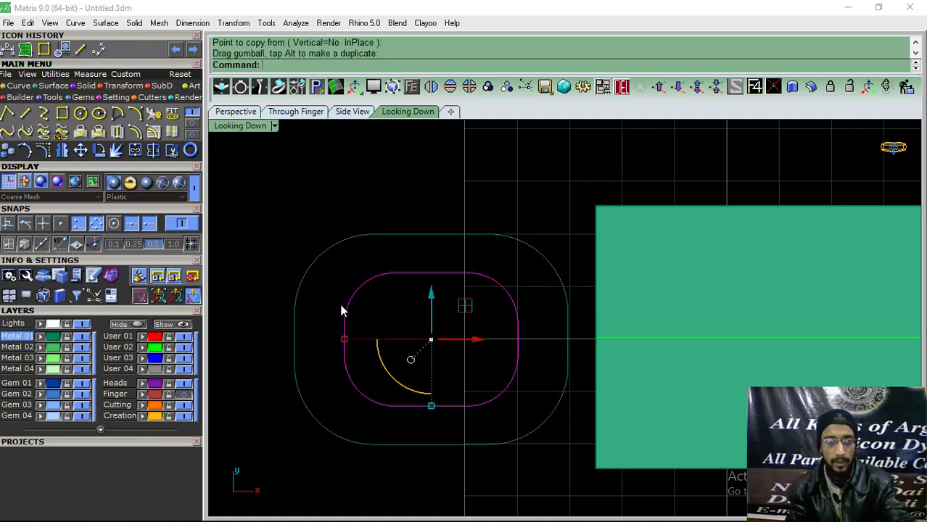
{"action": "key", "text": "Escape"}
{"action": "right_click_drag", "start_coordinate": [305, 343], "coordinate": [324, 349]}
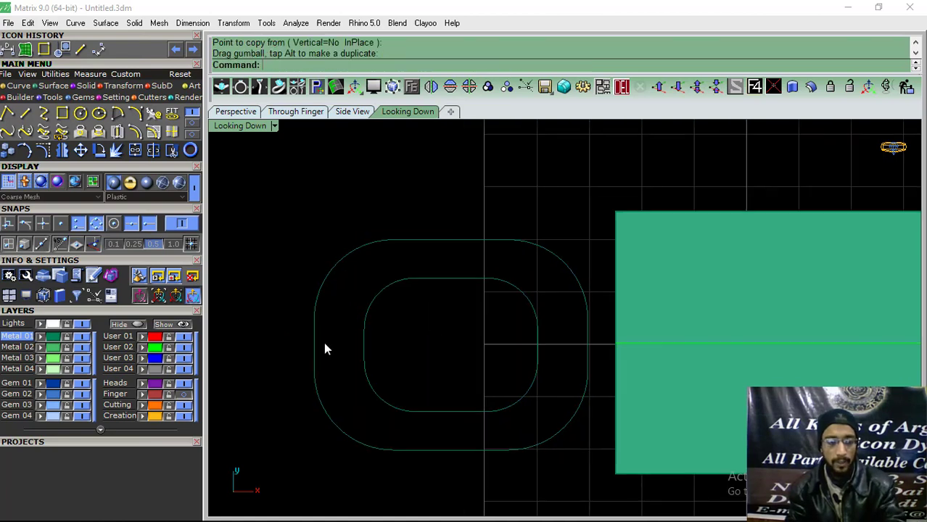
{"action": "left_click", "coordinate": [364, 343]}
{"action": "left_click_drag", "start_coordinate": [492, 349], "coordinate": [507, 347]}
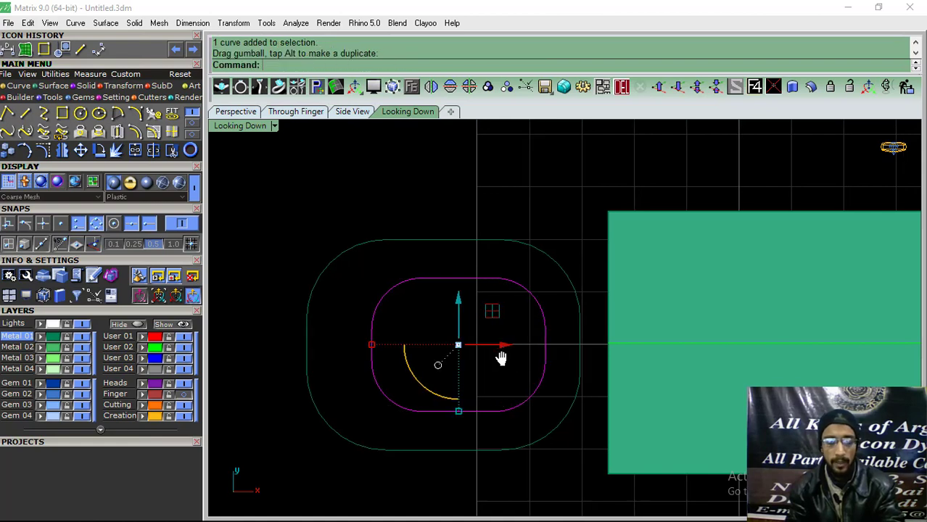
{"action": "key", "text": "Right"}
{"action": "key", "text": "Escape"}
{"action": "left_click", "coordinate": [342, 247]}
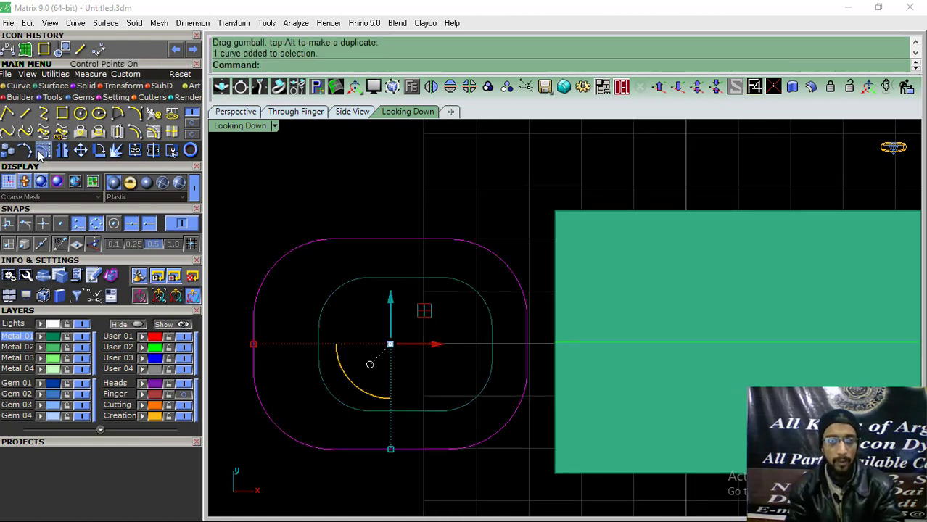
Show the outer curve's control points, try tapering its right side, then undo it.
{"action": "left_click", "coordinate": [64, 48]}
{"action": "left_click", "coordinate": [449, 239]}
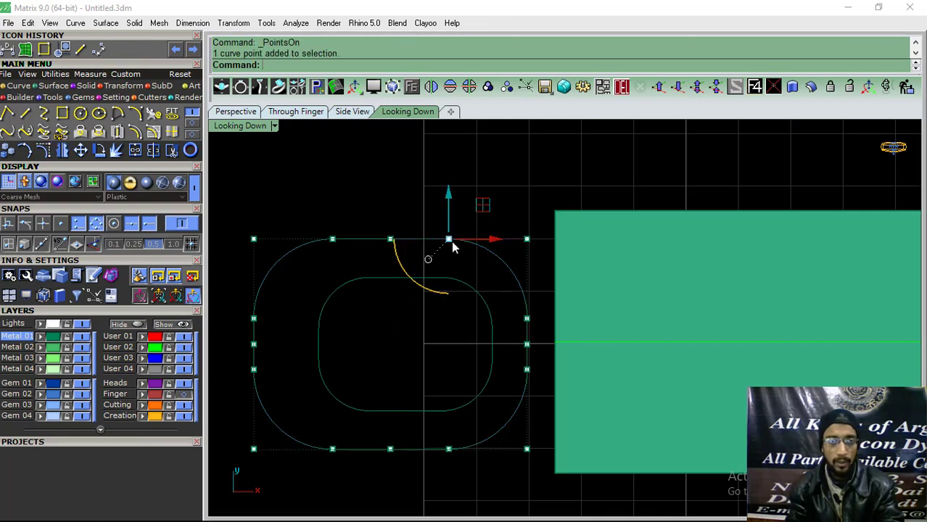
{"action": "left_click", "coordinate": [527, 241], "text": "shift"}
{"action": "left_click_drag", "start_coordinate": [512, 449], "coordinate": [457, 478], "text": "shift"}
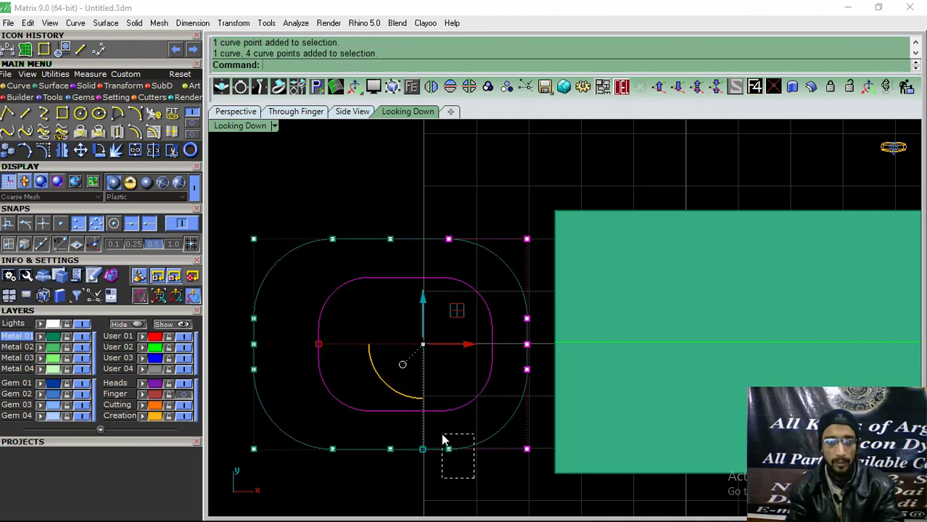
{"action": "left_click_drag", "start_coordinate": [444, 439], "coordinate": [443, 435], "text": "shift"}
{"action": "left_click_drag", "start_coordinate": [336, 419], "coordinate": [337, 422], "text": "ctrl"}
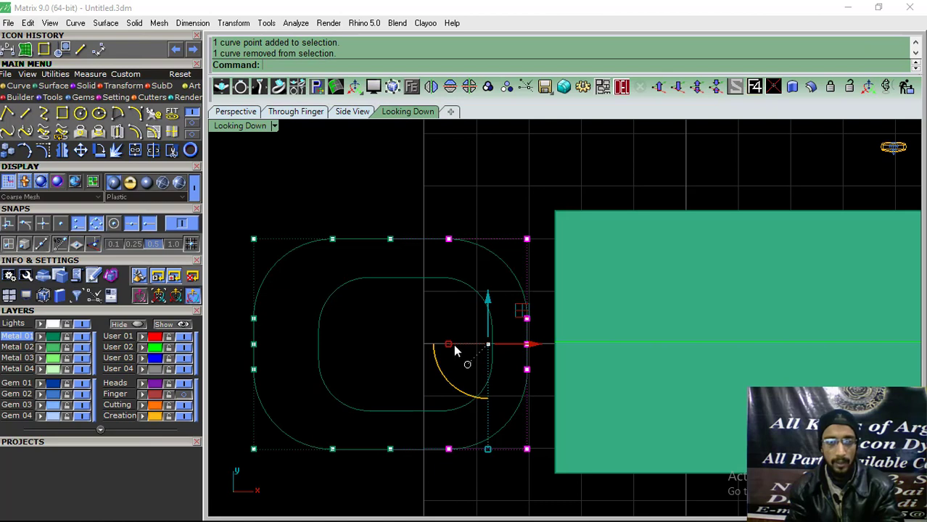
{"action": "left_click_drag", "start_coordinate": [450, 350], "coordinate": [462, 345]}
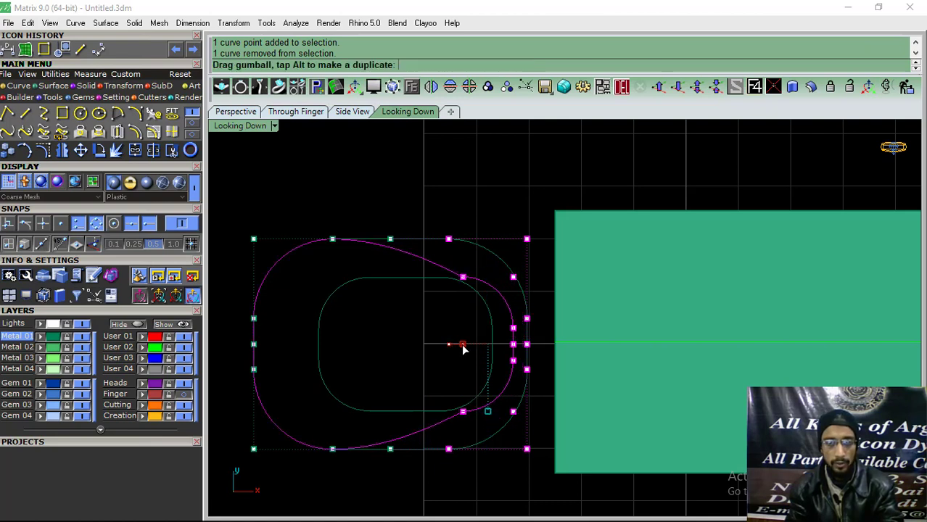
{"action": "key", "text": "ctrl+z"}
Delete the extra top and bottom control points from the outer curve.
{"action": "scroll", "coordinate": [457, 247], "scroll_direction": "up", "scroll_amount": 2}
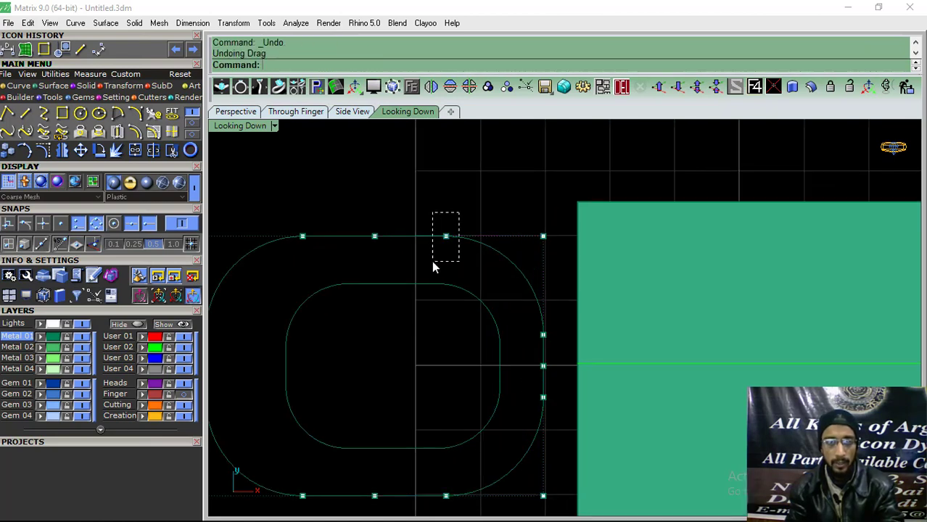
{"action": "left_click_drag", "start_coordinate": [457, 211], "coordinate": [433, 250]}
{"action": "left_click", "coordinate": [622, 86]}
{"action": "scroll", "coordinate": [456, 276], "scroll_direction": "down", "scroll_amount": 2}
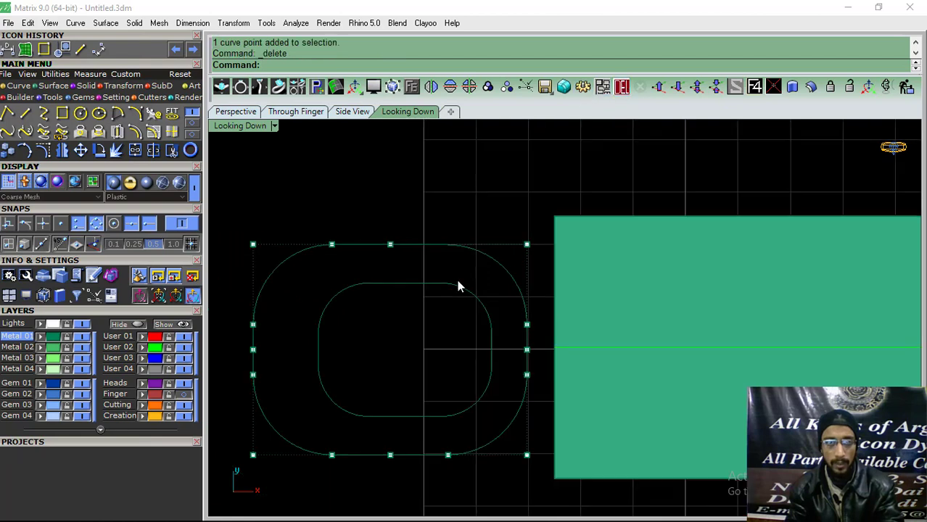
{"action": "scroll", "coordinate": [455, 276], "scroll_direction": "down", "scroll_amount": 1}
{"action": "scroll", "coordinate": [464, 420], "scroll_direction": "up", "scroll_amount": 3}
{"action": "left_click_drag", "start_coordinate": [460, 413], "coordinate": [428, 445]}
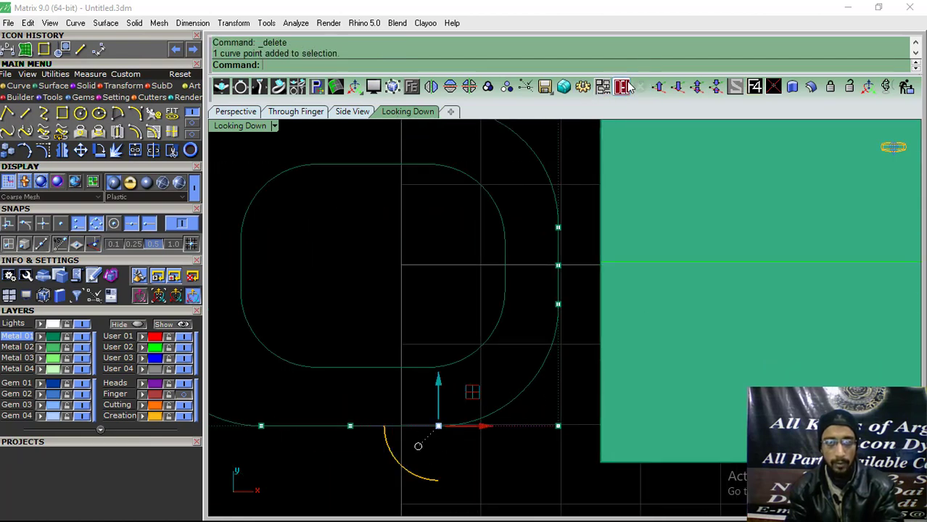
{"action": "left_click", "coordinate": [624, 86]}
{"action": "right_click_drag", "start_coordinate": [526, 264], "coordinate": [530, 259]}
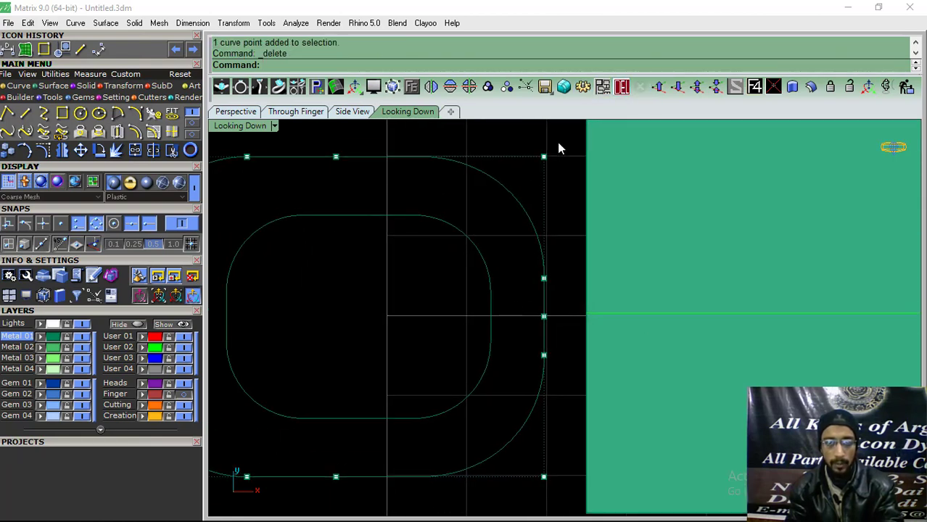
Squeeze the five right-side control points inward so the outline tapers toward the band.
{"action": "left_click_drag", "start_coordinate": [516, 450], "coordinate": [519, 485]}
{"action": "scroll", "coordinate": [495, 409], "scroll_direction": "down", "scroll_amount": 5}
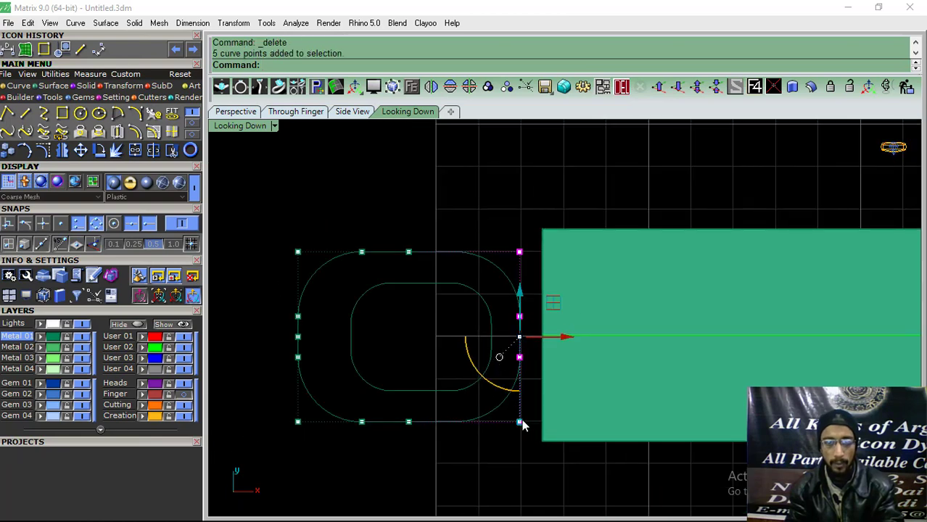
{"action": "left_click_drag", "start_coordinate": [523, 425], "coordinate": [529, 392]}
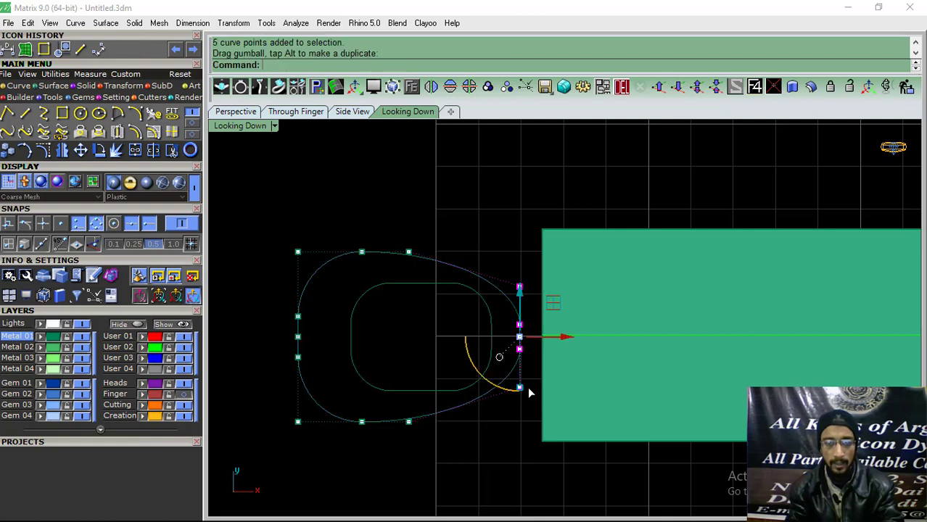
{"action": "key", "text": "Escape"}
{"action": "left_click", "coordinate": [490, 321]}
Move the inner rounded curve slightly left and scale it smaller.
{"action": "right_click_drag", "start_coordinate": [480, 331], "coordinate": [496, 345]}
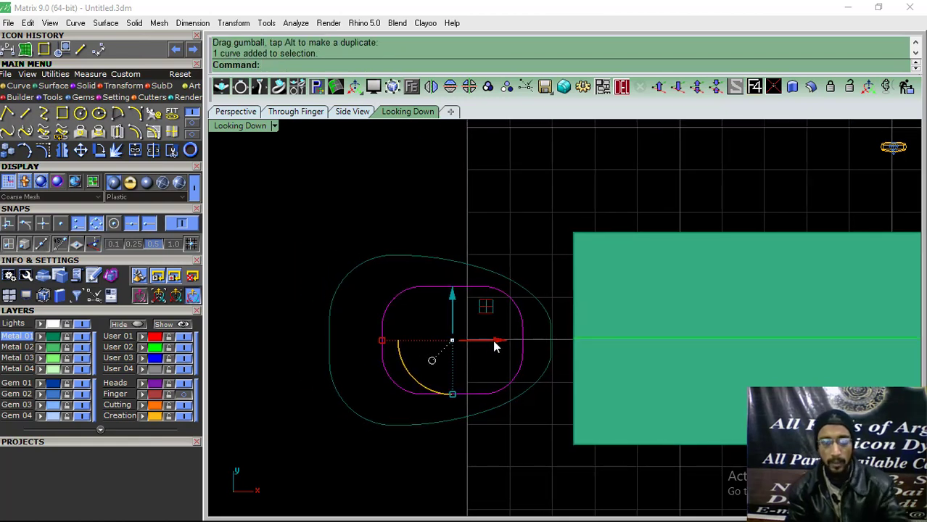
{"action": "left_click_drag", "start_coordinate": [496, 345], "coordinate": [483, 346]}
{"action": "scroll", "coordinate": [373, 341], "scroll_direction": "up", "scroll_amount": 4}
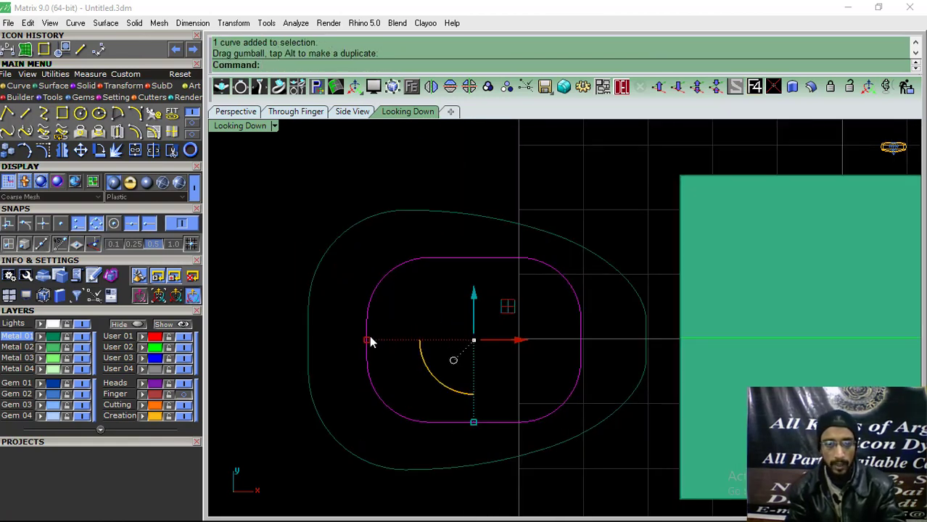
{"action": "left_click_drag", "start_coordinate": [369, 342], "coordinate": [378, 340]}
{"action": "key", "text": "Escape"}
Select the green band slab and lock it with Ctrl+L.
{"action": "right_click_drag", "start_coordinate": [435, 348], "coordinate": [457, 350]}
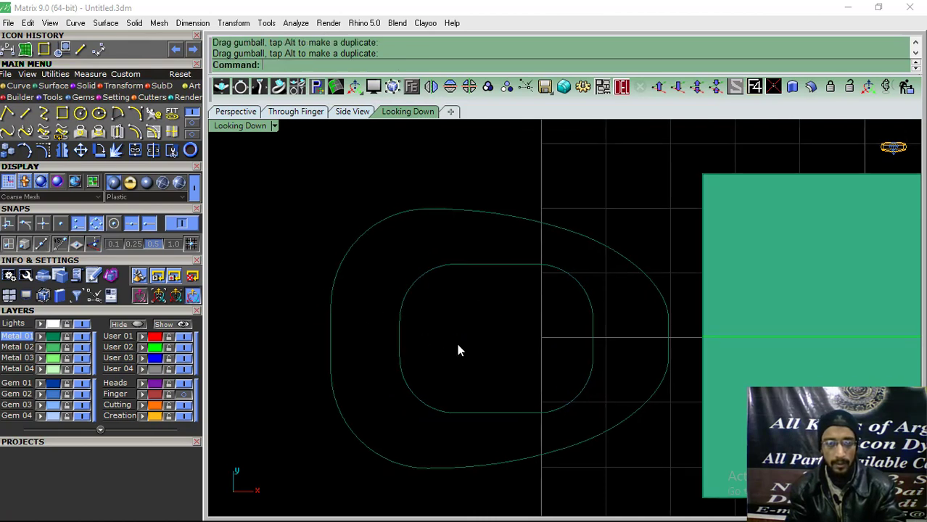
{"action": "right_click_drag", "start_coordinate": [597, 334], "coordinate": [480, 304]}
{"action": "scroll", "coordinate": [503, 310], "scroll_direction": "down", "scroll_amount": 1}
{"action": "left_click", "coordinate": [602, 234]}
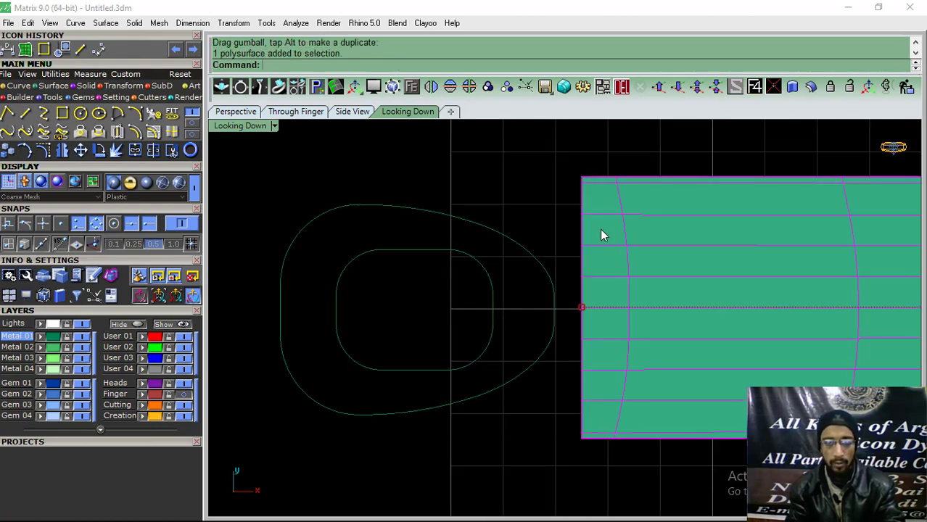
{"action": "key", "text": "ctrl+l"}
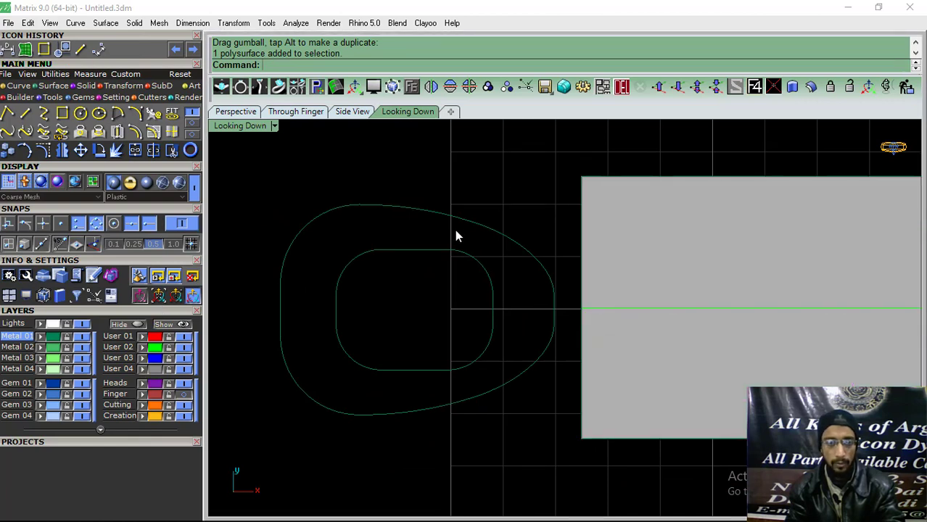
Recentre the inner curve, then centre the slab in the Through Finger view.
{"action": "right_click_drag", "start_coordinate": [455, 230], "coordinate": [482, 250]}
{"action": "left_click", "coordinate": [514, 299]}
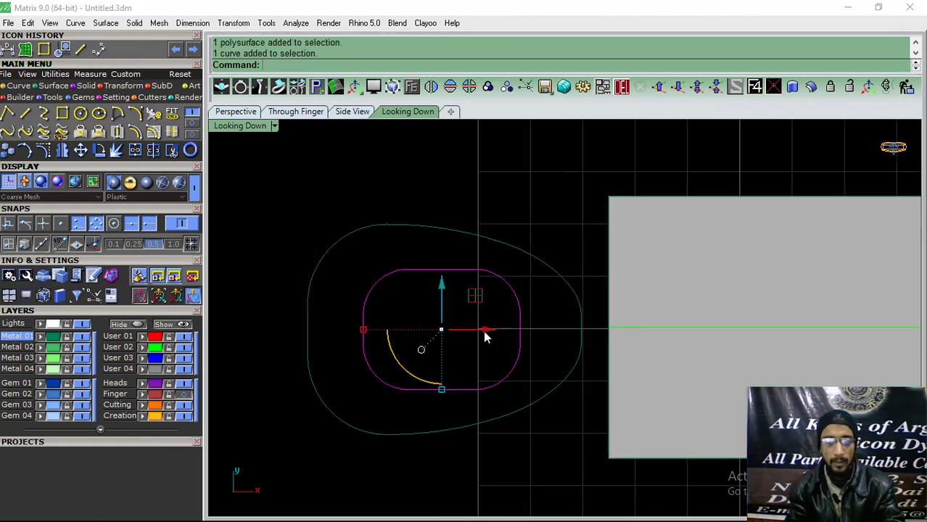
{"action": "left_click_drag", "start_coordinate": [485, 330], "coordinate": [496, 331]}
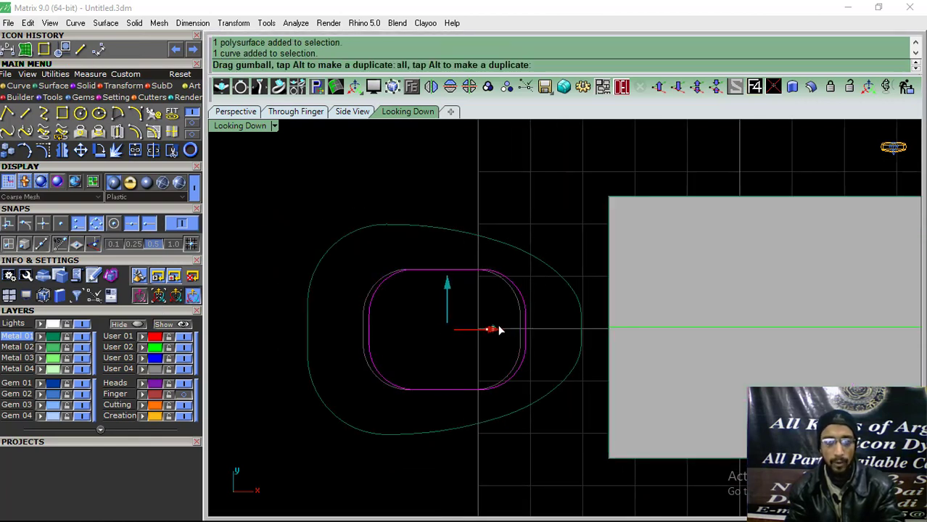
{"action": "left_click", "coordinate": [513, 196]}
{"action": "left_click", "coordinate": [293, 112]}
{"action": "right_click_drag", "start_coordinate": [295, 316], "coordinate": [378, 317]}
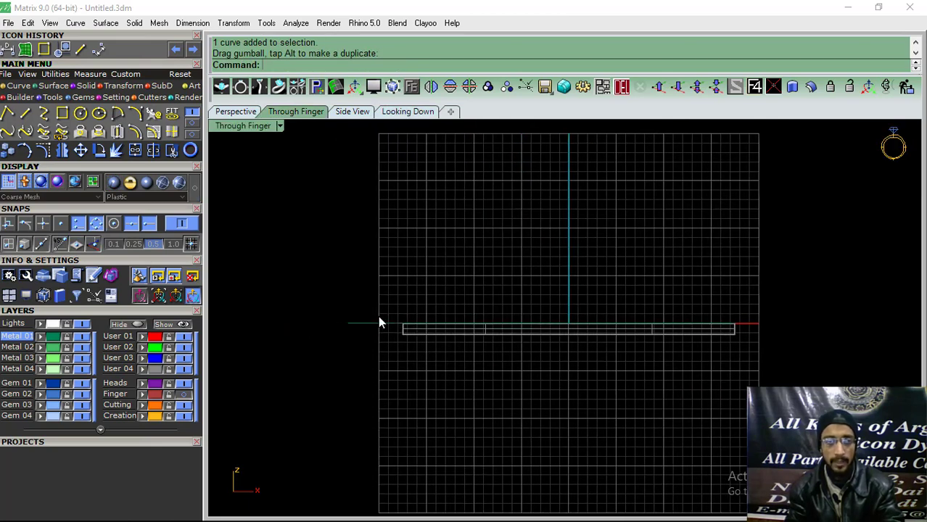
Show the Finger layer's size circle and pan toward the slab's left end.
{"action": "left_click", "coordinate": [183, 395]}
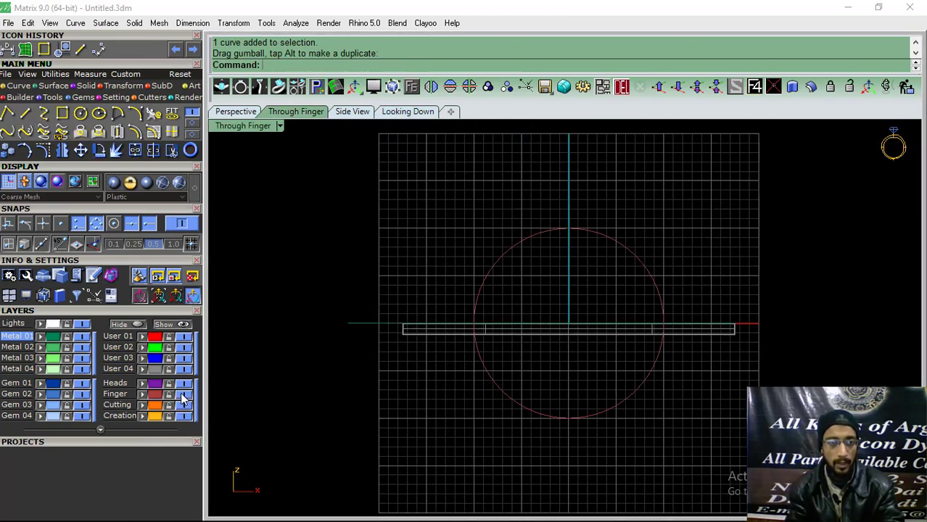
{"action": "left_click", "coordinate": [135, 113]}
{"action": "scroll", "coordinate": [341, 343], "scroll_direction": "up", "scroll_amount": 3}
{"action": "scroll", "coordinate": [341, 343], "scroll_direction": "up", "scroll_amount": 3}
{"action": "right_click_drag", "start_coordinate": [444, 313], "coordinate": [406, 362]}
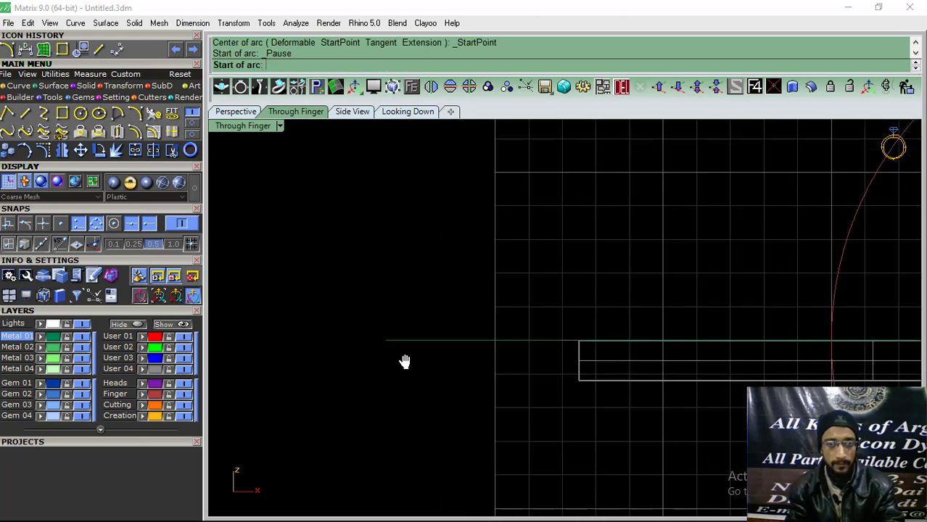
{"action": "scroll", "coordinate": [375, 336], "scroll_direction": "up", "scroll_amount": 3}
{"action": "key", "text": "Escape"}
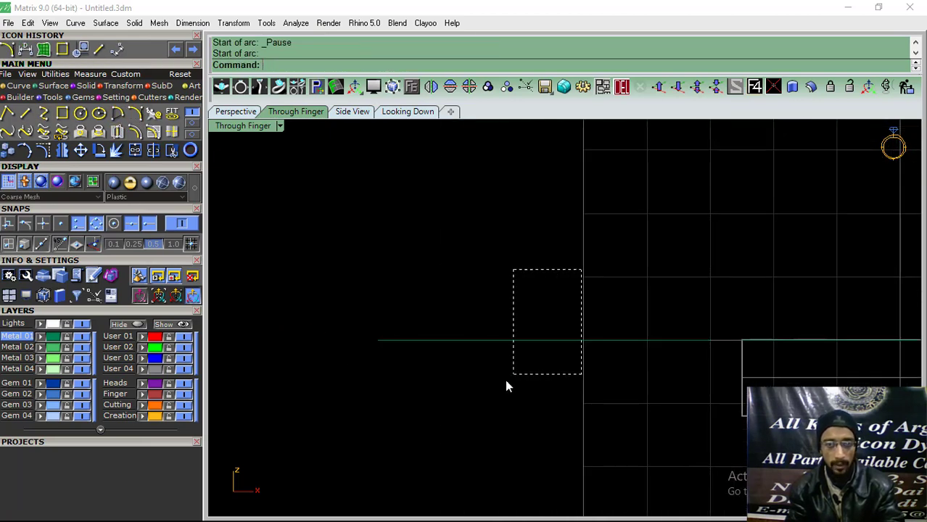
Move the line and arc profile curves down below their old position.
{"action": "left_click_drag", "start_coordinate": [505, 380], "coordinate": [584, 361]}
{"action": "left_click", "coordinate": [573, 328]}
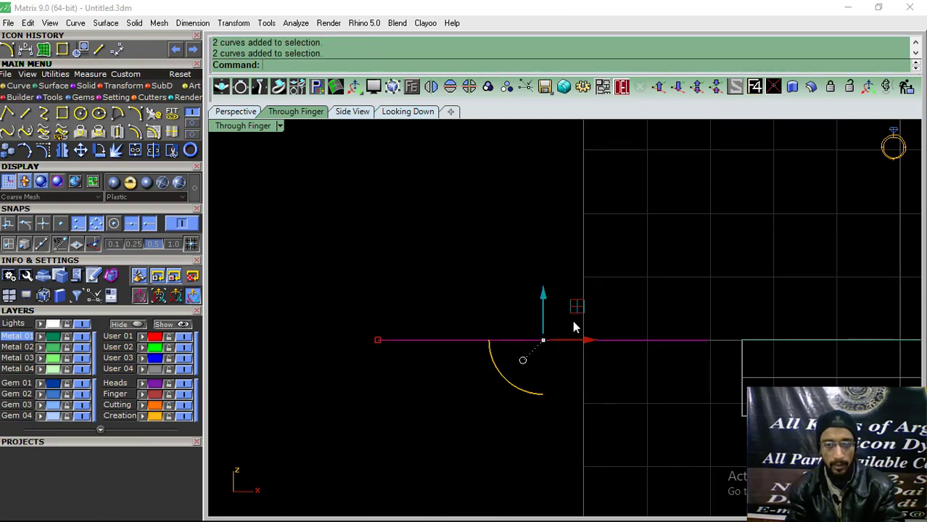
{"action": "left_click_drag", "start_coordinate": [543, 296], "coordinate": [542, 336]}
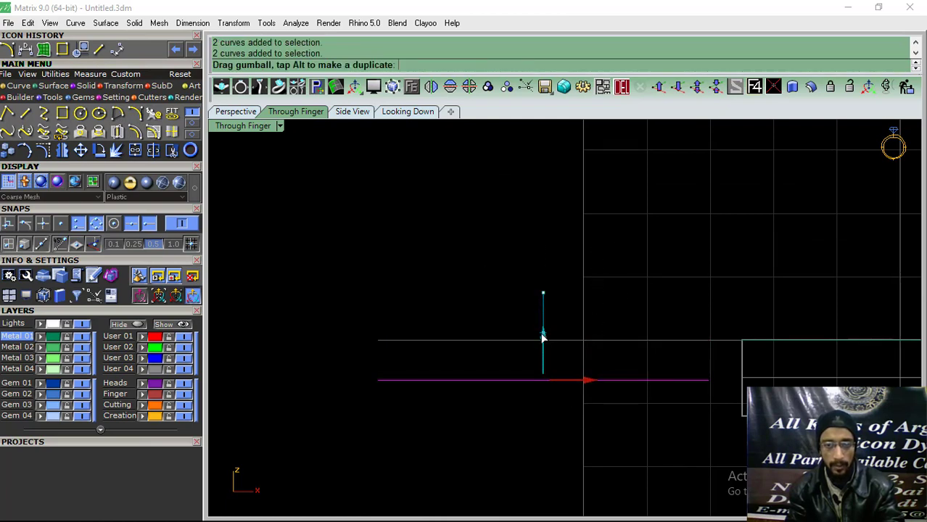
{"action": "scroll", "coordinate": [761, 355], "scroll_direction": "up", "scroll_amount": 3}
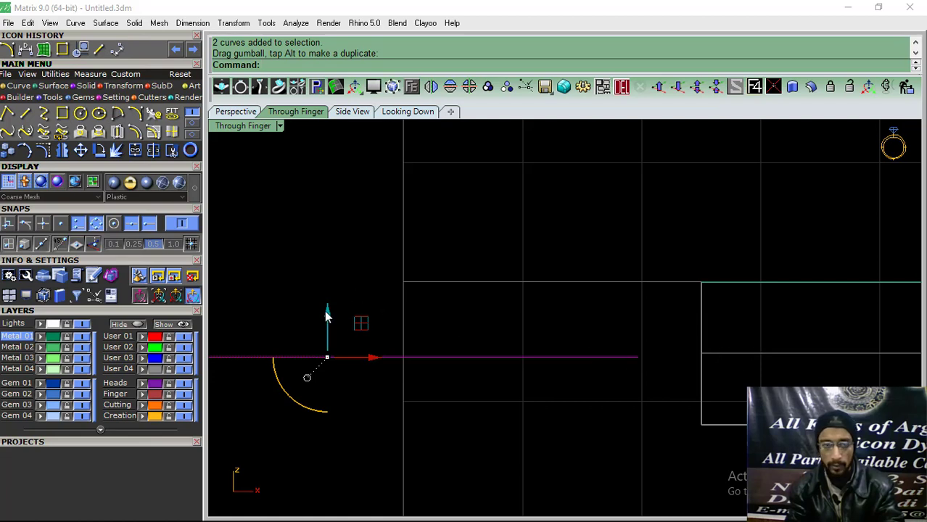
{"action": "left_click_drag", "start_coordinate": [326, 315], "coordinate": [330, 312]}
{"action": "left_click", "coordinate": [507, 244]}
{"action": "scroll", "coordinate": [553, 251], "scroll_direction": "down", "scroll_amount": 3}
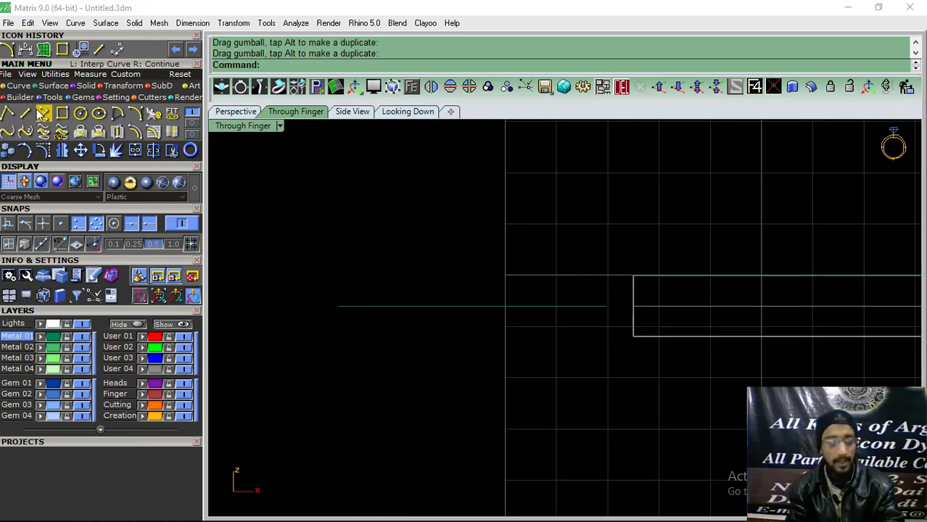
Draw a start-point arc from left of the slab to below it, bending across the slab.
{"action": "left_click", "coordinate": [135, 113]}
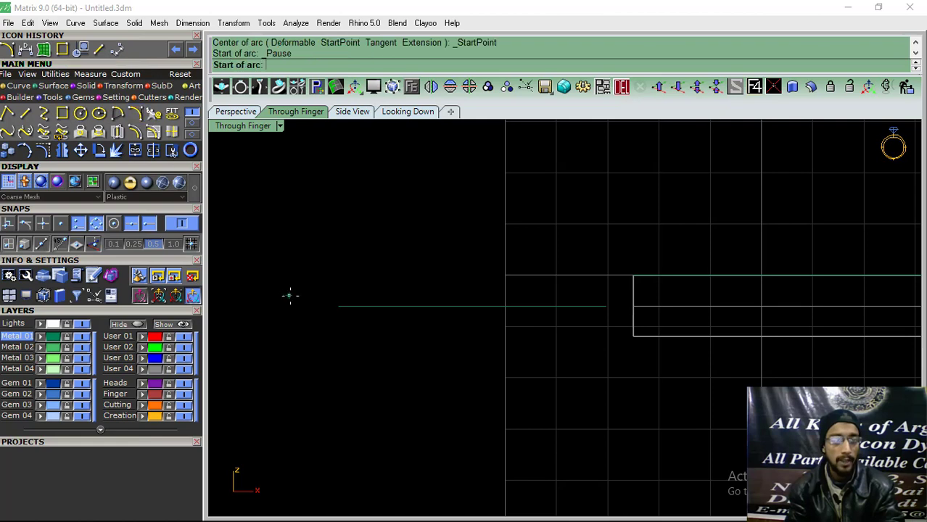
{"action": "left_click", "coordinate": [338, 266]}
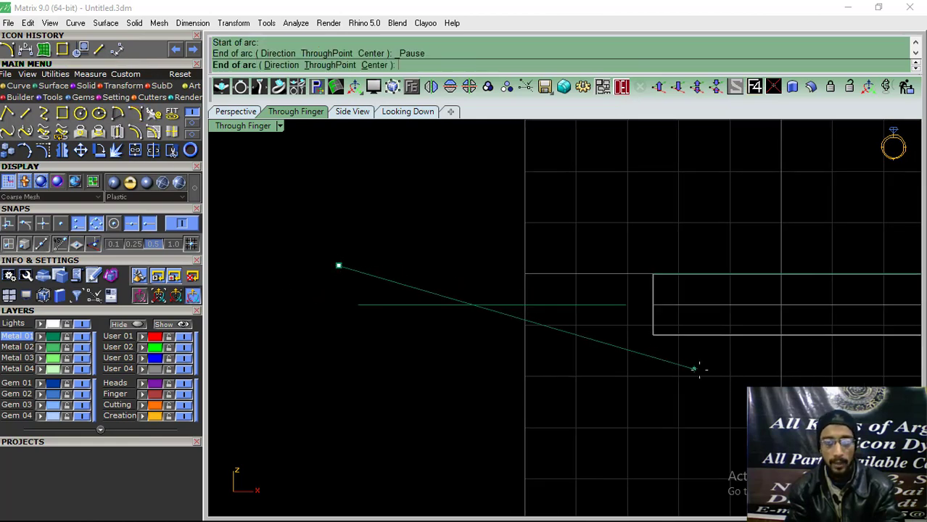
{"action": "left_click", "coordinate": [731, 378]}
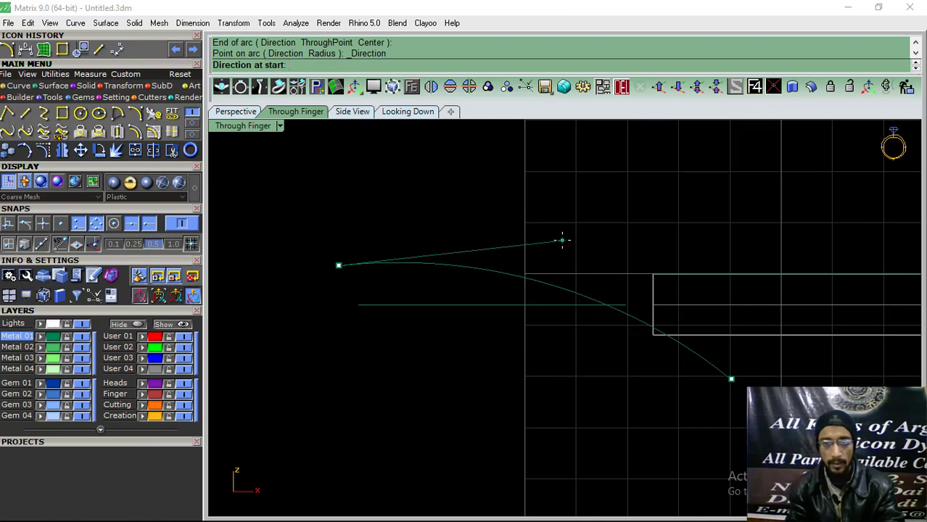
{"action": "left_click", "coordinate": [562, 240]}
{"action": "left_click", "coordinate": [233, 113]}
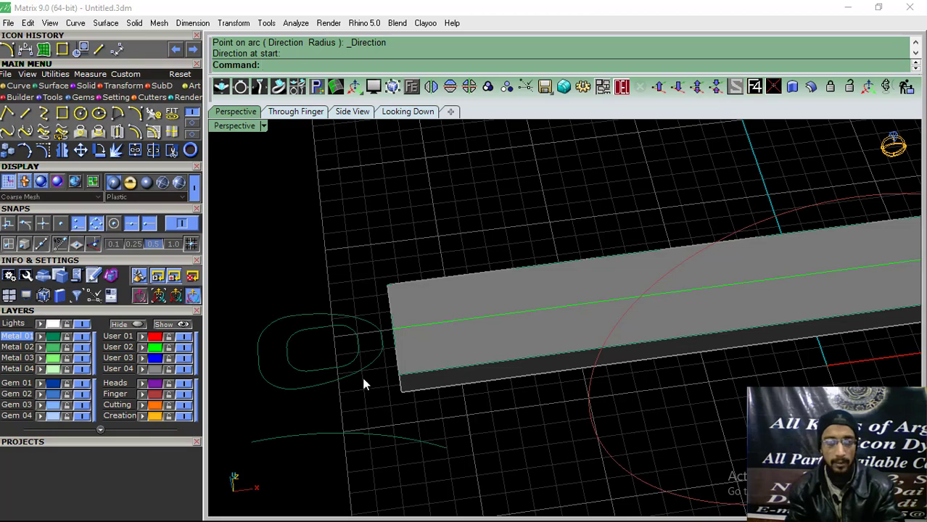
Build bent outer and inner outlines with Curve from 2 Views, each paired with the arc.
{"action": "right_click_drag", "start_coordinate": [364, 385], "coordinate": [440, 308]}
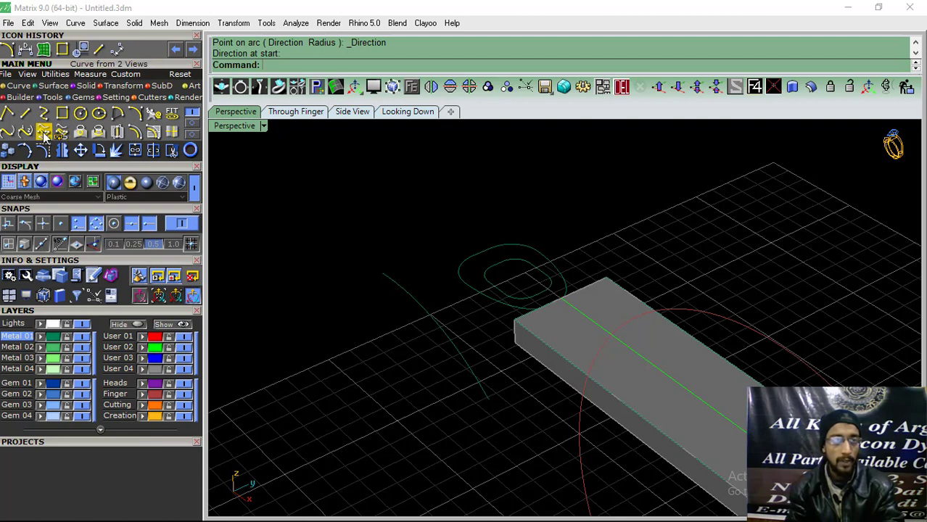
{"action": "left_click", "coordinate": [43, 132]}
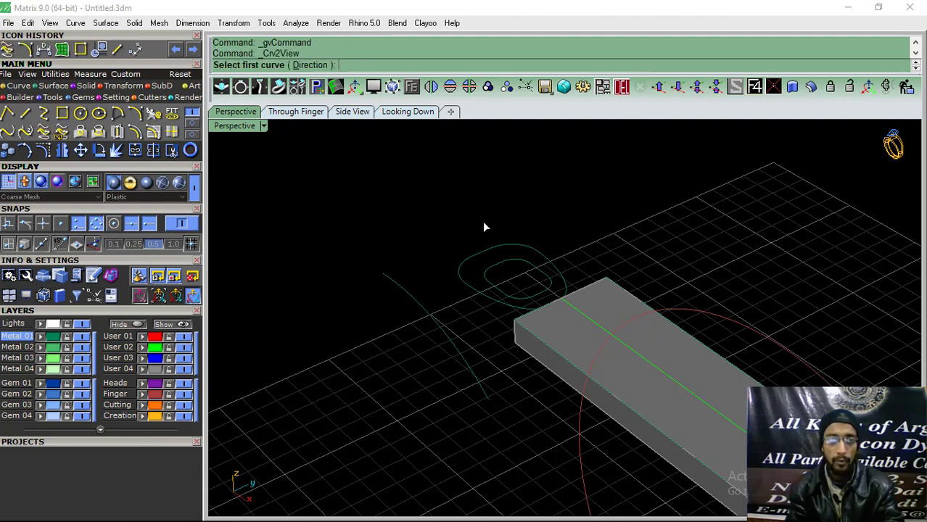
{"action": "left_click", "coordinate": [475, 293]}
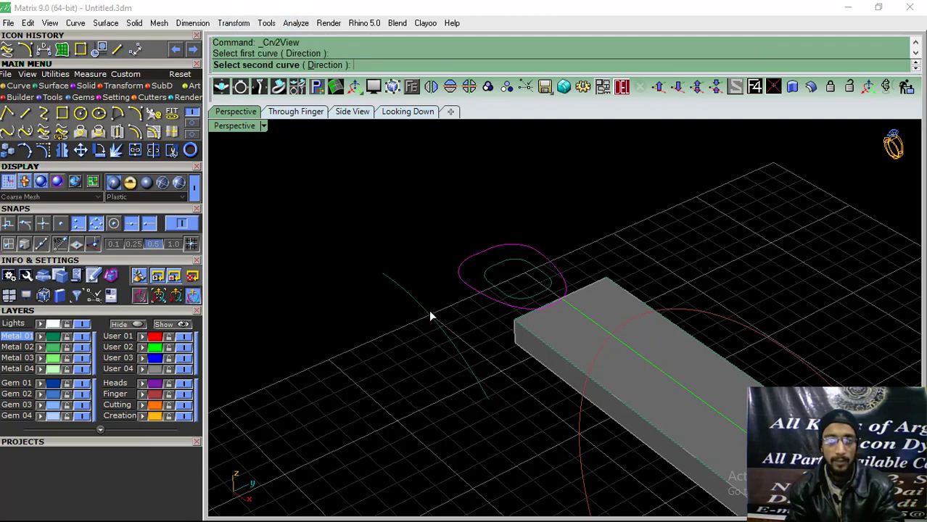
{"action": "left_click", "coordinate": [427, 317]}
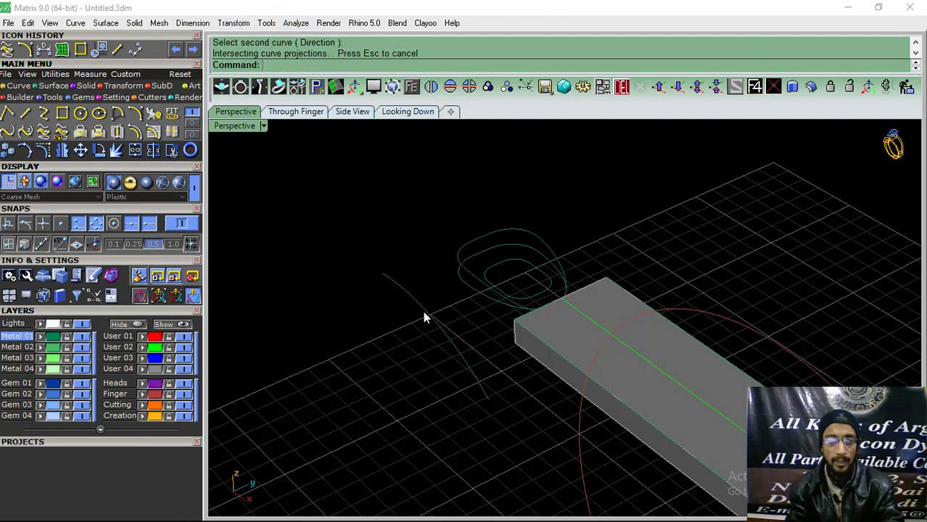
{"action": "right_click", "coordinate": [507, 274]}
{"action": "scroll", "coordinate": [506, 273], "scroll_direction": "up", "scroll_amount": 2}
{"action": "left_click", "coordinate": [500, 262]}
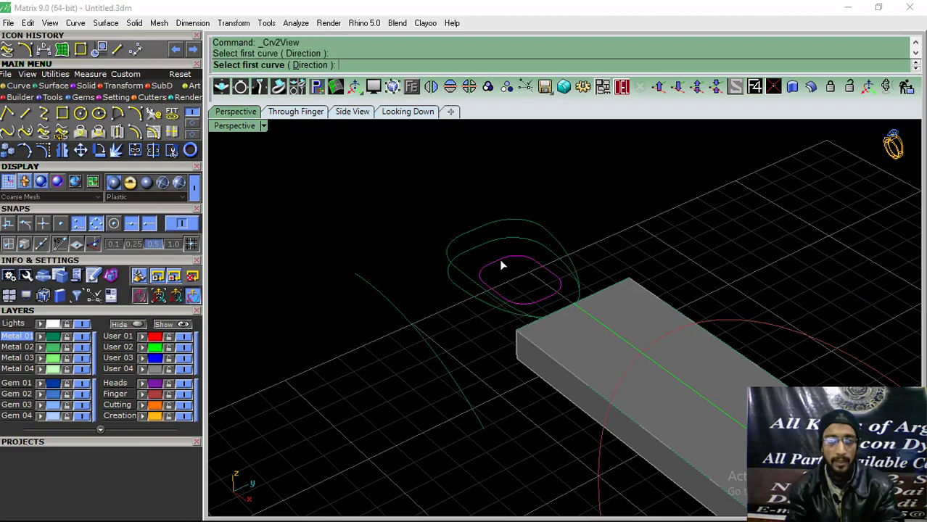
{"action": "left_click", "coordinate": [397, 306]}
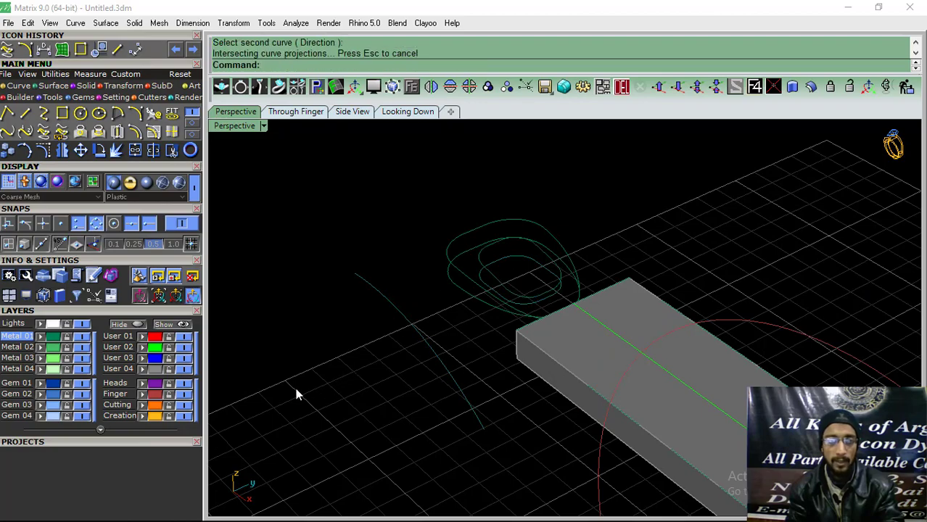
Remove the flat outlines and the arc, then orbit to inspect the bent curves.
{"action": "right_click_drag", "start_coordinate": [296, 394], "coordinate": [422, 356]}
{"action": "scroll", "coordinate": [425, 358], "scroll_direction": "up", "scroll_amount": 2}
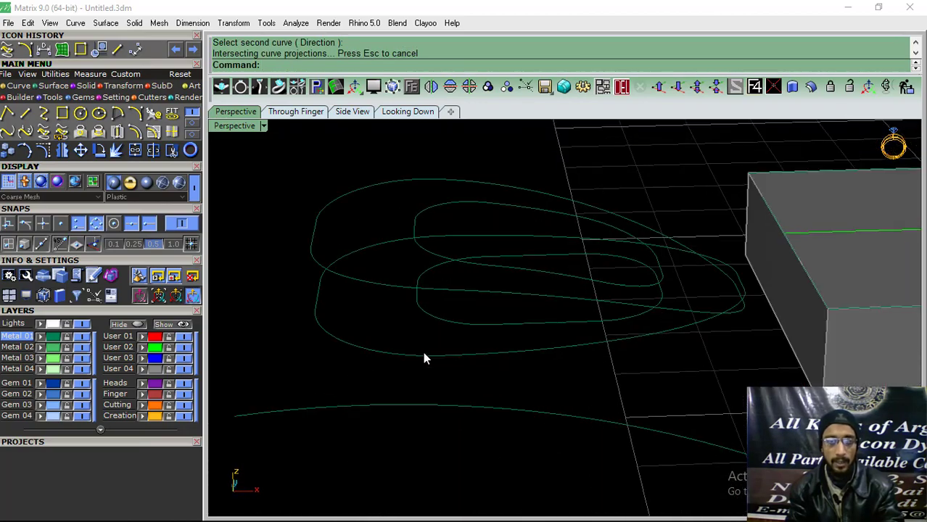
{"action": "scroll", "coordinate": [424, 358], "scroll_direction": "up", "scroll_amount": 2}
{"action": "left_click_drag", "start_coordinate": [389, 398], "coordinate": [389, 397]}
{"action": "left_click", "coordinate": [269, 453], "text": "shift"}
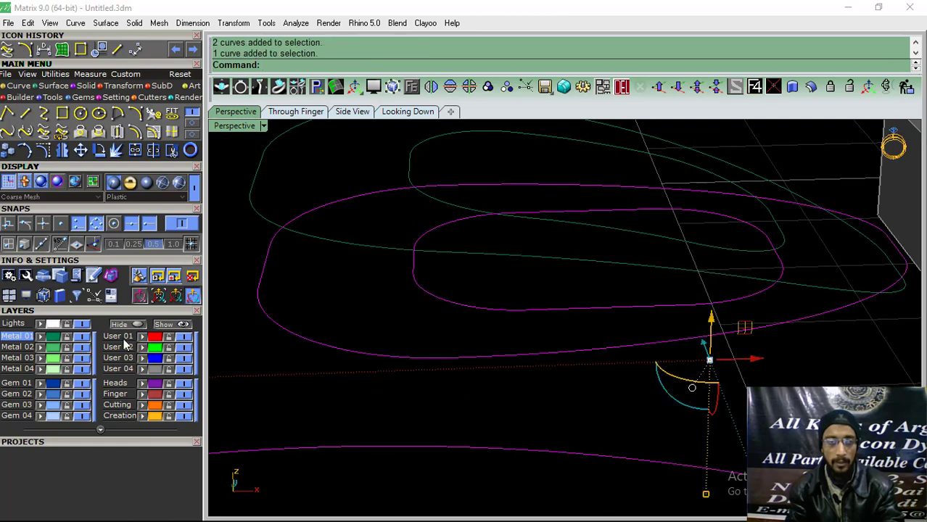
{"action": "key", "text": "Escape"}
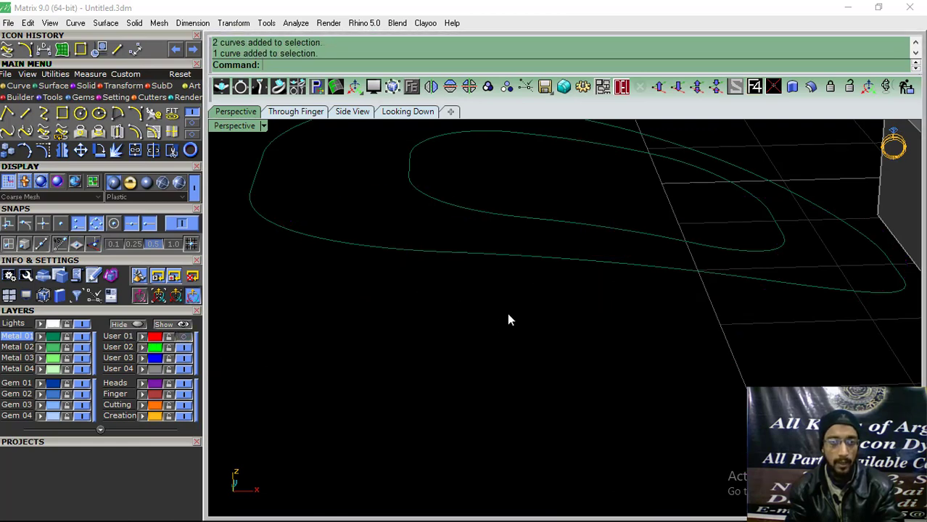
{"action": "right_click_drag", "start_coordinate": [507, 319], "coordinate": [523, 286]}
{"action": "scroll", "coordinate": [544, 327], "scroll_direction": "up", "scroll_amount": 2}
{"action": "scroll", "coordinate": [510, 385], "scroll_direction": "up", "scroll_amount": 2}
{"action": "mouse_move", "coordinate": [510, 385]}
{"action": "right_mouse_down"}
{"action": "mouse_move", "coordinate": [494, 264]}
{"action": "mouse_move", "coordinate": [499, 319]}
{"action": "mouse_move", "coordinate": [425, 339]}
{"action": "mouse_move", "coordinate": [241, 182]}
{"action": "right_mouse_up"}
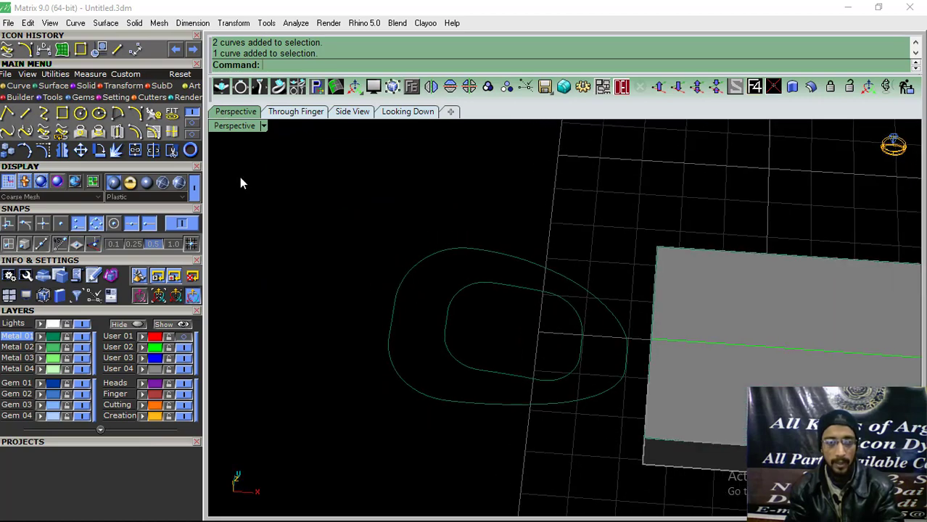
Draw a thin rounded-corner rectangle on the outer outline and check it in Through Finger view.
{"action": "mouse_move", "coordinate": [408, 313]}
{"action": "right_mouse_down"}
{"action": "mouse_move", "coordinate": [473, 294]}
{"action": "mouse_move", "coordinate": [465, 272]}
{"action": "mouse_move", "coordinate": [472, 319]}
{"action": "right_mouse_up"}
{"action": "left_click", "coordinate": [82, 115]}
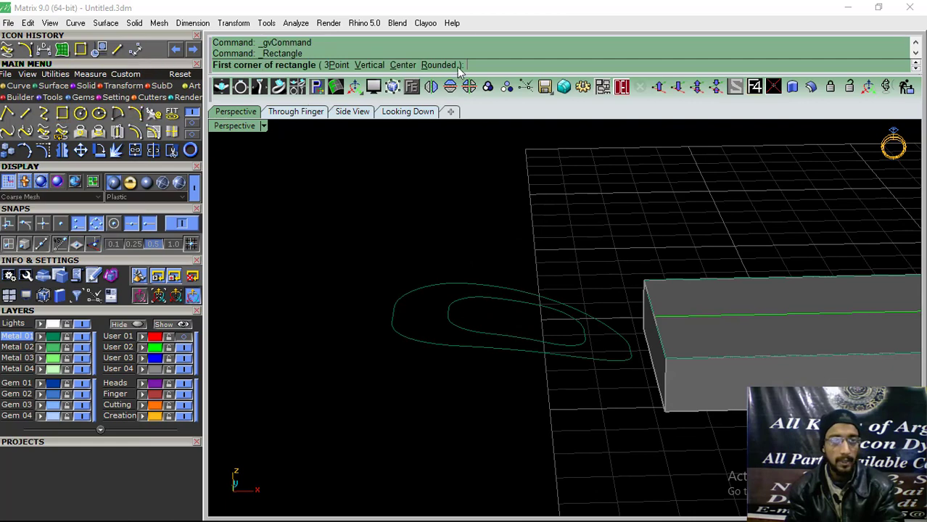
{"action": "left_click", "coordinate": [438, 65]}
{"action": "mouse_move", "coordinate": [362, 290]}
{"action": "right_mouse_down"}
{"action": "mouse_move", "coordinate": [330, 404]}
{"action": "mouse_move", "coordinate": [393, 310]}
{"action": "right_mouse_up"}
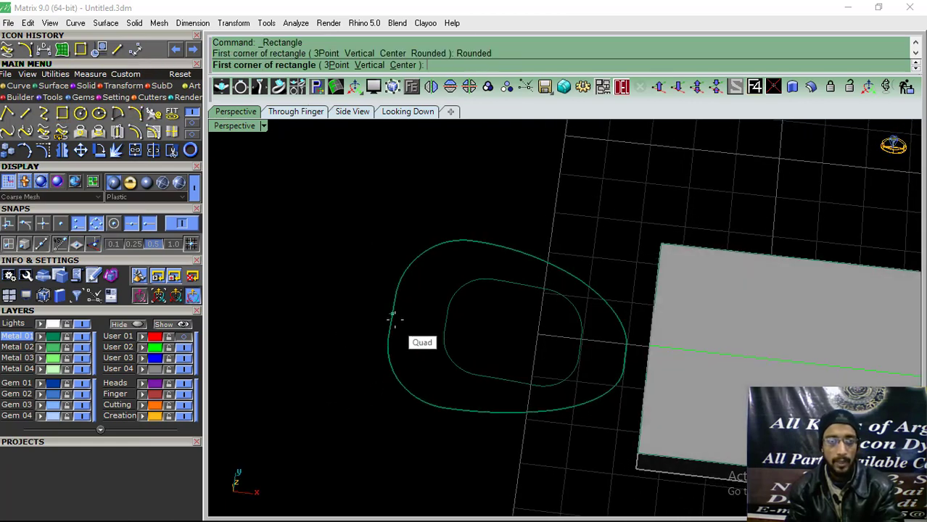
{"action": "left_click", "coordinate": [391, 315]}
{"action": "left_click", "coordinate": [444, 328]}
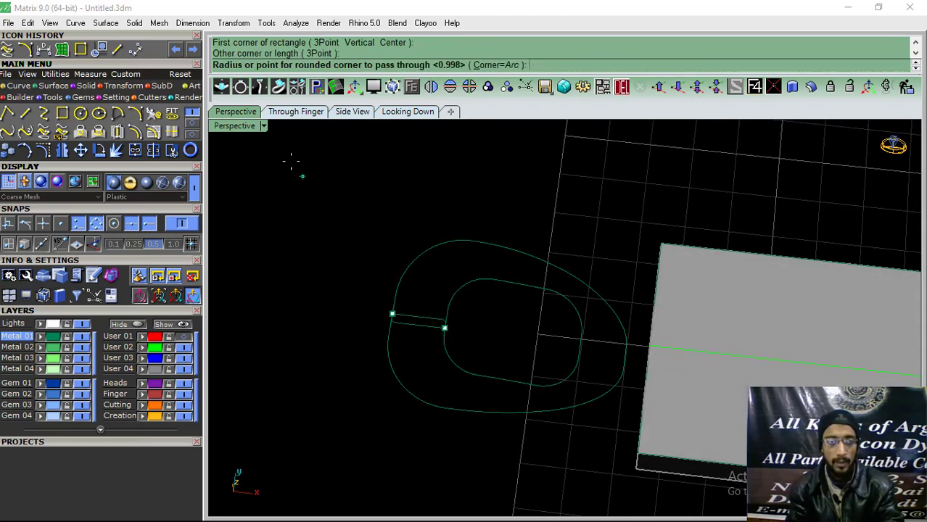
{"action": "left_click", "coordinate": [276, 113]}
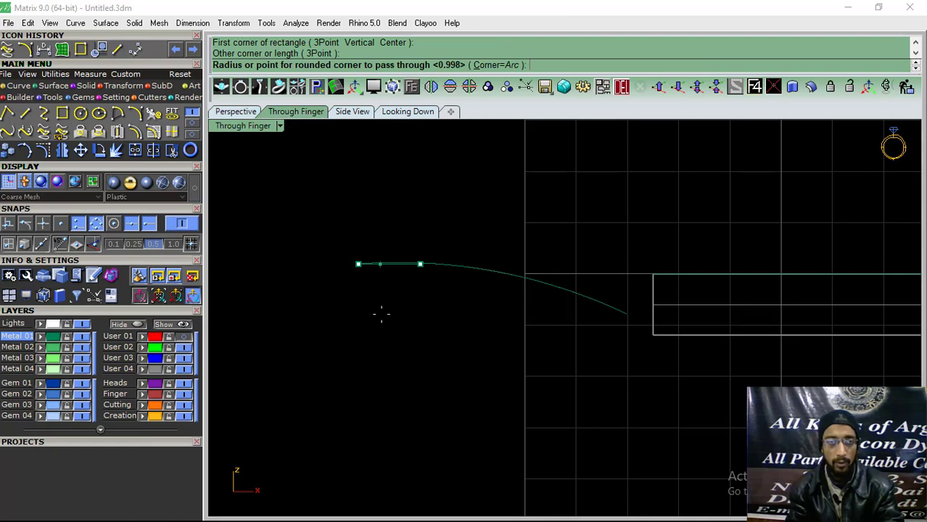
{"action": "left_click", "coordinate": [239, 115]}
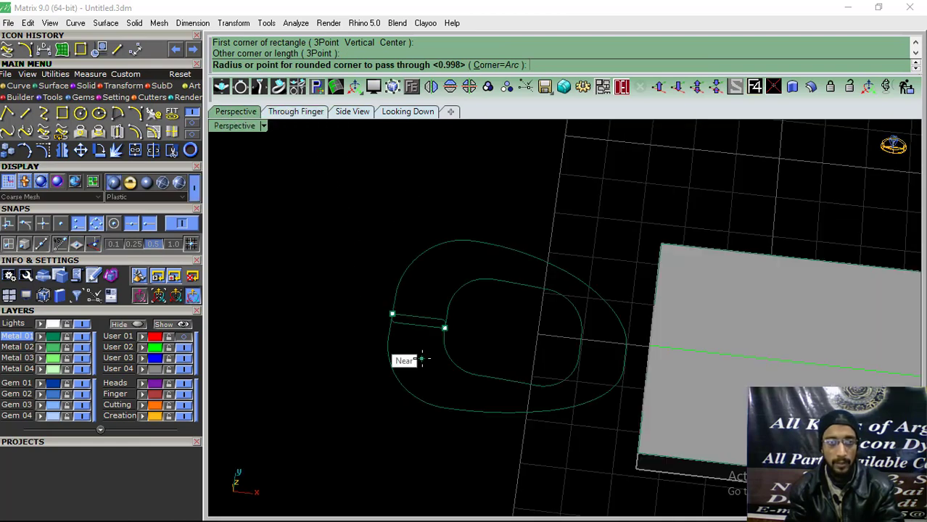
Cancel the thin rectangle, redraw it to the quadrant, then undo it.
{"action": "scroll", "coordinate": [425, 248], "scroll_direction": "up", "scroll_amount": 3}
{"action": "scroll", "coordinate": [417, 290], "scroll_direction": "up", "scroll_amount": 2}
{"action": "scroll", "coordinate": [424, 283], "scroll_direction": "up", "scroll_amount": 2}
{"action": "key", "text": "Escape"}
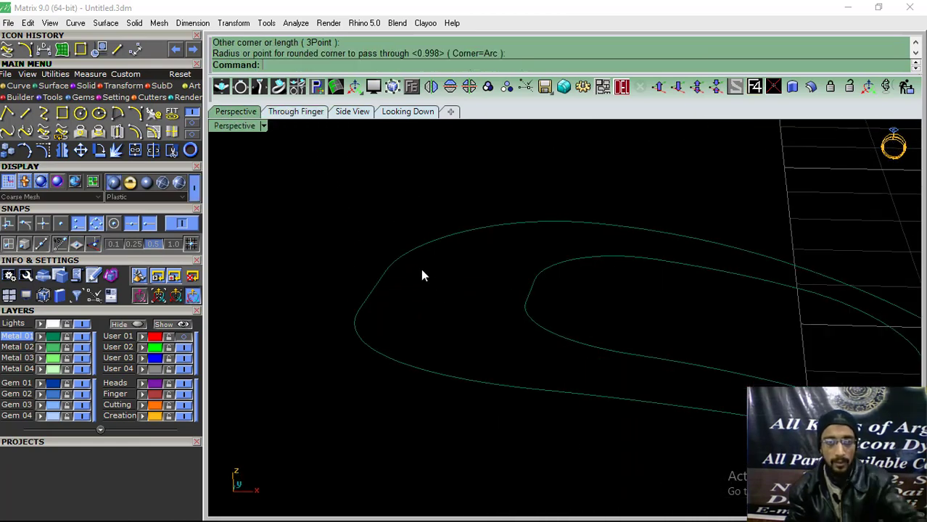
{"action": "scroll", "coordinate": [422, 305], "scroll_direction": "up", "scroll_amount": 2}
{"action": "key", "text": "Return"}
{"action": "left_click", "coordinate": [372, 305]}
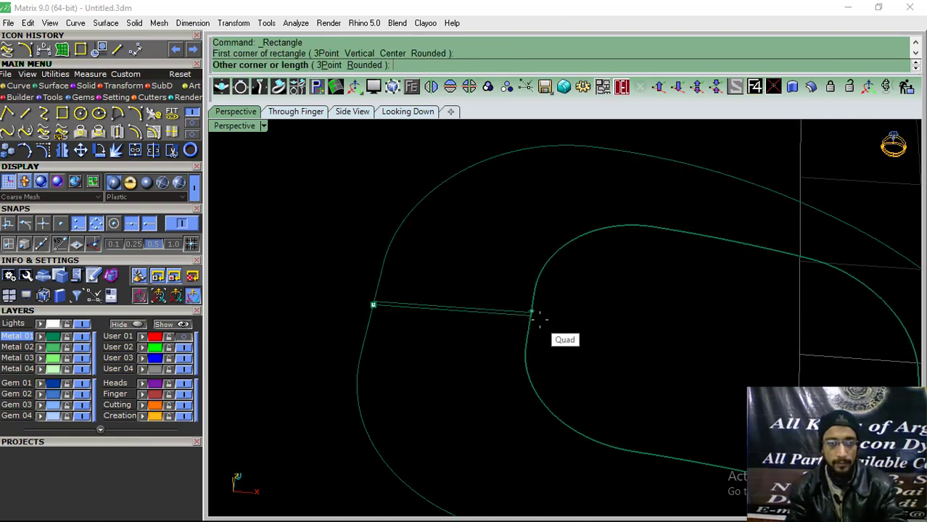
{"action": "left_click", "coordinate": [533, 314]}
{"action": "key", "text": "ctrl+z"}
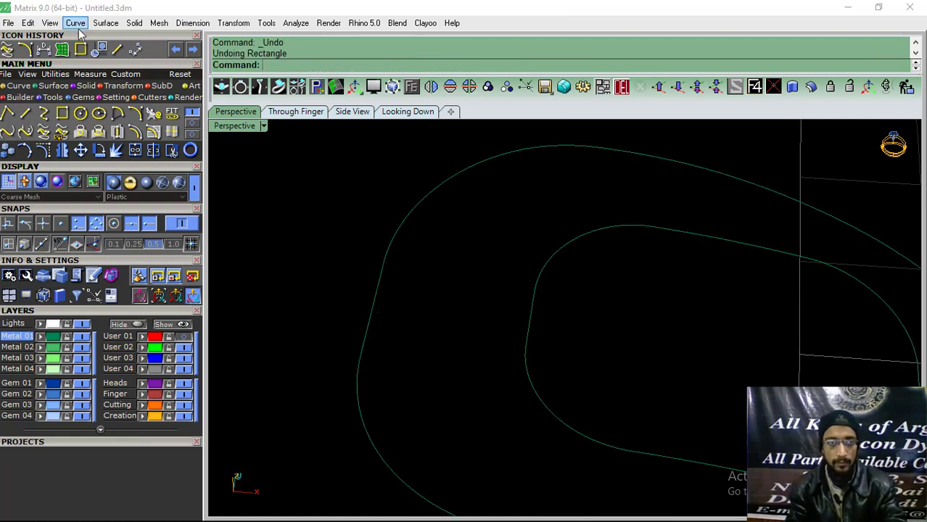
Start a rounded 3Point rectangle with its edge between the outer and inner curve quadrants.
{"action": "left_click", "coordinate": [80, 48]}
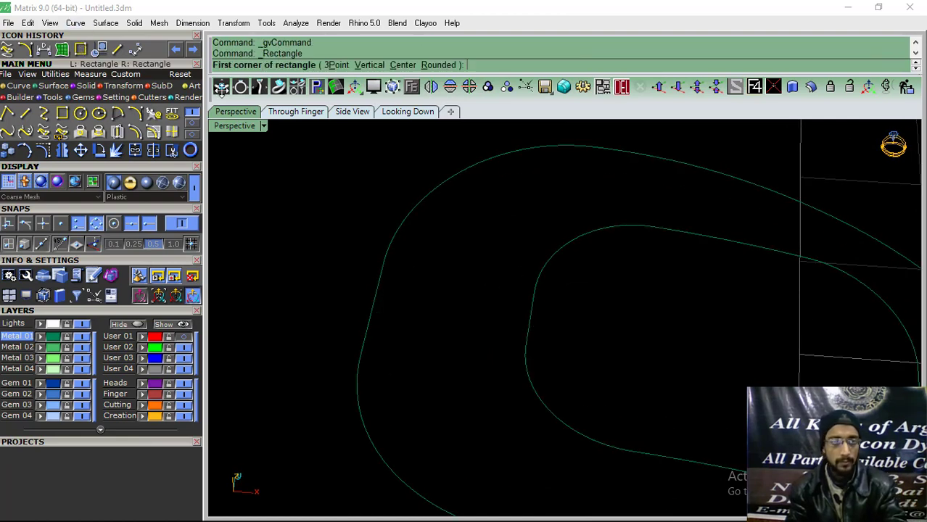
{"action": "left_click", "coordinate": [437, 65]}
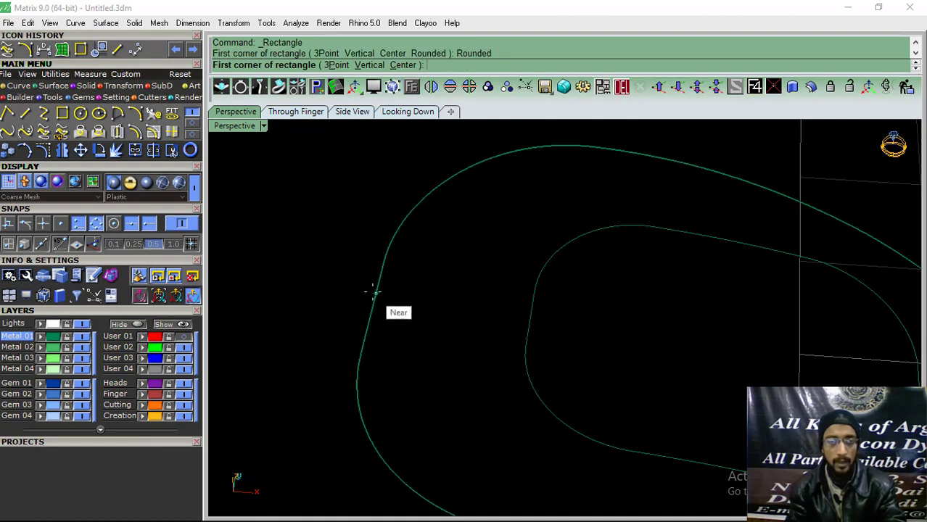
{"action": "left_click", "coordinate": [337, 65]}
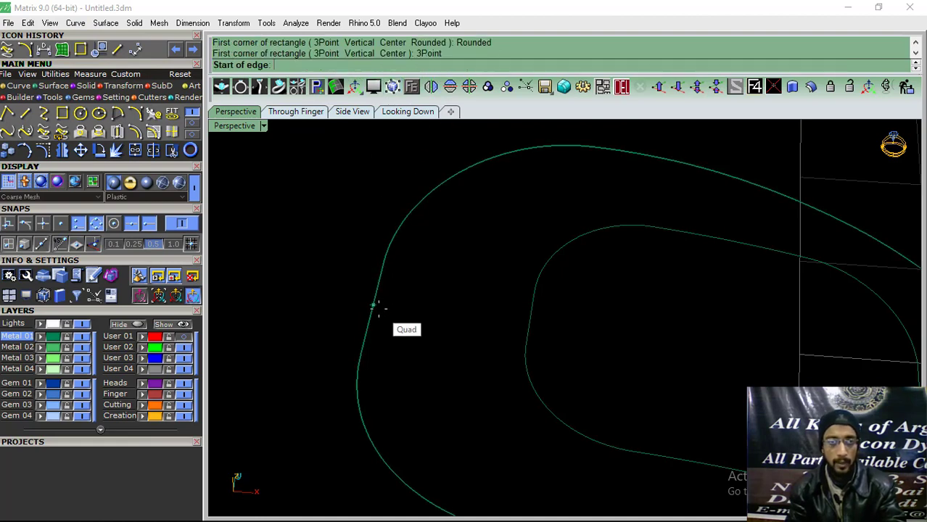
{"action": "left_click", "coordinate": [373, 306]}
{"action": "left_click", "coordinate": [528, 327]}
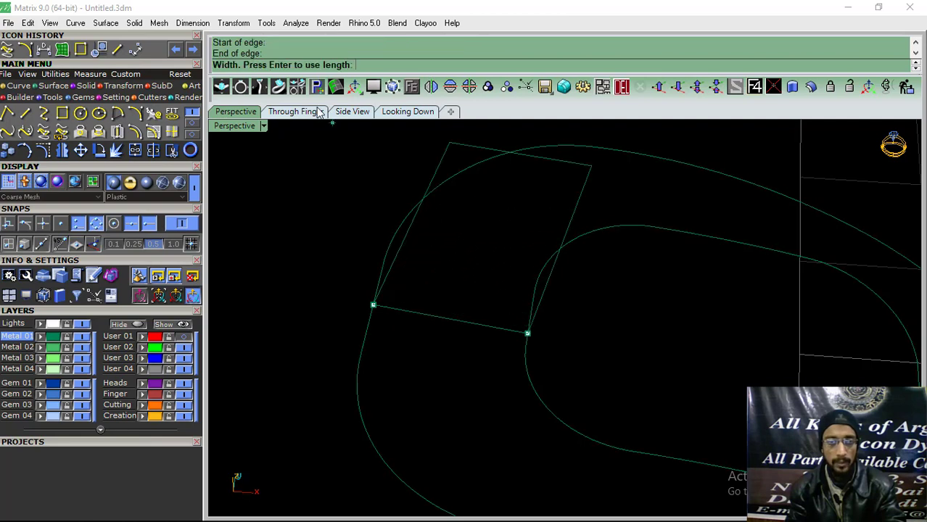
Set the upright profile's height and corner rounding in the Through Finger view.
{"action": "left_click", "coordinate": [295, 111]}
{"action": "scroll", "coordinate": [392, 218], "scroll_direction": "up", "scroll_amount": 3}
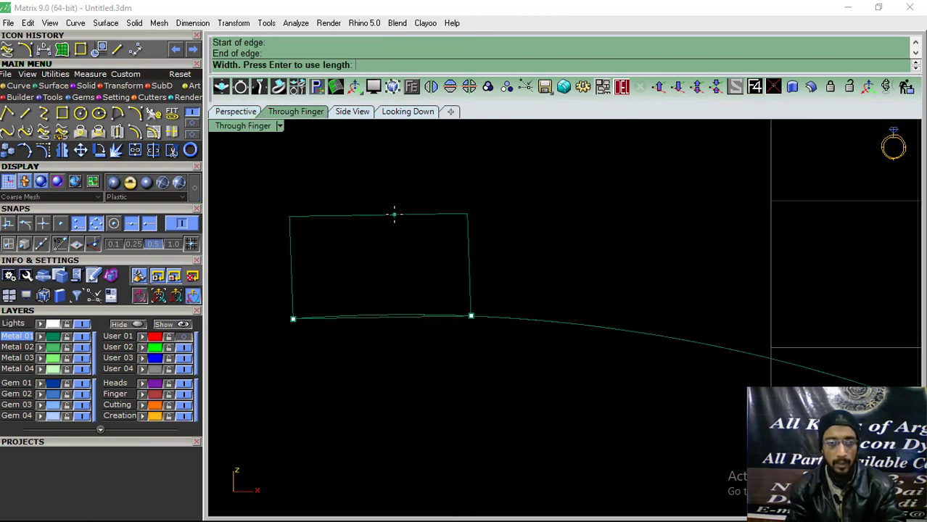
{"action": "left_click", "coordinate": [394, 212]}
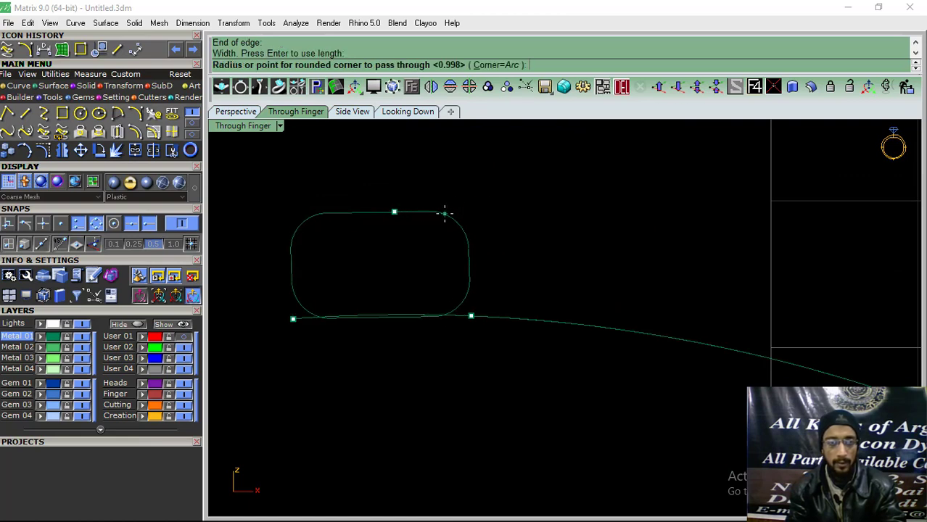
{"action": "left_click", "coordinate": [444, 213]}
{"action": "left_click", "coordinate": [447, 215]}
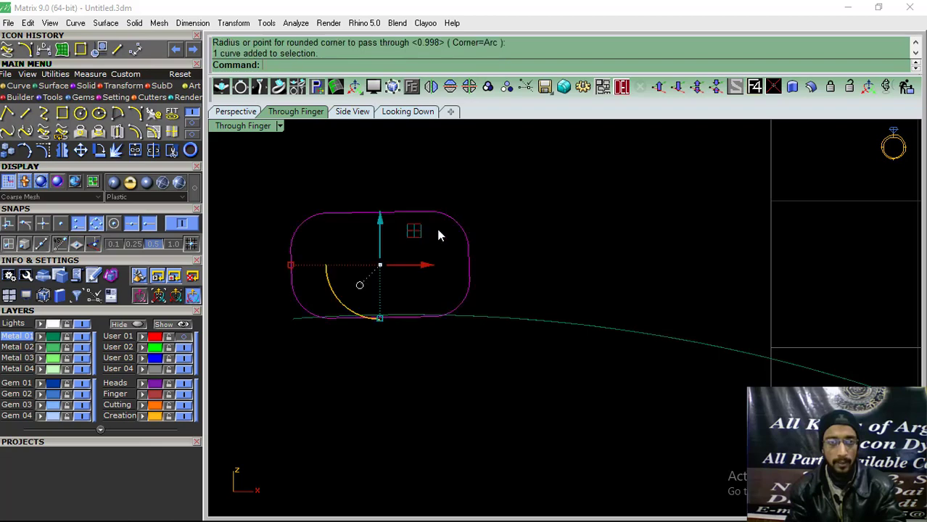
{"action": "left_click", "coordinate": [235, 113]}
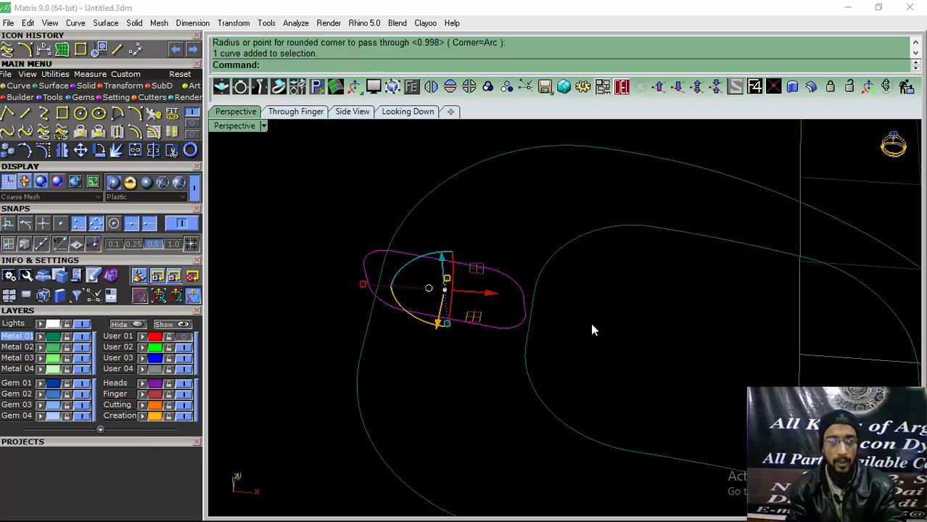
{"action": "right_click_drag", "start_coordinate": [591, 330], "coordinate": [593, 326]}
{"action": "key", "text": "Return"}
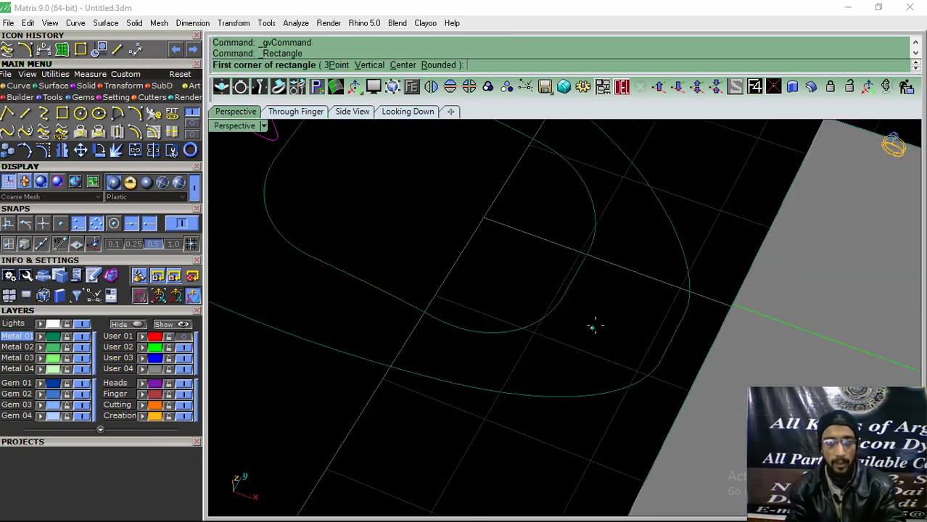
{"action": "scroll", "coordinate": [594, 327], "scroll_direction": "up", "scroll_amount": 2}
{"action": "left_click", "coordinate": [565, 273]}
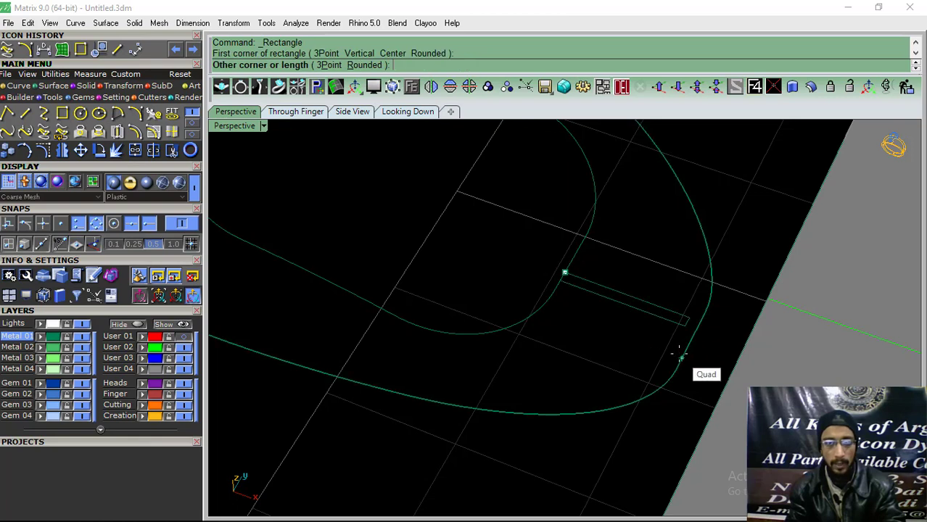
{"action": "left_click", "coordinate": [330, 65]}
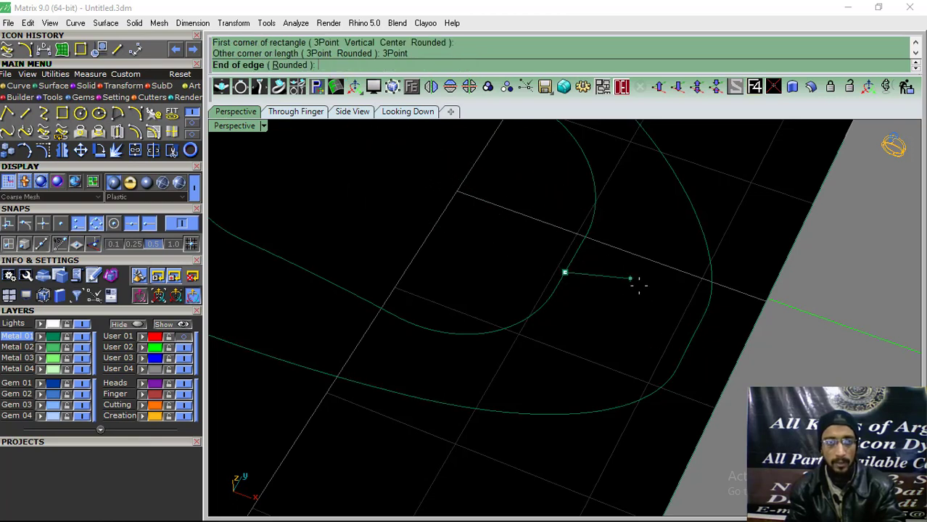
{"action": "left_click", "coordinate": [695, 331]}
{"action": "left_click", "coordinate": [290, 112]}
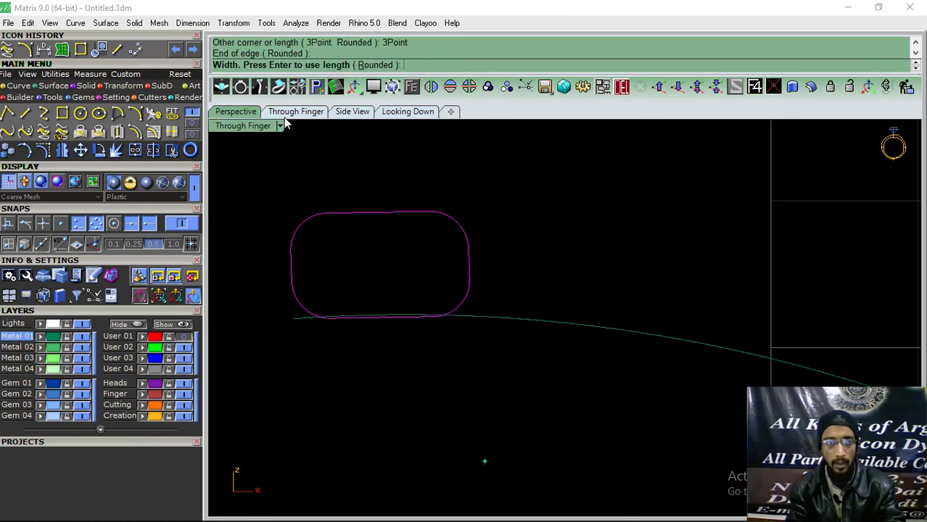
{"action": "scroll", "coordinate": [581, 266], "scroll_direction": "up", "scroll_amount": 2}
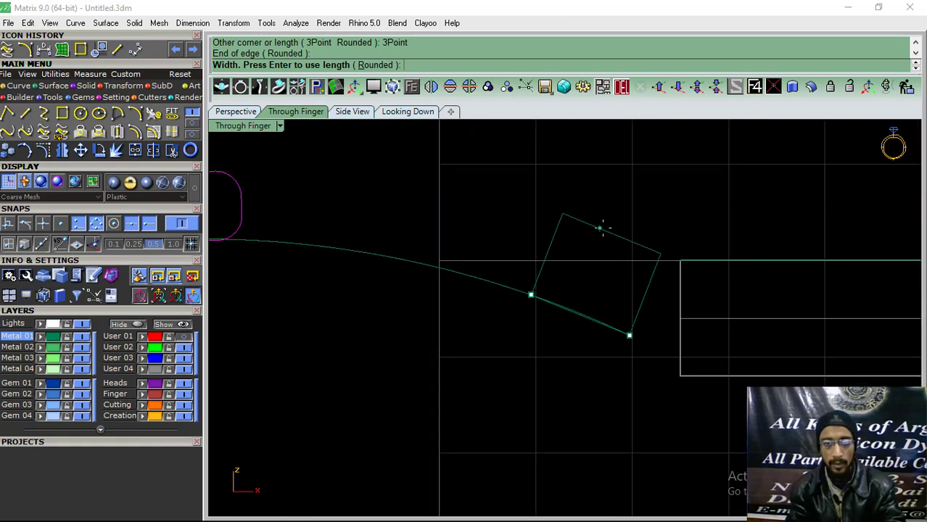
{"action": "left_click", "coordinate": [612, 245]}
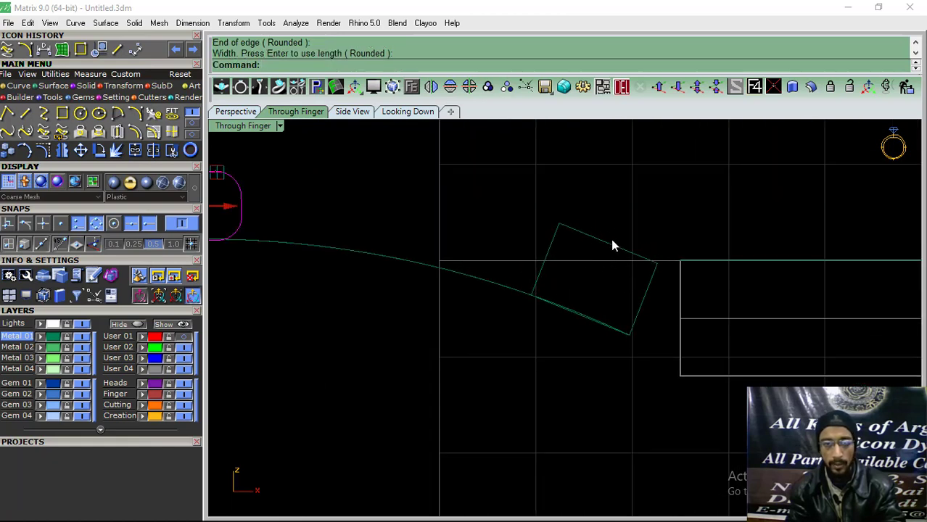
{"action": "left_click", "coordinate": [613, 245]}
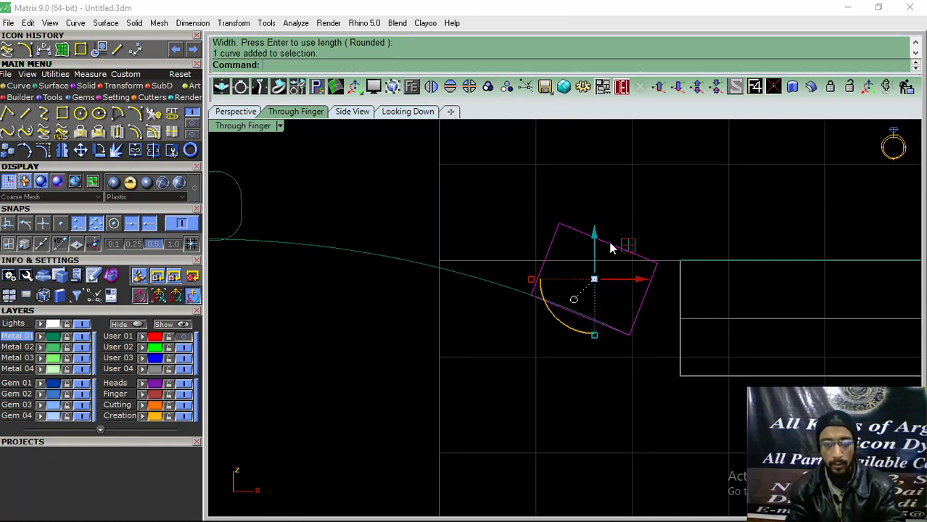
{"action": "left_click", "coordinate": [42, 150]}
{"action": "left_click_drag", "start_coordinate": [587, 180], "coordinate": [512, 240]}
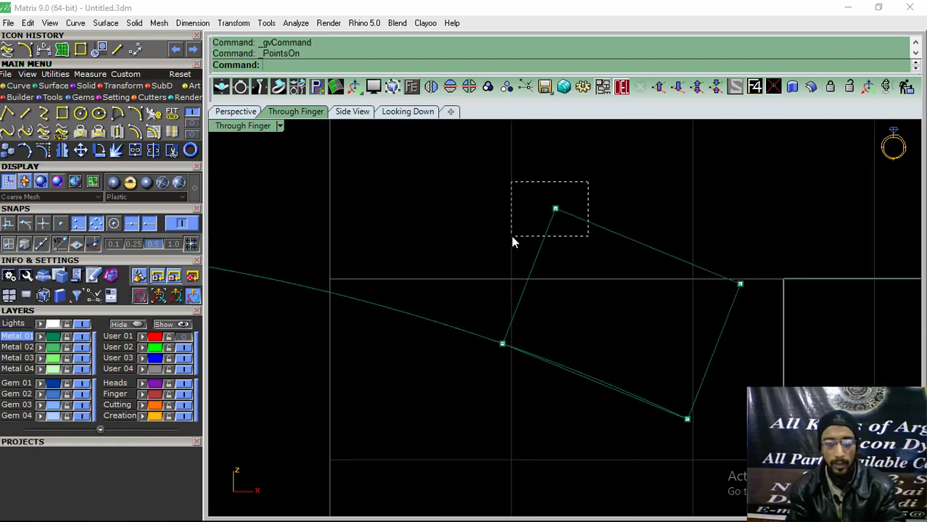
{"action": "key", "text": "Escape"}
{"action": "left_click", "coordinate": [646, 245]}
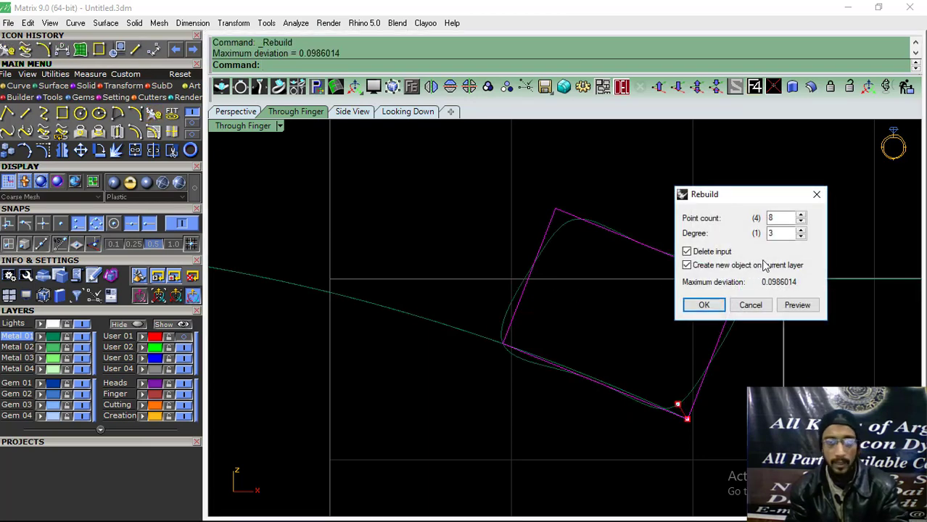
{"action": "type", "text": "6"}
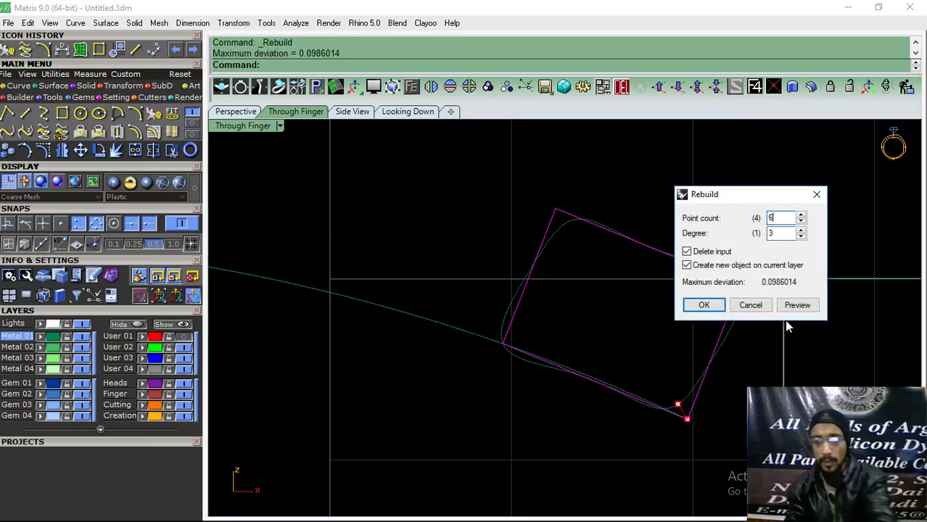
{"action": "left_click", "coordinate": [797, 304]}
{"action": "left_click", "coordinate": [695, 310]}
{"action": "key", "text": "ctrl+z"}
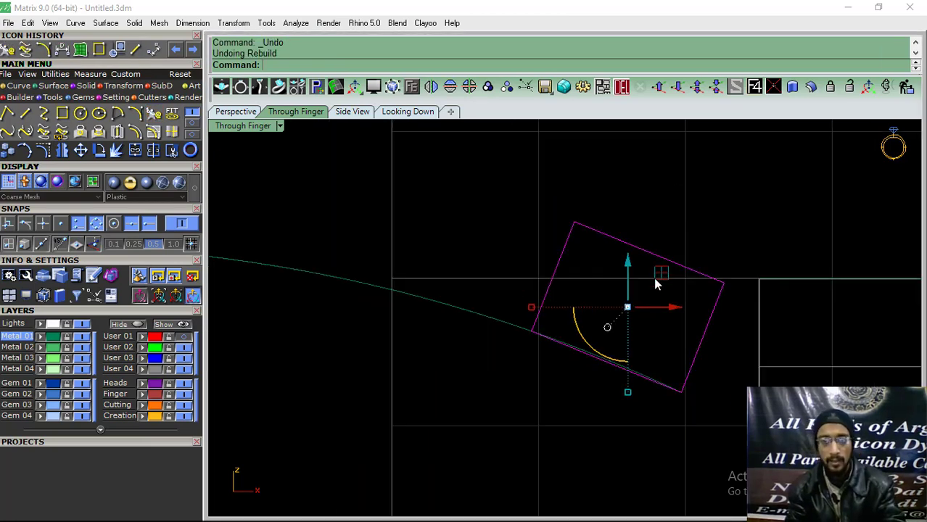
{"action": "scroll", "coordinate": [653, 277], "scroll_direction": "down", "scroll_amount": 5}
{"action": "key", "text": "Delete"}
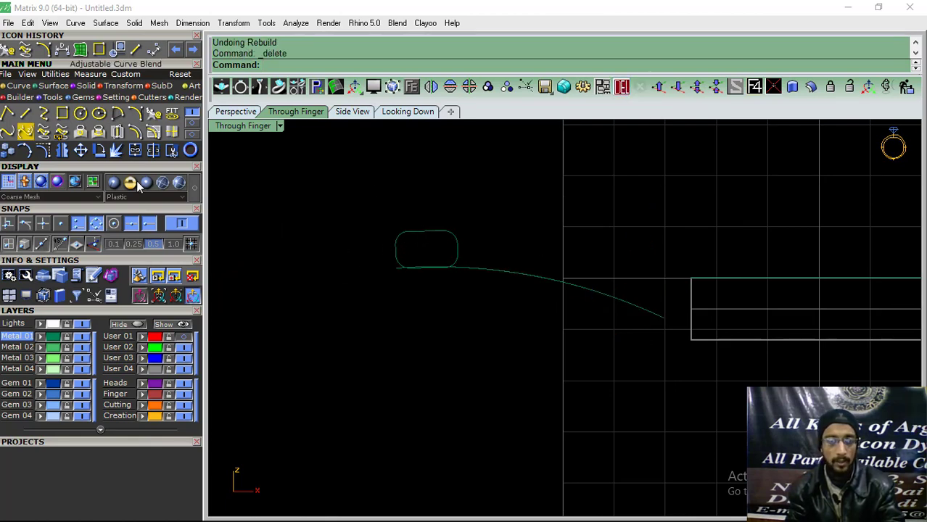
Start a rounded 3Point rectangle edged from the inner curve's quadrant to the outer curve.
{"action": "left_click", "coordinate": [65, 112]}
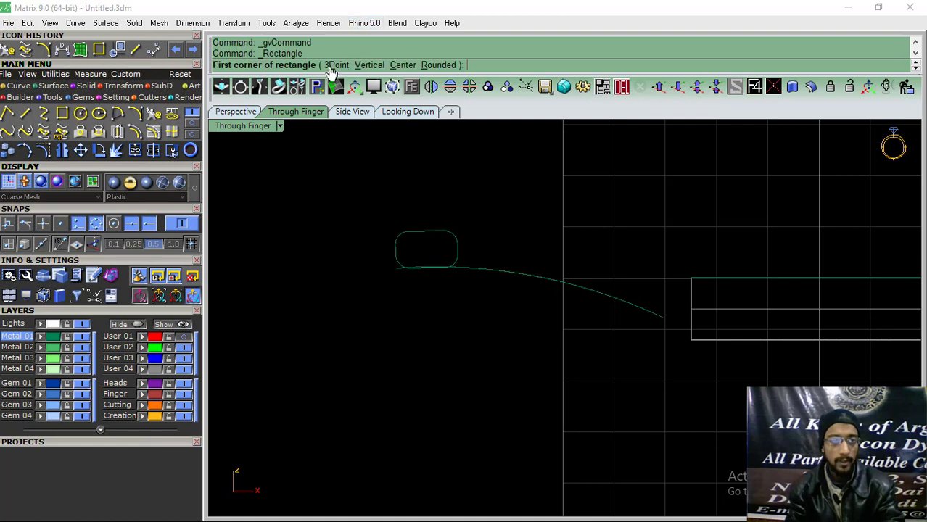
{"action": "left_click", "coordinate": [438, 66]}
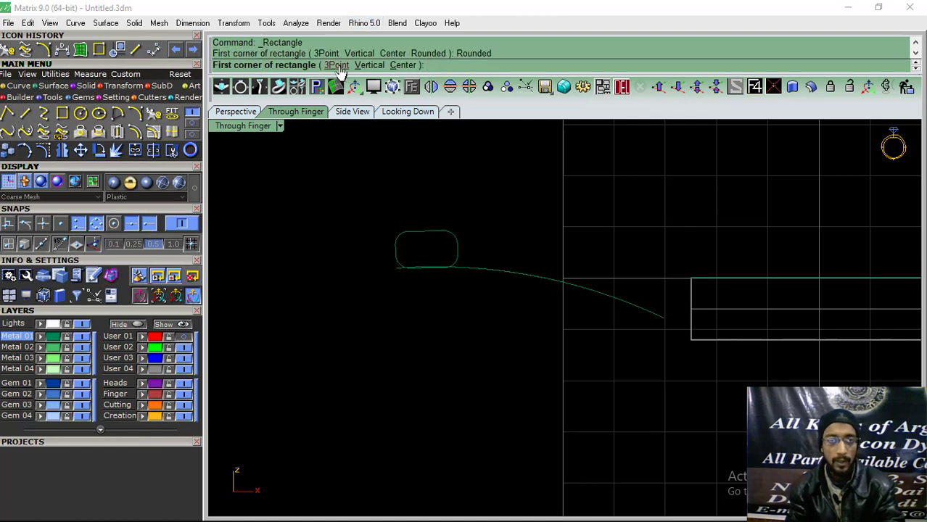
{"action": "left_click", "coordinate": [337, 65]}
{"action": "left_click", "coordinate": [236, 111]}
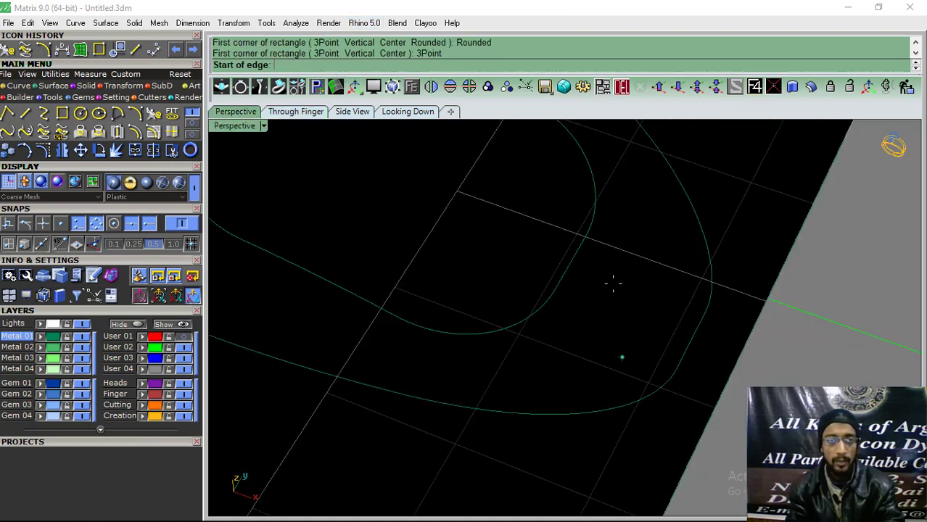
{"action": "left_click", "coordinate": [573, 256]}
{"action": "left_click", "coordinate": [695, 332]}
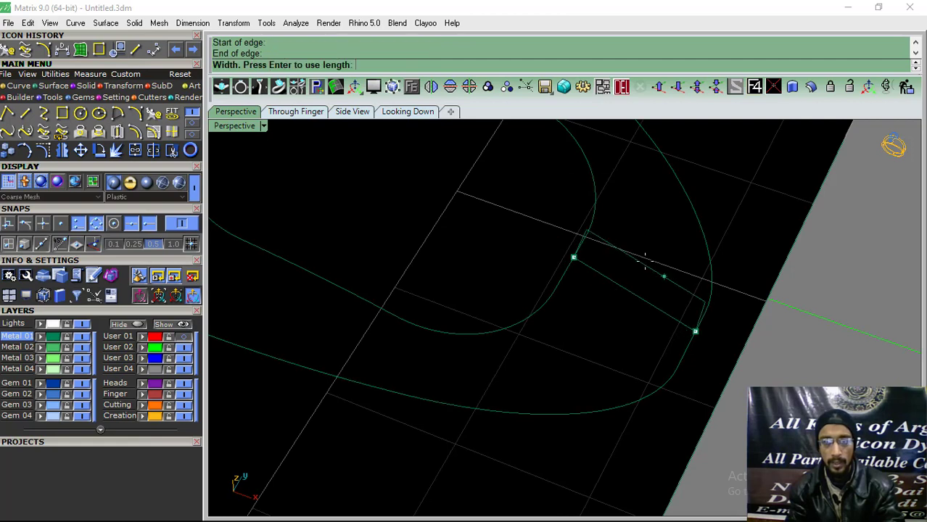
{"action": "left_click", "coordinate": [297, 111]}
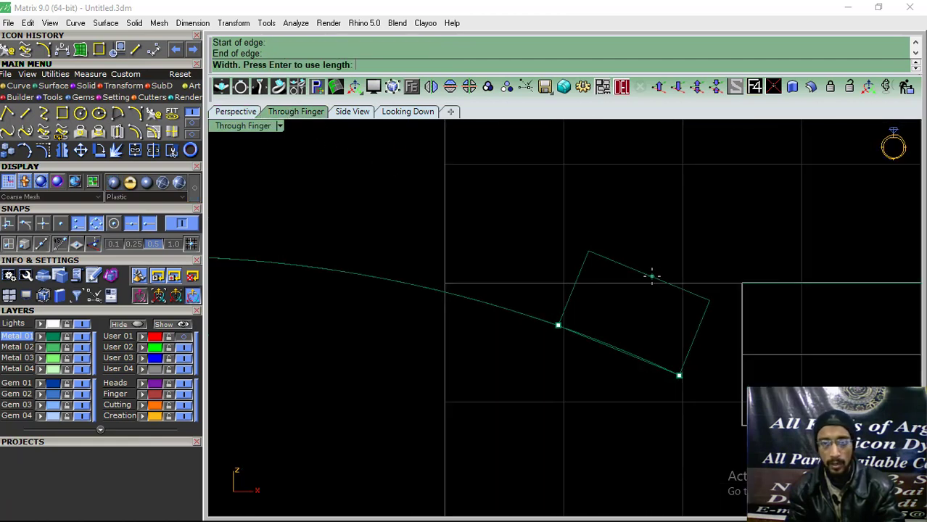
Set the second profile's width and corner rounding to complete it.
{"action": "left_click", "coordinate": [651, 276]}
{"action": "scroll", "coordinate": [623, 292], "scroll_direction": "up", "scroll_amount": 3}
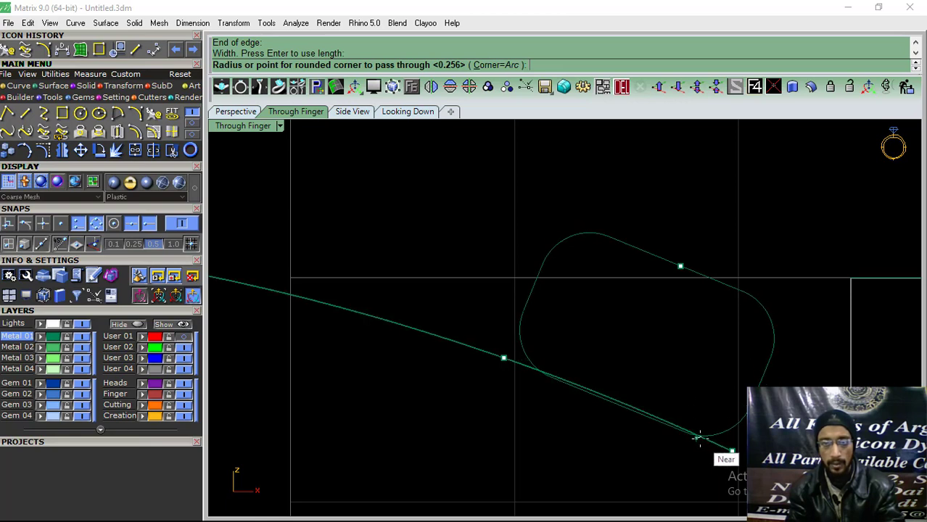
{"action": "left_click", "coordinate": [699, 435]}
{"action": "scroll", "coordinate": [679, 273], "scroll_direction": "down", "scroll_amount": 3}
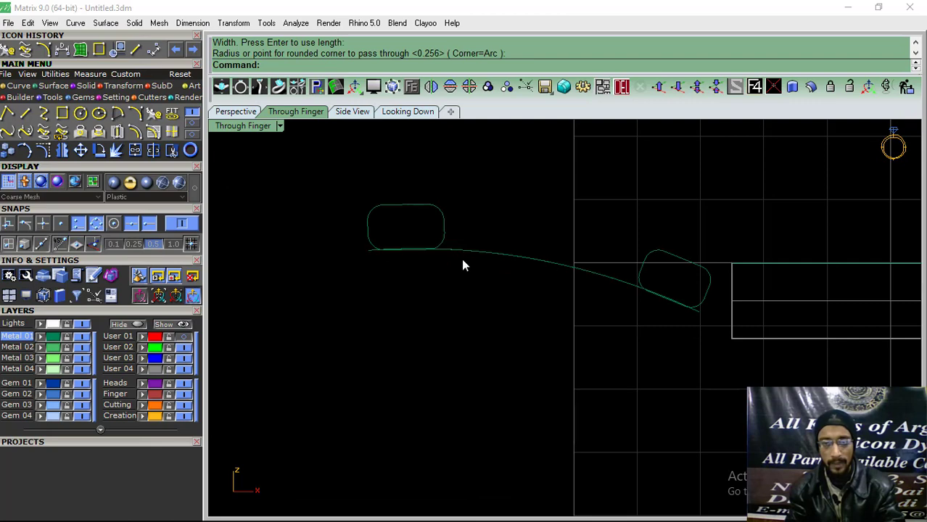
{"action": "left_click", "coordinate": [236, 112]}
{"action": "mouse_move", "coordinate": [551, 316]}
{"action": "right_mouse_down"}
{"action": "mouse_move", "coordinate": [562, 317]}
{"action": "mouse_move", "coordinate": [514, 325]}
{"action": "right_mouse_up"}
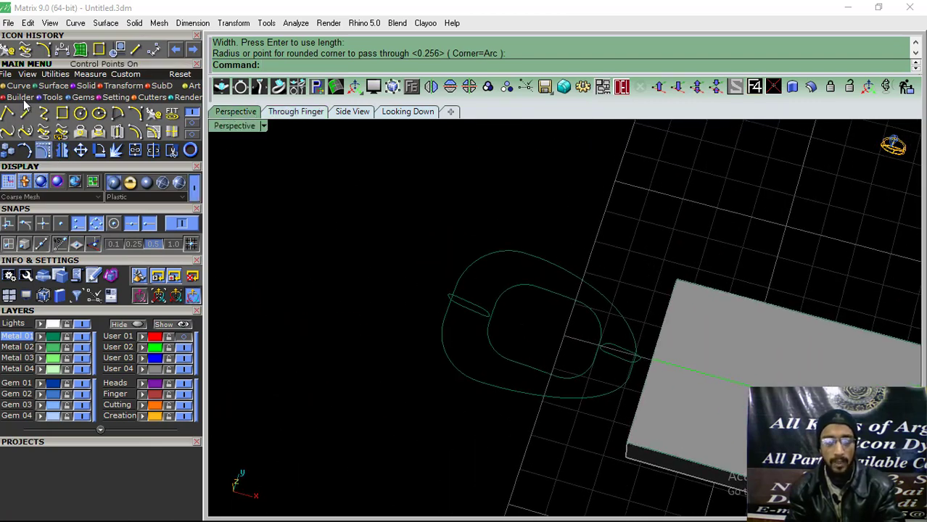
{"action": "left_click", "coordinate": [55, 85]}
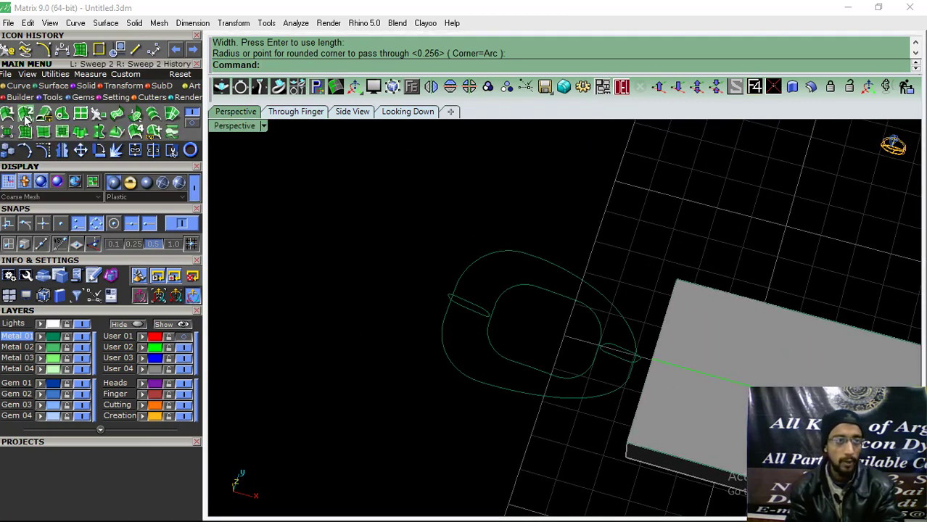
{"action": "left_click", "coordinate": [25, 115]}
{"action": "right_click_drag", "start_coordinate": [633, 340], "coordinate": [496, 341]}
{"action": "left_click", "coordinate": [478, 344]}
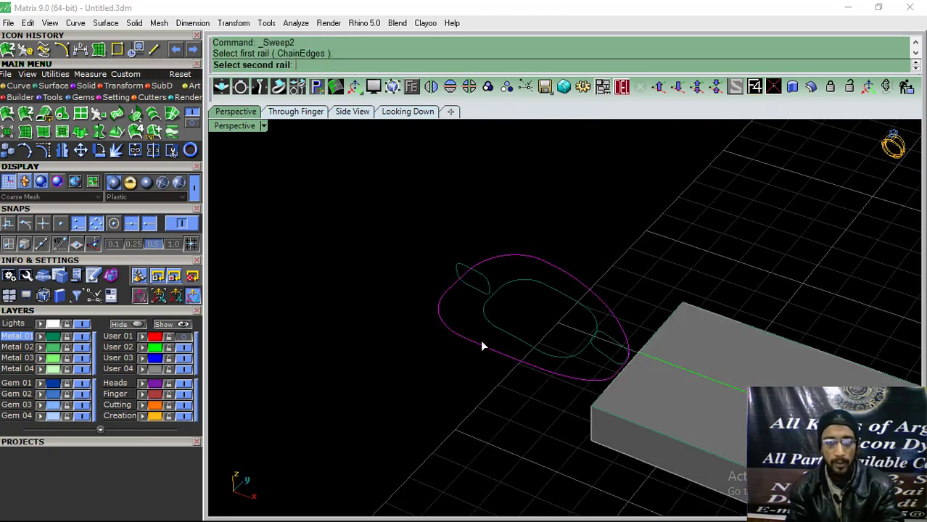
{"action": "left_click", "coordinate": [506, 333]}
{"action": "left_click", "coordinate": [486, 281]}
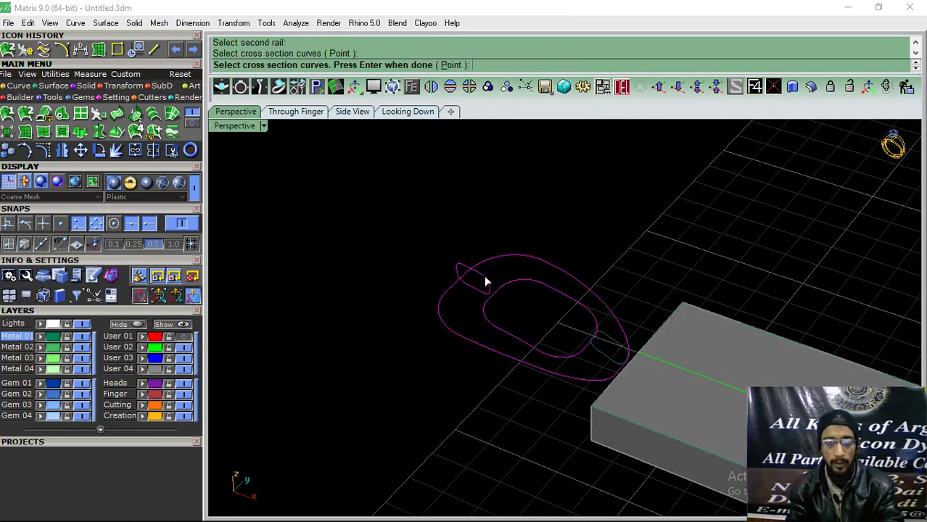
{"action": "left_click", "coordinate": [592, 338]}
{"action": "key", "text": "Return"}
{"action": "scroll", "coordinate": [558, 319], "scroll_direction": "up", "scroll_amount": 3}
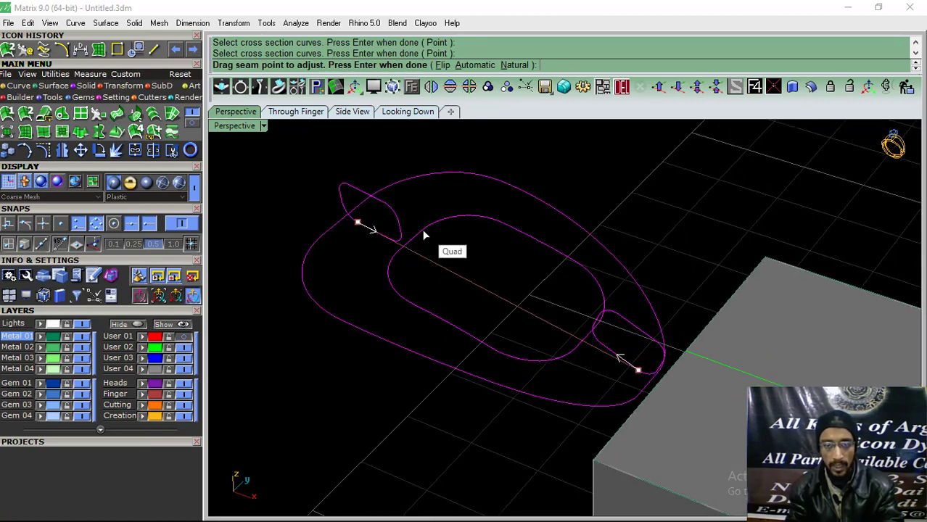
{"action": "key", "text": "Return"}
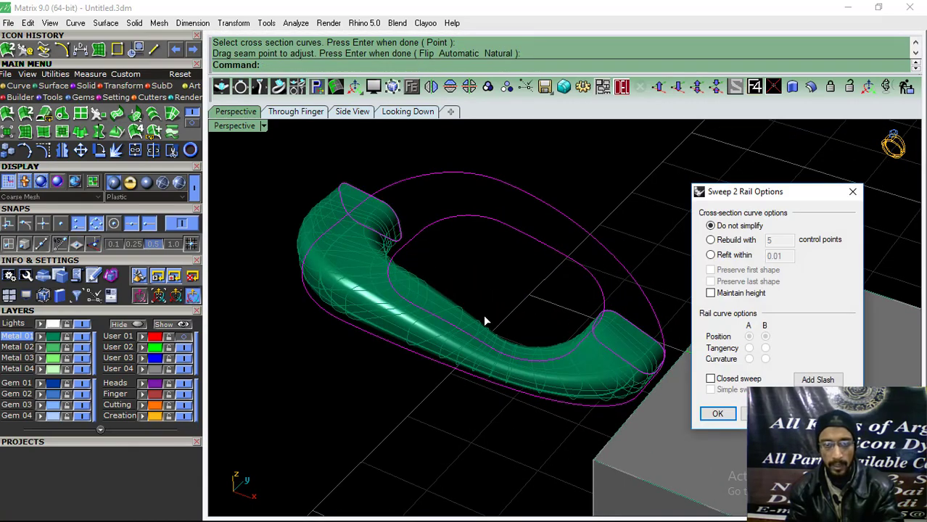
{"action": "mouse_move", "coordinate": [484, 320]}
{"action": "right_mouse_down"}
{"action": "mouse_move", "coordinate": [517, 263]}
{"action": "mouse_move", "coordinate": [542, 242]}
{"action": "mouse_move", "coordinate": [499, 267]}
{"action": "mouse_move", "coordinate": [500, 328]}
{"action": "right_mouse_up"}
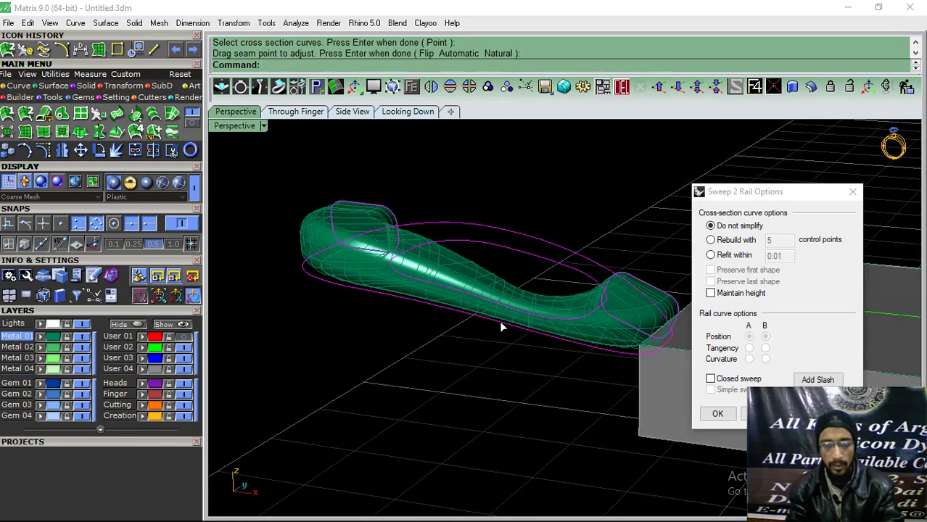
{"action": "left_click", "coordinate": [755, 413]}
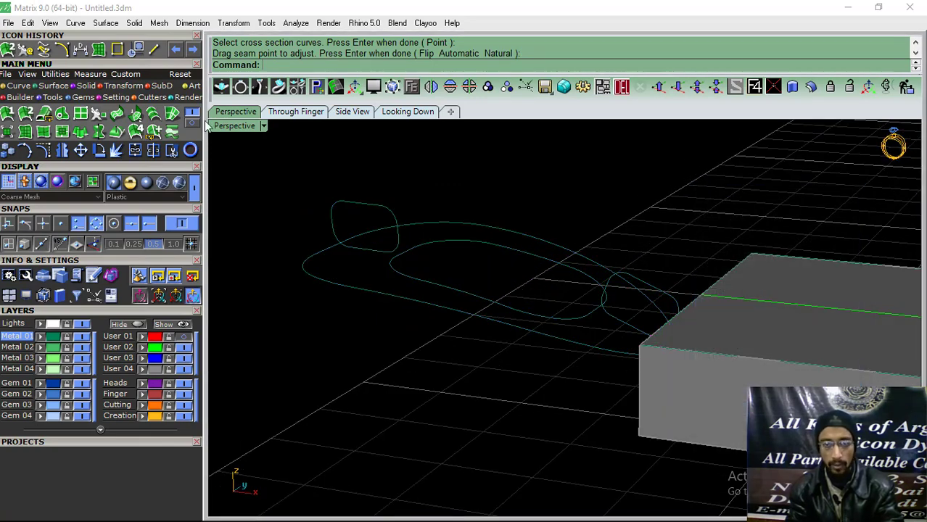
{"action": "left_click", "coordinate": [25, 114]}
{"action": "right_click_drag", "start_coordinate": [463, 255], "coordinate": [446, 333]}
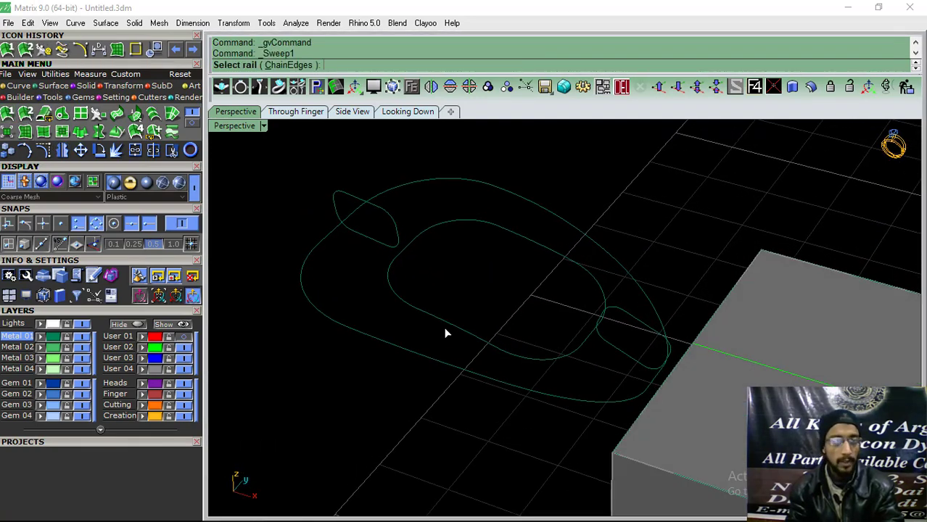
{"action": "left_click", "coordinate": [400, 345]}
{"action": "left_click", "coordinate": [388, 213]}
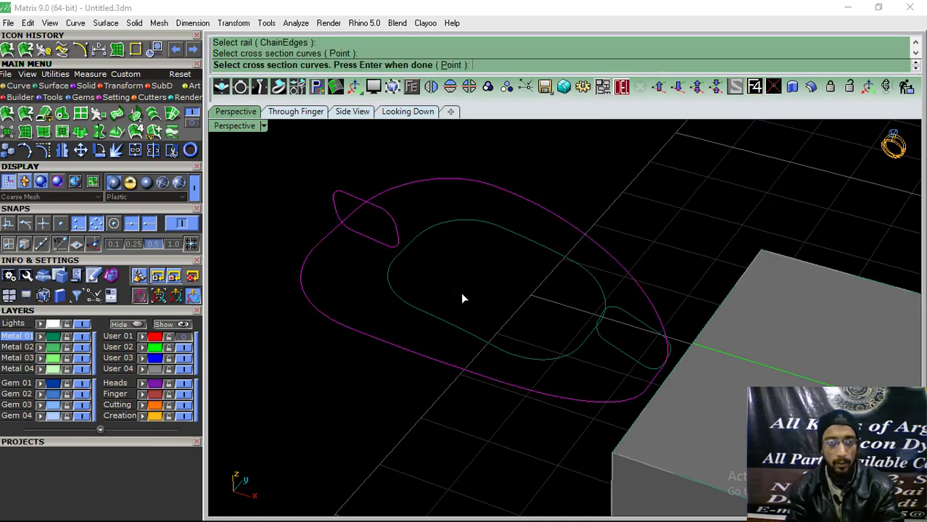
{"action": "left_click", "coordinate": [610, 347]}
{"action": "key", "text": "Return"}
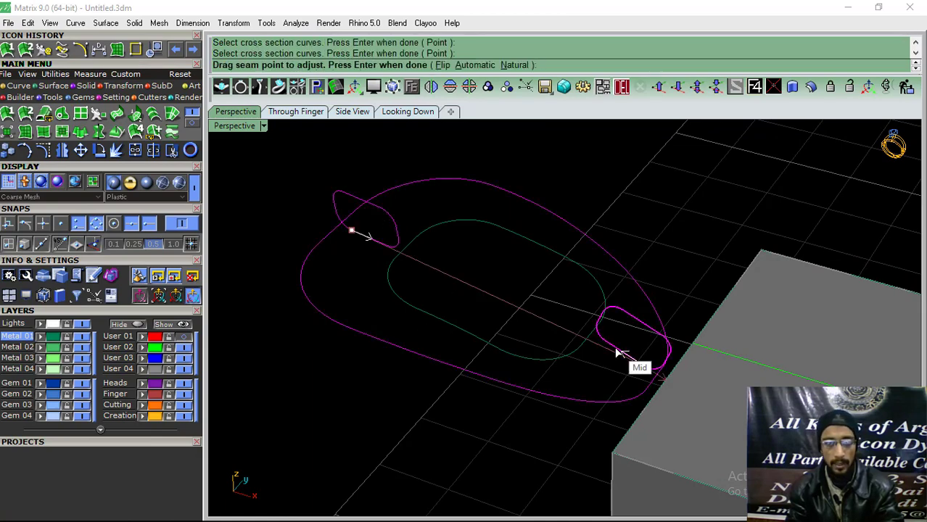
{"action": "key", "text": "Return"}
{"action": "mouse_move", "coordinate": [615, 346]}
{"action": "right_mouse_down"}
{"action": "mouse_move", "coordinate": [530, 304]}
{"action": "mouse_move", "coordinate": [547, 271]}
{"action": "mouse_move", "coordinate": [420, 397]}
{"action": "right_mouse_up"}
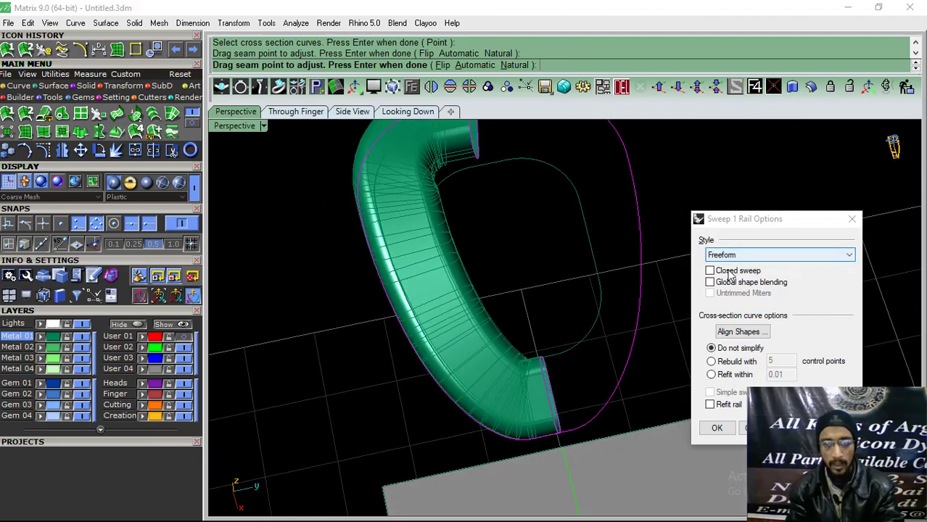
{"action": "left_click", "coordinate": [709, 271]}
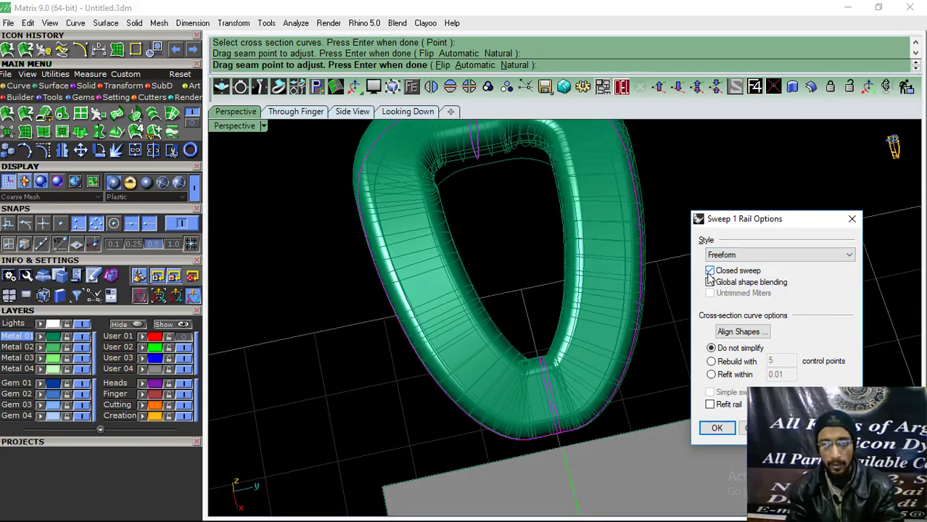
{"action": "left_click", "coordinate": [716, 430]}
{"action": "mouse_move", "coordinate": [762, 265]}
{"action": "right_mouse_down"}
{"action": "mouse_move", "coordinate": [532, 290]}
{"action": "mouse_move", "coordinate": [641, 290]}
{"action": "mouse_move", "coordinate": [652, 210]}
{"action": "mouse_move", "coordinate": [645, 160]}
{"action": "mouse_move", "coordinate": [635, 186]}
{"action": "mouse_move", "coordinate": [626, 143]}
{"action": "mouse_move", "coordinate": [644, 508]}
{"action": "mouse_move", "coordinate": [631, 316]}
{"action": "mouse_move", "coordinate": [650, 285]}
{"action": "mouse_move", "coordinate": [638, 283]}
{"action": "right_mouse_up"}
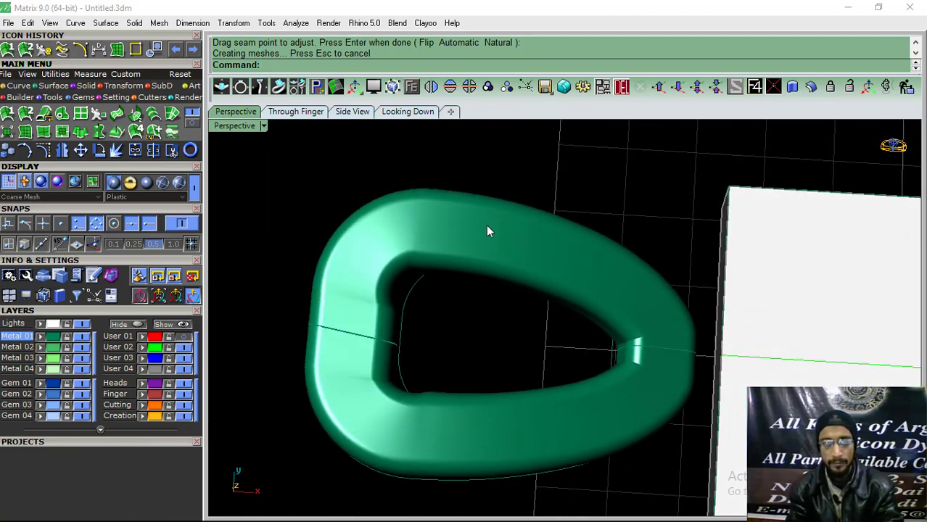
{"action": "key", "text": "ctrl+z"}
{"action": "mouse_move", "coordinate": [488, 231]}
{"action": "right_mouse_down"}
{"action": "mouse_move", "coordinate": [506, 312]}
{"action": "mouse_move", "coordinate": [546, 238]}
{"action": "mouse_move", "coordinate": [537, 239]}
{"action": "right_mouse_up"}
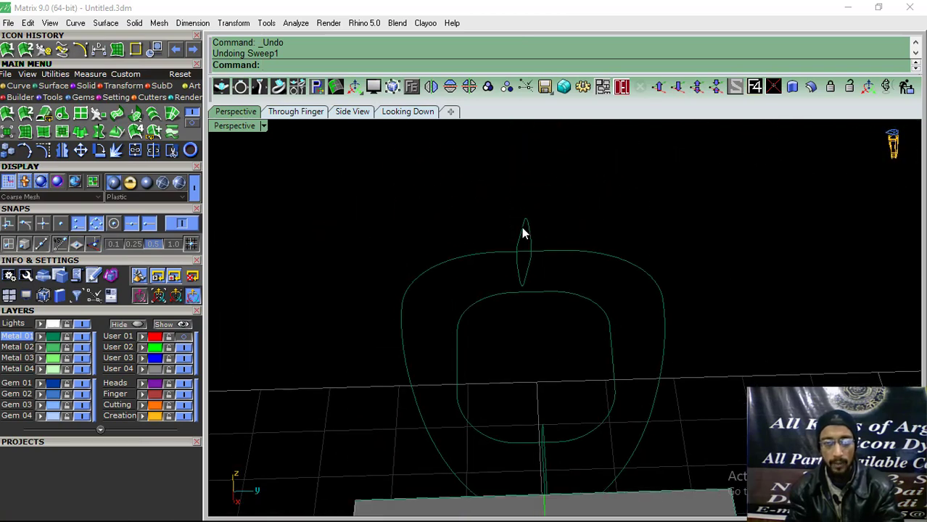
Rotate the small left profile to lie horizontal in the Looking Down view.
{"action": "left_click", "coordinate": [523, 232]}
{"action": "left_click", "coordinate": [399, 114]}
{"action": "scroll", "coordinate": [316, 343], "scroll_direction": "up", "scroll_amount": 4}
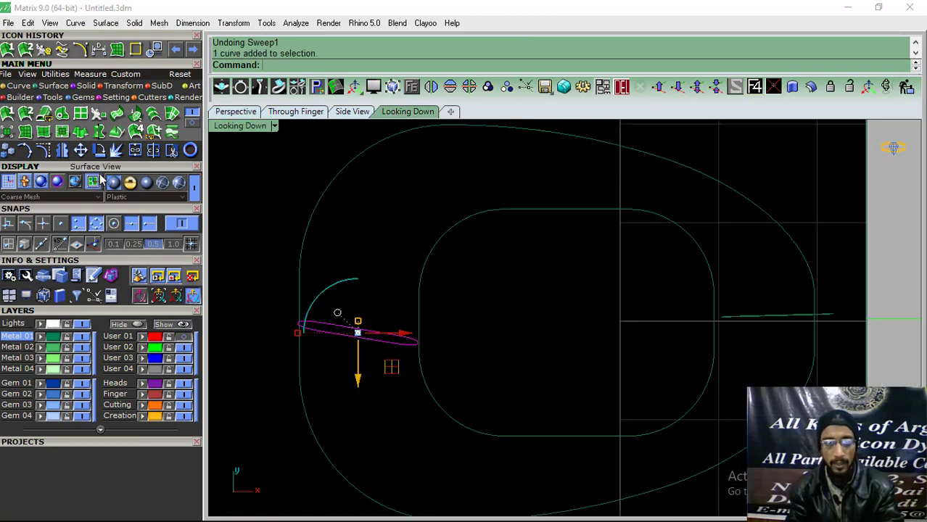
{"action": "left_click", "coordinate": [98, 150]}
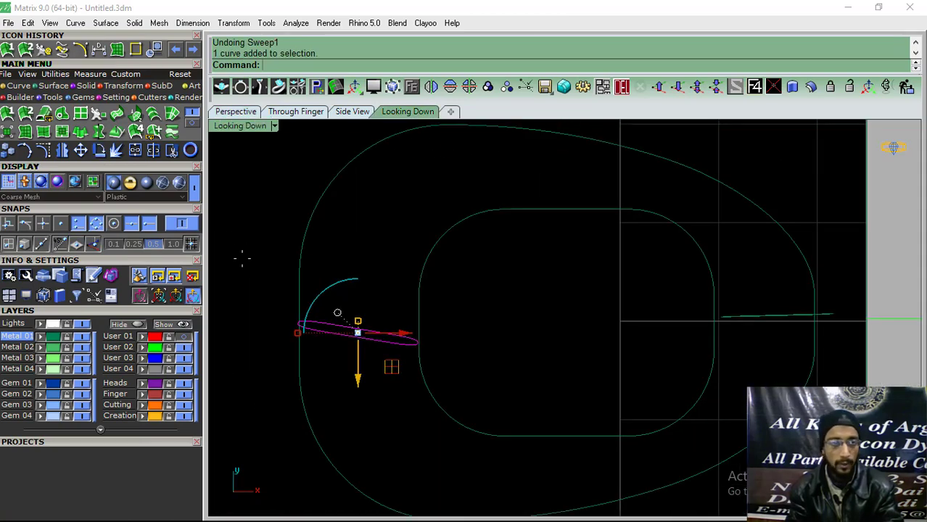
{"action": "left_click", "coordinate": [298, 324]}
{"action": "left_click", "coordinate": [417, 344]}
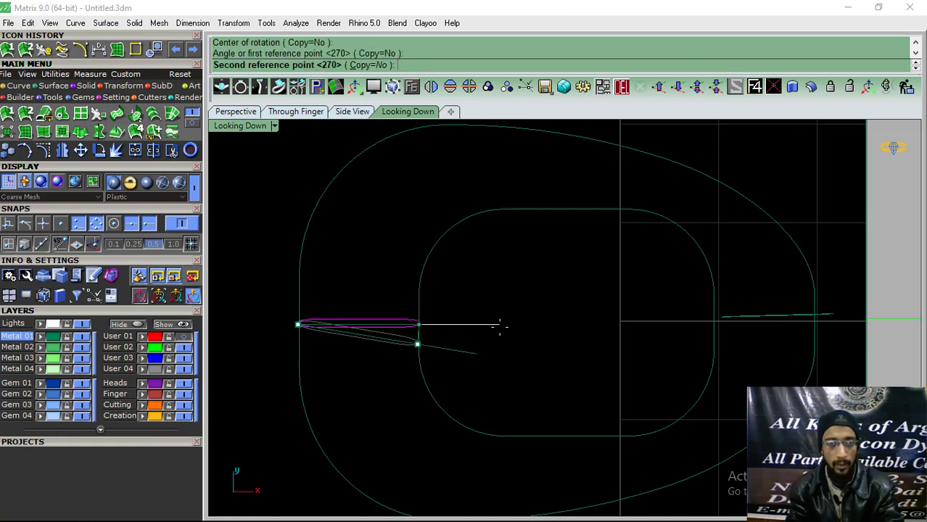
{"action": "left_click", "coordinate": [499, 325]}
Rotate the profile upright to vertical in the Side view.
{"action": "left_click", "coordinate": [296, 111]}
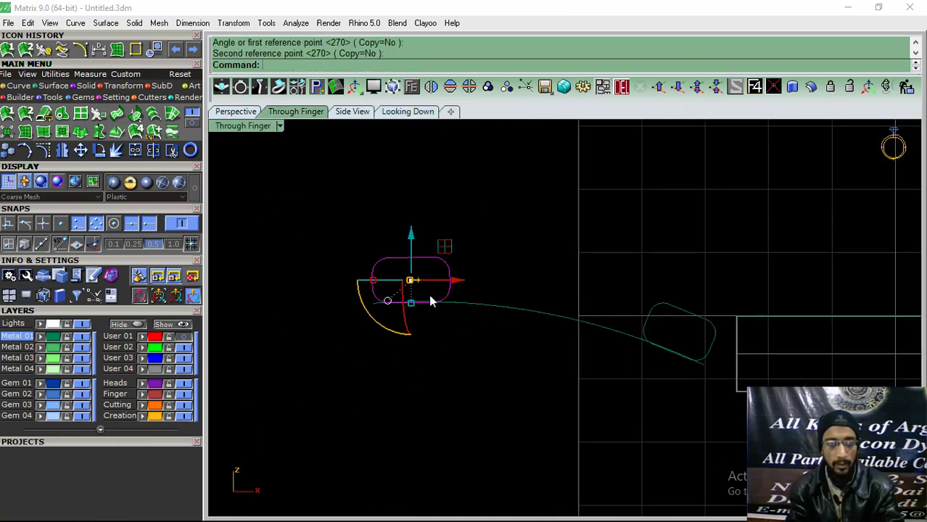
{"action": "left_click", "coordinate": [353, 115]}
{"action": "scroll", "coordinate": [560, 301], "scroll_direction": "down", "scroll_amount": 2}
{"action": "key", "text": "Return"}
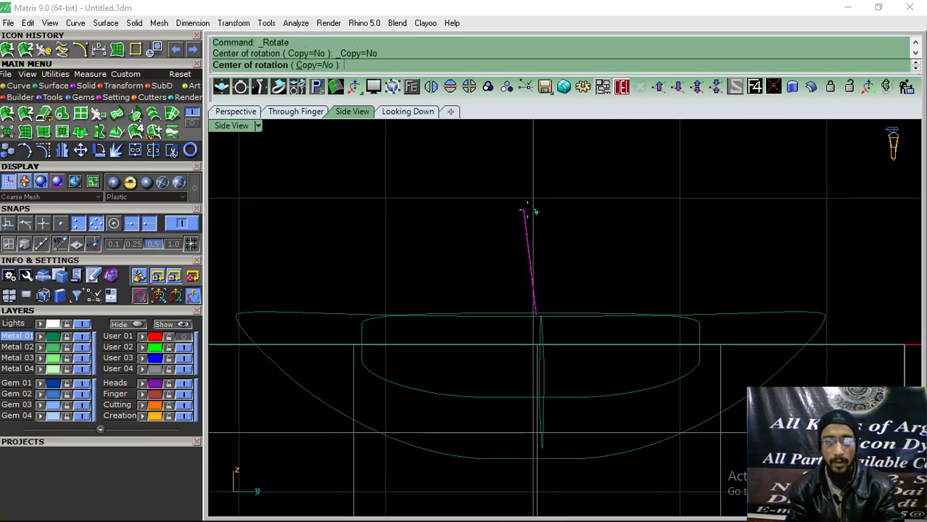
{"action": "left_click", "coordinate": [523, 210]}
{"action": "scroll", "coordinate": [537, 298], "scroll_direction": "up", "scroll_amount": 3}
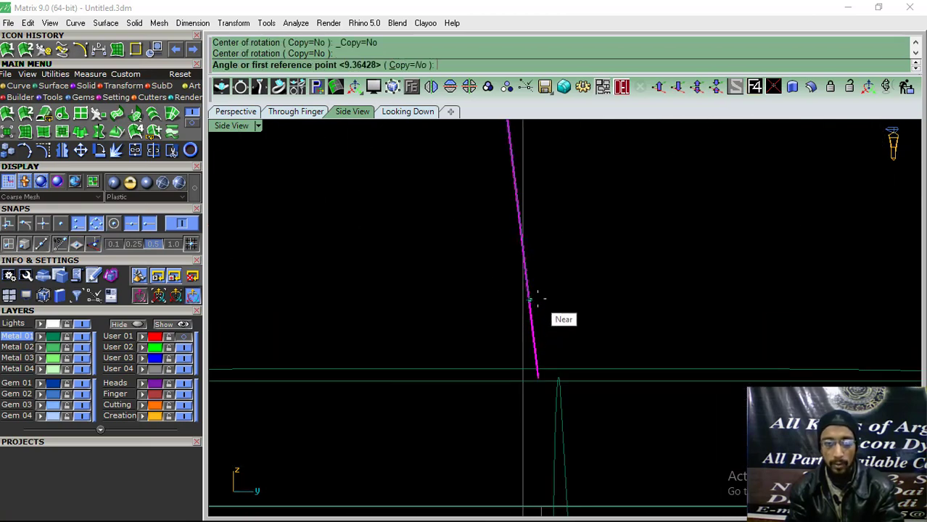
{"action": "left_click", "coordinate": [538, 378]}
{"action": "left_click", "coordinate": [502, 432]}
{"action": "scroll", "coordinate": [534, 297], "scroll_direction": "down", "scroll_amount": 2}
Reselect the profile curve and undo an accidental gumball move.
{"action": "right_click_drag", "start_coordinate": [550, 234], "coordinate": [582, 316]}
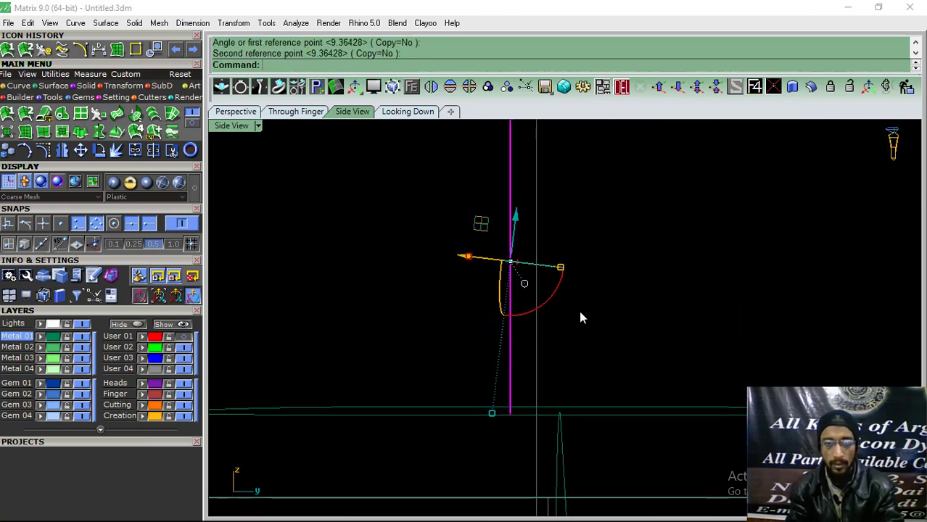
{"action": "left_click_drag", "start_coordinate": [569, 238], "coordinate": [463, 304]}
{"action": "mouse_move", "coordinate": [525, 298]}
{"action": "left_mouse_down"}
{"action": "mouse_move", "coordinate": [485, 285]}
{"action": "mouse_move", "coordinate": [477, 265]}
{"action": "mouse_move", "coordinate": [488, 265]}
{"action": "left_mouse_up"}
{"action": "key", "text": "ctrl+z"}
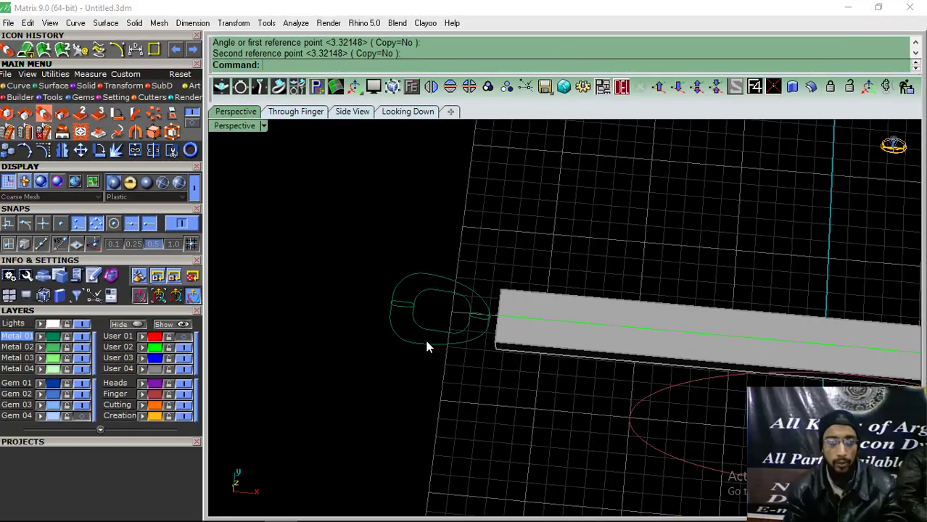
{"action": "right_click_drag", "start_coordinate": [461, 269], "coordinate": [425, 344]}
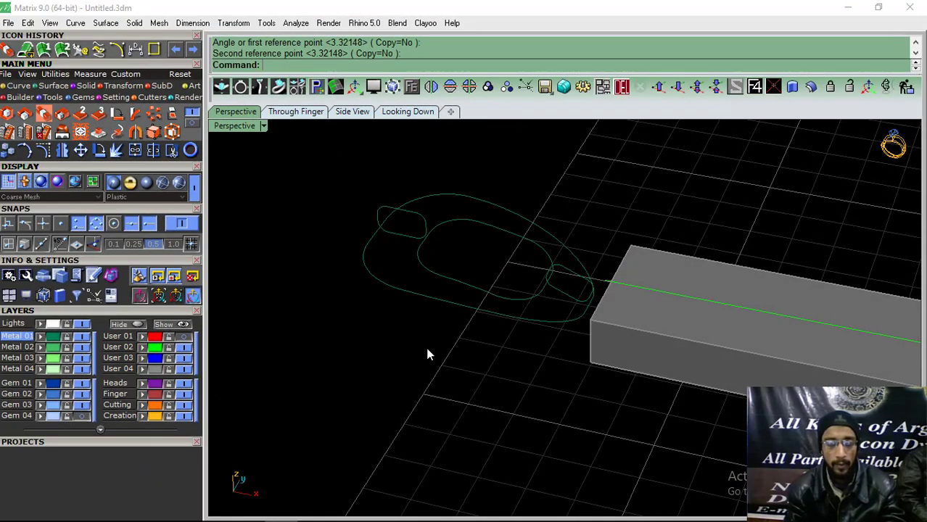
Sweep the left and right rounded profiles along the outer curve as a closed one-rail sweep.
{"action": "left_click", "coordinate": [52, 89]}
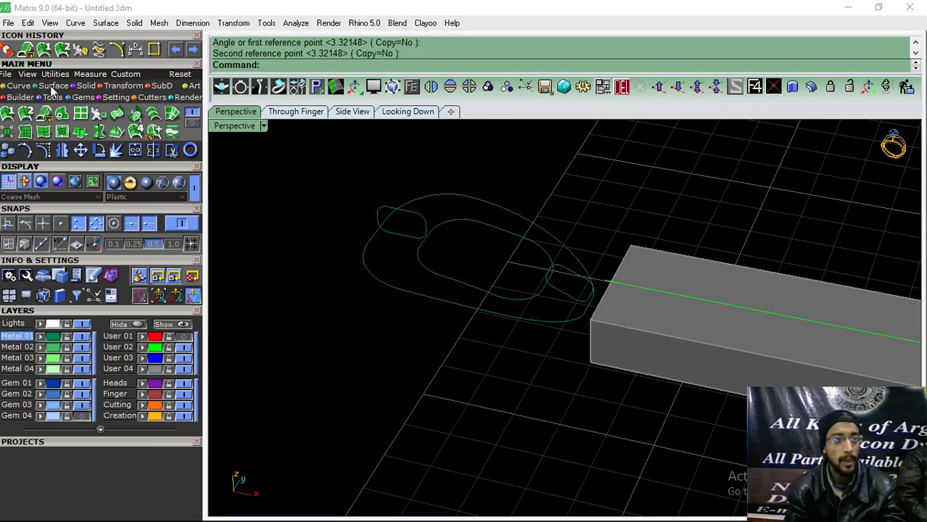
{"action": "left_click", "coordinate": [13, 118]}
{"action": "left_click", "coordinate": [410, 307]}
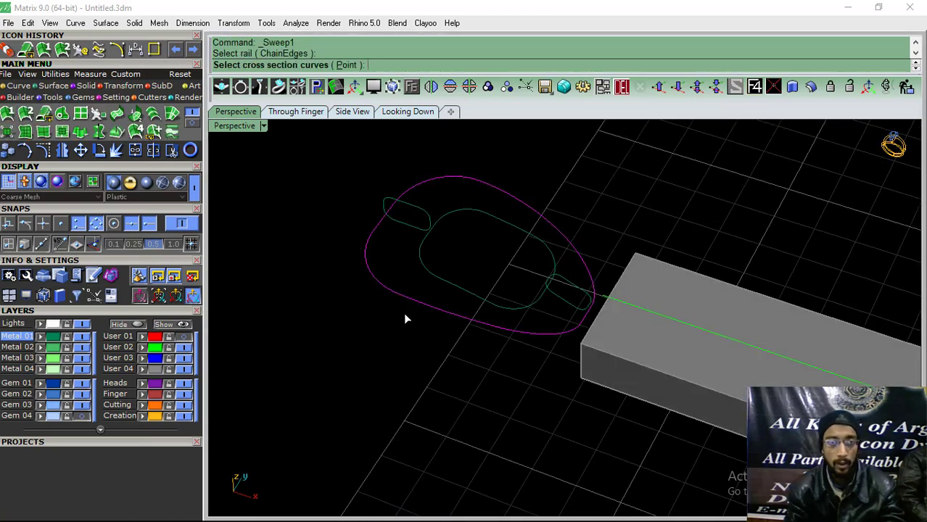
{"action": "left_click", "coordinate": [420, 214]}
{"action": "left_click", "coordinate": [574, 295]}
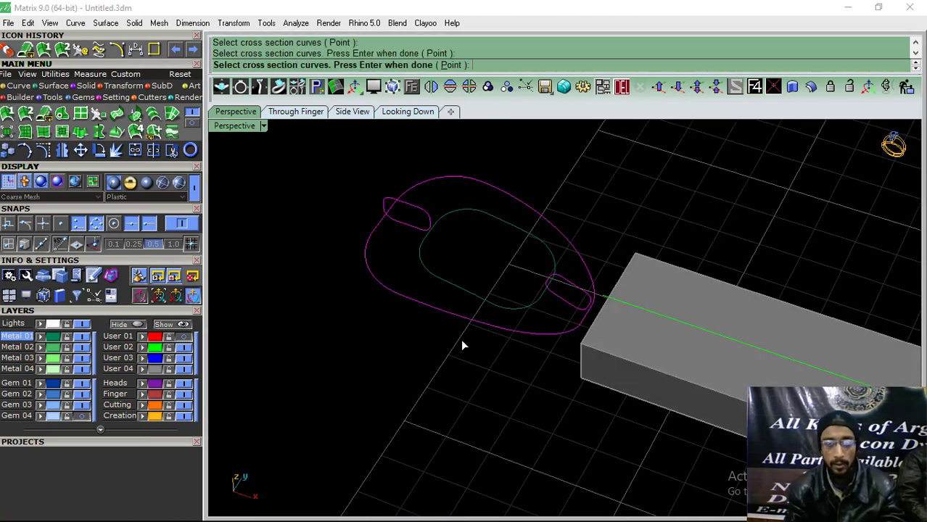
{"action": "key", "text": "Return"}
{"action": "key", "text": "Return"}
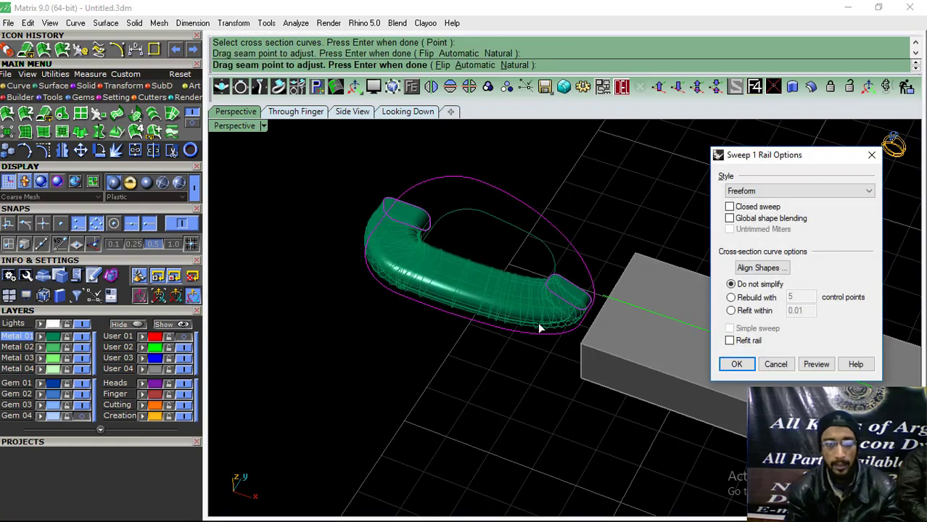
{"action": "left_click", "coordinate": [730, 208]}
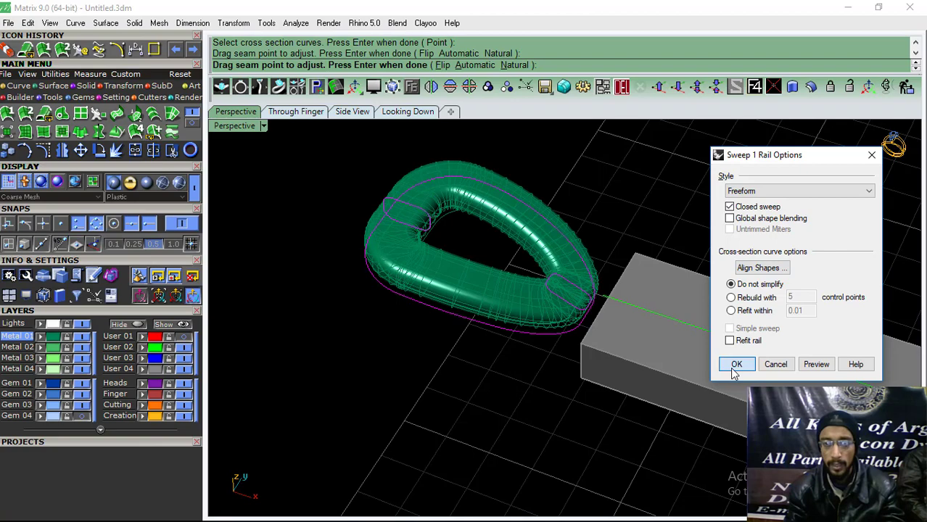
{"action": "left_click", "coordinate": [734, 365]}
{"action": "mouse_move", "coordinate": [444, 407]}
{"action": "right_mouse_down"}
{"action": "mouse_move", "coordinate": [462, 406]}
{"action": "mouse_move", "coordinate": [472, 346]}
{"action": "right_mouse_up"}
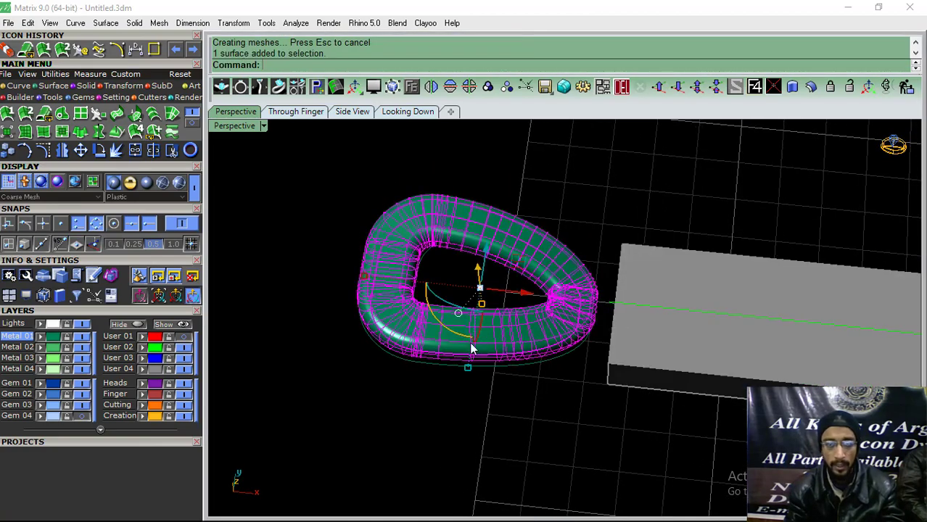
Move the ring in the Looking Down view to centre it over the slab.
{"action": "left_click", "coordinate": [406, 112]}
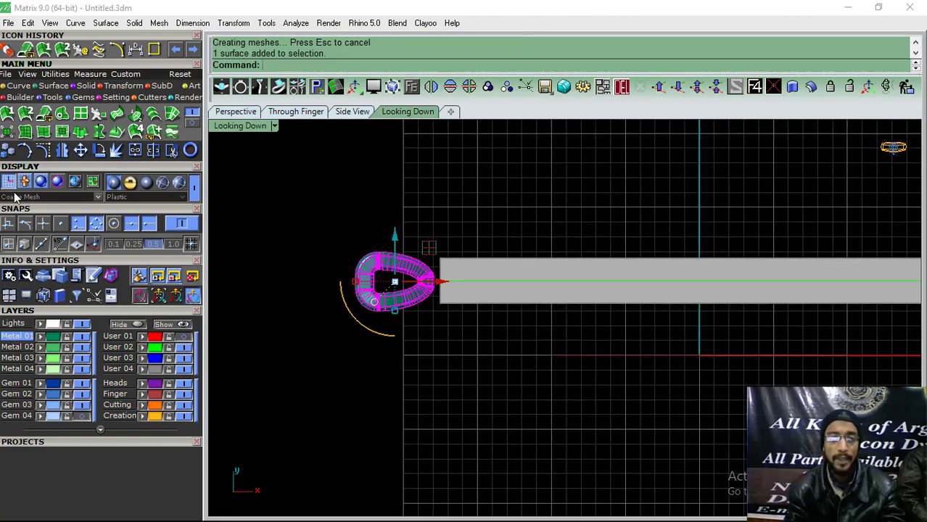
{"action": "left_click", "coordinate": [81, 150]}
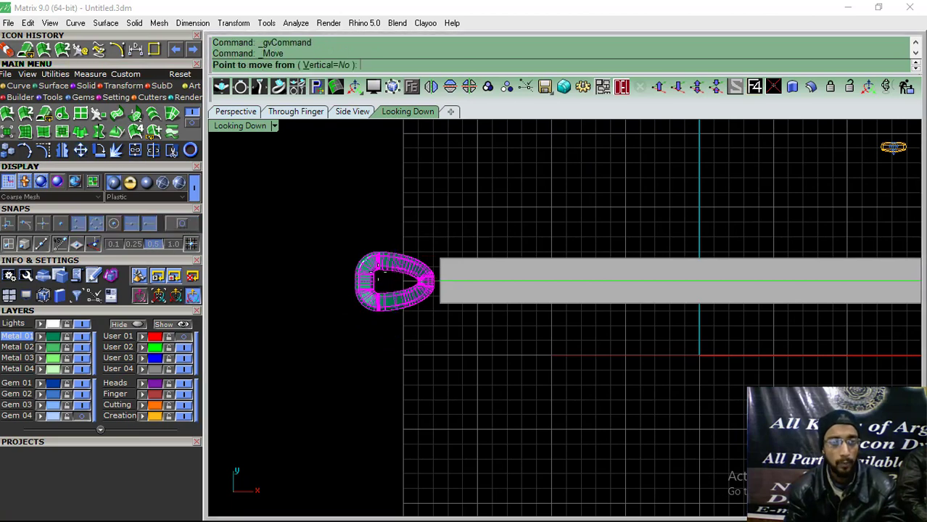
{"action": "left_click", "coordinate": [382, 287]}
{"action": "scroll", "coordinate": [573, 290], "scroll_direction": "up", "scroll_amount": 2}
{"action": "scroll", "coordinate": [580, 292], "scroll_direction": "up", "scroll_amount": 2}
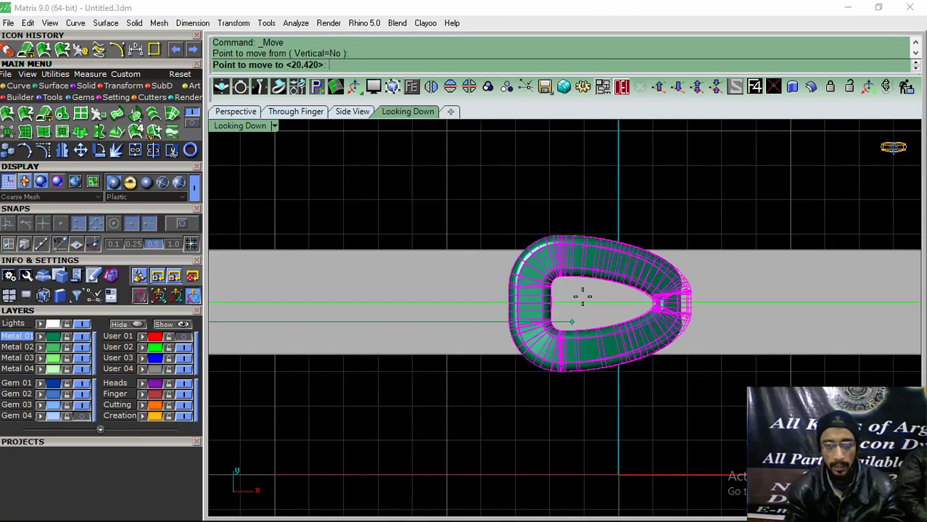
{"action": "left_click", "coordinate": [608, 288]}
{"action": "right_click", "coordinate": [609, 288]}
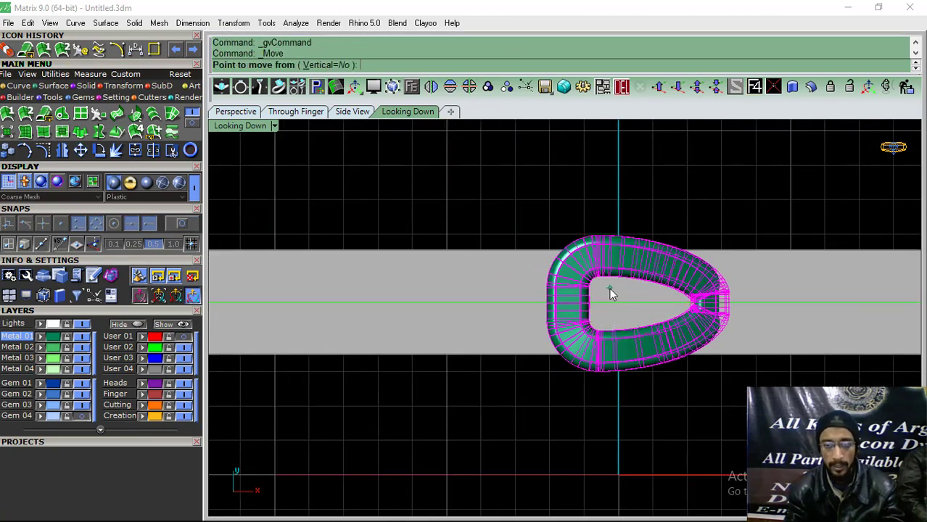
{"action": "key", "text": "Escape"}
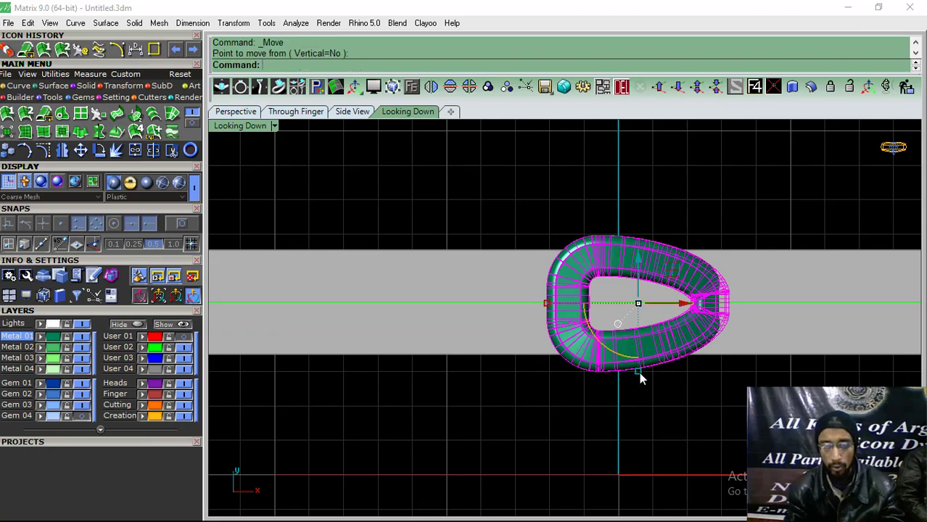
{"action": "left_click_drag", "start_coordinate": [639, 373], "coordinate": [639, 386]}
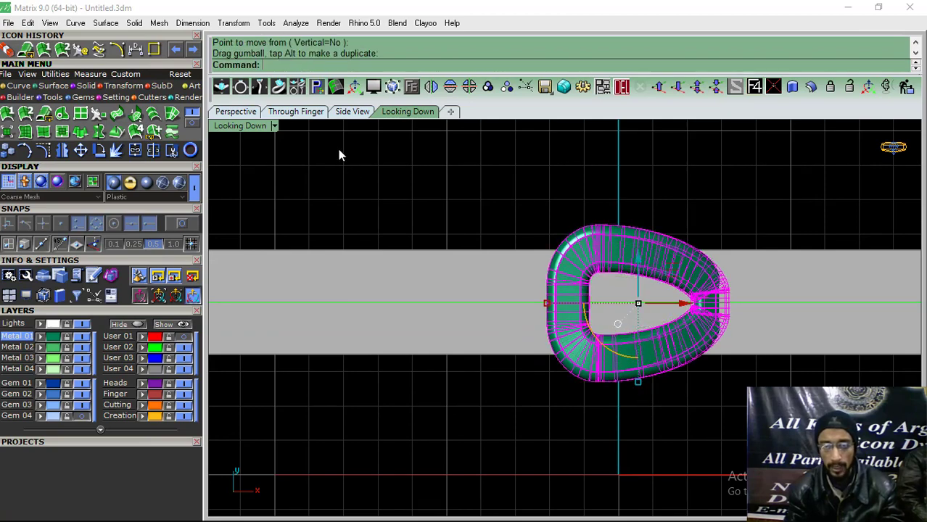
Lower the ring onto the band slab with the gumball in Through Finger view.
{"action": "left_click", "coordinate": [347, 112]}
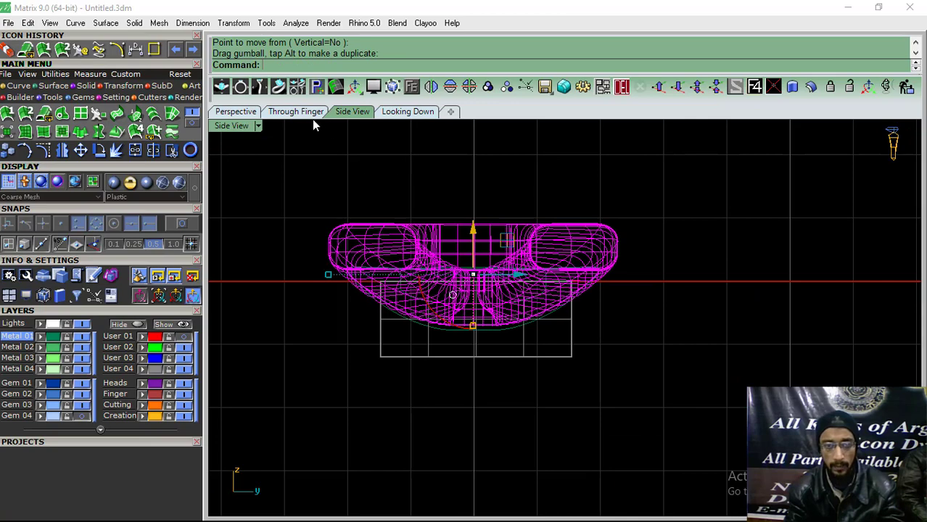
{"action": "left_click", "coordinate": [297, 112]}
{"action": "scroll", "coordinate": [562, 233], "scroll_direction": "up", "scroll_amount": 1}
{"action": "scroll", "coordinate": [555, 214], "scroll_direction": "up", "scroll_amount": 3}
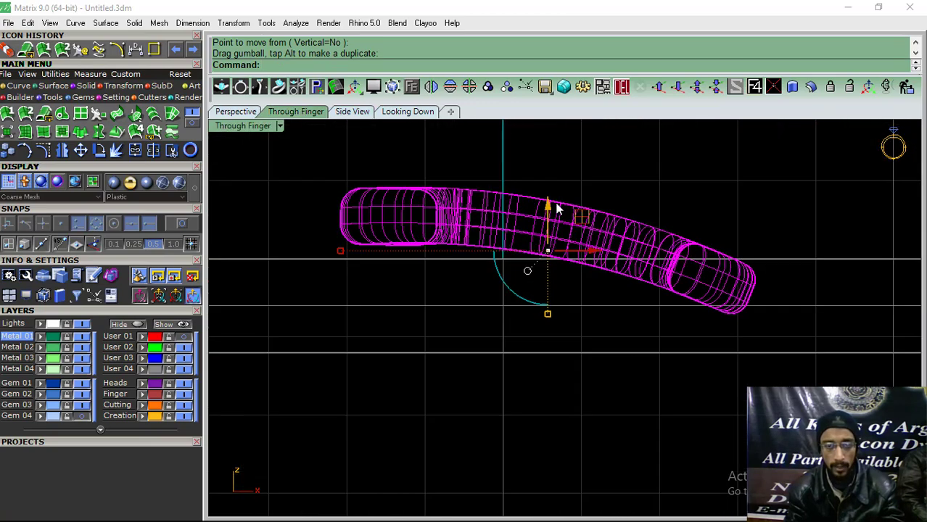
{"action": "left_click_drag", "start_coordinate": [548, 207], "coordinate": [549, 239]}
Rotate the head ring slightly clockwise and raise it a little.
{"action": "left_click", "coordinate": [100, 150]}
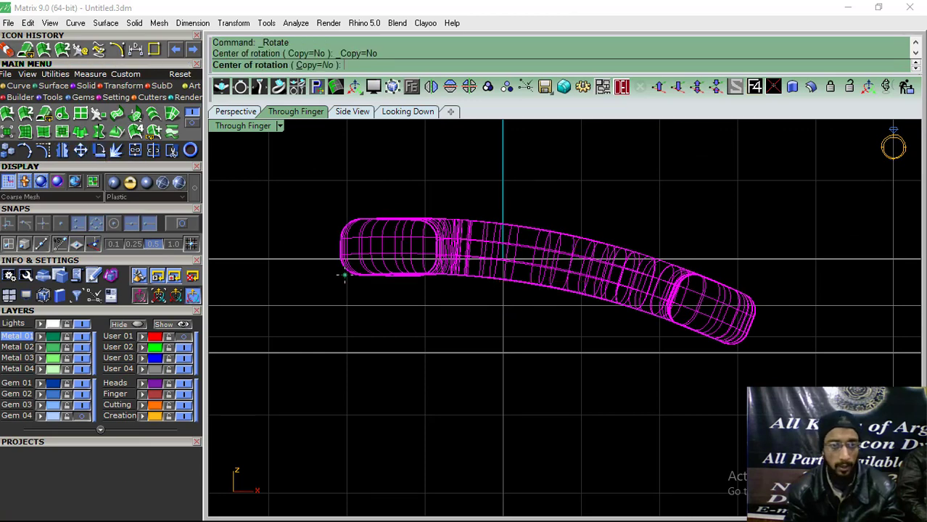
{"action": "left_click", "coordinate": [341, 274]}
{"action": "left_click", "coordinate": [776, 308]}
{"action": "left_click", "coordinate": [757, 316]}
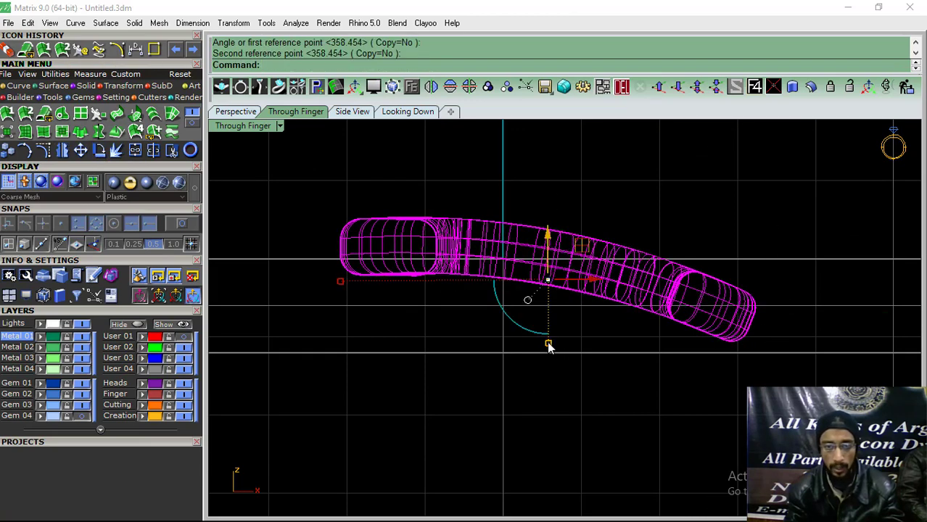
{"action": "left_click_drag", "start_coordinate": [548, 347], "coordinate": [548, 356]}
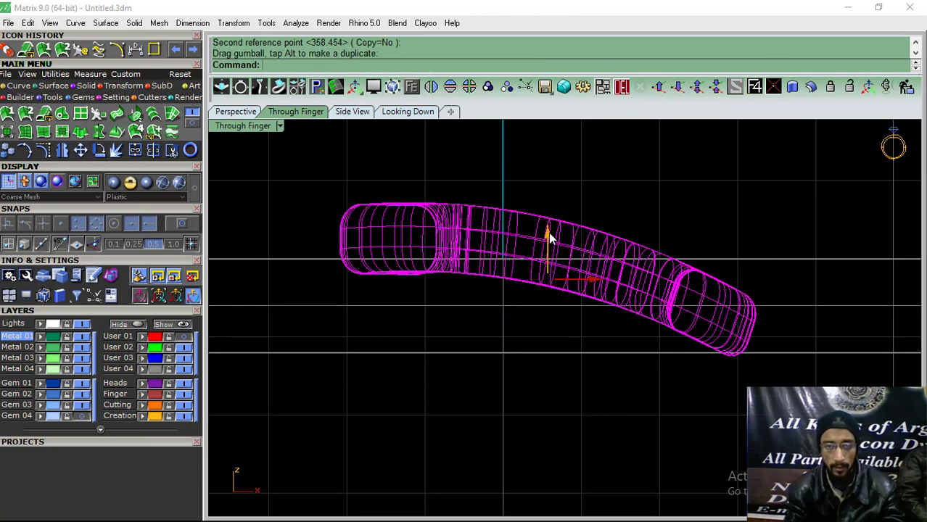
{"action": "left_click_drag", "start_coordinate": [549, 238], "coordinate": [567, 230]}
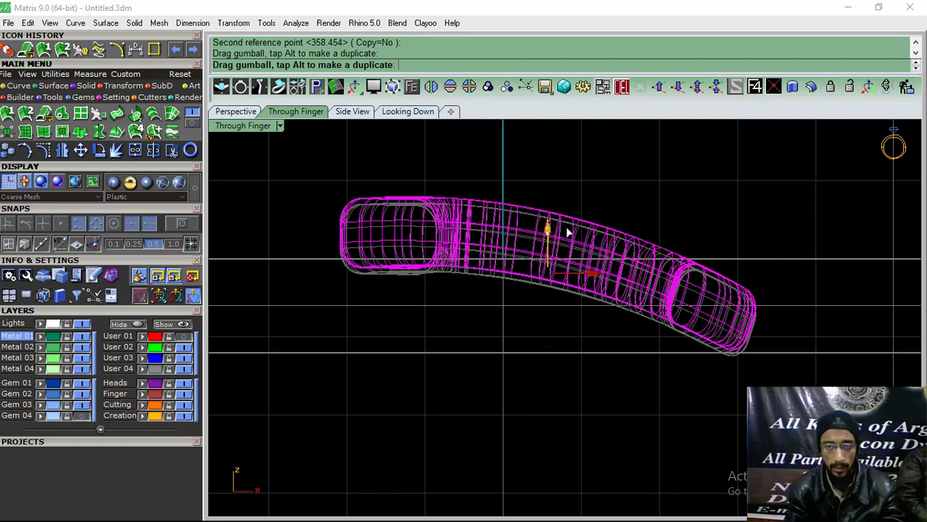
Bend the ring along a spine from its end so it curves with the band.
{"action": "left_click", "coordinate": [117, 87]}
{"action": "left_click", "coordinate": [136, 113]}
{"action": "left_click", "coordinate": [736, 338]}
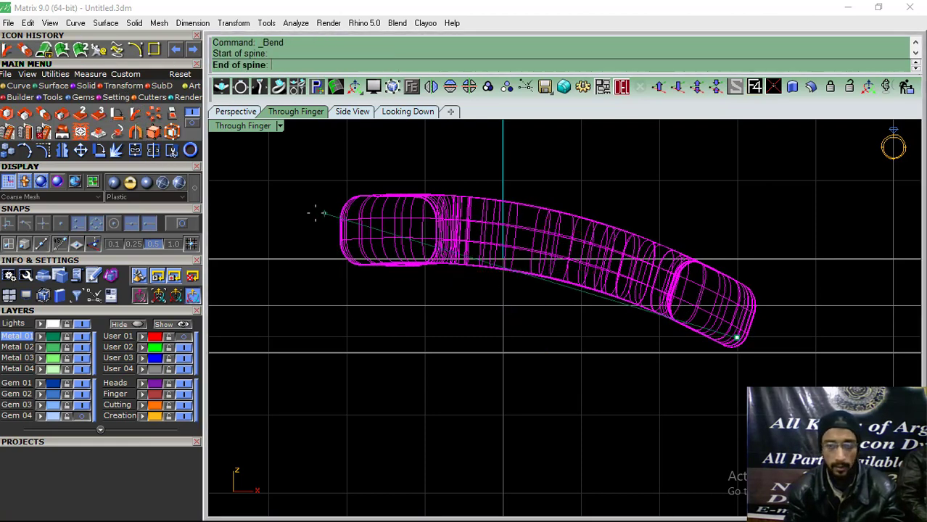
{"action": "left_click", "coordinate": [316, 212]}
{"action": "left_click", "coordinate": [294, 216]}
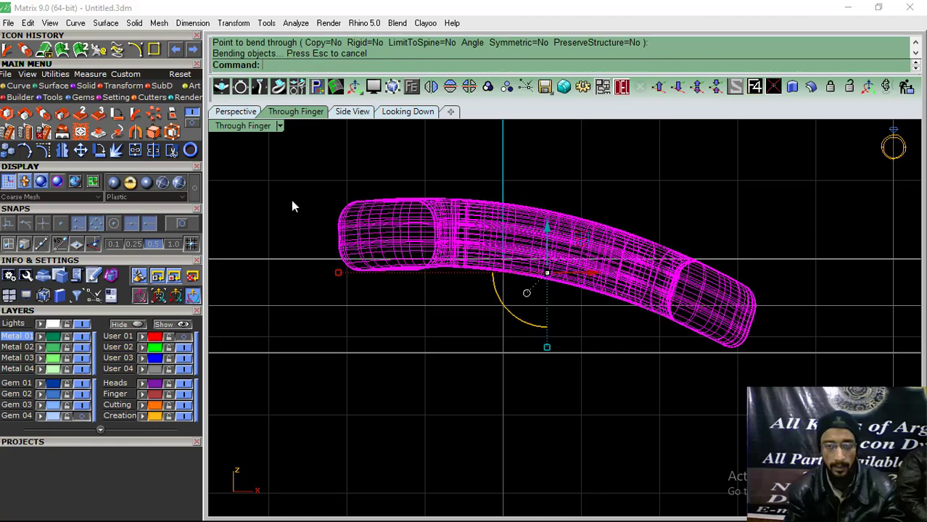
{"action": "left_click", "coordinate": [290, 200]}
{"action": "scroll", "coordinate": [499, 234], "scroll_direction": "down", "scroll_amount": 2}
{"action": "left_click", "coordinate": [236, 112]}
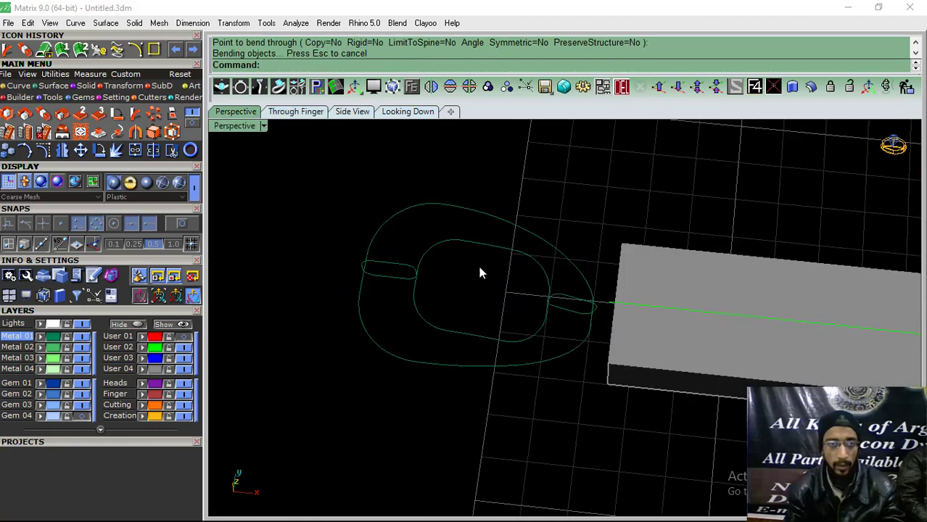
Select the bent ring and switch to the Through Finger view.
{"action": "left_click_drag", "start_coordinate": [293, 404], "coordinate": [292, 404]}
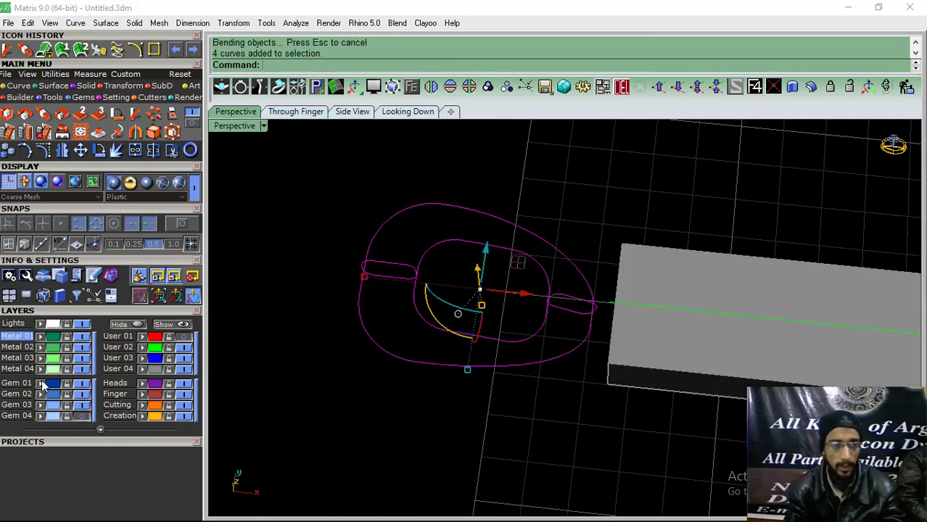
{"action": "right_click_drag", "start_coordinate": [356, 311], "coordinate": [520, 257]}
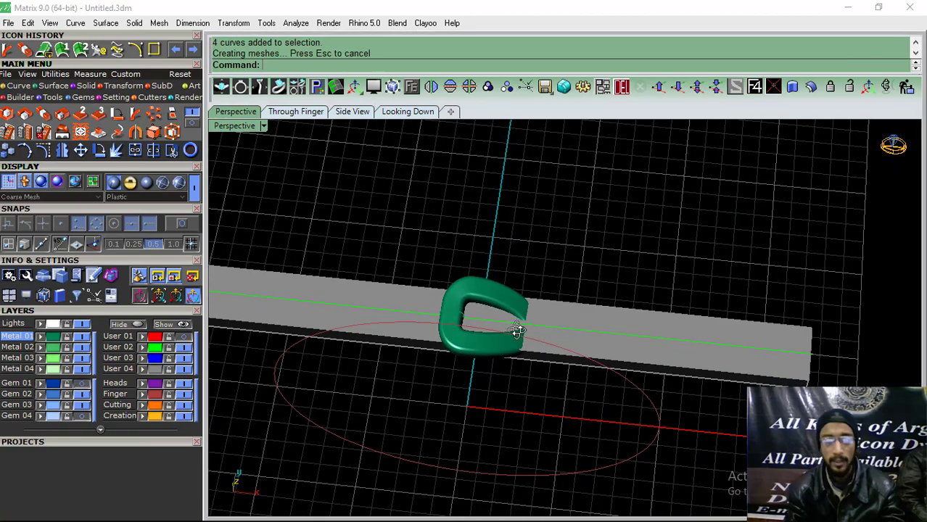
{"action": "scroll", "coordinate": [478, 329], "scroll_direction": "up", "scroll_amount": 3}
{"action": "left_click", "coordinate": [478, 328]}
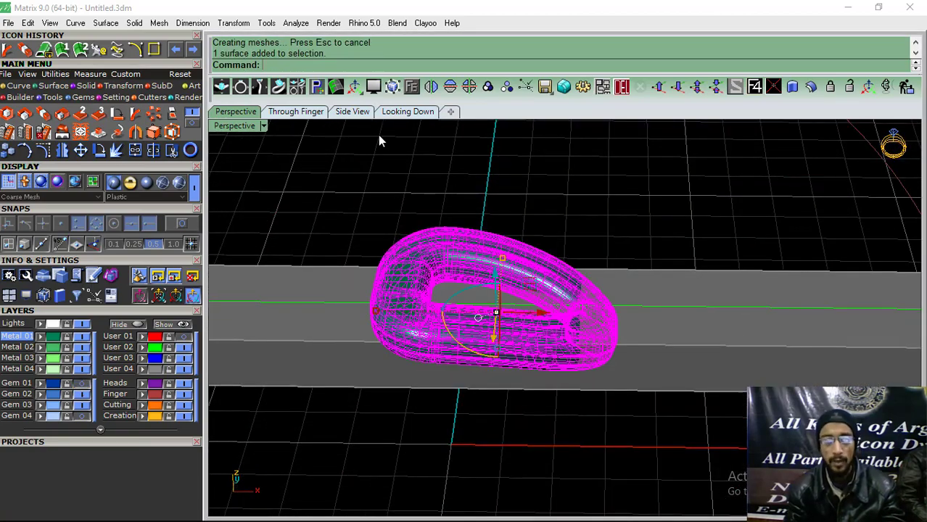
{"action": "left_click", "coordinate": [322, 116]}
Rotate the bent ring about 4.2 degrees using two Rotate passes.
{"action": "left_click", "coordinate": [99, 150]}
{"action": "left_click", "coordinate": [334, 239]}
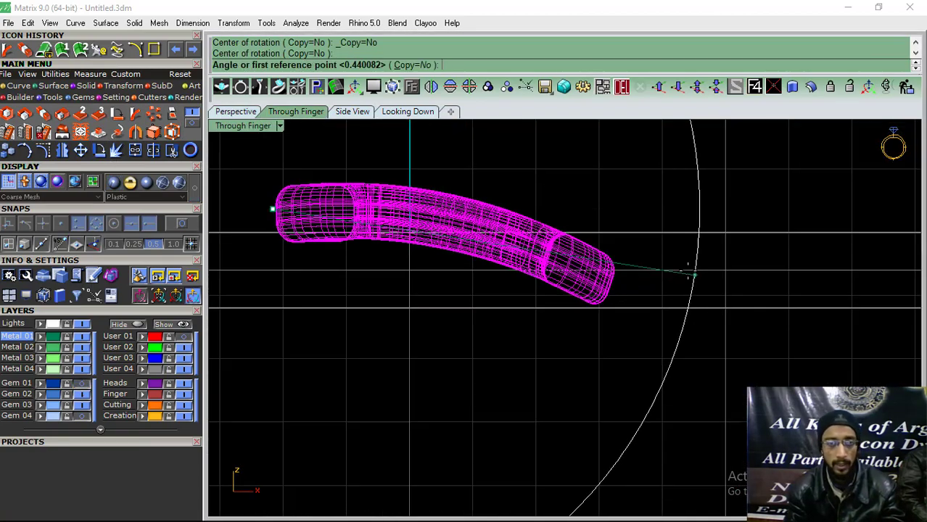
{"action": "left_click", "coordinate": [670, 274]}
{"action": "left_click", "coordinate": [673, 245]}
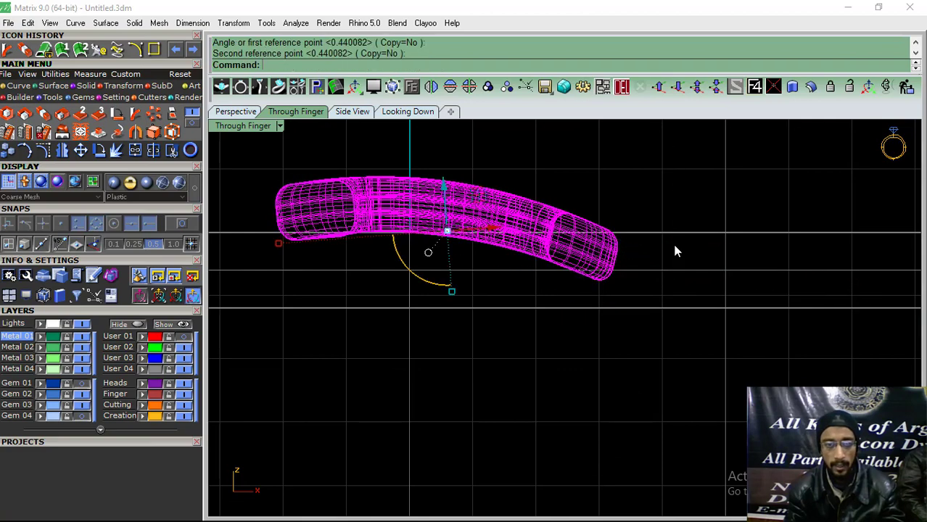
{"action": "right_click", "coordinate": [614, 266]}
{"action": "left_click", "coordinate": [616, 272]}
{"action": "left_click", "coordinate": [294, 210]}
{"action": "key", "text": "Return"}
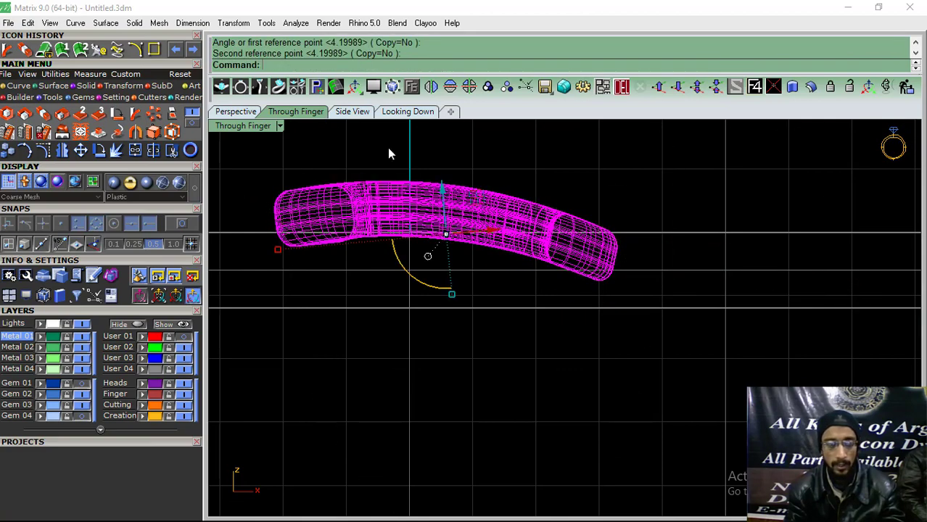
Inspect the ring's placement in Perspective and Looking Down views.
{"action": "left_click", "coordinate": [233, 112]}
{"action": "right_click_drag", "start_coordinate": [254, 150], "coordinate": [445, 187]}
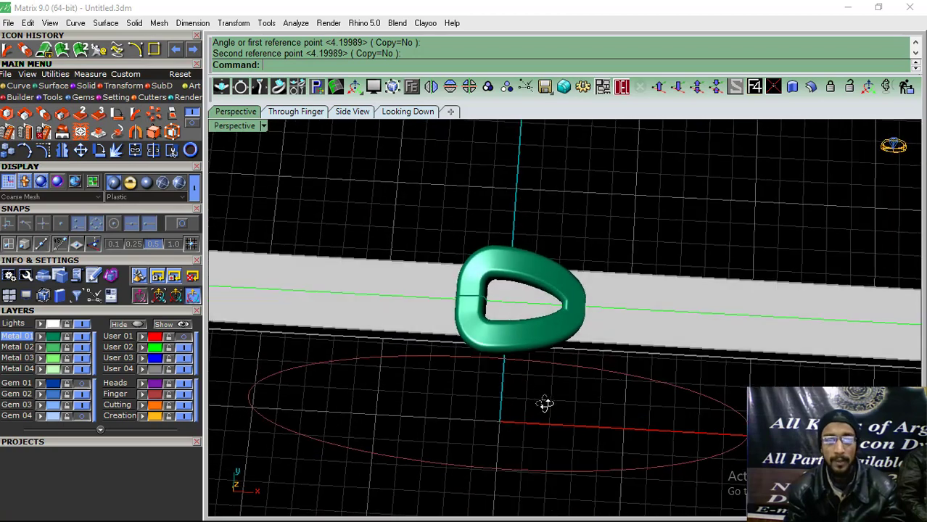
{"action": "left_click", "coordinate": [394, 112]}
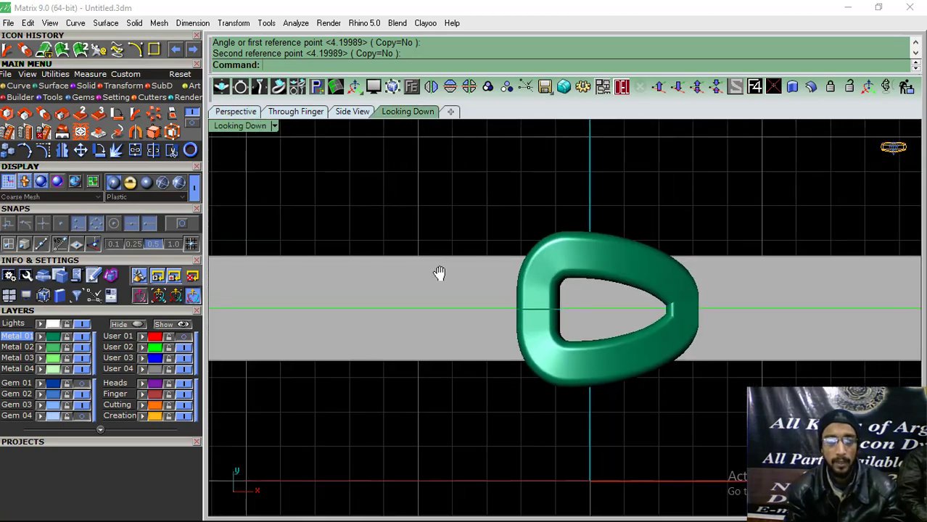
{"action": "left_click", "coordinate": [441, 272]}
{"action": "left_click", "coordinate": [305, 114]}
Deselect the slab and start an Interpolate Curve with object snapping enabled.
{"action": "left_click", "coordinate": [320, 366]}
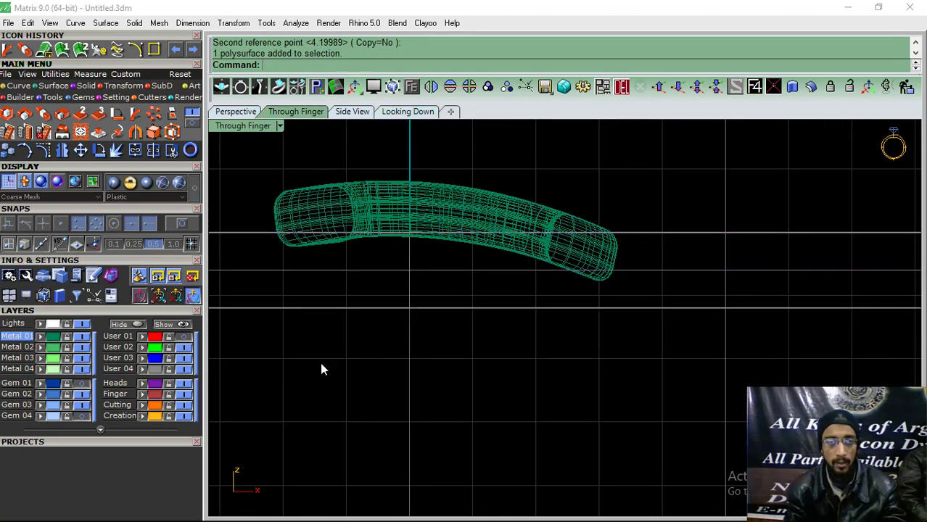
{"action": "left_click", "coordinate": [19, 85]}
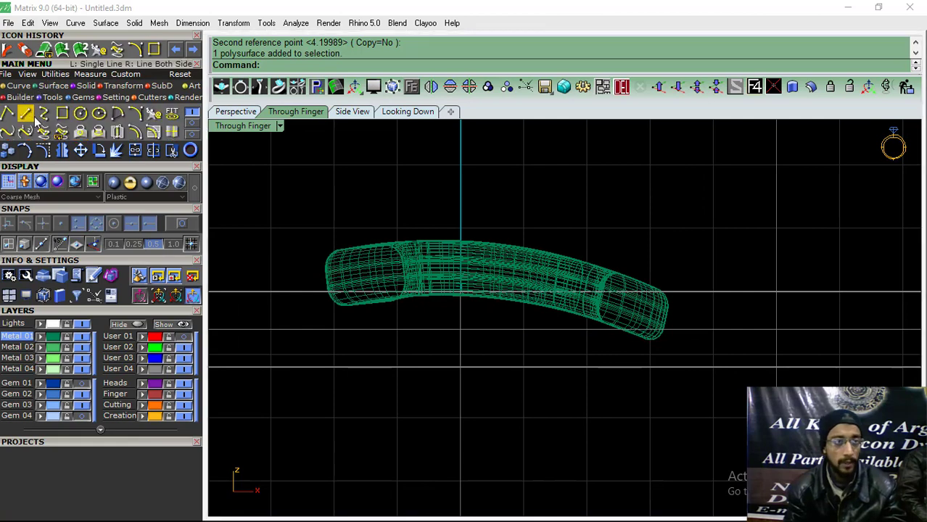
{"action": "left_click", "coordinate": [43, 113]}
{"action": "left_click", "coordinate": [181, 225]}
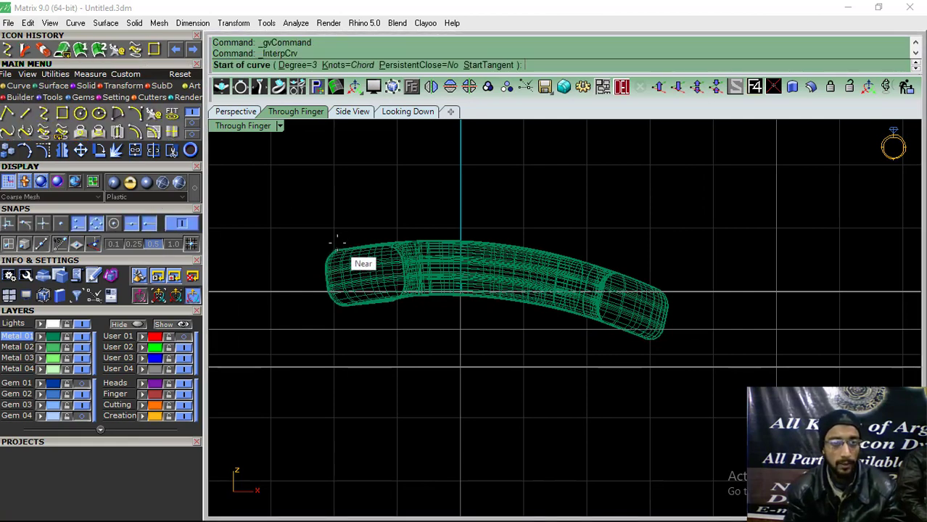
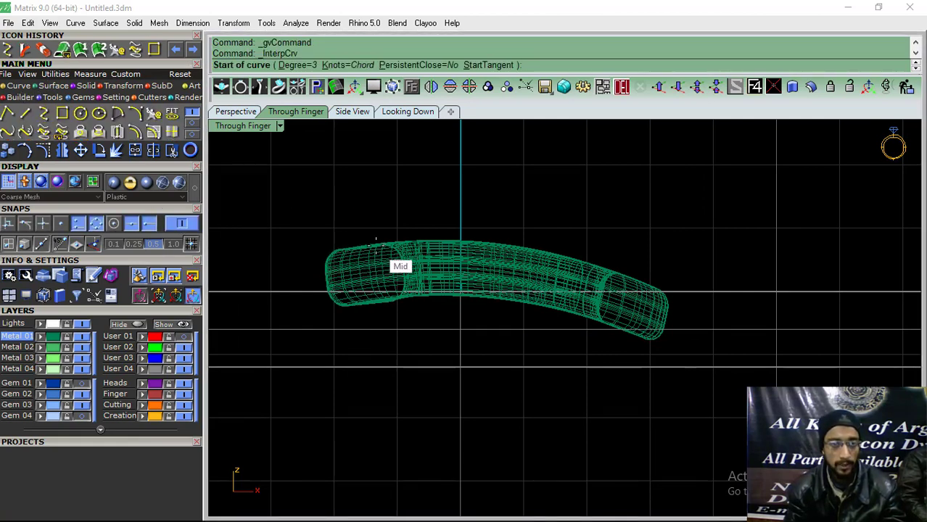
Make User 03 the current layer, turn off object snaps, and cancel the first curve attempt.
{"action": "left_click", "coordinate": [384, 246]}
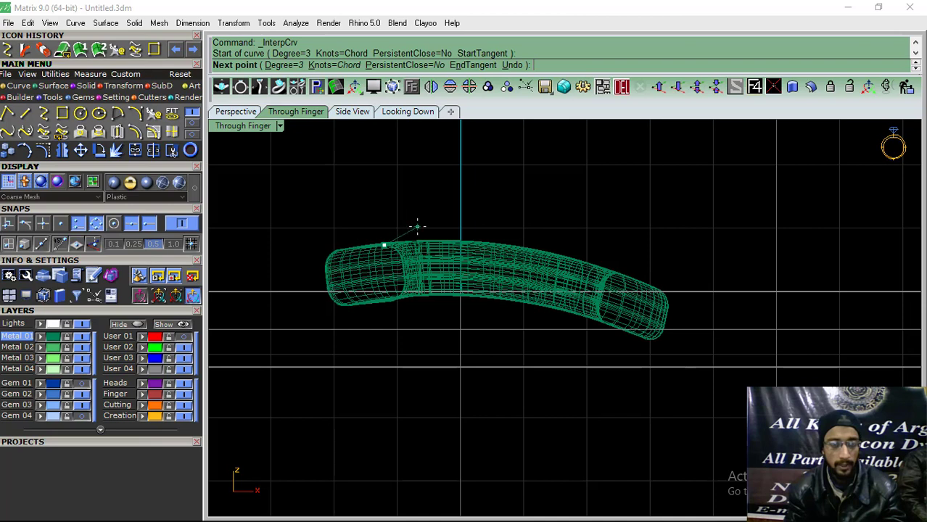
{"action": "left_click", "coordinate": [115, 355]}
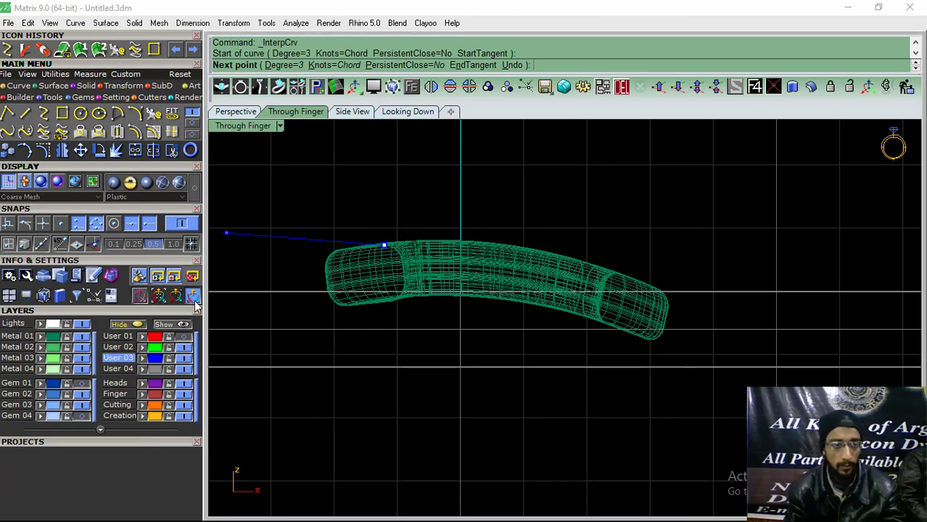
{"action": "left_click", "coordinate": [481, 218]}
{"action": "left_click", "coordinate": [181, 225]}
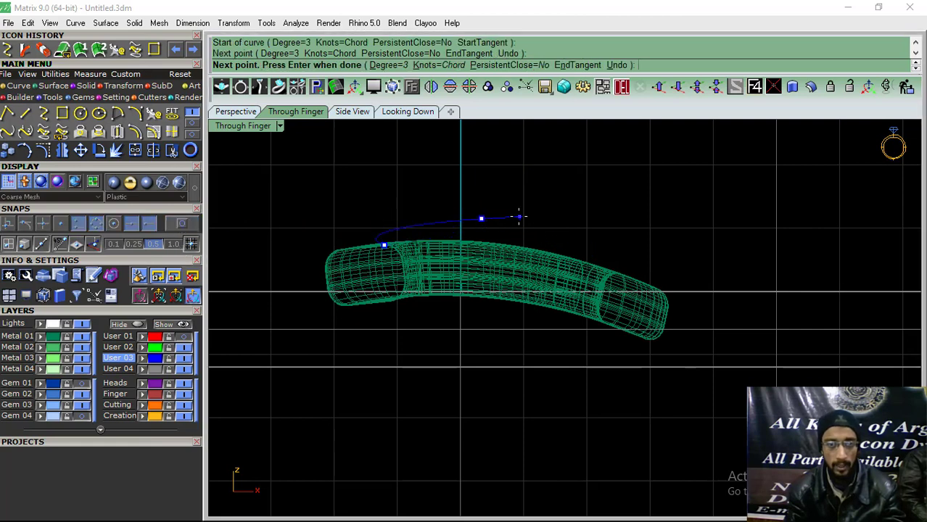
{"action": "key", "text": "Escape"}
{"action": "right_click_drag", "start_coordinate": [334, 243], "coordinate": [309, 246]}
{"action": "right_click", "coordinate": [309, 245]}
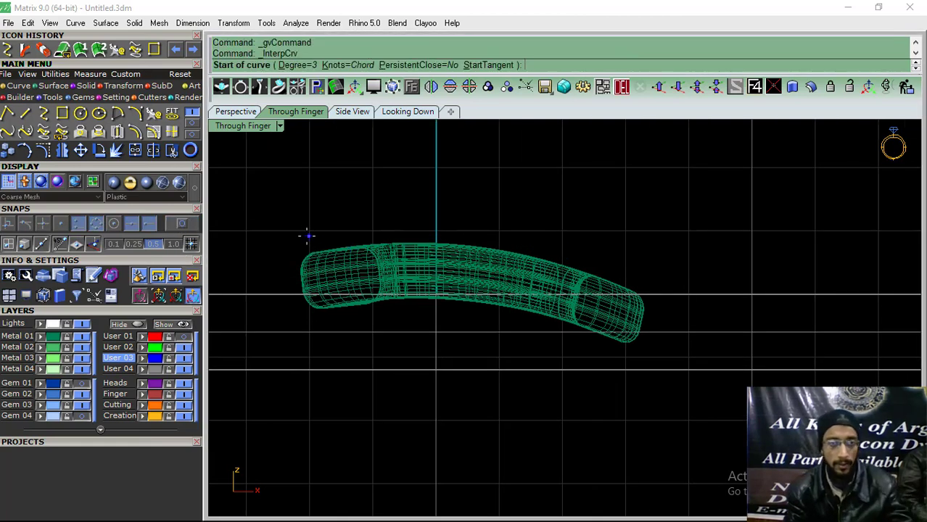
Draw a four-point interpolated curve from the band's left end over to its lower right.
{"action": "left_click", "coordinate": [308, 236]}
{"action": "left_click", "coordinate": [368, 226]}
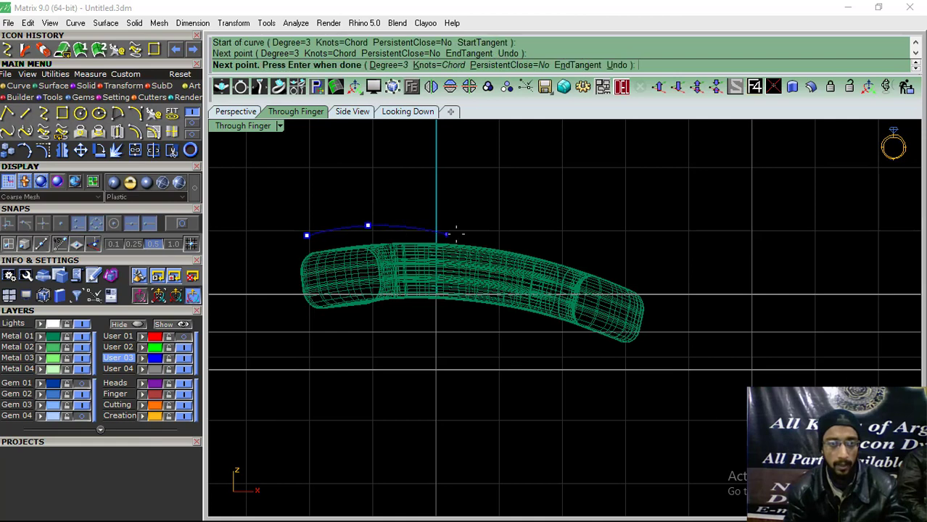
{"action": "left_click", "coordinate": [500, 247]}
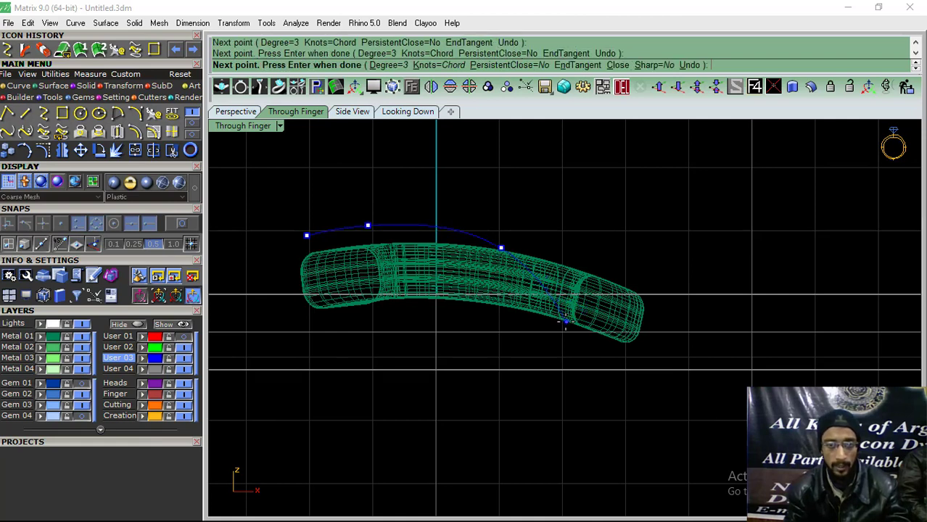
{"action": "left_click", "coordinate": [565, 322]}
{"action": "key", "text": "Return"}
{"action": "left_click", "coordinate": [436, 230]}
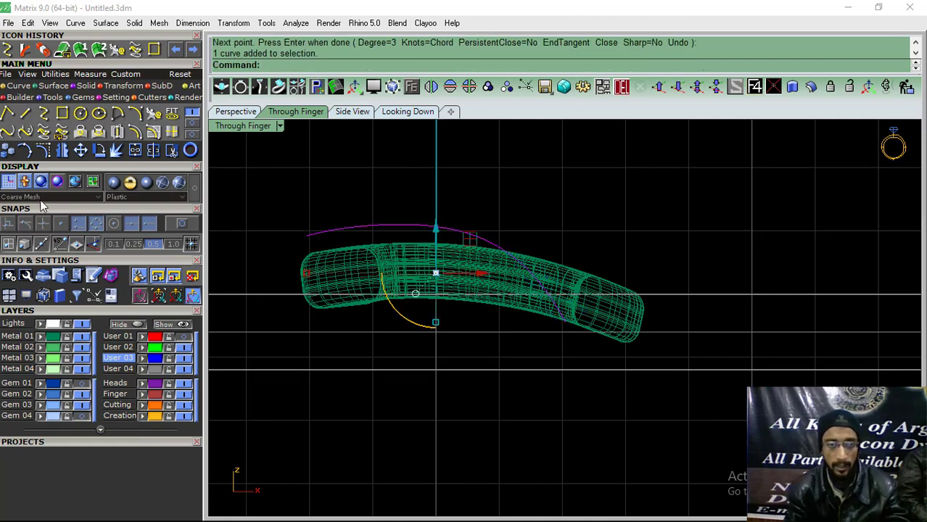
Show the curve's control points and delete its left end point.
{"action": "left_click", "coordinate": [43, 150]}
{"action": "scroll", "coordinate": [340, 247], "scroll_direction": "up", "scroll_amount": 3}
{"action": "left_click", "coordinate": [283, 243]}
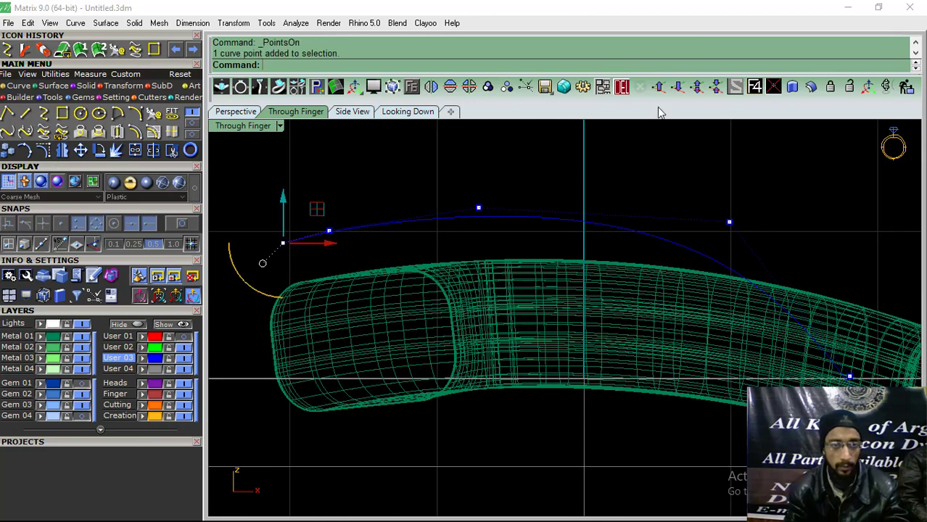
{"action": "left_click", "coordinate": [622, 91]}
{"action": "scroll", "coordinate": [656, 283], "scroll_direction": "down", "scroll_amount": 2}
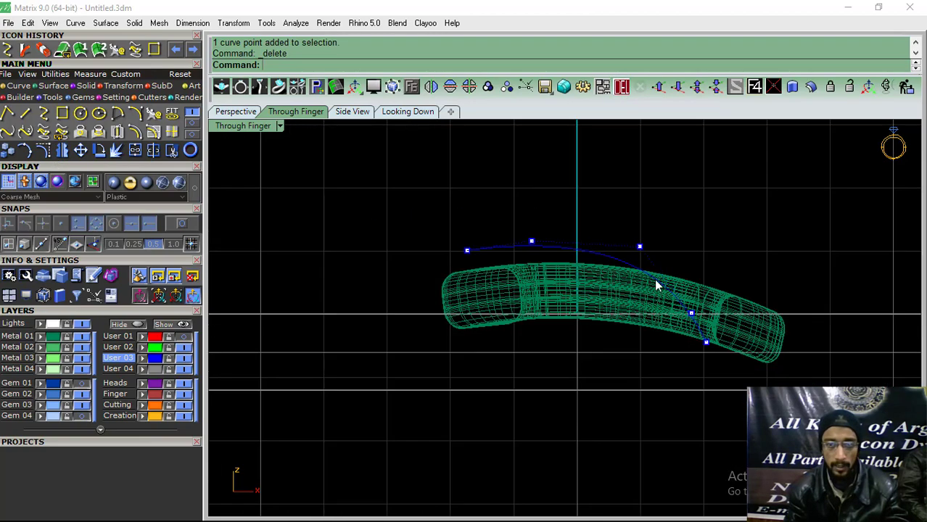
{"action": "scroll", "coordinate": [707, 346], "scroll_direction": "up", "scroll_amount": 2}
{"action": "scroll", "coordinate": [706, 346], "scroll_direction": "up", "scroll_amount": 2}
Select the curve's lower right end point and nudge it slightly, postponing the Windows update prompt.
{"action": "left_click", "coordinate": [705, 338]}
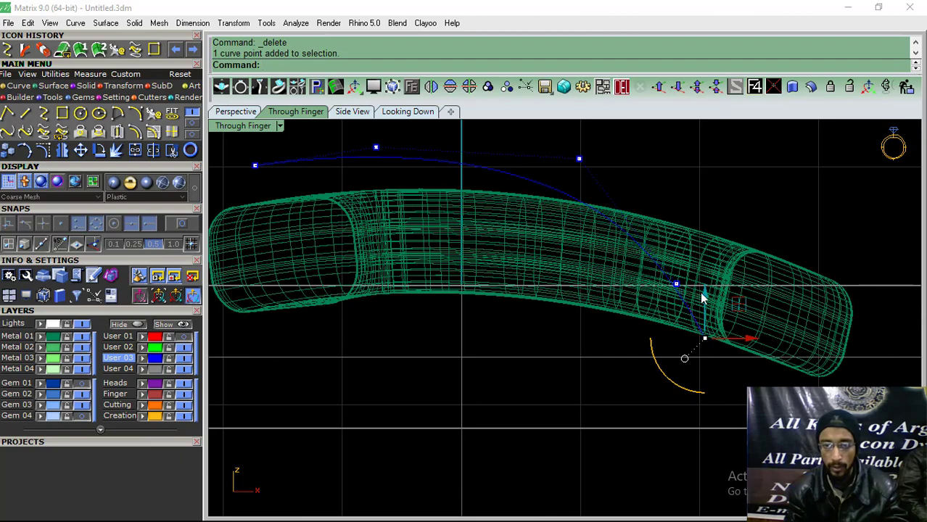
{"action": "scroll", "coordinate": [678, 287], "scroll_direction": "up", "scroll_amount": 3}
{"action": "scroll", "coordinate": [670, 272], "scroll_direction": "up", "scroll_amount": 2}
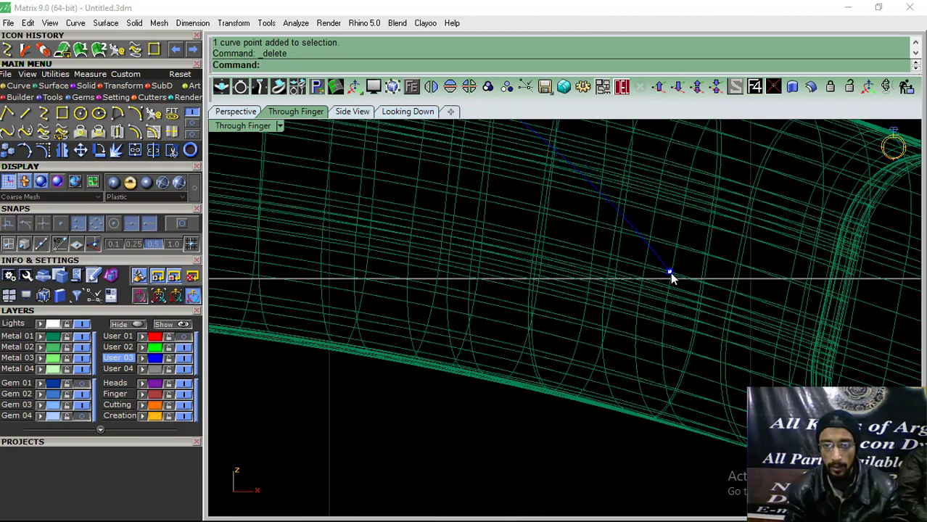
{"action": "left_click", "coordinate": [670, 272]}
{"action": "scroll", "coordinate": [561, 269], "scroll_direction": "down", "scroll_amount": 4}
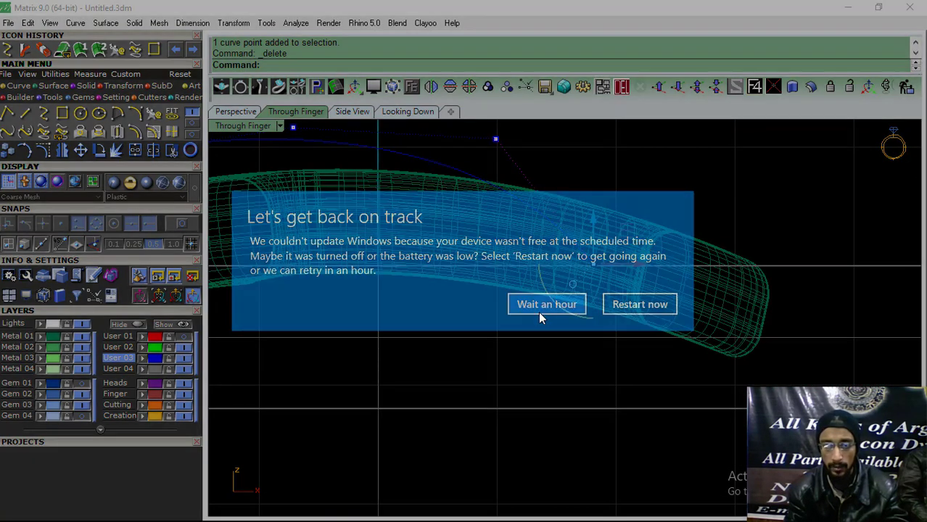
{"action": "left_click", "coordinate": [538, 308]}
{"action": "scroll", "coordinate": [570, 269], "scroll_direction": "up", "scroll_amount": 4}
{"action": "scroll", "coordinate": [600, 280], "scroll_direction": "up", "scroll_amount": 2}
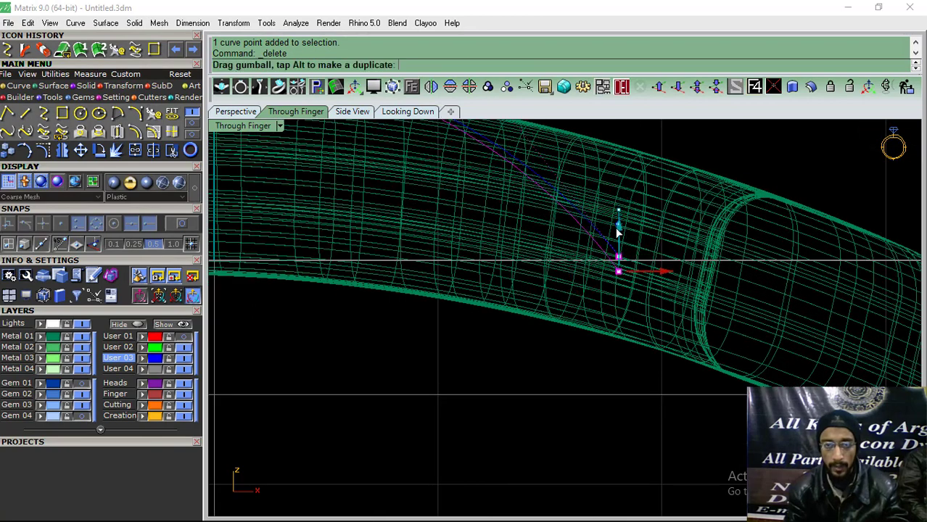
{"action": "left_click_drag", "start_coordinate": [617, 230], "coordinate": [616, 243]}
{"action": "scroll", "coordinate": [588, 254], "scroll_direction": "down", "scroll_amount": 3}
{"action": "scroll", "coordinate": [635, 265], "scroll_direction": "up", "scroll_amount": 2}
Raise the upper right control point with the gumball and return to Perspective view.
{"action": "left_click", "coordinate": [630, 251]}
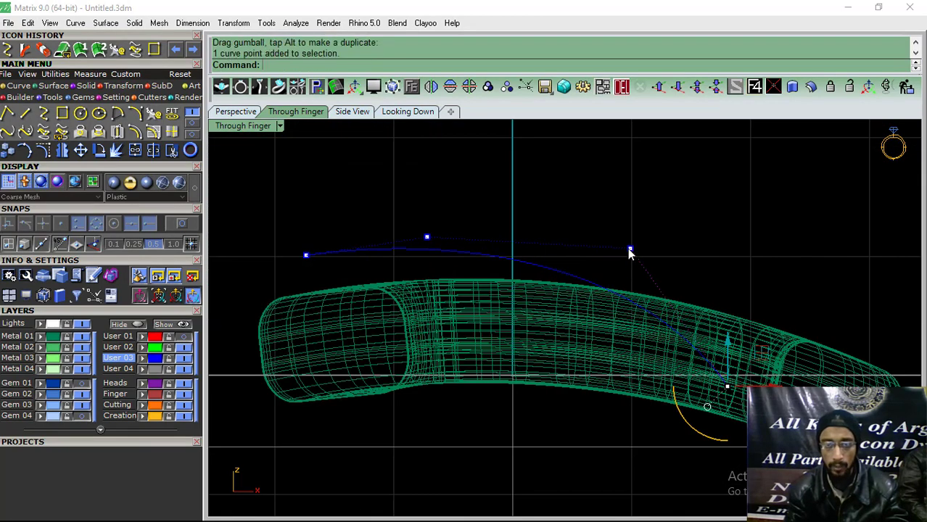
{"action": "left_click_drag", "start_coordinate": [663, 215], "coordinate": [669, 205]}
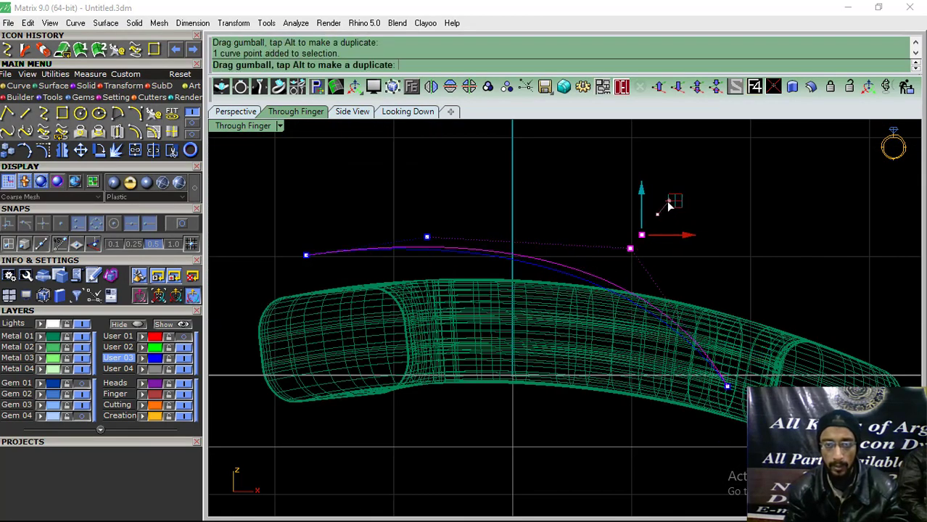
{"action": "left_click", "coordinate": [236, 111]}
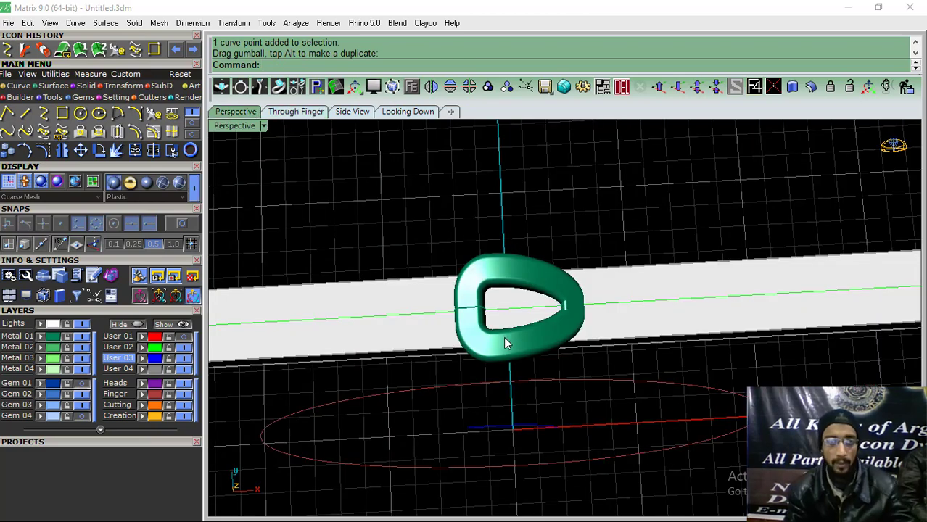
In the top view, move the tongue curve to the centre of the oval buckle's opening.
{"action": "right_click_drag", "start_coordinate": [504, 337], "coordinate": [468, 314]}
{"action": "left_click", "coordinate": [504, 378]}
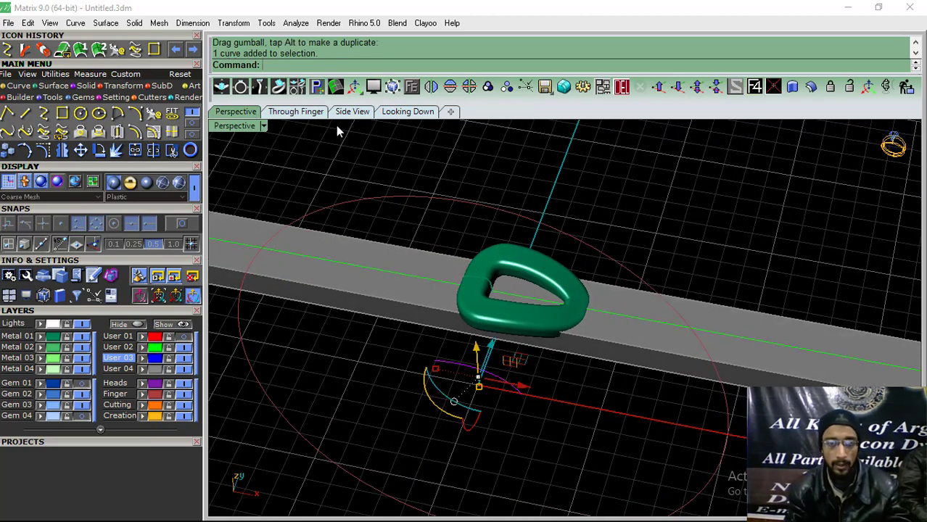
{"action": "left_click", "coordinate": [404, 113]}
{"action": "left_click_drag", "start_coordinate": [495, 330], "coordinate": [521, 237]}
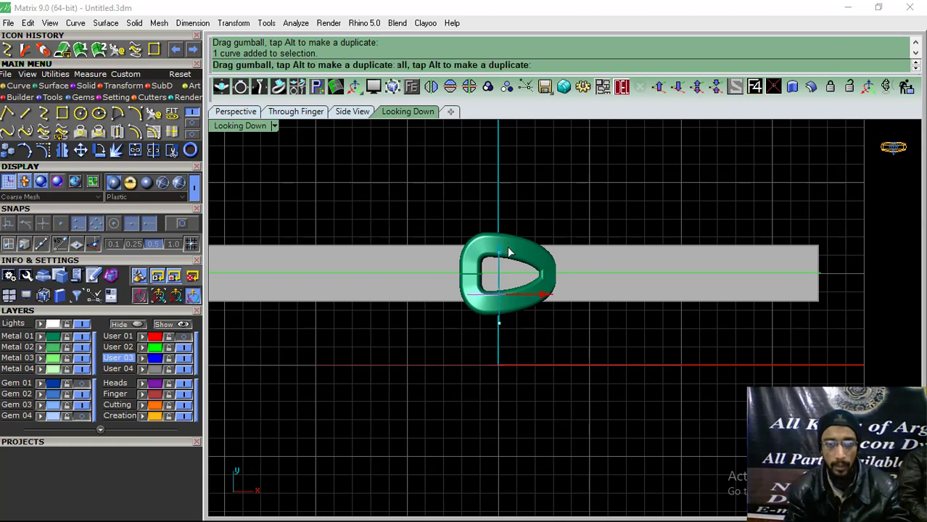
{"action": "scroll", "coordinate": [508, 254], "scroll_direction": "up", "scroll_amount": 3}
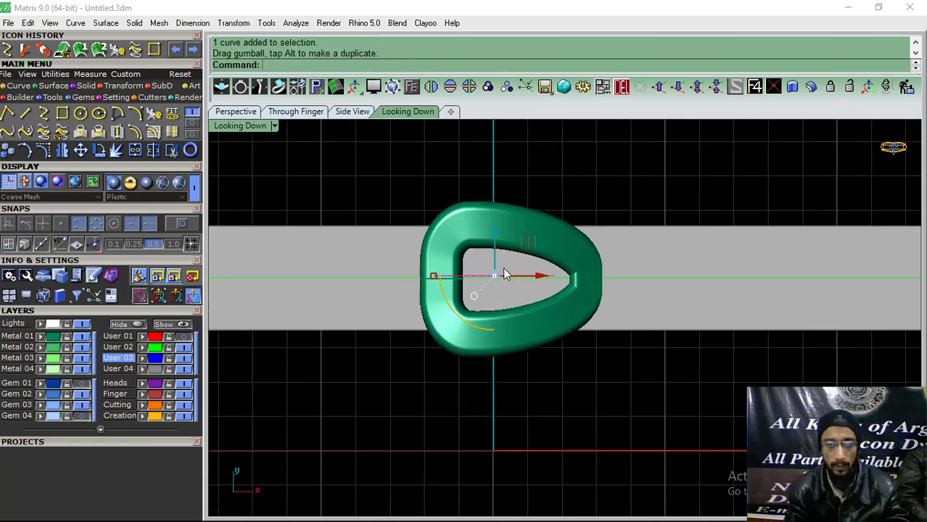
{"action": "scroll", "coordinate": [482, 268], "scroll_direction": "up", "scroll_amount": 5}
{"action": "left_click_drag", "start_coordinate": [539, 296], "coordinate": [539, 315]}
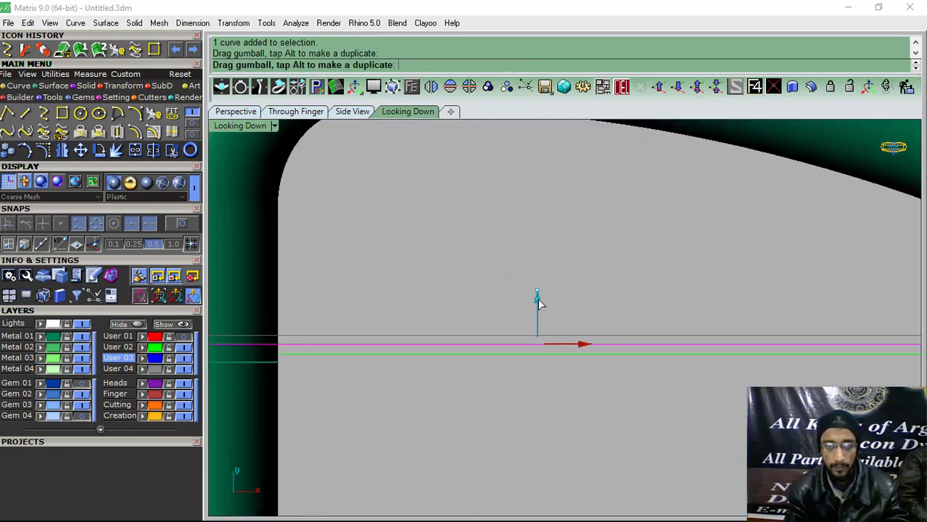
Back in Perspective, start the Pipe command on the curve from the Solid tools.
{"action": "left_click", "coordinate": [221, 116]}
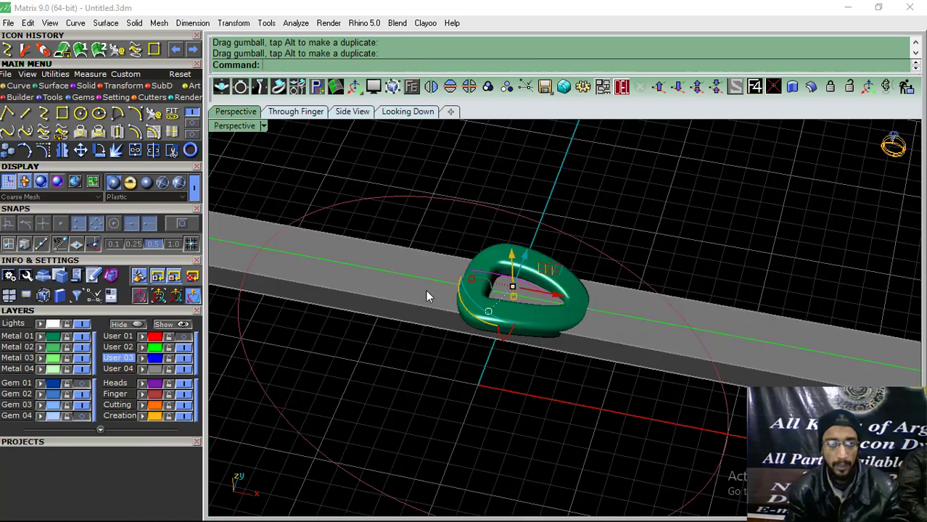
{"action": "scroll", "coordinate": [476, 320], "scroll_direction": "down", "scroll_amount": 2}
{"action": "scroll", "coordinate": [473, 320], "scroll_direction": "down", "scroll_amount": 1}
{"action": "left_click", "coordinate": [86, 86]}
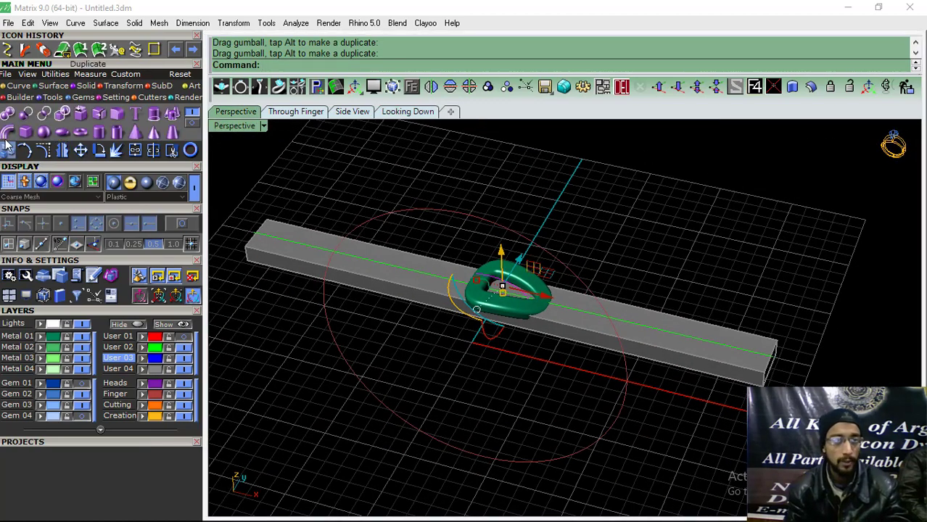
{"action": "left_click", "coordinate": [7, 132]}
{"action": "scroll", "coordinate": [504, 236], "scroll_direction": "up", "scroll_amount": 3}
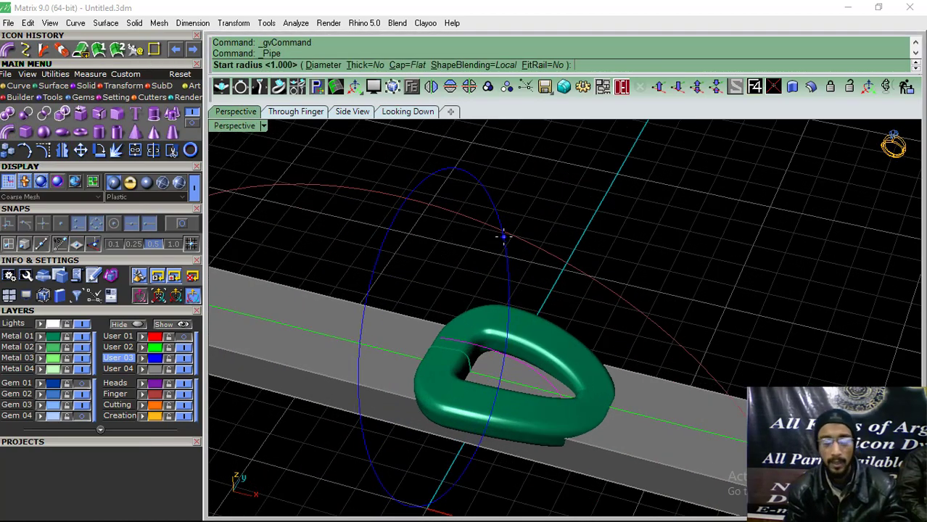
Create a pipe of radius 0.4 along the curve with Cap set to Round.
{"action": "type", "text": "4"}
{"action": "key", "text": "Return"}
{"action": "key", "text": "Return"}
{"action": "key", "text": "Return"}
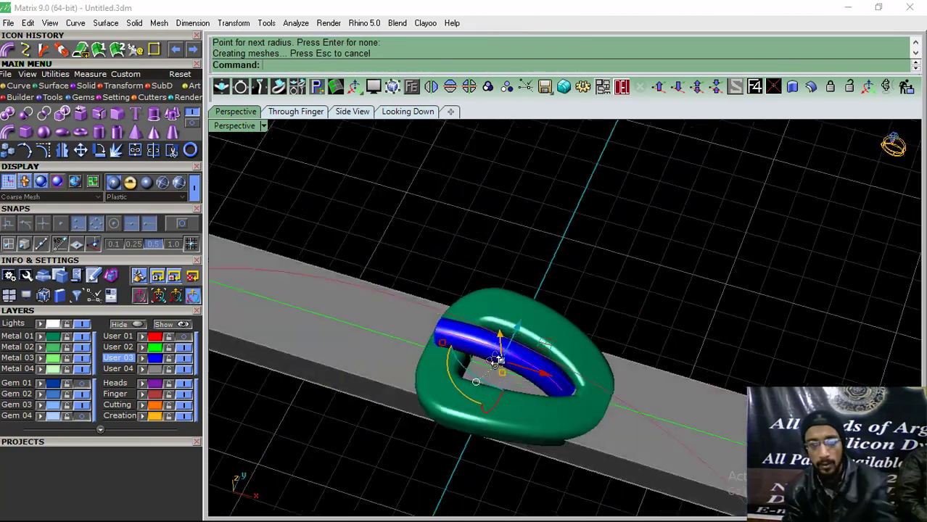
{"action": "right_click_drag", "start_coordinate": [505, 244], "coordinate": [515, 309]}
{"action": "key", "text": "Return"}
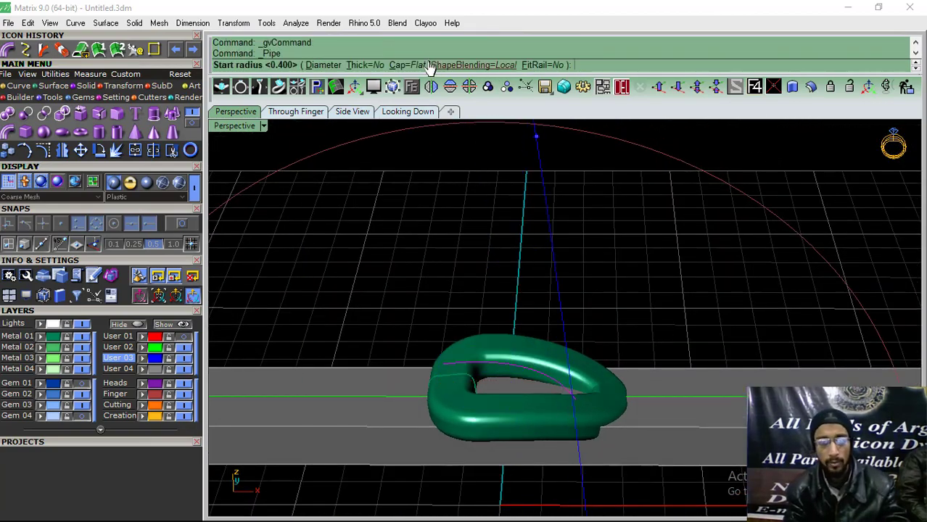
{"action": "left_click", "coordinate": [405, 64]}
{"action": "left_click", "coordinate": [329, 64]}
{"action": "key", "text": "Return"}
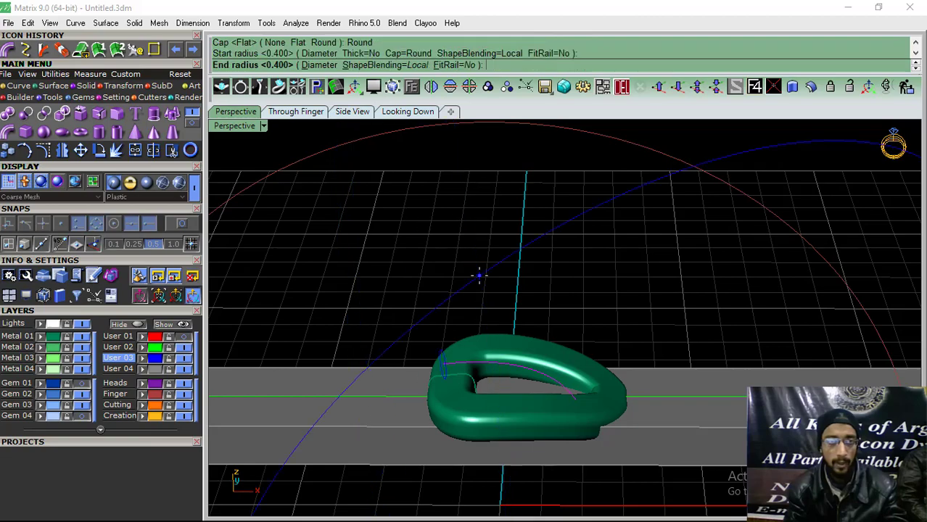
{"action": "key", "text": "Return"}
{"action": "key", "text": "Return"}
Select the blue pipe tongue and shift it slightly left with the gumball.
{"action": "mouse_move", "coordinate": [495, 319]}
{"action": "right_mouse_down"}
{"action": "mouse_move", "coordinate": [550, 352]}
{"action": "mouse_move", "coordinate": [500, 384]}
{"action": "right_mouse_up"}
{"action": "left_click", "coordinate": [621, 90]}
{"action": "scroll", "coordinate": [529, 389], "scroll_direction": "up", "scroll_amount": 2}
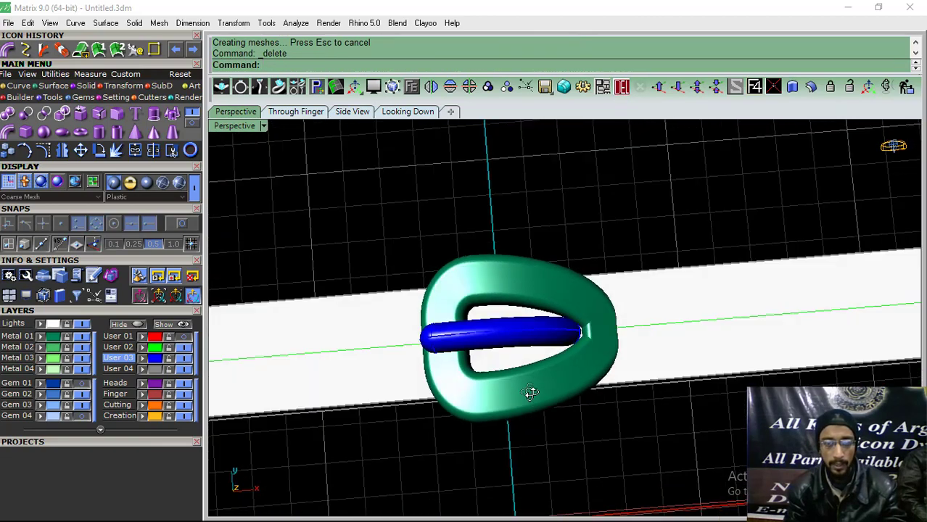
{"action": "scroll", "coordinate": [517, 336], "scroll_direction": "up", "scroll_amount": 2}
{"action": "left_click", "coordinate": [506, 344]}
{"action": "left_click_drag", "start_coordinate": [528, 338], "coordinate": [512, 339]}
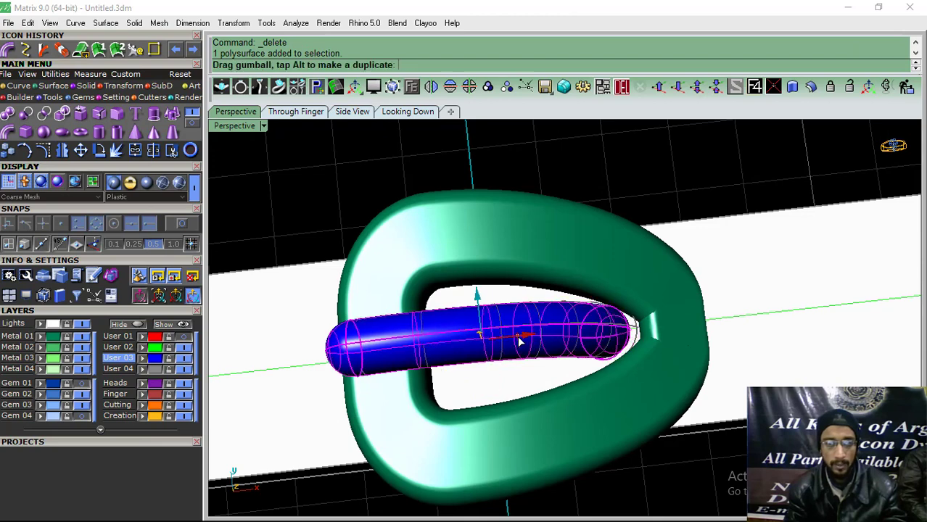
{"action": "left_click", "coordinate": [312, 510]}
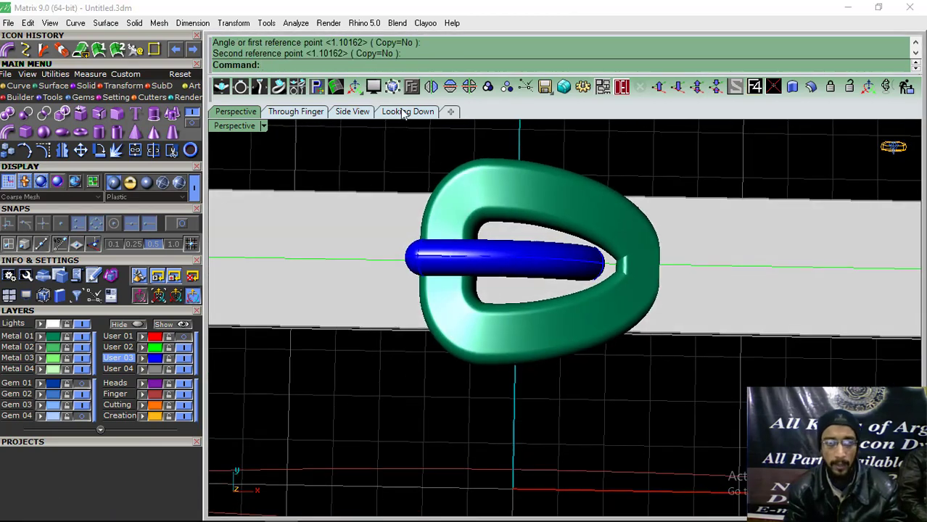
Switch to the Looking Down view with Ghosted display.
{"action": "left_click", "coordinate": [404, 112]}
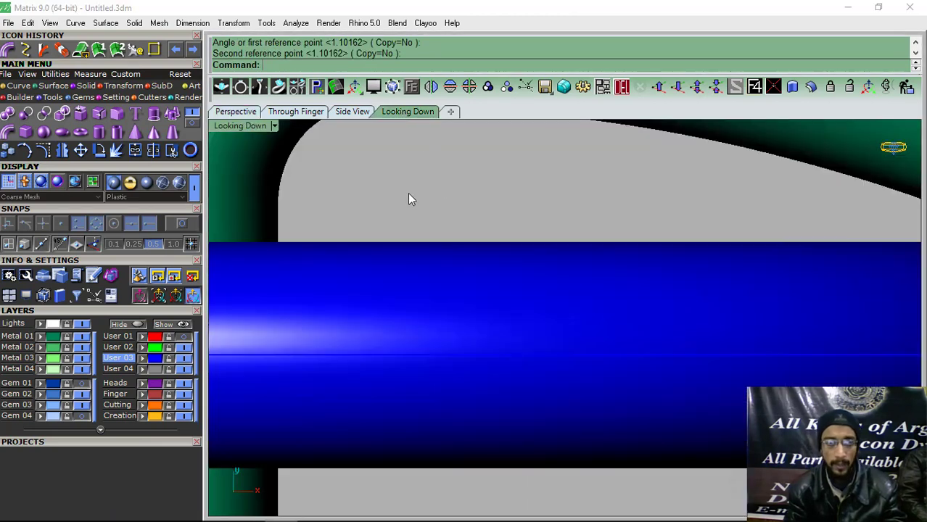
{"action": "left_click", "coordinate": [181, 184]}
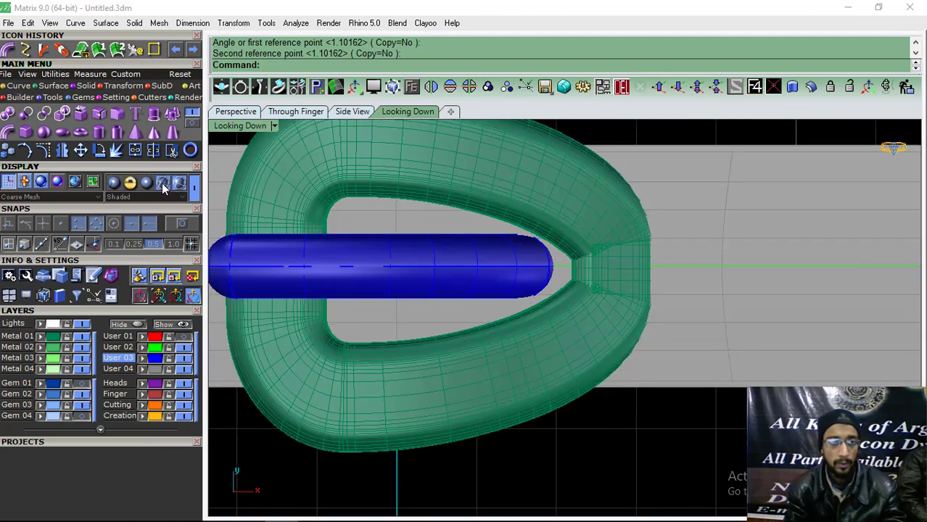
{"action": "left_click", "coordinate": [163, 184]}
Add a sphere centred on the prong tip, radius reaching toward the buckle's inner edge.
{"action": "left_click", "coordinate": [44, 133]}
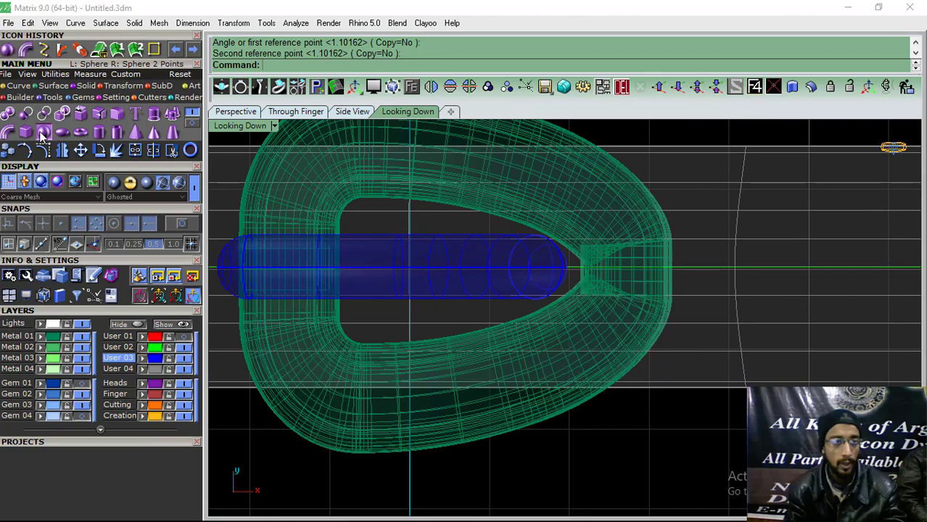
{"action": "scroll", "coordinate": [544, 286], "scroll_direction": "up", "scroll_amount": 3}
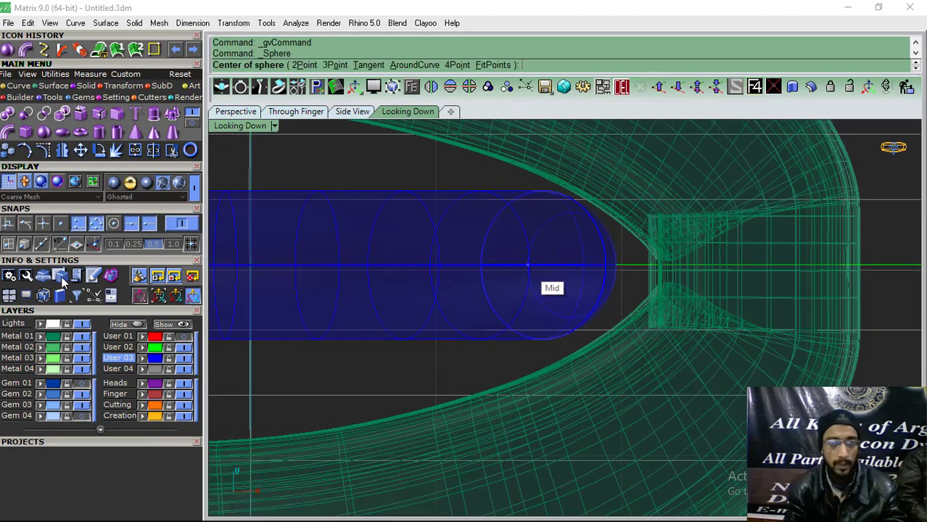
{"action": "left_click", "coordinate": [114, 224]}
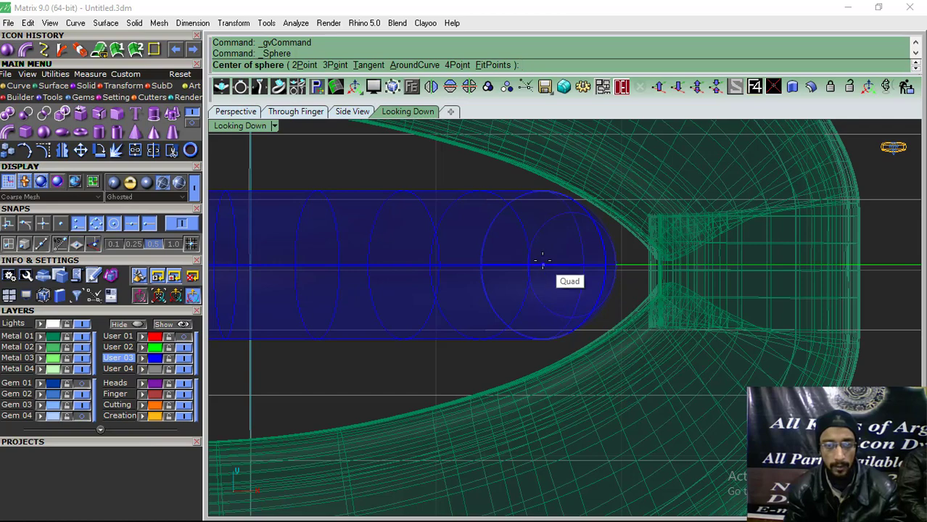
{"action": "left_click", "coordinate": [542, 263]}
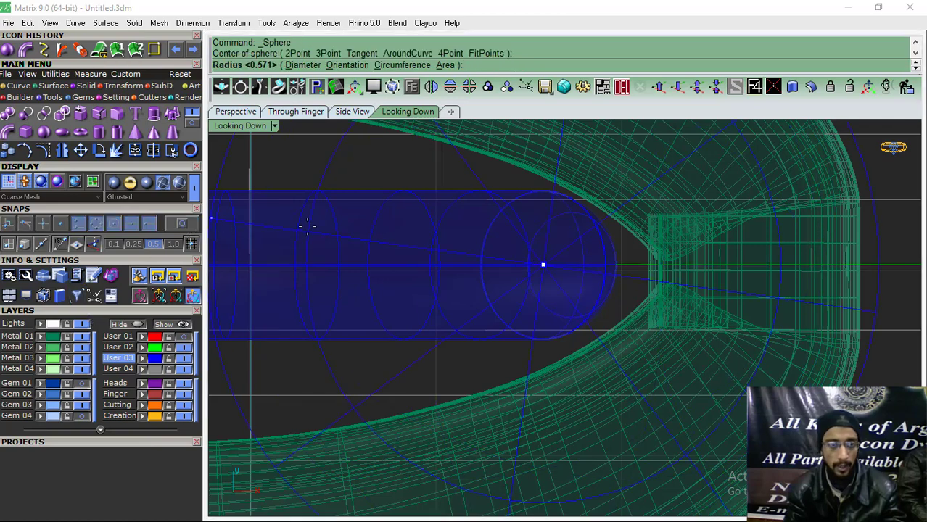
{"action": "right_click_drag", "start_coordinate": [589, 194], "coordinate": [571, 232]}
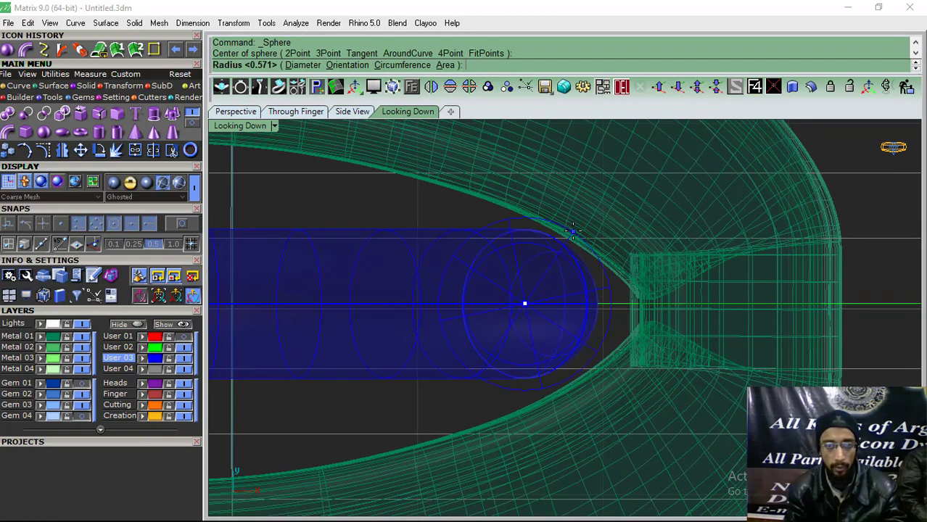
{"action": "left_click", "coordinate": [571, 232]}
{"action": "scroll", "coordinate": [488, 224], "scroll_direction": "up", "scroll_amount": 3}
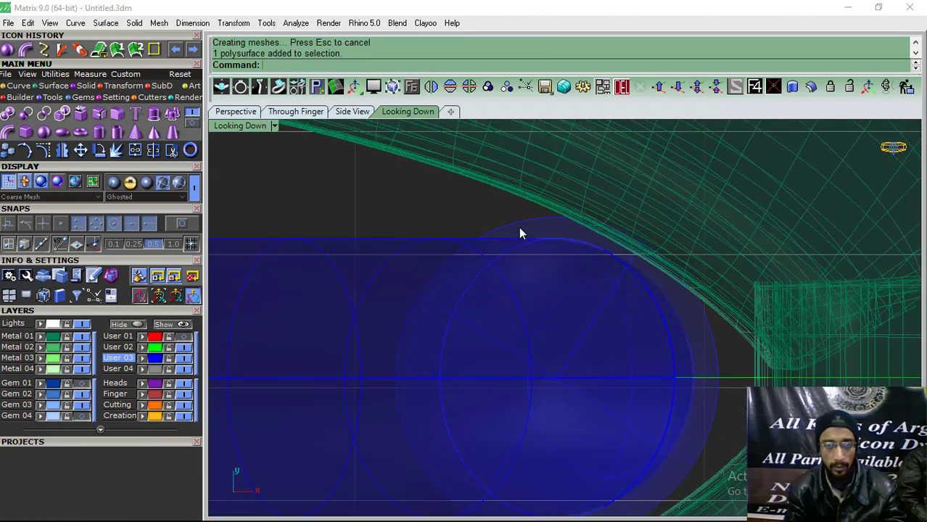
Select the sphere and raise it upward along Z in the side view.
{"action": "left_click", "coordinate": [516, 230]}
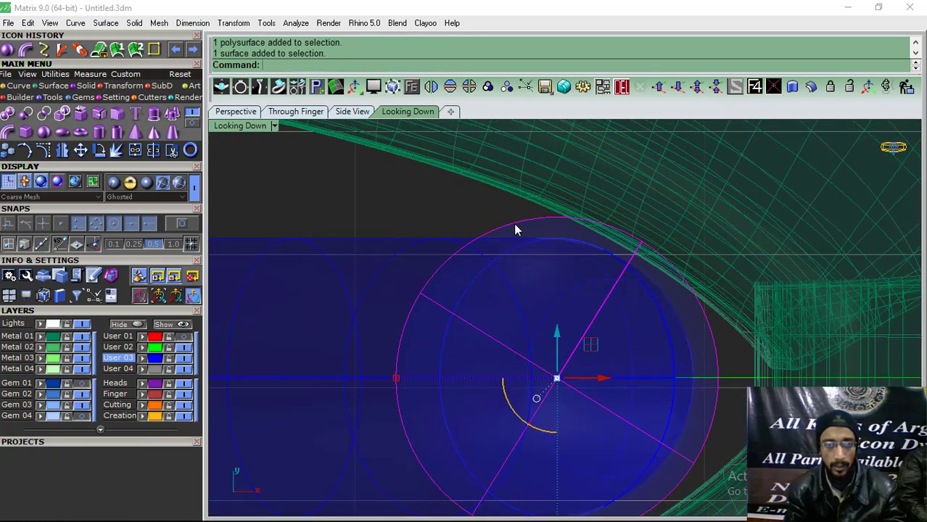
{"action": "left_click", "coordinate": [310, 115]}
{"action": "scroll", "coordinate": [688, 369], "scroll_direction": "up", "scroll_amount": 3}
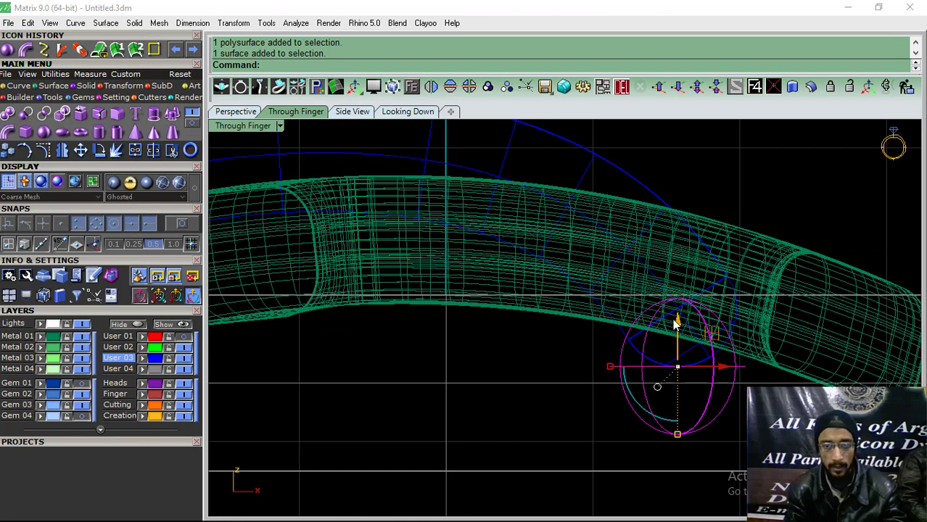
{"action": "mouse_move", "coordinate": [674, 323]}
{"action": "left_mouse_down"}
{"action": "mouse_move", "coordinate": [690, 282]}
{"action": "mouse_move", "coordinate": [676, 290]}
{"action": "left_mouse_up"}
{"action": "left_click", "coordinate": [236, 112]}
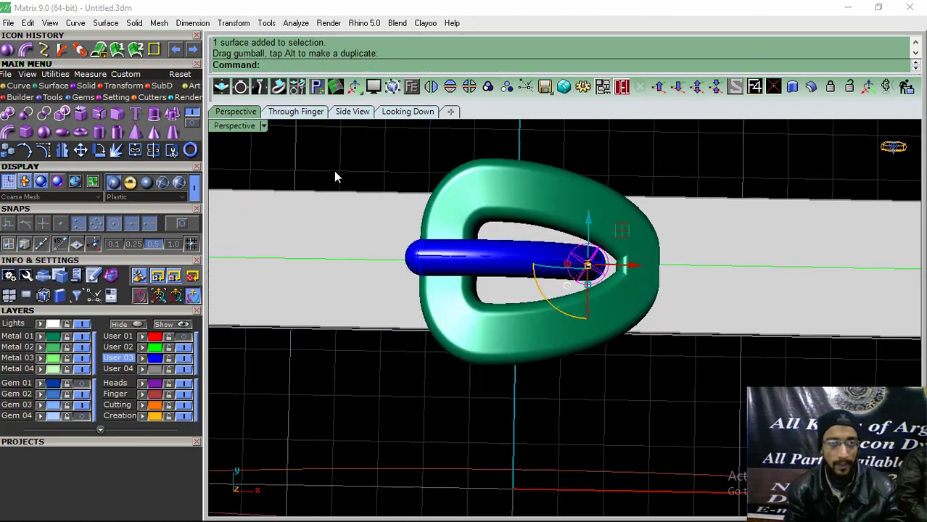
{"action": "right_click_drag", "start_coordinate": [594, 290], "coordinate": [552, 298]}
{"action": "scroll", "coordinate": [550, 298], "scroll_direction": "up", "scroll_amount": 3}
Hide the green buckle and blue prong, then raise the sphere half above the strap.
{"action": "left_click", "coordinate": [549, 298]}
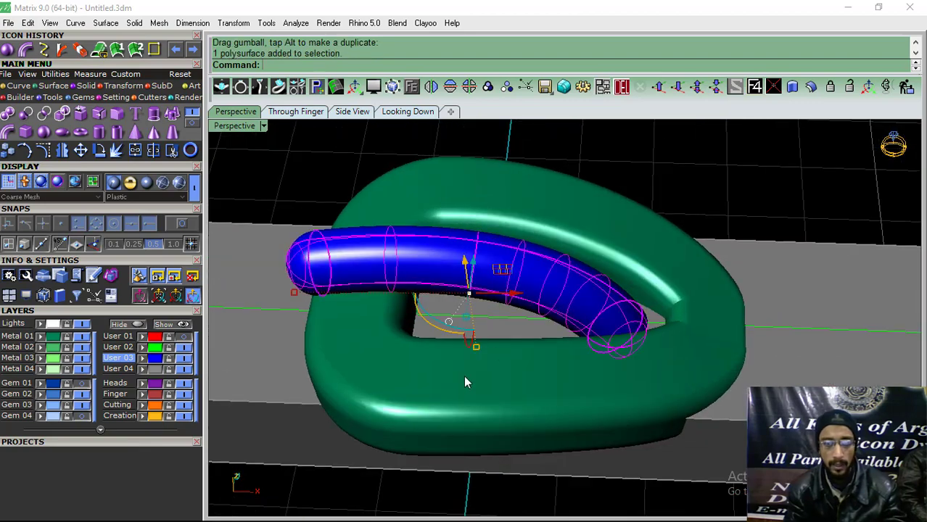
{"action": "left_click", "coordinate": [465, 382], "text": "shift"}
{"action": "key", "text": "Delete"}
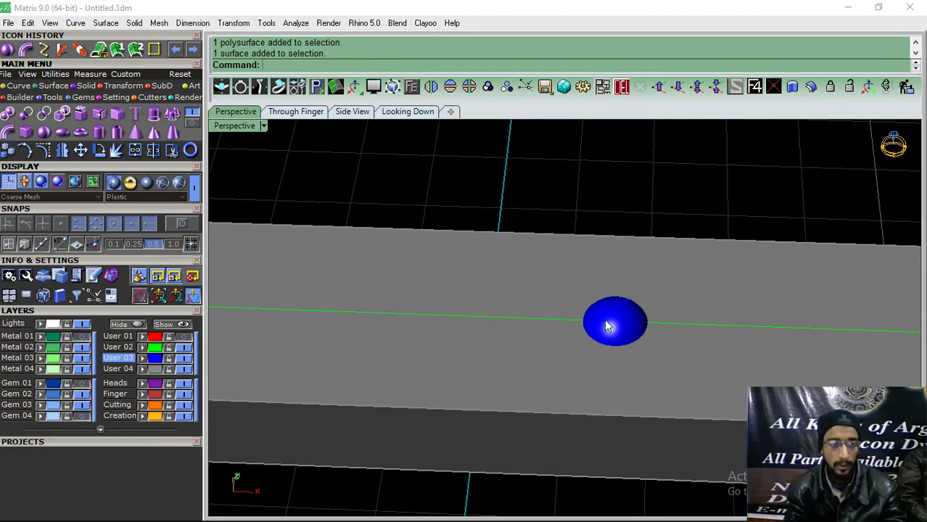
{"action": "right_click_drag", "start_coordinate": [608, 326], "coordinate": [517, 321]}
{"action": "scroll", "coordinate": [517, 321], "scroll_direction": "up", "scroll_amount": 3}
{"action": "left_click", "coordinate": [524, 354]}
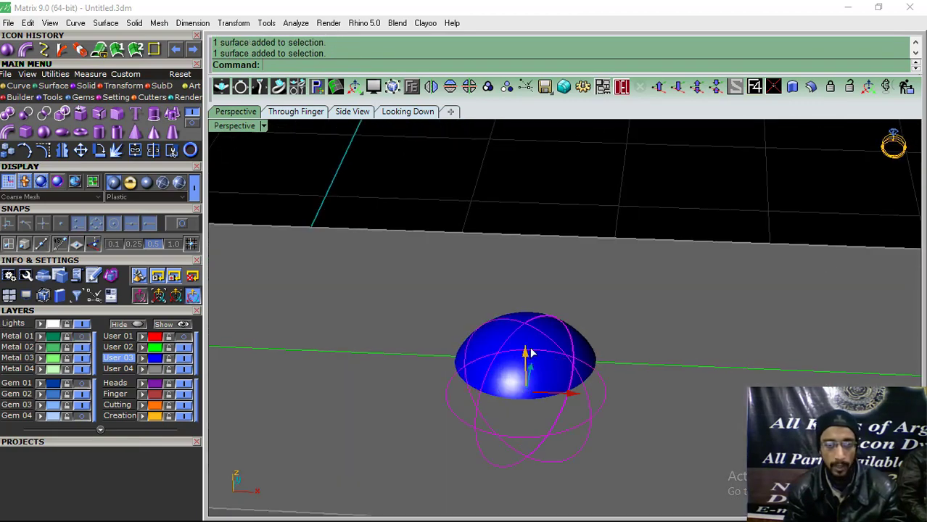
{"action": "left_click_drag", "start_coordinate": [530, 352], "coordinate": [530, 315]}
Boolean-subtract the sphere from the strap, then undo the cut.
{"action": "left_click", "coordinate": [666, 305]}
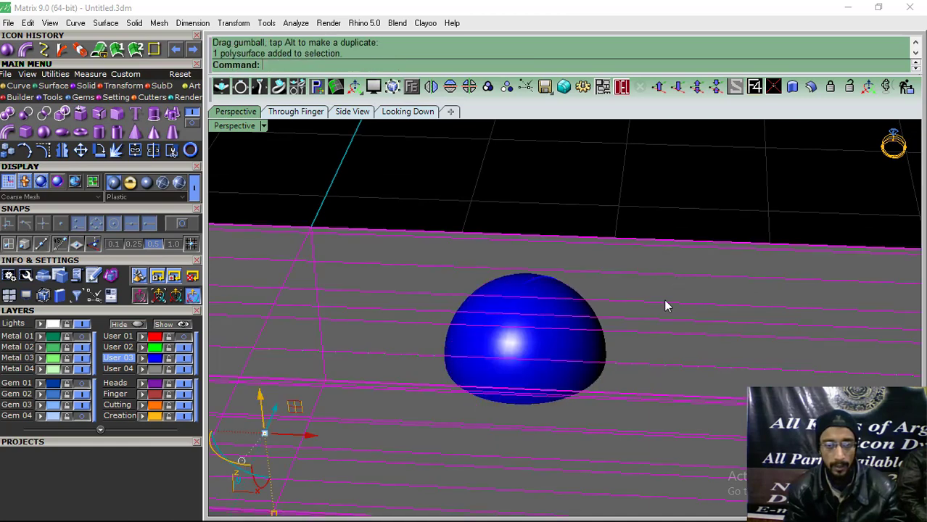
{"action": "left_click", "coordinate": [26, 114]}
{"action": "left_click", "coordinate": [525, 337]}
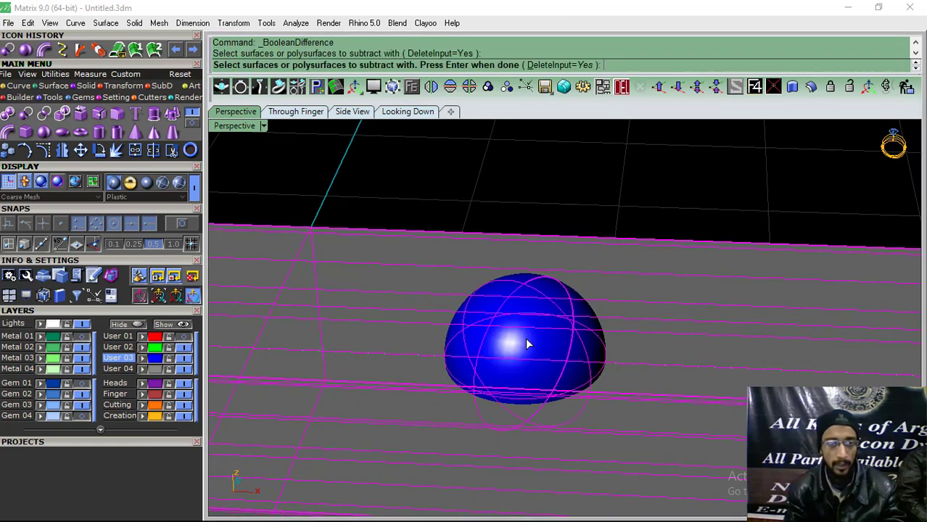
{"action": "key", "text": "Return"}
{"action": "key", "text": "ctrl+z"}
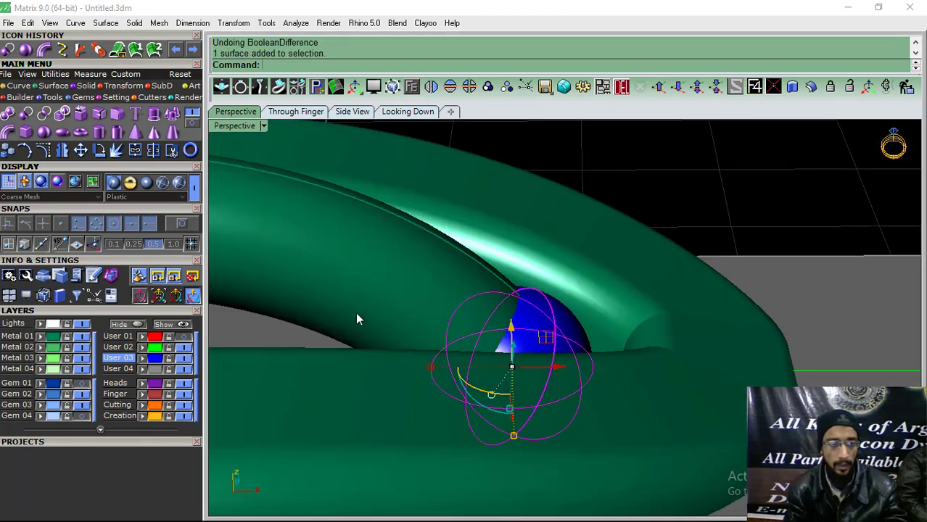
{"action": "right_click_drag", "start_coordinate": [355, 312], "coordinate": [404, 356]}
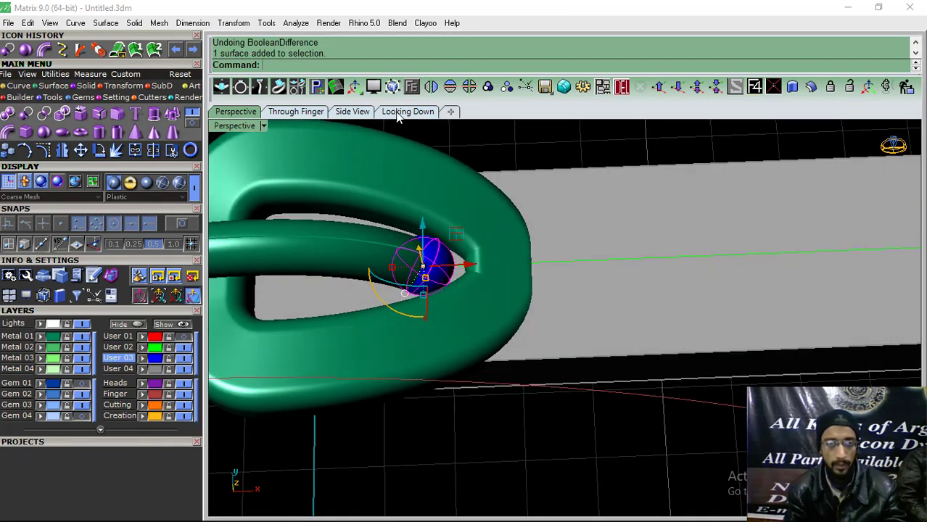
Copy the sphere, move it 3 along the X arrow, then undo the move.
{"action": "key", "text": "ctrl+c"}
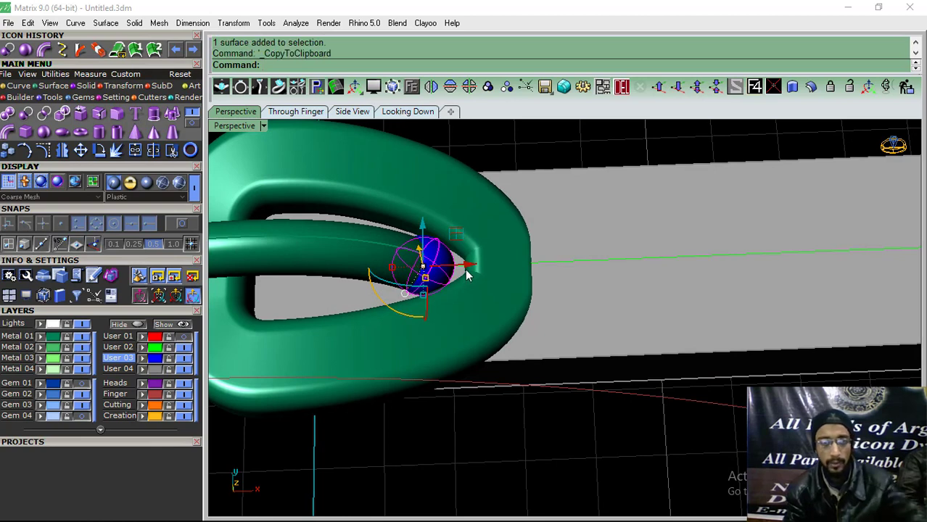
{"action": "left_click", "coordinate": [468, 266]}
{"action": "type", "text": "3"}
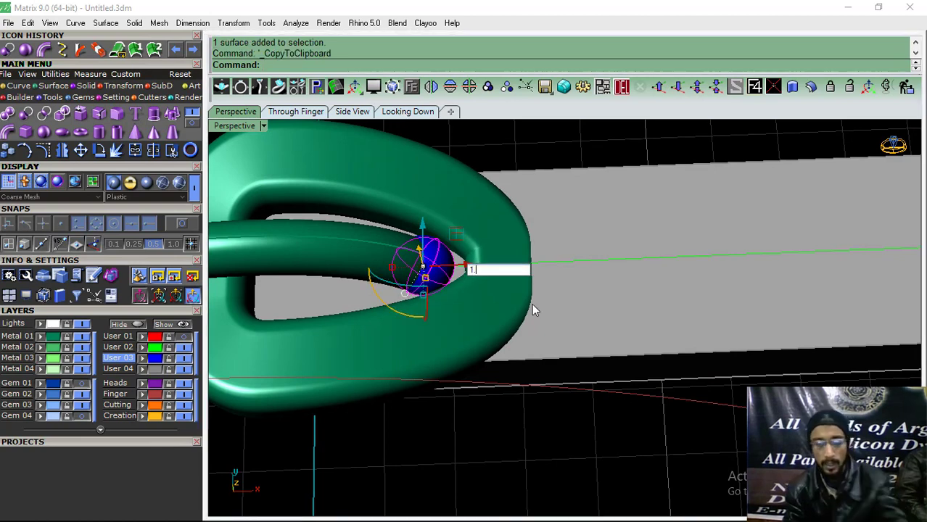
{"action": "key", "text": "Return"}
{"action": "key", "text": "ctrl+z"}
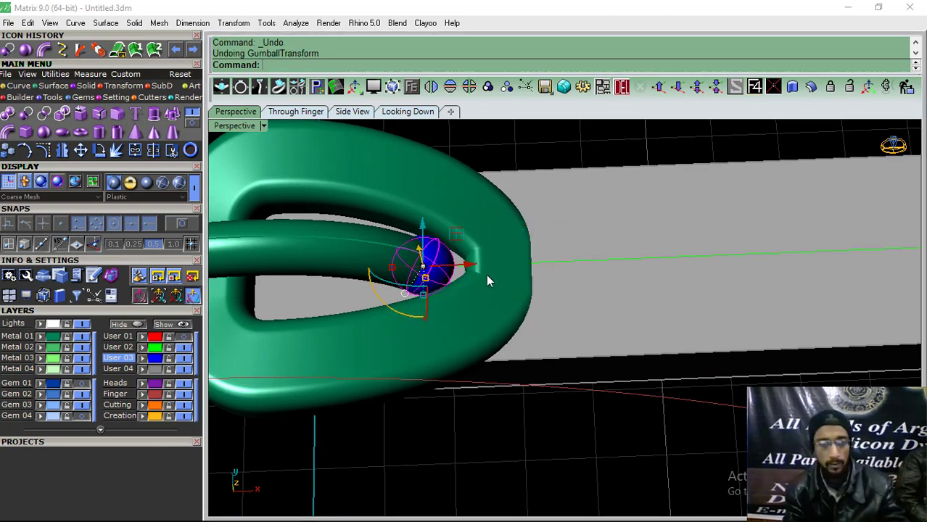
{"action": "left_click", "coordinate": [407, 112]}
{"action": "scroll", "coordinate": [374, 276], "scroll_direction": "down", "scroll_amount": 5}
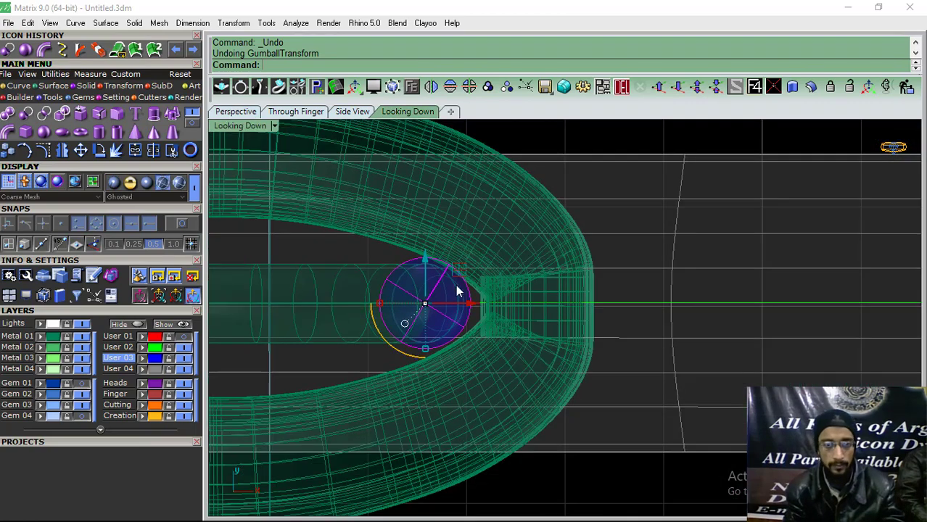
{"action": "left_click", "coordinate": [18, 155]}
{"action": "scroll", "coordinate": [364, 274], "scroll_direction": "down", "scroll_amount": 3}
{"action": "left_click", "coordinate": [394, 289]}
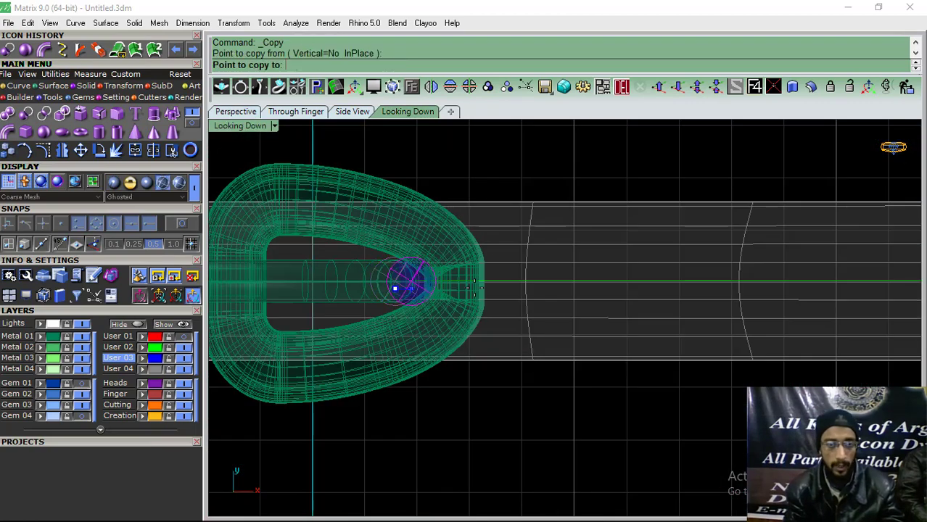
{"action": "left_click", "coordinate": [611, 287]}
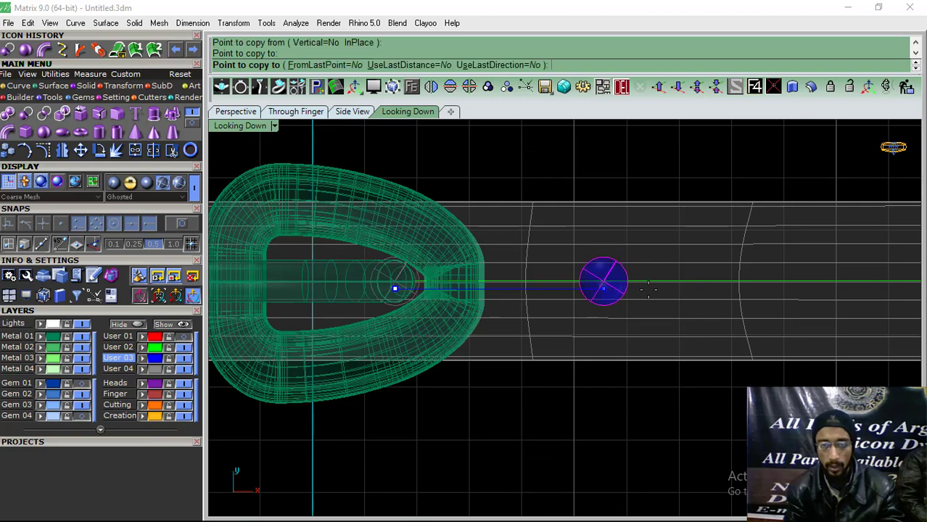
{"action": "right_click_drag", "start_coordinate": [664, 287], "coordinate": [414, 294]}
{"action": "left_click", "coordinate": [601, 298]}
{"action": "scroll", "coordinate": [601, 297], "scroll_direction": "down", "scroll_amount": 1}
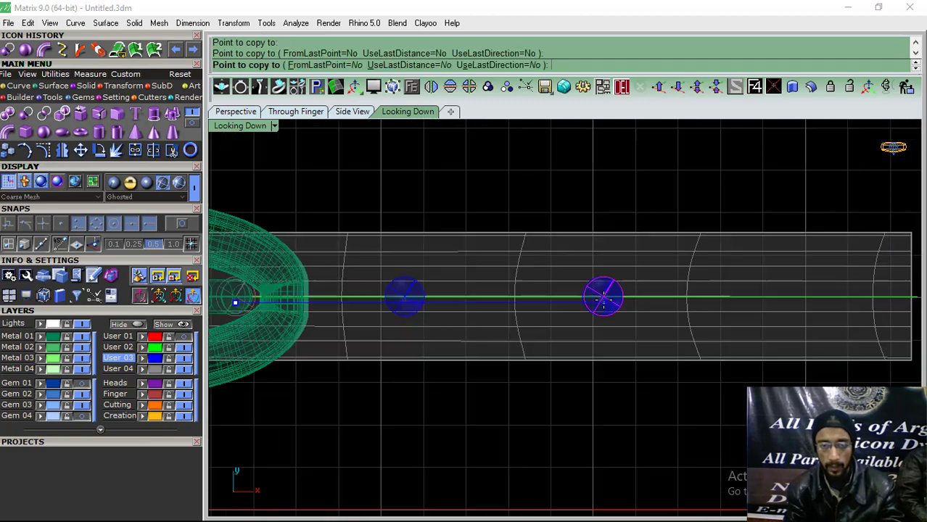
{"action": "scroll", "coordinate": [601, 297], "scroll_direction": "down", "scroll_amount": 3}
{"action": "key", "text": "Return"}
{"action": "scroll", "coordinate": [585, 195], "scroll_direction": "down", "scroll_amount": 2}
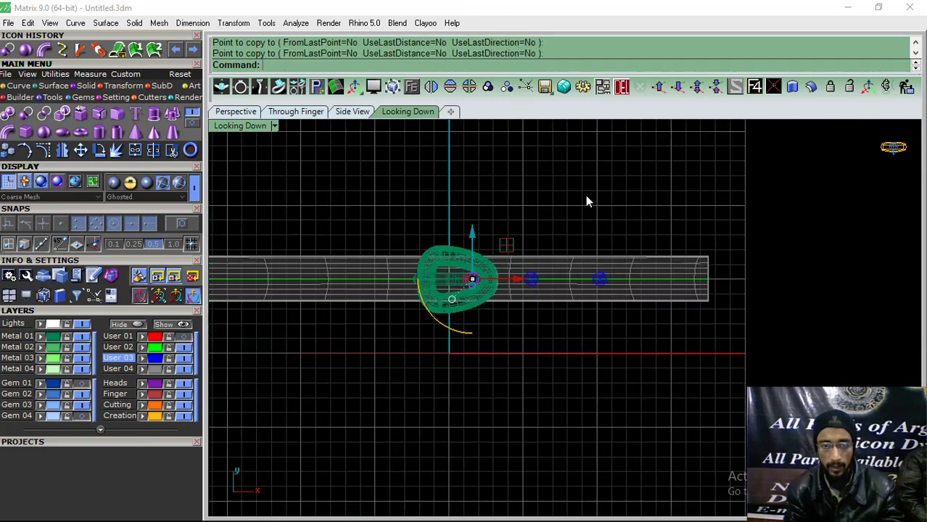
{"action": "scroll", "coordinate": [585, 195], "scroll_direction": "down", "scroll_amount": 2}
{"action": "left_click", "coordinate": [236, 111]}
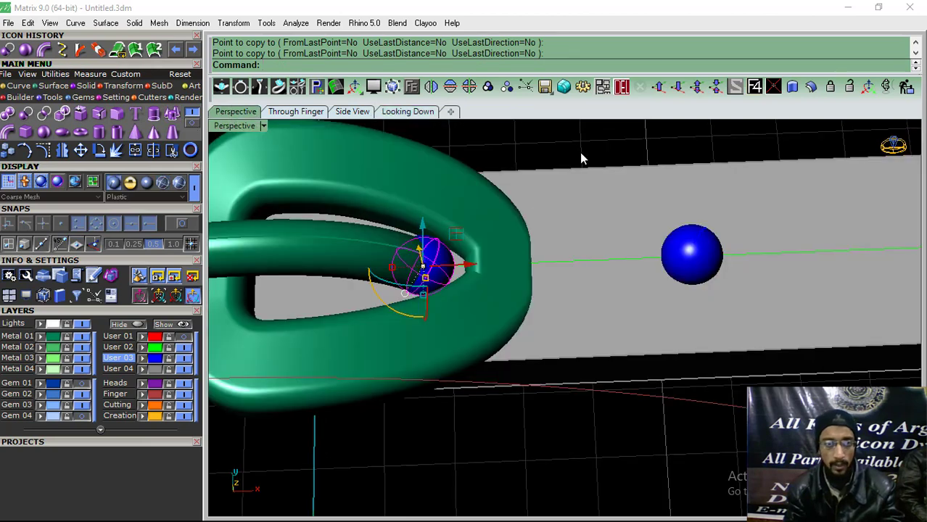
{"action": "left_click", "coordinate": [578, 223]}
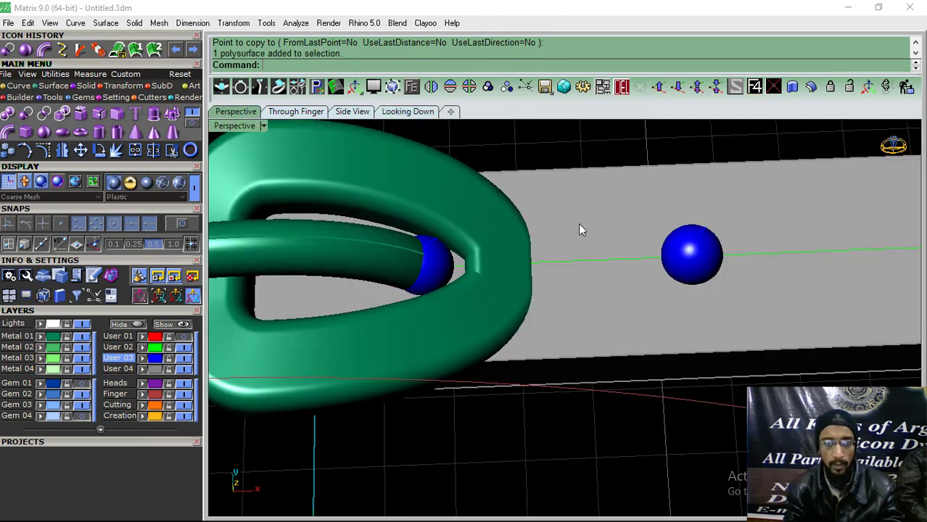
{"action": "left_click", "coordinate": [26, 114]}
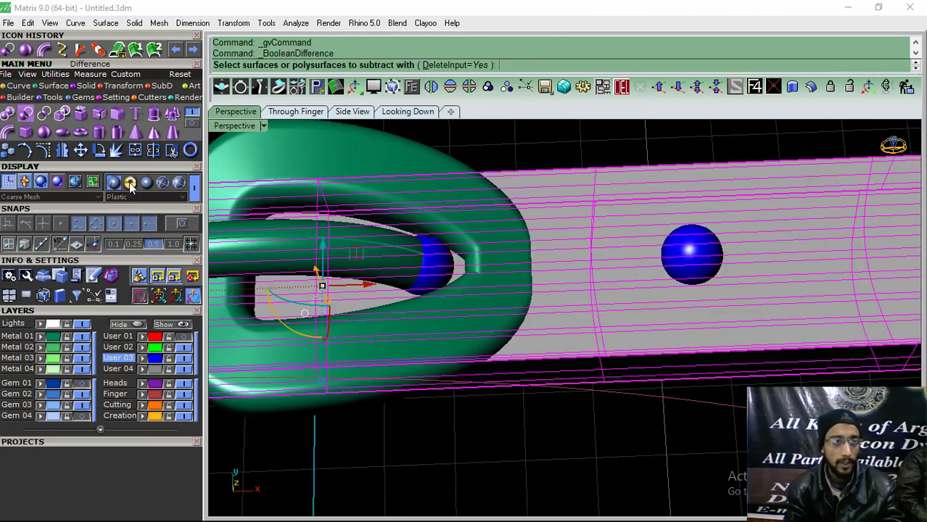
{"action": "left_click", "coordinate": [156, 360]}
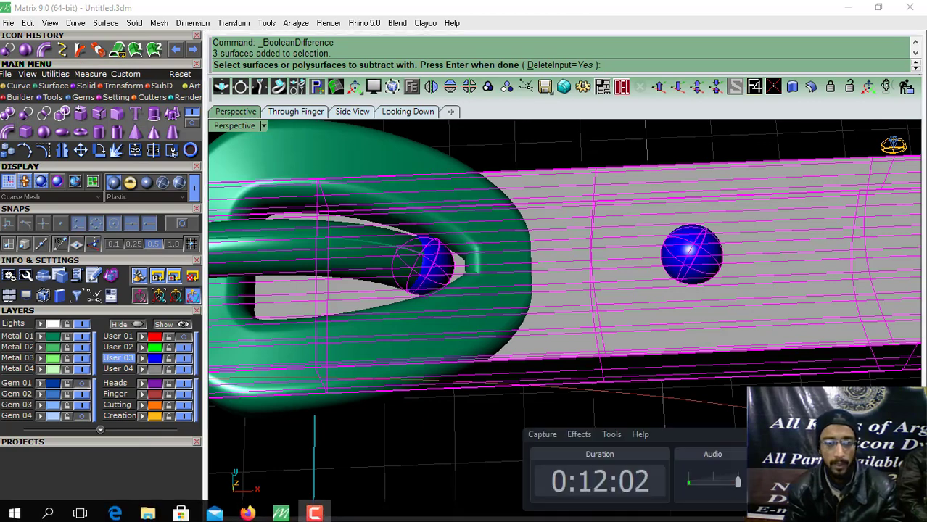
{"action": "key", "text": "ctrl+z"}
{"action": "right_click_drag", "start_coordinate": [453, 292], "coordinate": [517, 348]}
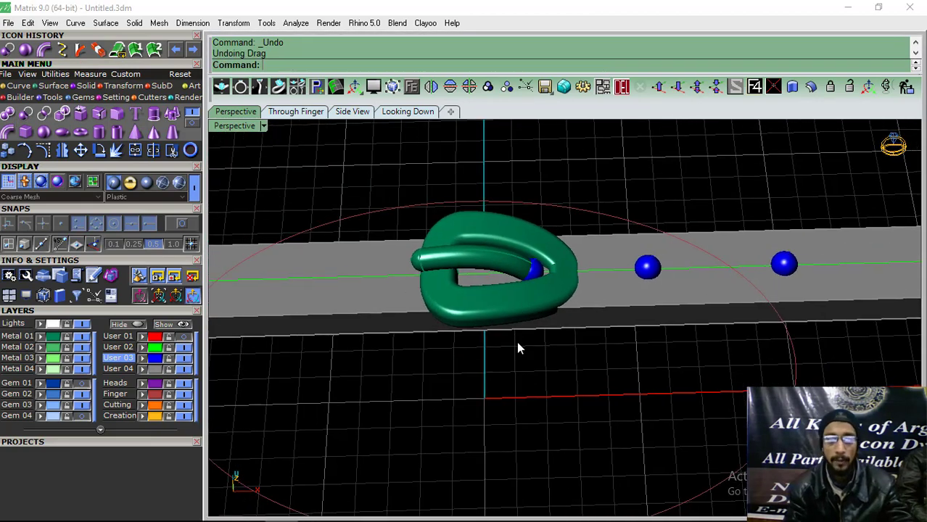
{"action": "left_click", "coordinate": [599, 290]}
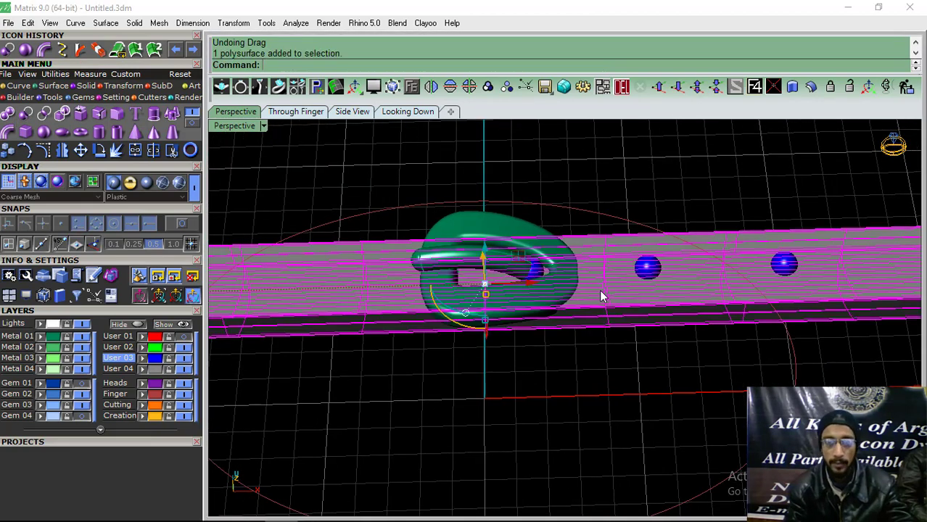
{"action": "left_click", "coordinate": [25, 116]}
{"action": "left_click", "coordinate": [156, 360]}
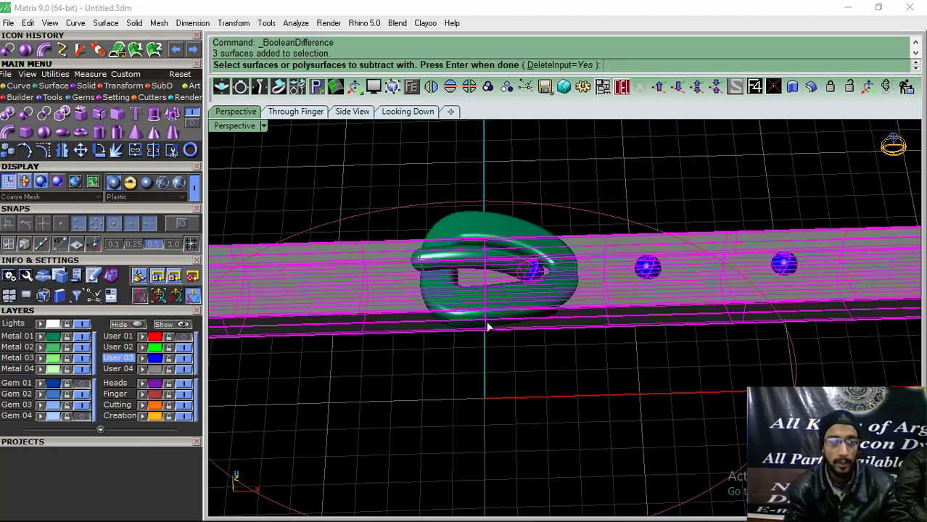
{"action": "mouse_move", "coordinate": [487, 328]}
{"action": "right_mouse_down", "text": "shift"}
{"action": "mouse_move", "coordinate": [570, 299]}
{"action": "mouse_move", "coordinate": [604, 420]}
{"action": "mouse_move", "coordinate": [620, 213]}
{"action": "mouse_move", "coordinate": [588, 489]}
{"action": "mouse_move", "coordinate": [652, 243]}
{"action": "right_mouse_up", "text": "shift"}
{"action": "key", "text": "Return"}
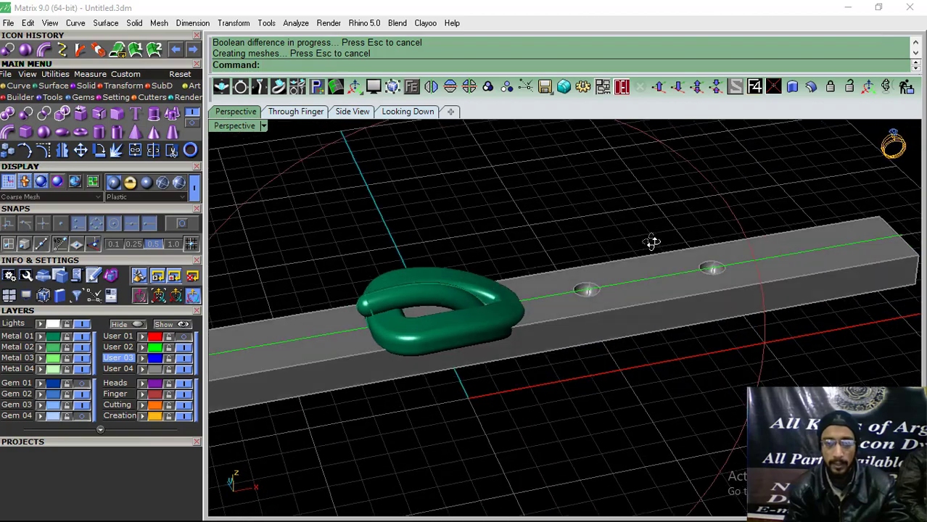
{"action": "key", "text": "ctrl+z"}
{"action": "key", "text": "Escape"}
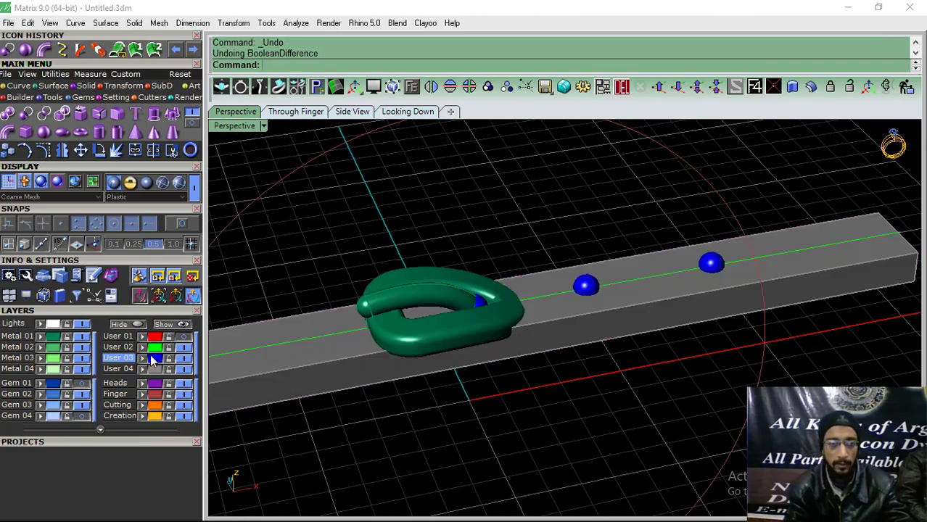
{"action": "left_click", "coordinate": [153, 361]}
Stretch the three spheres vertically so they pass fully through the strap.
{"action": "right_click_drag", "start_coordinate": [555, 320], "coordinate": [623, 343]}
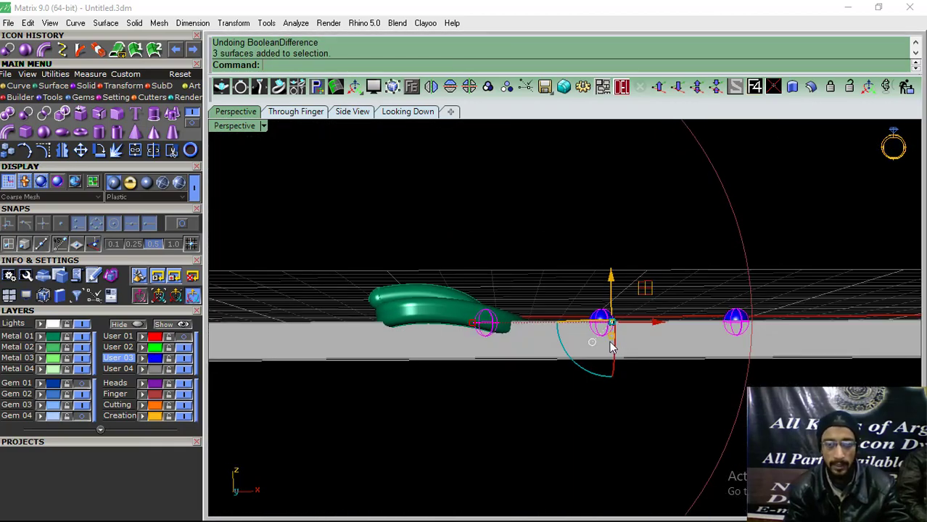
{"action": "left_click_drag", "start_coordinate": [611, 336], "coordinate": [606, 379]}
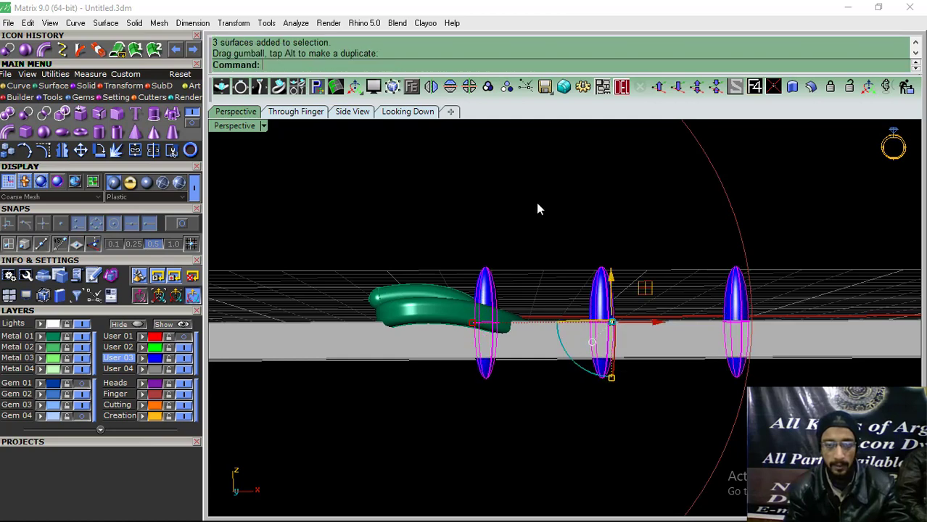
{"action": "right_click_drag", "start_coordinate": [538, 207], "coordinate": [543, 322]}
{"action": "scroll", "coordinate": [547, 327], "scroll_direction": "up", "scroll_amount": 3}
Subtract the stretched spheres from the strap with Boolean Difference and inspect the holes.
{"action": "left_click", "coordinate": [553, 335]}
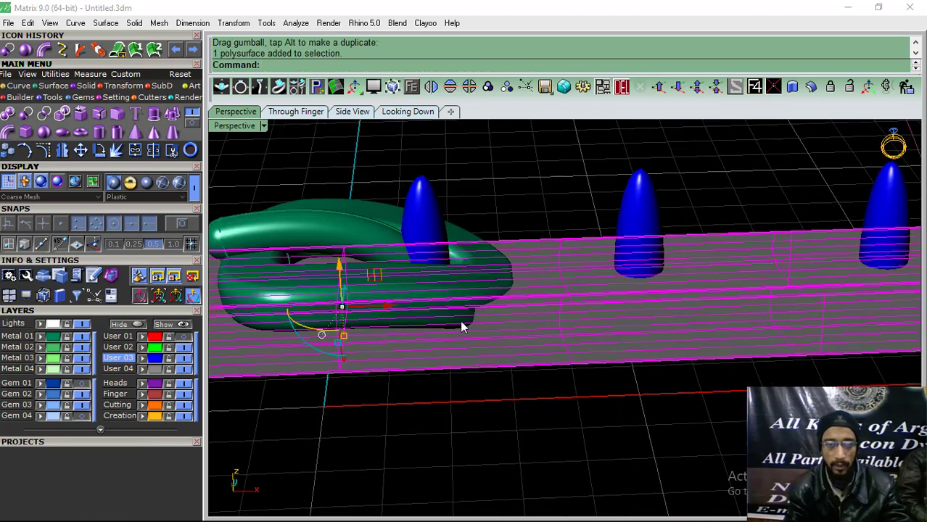
{"action": "left_click", "coordinate": [57, 131]}
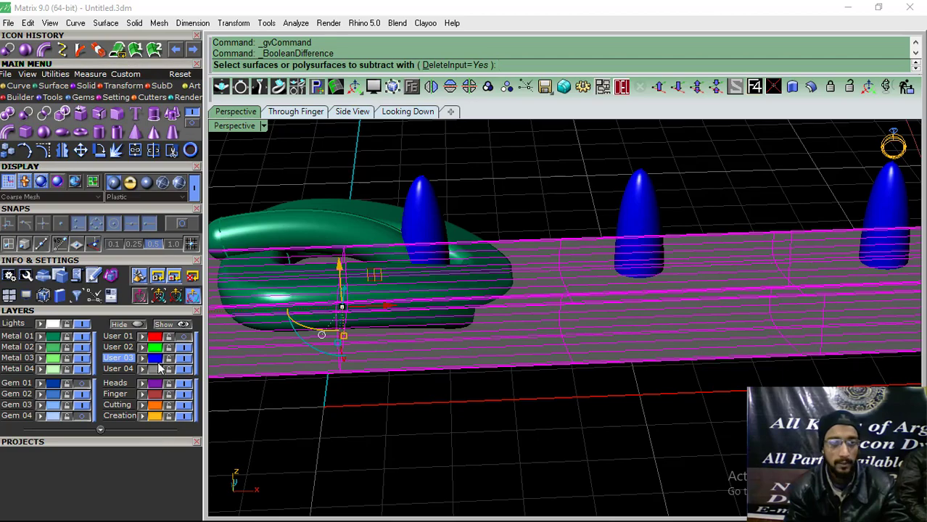
{"action": "left_click", "coordinate": [638, 232]}
{"action": "key", "text": "Return"}
{"action": "scroll", "coordinate": [620, 251], "scroll_direction": "up", "scroll_amount": 3}
{"action": "mouse_move", "coordinate": [620, 251]}
{"action": "right_mouse_down"}
{"action": "mouse_move", "coordinate": [611, 433]}
{"action": "mouse_move", "coordinate": [627, 363]}
{"action": "mouse_move", "coordinate": [558, 247]}
{"action": "mouse_move", "coordinate": [586, 247]}
{"action": "mouse_move", "coordinate": [595, 499]}
{"action": "mouse_move", "coordinate": [614, 341]}
{"action": "mouse_move", "coordinate": [561, 303]}
{"action": "mouse_move", "coordinate": [575, 299]}
{"action": "mouse_move", "coordinate": [585, 412]}
{"action": "mouse_move", "coordinate": [612, 490]}
{"action": "mouse_move", "coordinate": [548, 327]}
{"action": "mouse_move", "coordinate": [295, 514]}
{"action": "right_mouse_up"}
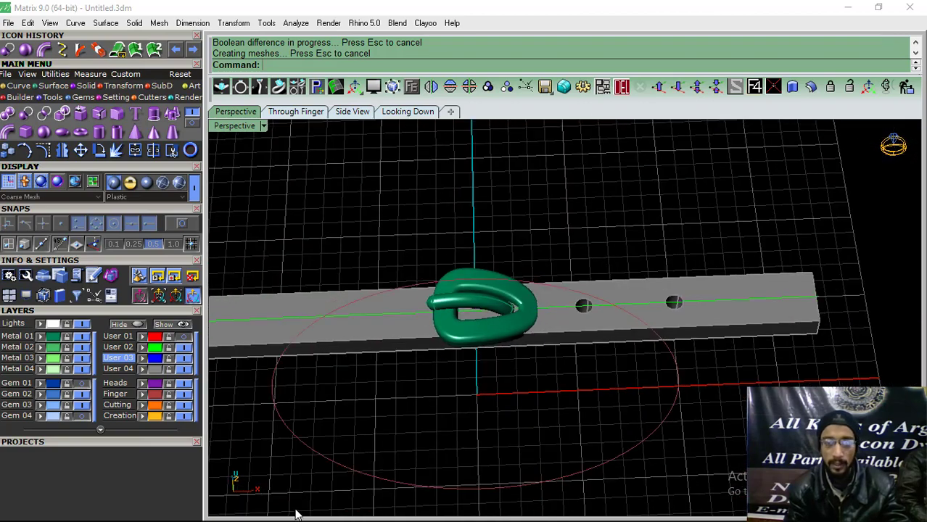
{"action": "left_click", "coordinate": [314, 509]}
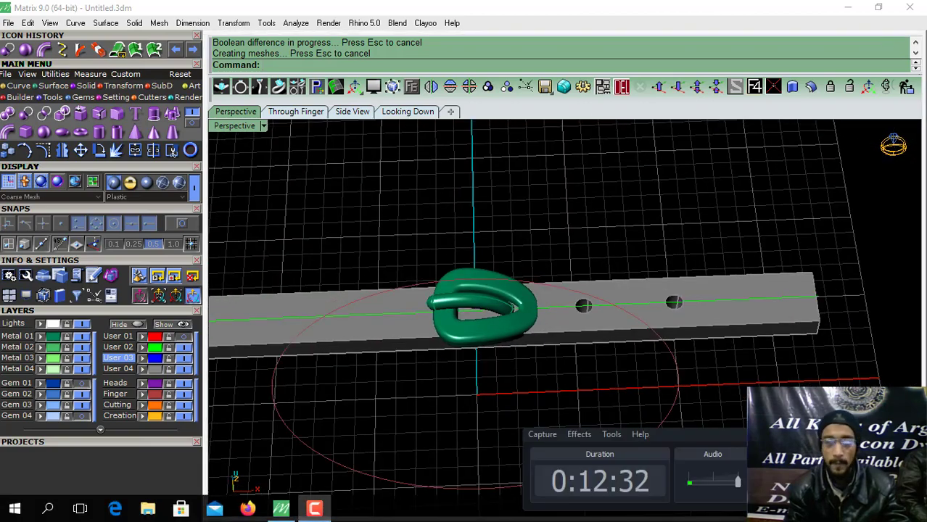
Orbit the holed strap from low, high and top-down angles, ending in Side View.
{"action": "mouse_move", "coordinate": [641, 263]}
{"action": "right_mouse_down"}
{"action": "mouse_move", "coordinate": [600, 303]}
{"action": "mouse_move", "coordinate": [590, 362]}
{"action": "mouse_move", "coordinate": [583, 275]}
{"action": "mouse_move", "coordinate": [672, 326]}
{"action": "mouse_move", "coordinate": [610, 337]}
{"action": "mouse_move", "coordinate": [573, 319]}
{"action": "mouse_move", "coordinate": [602, 383]}
{"action": "mouse_move", "coordinate": [575, 490]}
{"action": "mouse_move", "coordinate": [606, 505]}
{"action": "mouse_move", "coordinate": [602, 344]}
{"action": "right_mouse_up"}
{"action": "scroll", "coordinate": [610, 337], "scroll_direction": "up", "scroll_amount": 5}
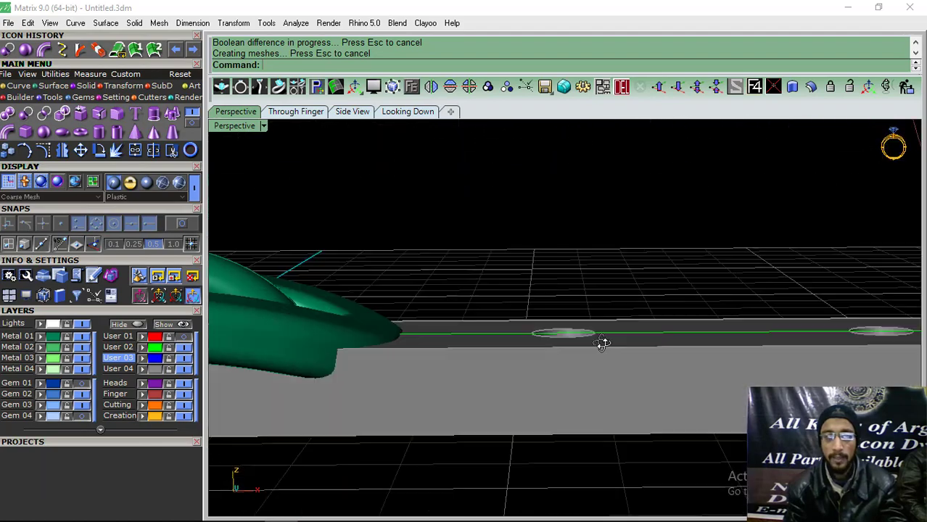
{"action": "scroll", "coordinate": [602, 344], "scroll_direction": "down", "scroll_amount": 5}
{"action": "mouse_move", "coordinate": [628, 227]}
{"action": "right_mouse_down"}
{"action": "mouse_move", "coordinate": [573, 314]}
{"action": "mouse_move", "coordinate": [567, 341]}
{"action": "right_mouse_up"}
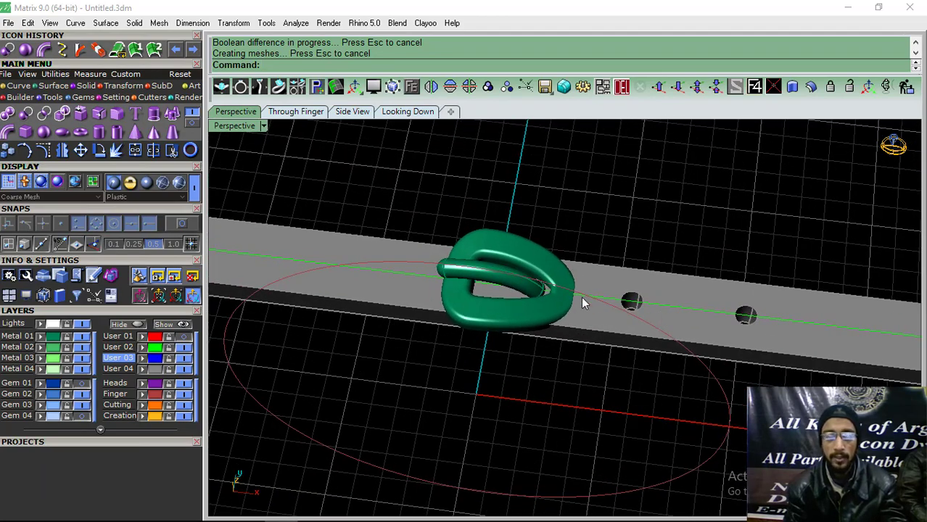
{"action": "right_click_drag", "start_coordinate": [582, 297], "coordinate": [600, 367]}
{"action": "scroll", "coordinate": [600, 366], "scroll_direction": "up", "scroll_amount": 3}
{"action": "scroll", "coordinate": [596, 430], "scroll_direction": "up", "scroll_amount": 2}
{"action": "mouse_move", "coordinate": [596, 430]}
{"action": "right_mouse_down"}
{"action": "mouse_move", "coordinate": [586, 266]}
{"action": "mouse_move", "coordinate": [525, 285]}
{"action": "mouse_move", "coordinate": [537, 343]}
{"action": "mouse_move", "coordinate": [553, 337]}
{"action": "right_mouse_up"}
{"action": "mouse_move", "coordinate": [564, 277]}
{"action": "right_mouse_down"}
{"action": "mouse_move", "coordinate": [554, 369]}
{"action": "mouse_move", "coordinate": [559, 116]}
{"action": "mouse_move", "coordinate": [558, 414]}
{"action": "mouse_move", "coordinate": [581, 267]}
{"action": "mouse_move", "coordinate": [613, 261]}
{"action": "mouse_move", "coordinate": [584, 317]}
{"action": "right_mouse_up"}
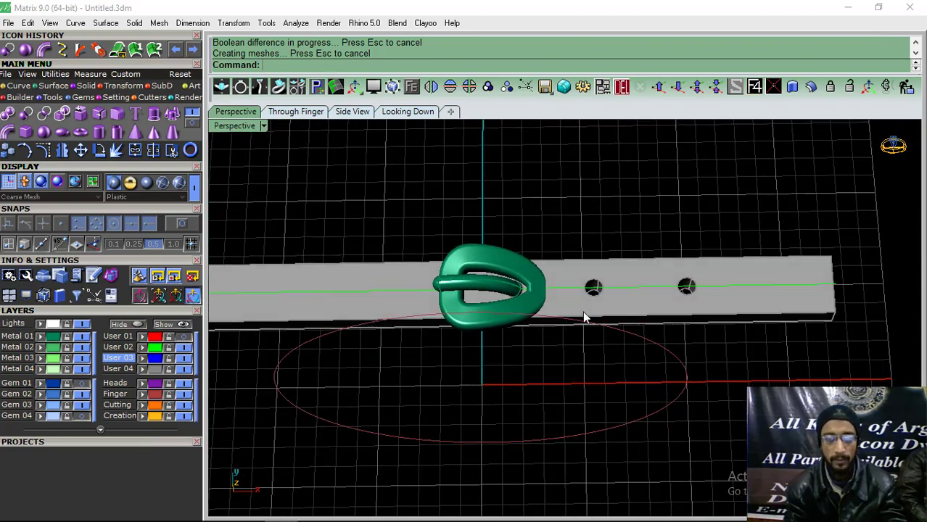
{"action": "mouse_move", "coordinate": [445, 319]}
{"action": "right_mouse_down"}
{"action": "mouse_move", "coordinate": [446, 393]}
{"action": "mouse_move", "coordinate": [410, 275]}
{"action": "mouse_move", "coordinate": [558, 345]}
{"action": "right_mouse_up"}
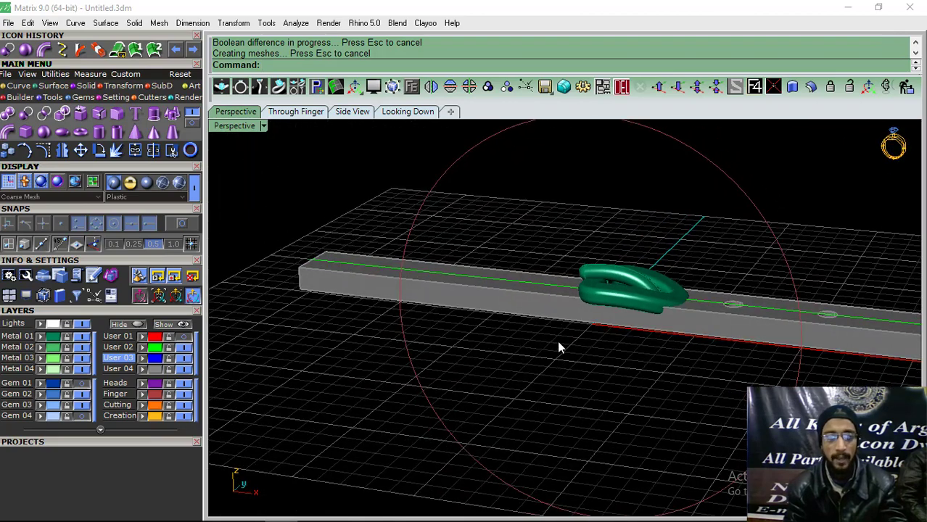
{"action": "left_click", "coordinate": [352, 111]}
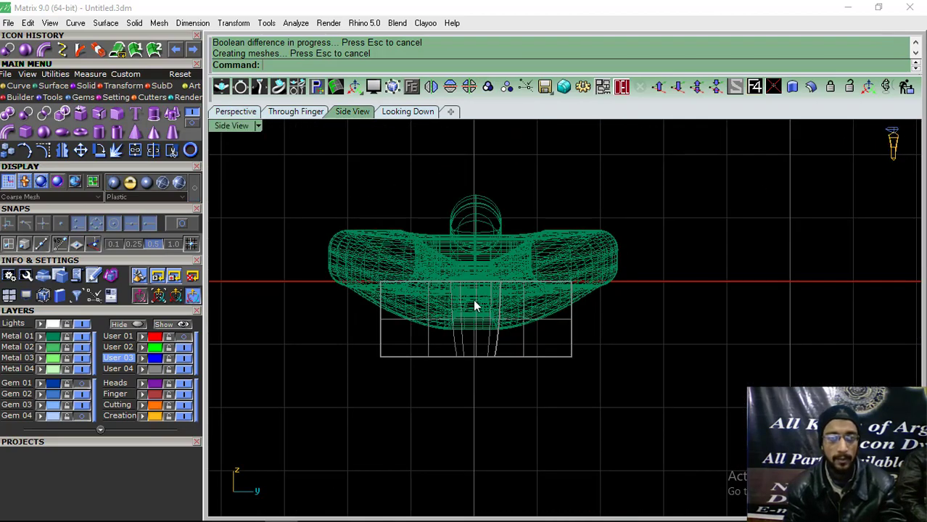
Draw a snapped three-point rounded-corner rectangle from the strap's lower-right corner.
{"action": "right_click_drag", "start_coordinate": [475, 306], "coordinate": [406, 300]}
{"action": "left_click", "coordinate": [14, 85]}
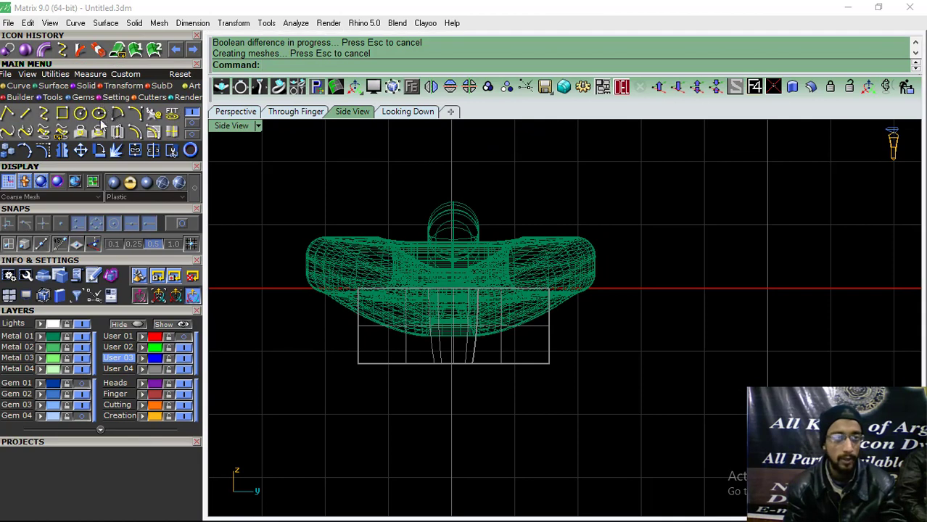
{"action": "left_click", "coordinate": [61, 113]}
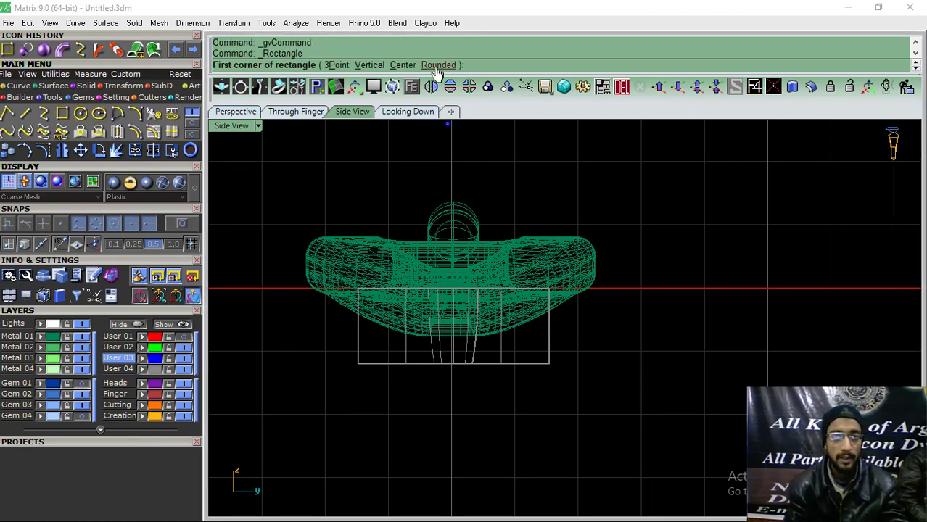
{"action": "left_click", "coordinate": [438, 66]}
{"action": "left_click", "coordinate": [336, 65]}
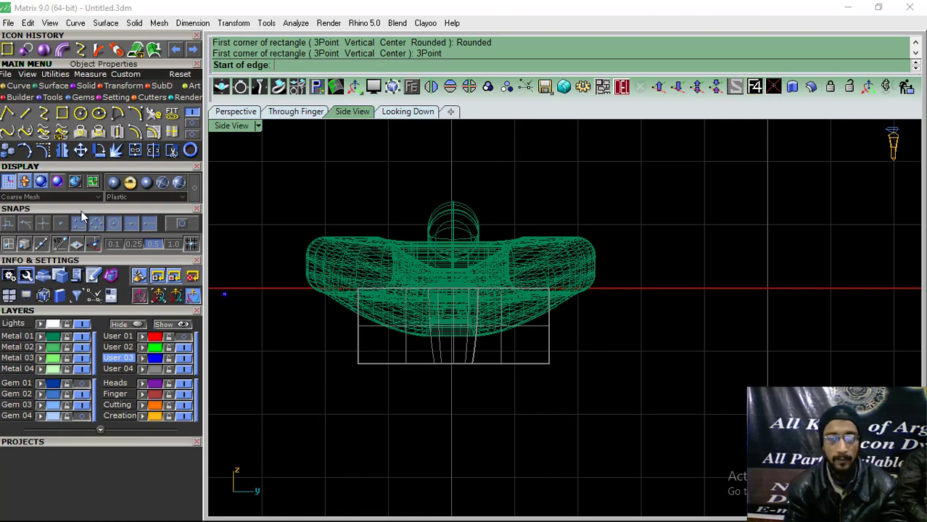
{"action": "left_click", "coordinate": [172, 229]}
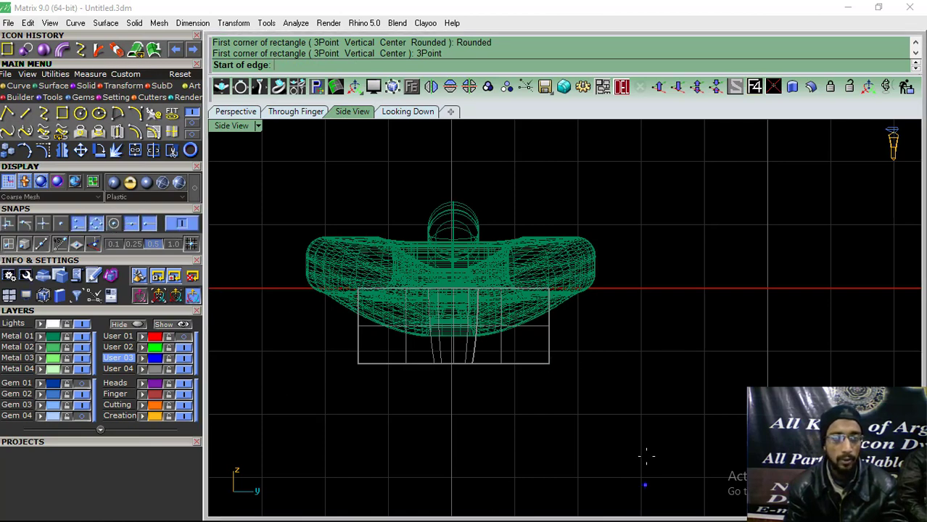
{"action": "left_click", "coordinate": [550, 362]}
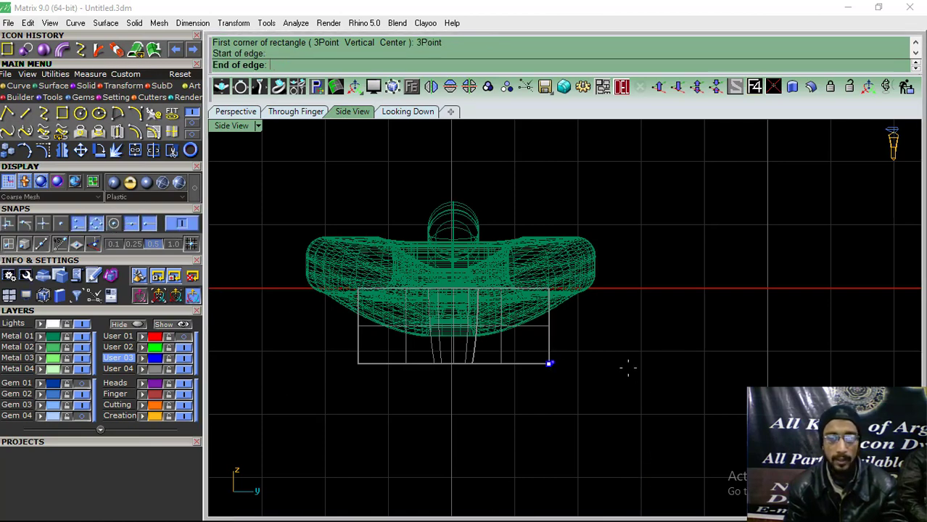
{"action": "left_click", "coordinate": [793, 364]}
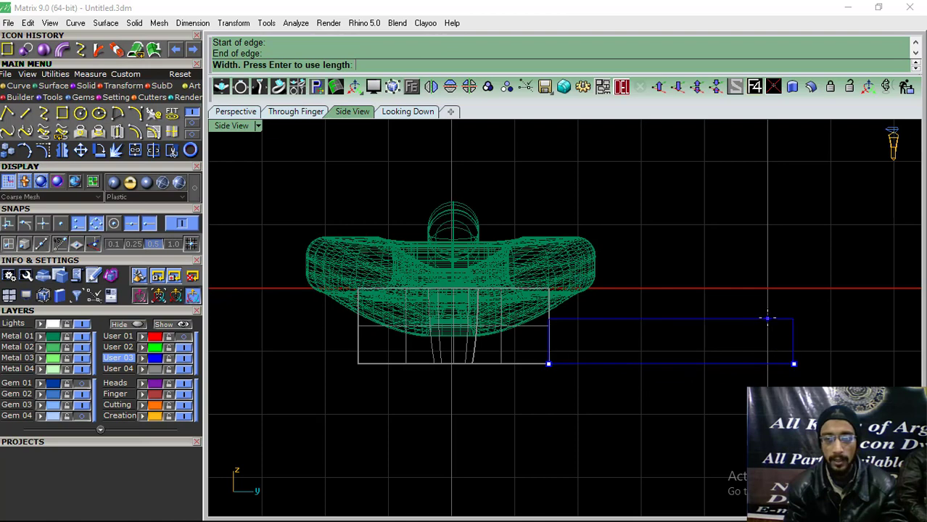
{"action": "left_click", "coordinate": [796, 232]}
{"action": "scroll", "coordinate": [750, 260], "scroll_direction": "up", "scroll_amount": 2}
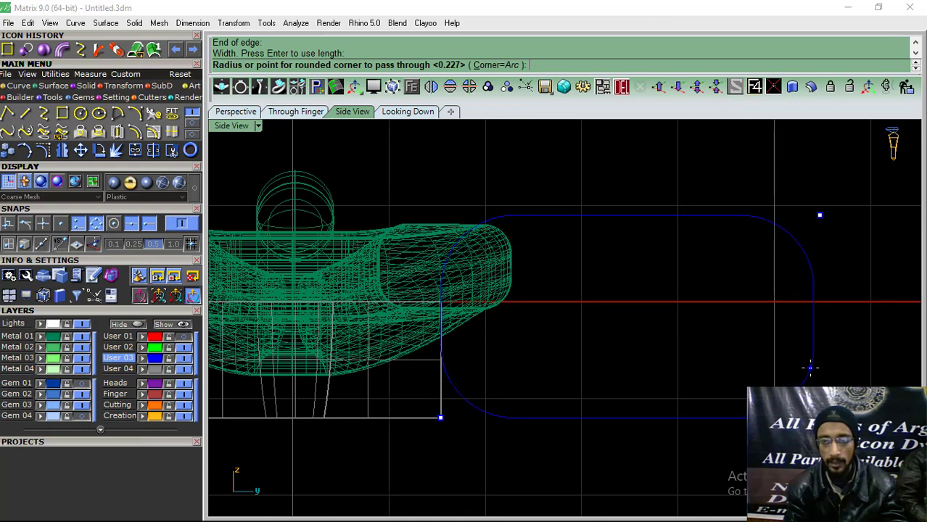
{"action": "left_click", "coordinate": [810, 367]}
Move the rounded rectangle along the strap in top view until it lines up with the strap's end.
{"action": "left_click", "coordinate": [811, 251]}
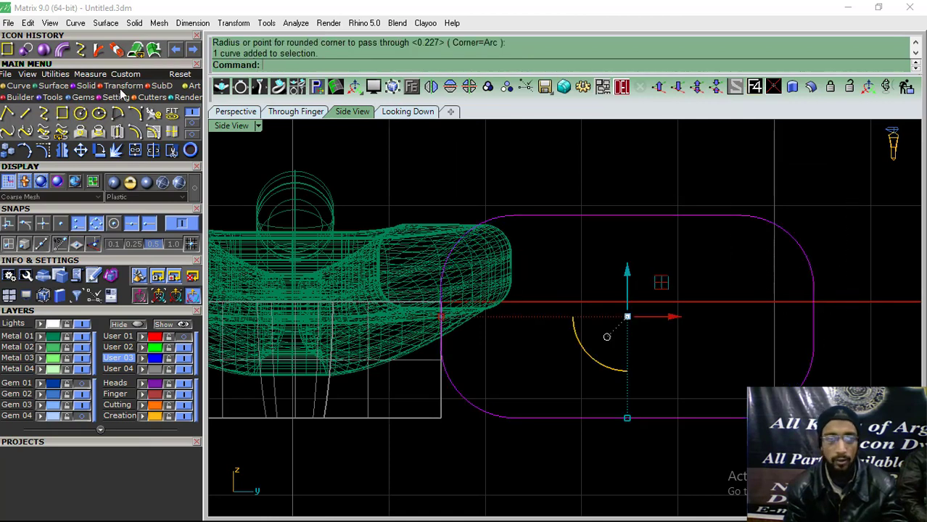
{"action": "scroll", "coordinate": [681, 339], "scroll_direction": "down", "scroll_amount": 4}
{"action": "left_click_drag", "start_coordinate": [705, 322], "coordinate": [626, 339]}
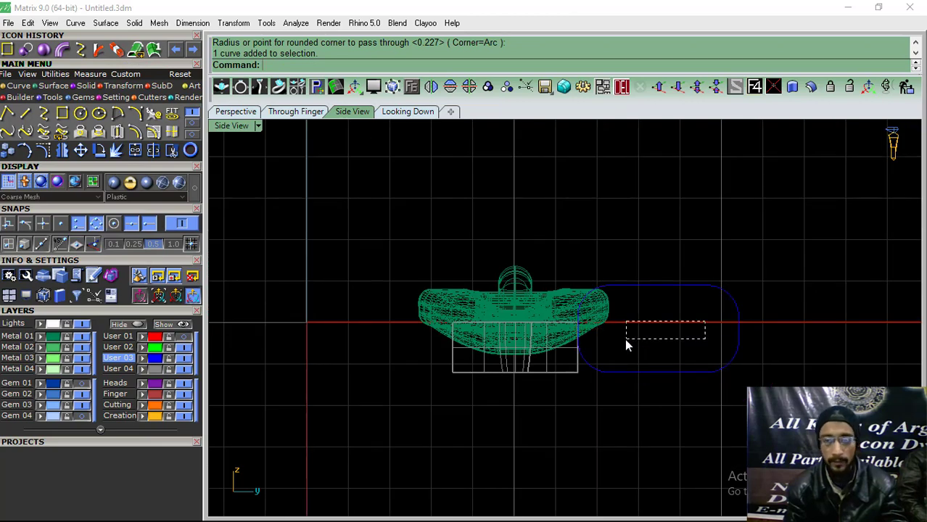
{"action": "left_click", "coordinate": [705, 319]}
{"action": "left_click_drag", "start_coordinate": [701, 328], "coordinate": [558, 347]}
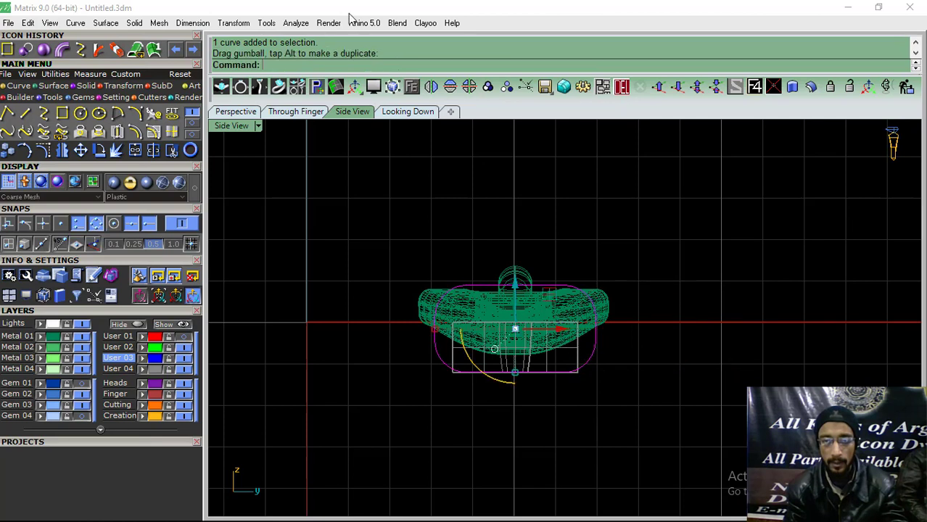
{"action": "left_click", "coordinate": [405, 112]}
{"action": "left_click_drag", "start_coordinate": [690, 245], "coordinate": [573, 252]}
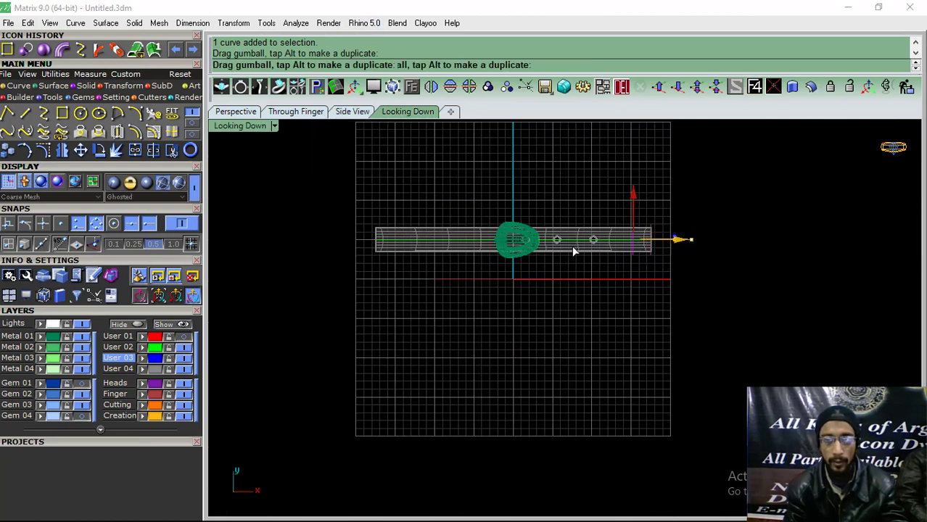
{"action": "left_click_drag", "start_coordinate": [437, 256], "coordinate": [415, 261]}
{"action": "scroll", "coordinate": [371, 233], "scroll_direction": "up", "scroll_amount": 2}
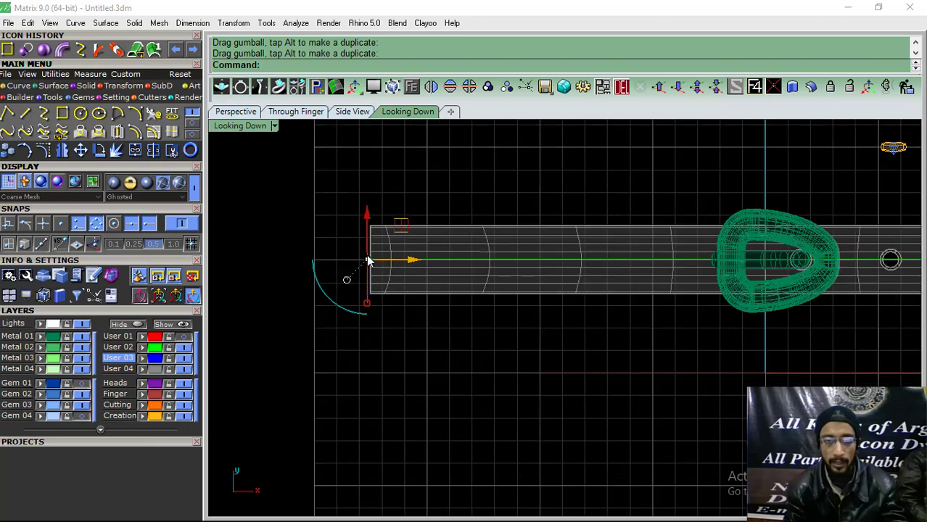
{"action": "scroll", "coordinate": [384, 254], "scroll_direction": "up", "scroll_amount": 2}
{"action": "left_click_drag", "start_coordinate": [405, 276], "coordinate": [440, 285]}
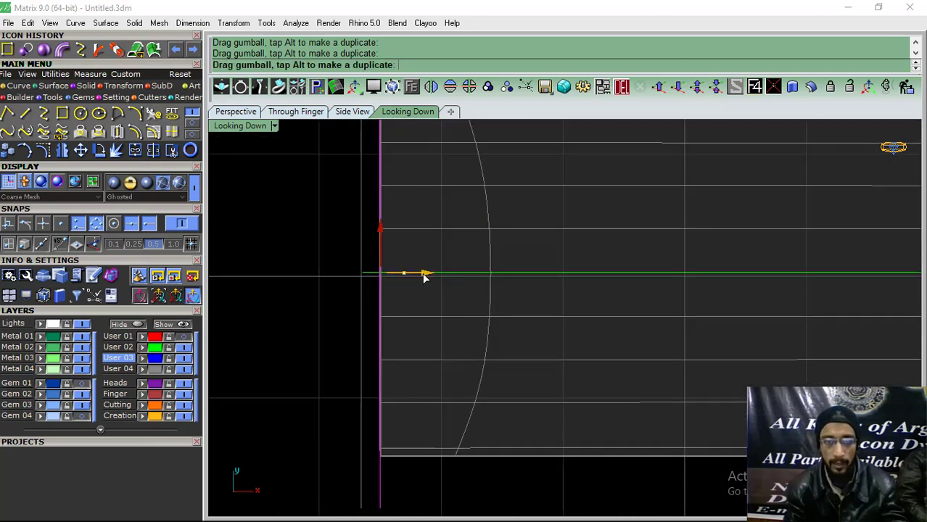
{"action": "scroll", "coordinate": [414, 367], "scroll_direction": "down", "scroll_amount": 2}
{"action": "scroll", "coordinate": [418, 366], "scroll_direction": "up", "scroll_amount": 2}
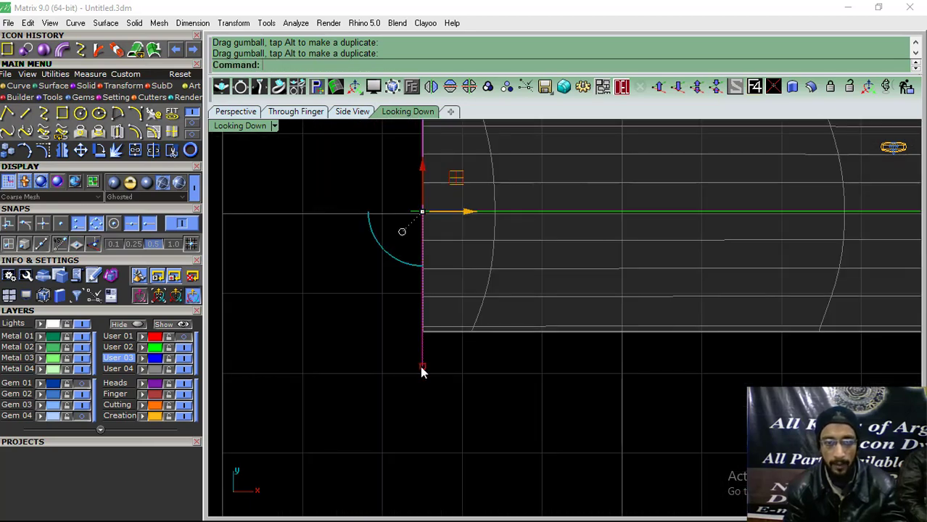
{"action": "mouse_move", "coordinate": [423, 371]}
{"action": "left_mouse_down"}
{"action": "mouse_move", "coordinate": [423, 344]}
{"action": "mouse_move", "coordinate": [441, 333]}
{"action": "left_mouse_up"}
In Perspective, drag the profile curve down until it frames the strap's end face.
{"action": "left_click", "coordinate": [236, 111]}
{"action": "scroll", "coordinate": [338, 335], "scroll_direction": "up", "scroll_amount": 2}
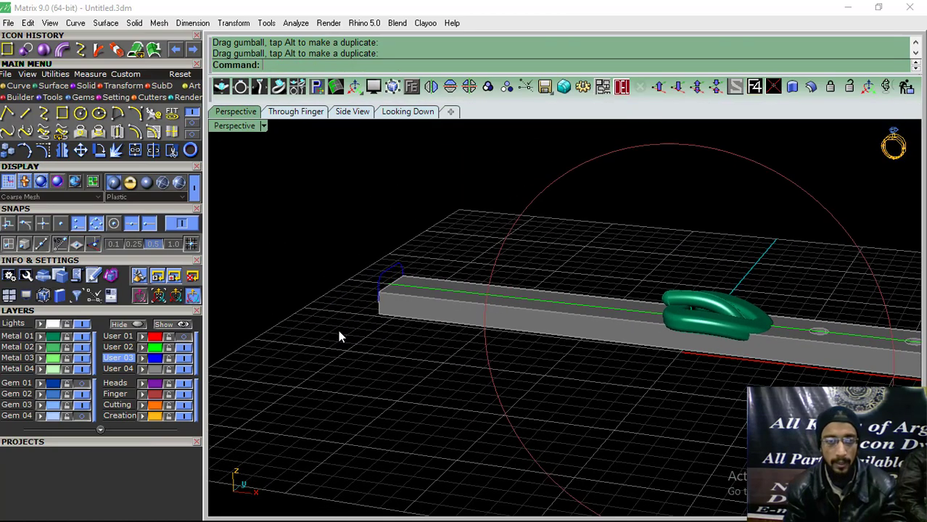
{"action": "right_click_drag", "start_coordinate": [339, 336], "coordinate": [480, 305]}
{"action": "scroll", "coordinate": [424, 293], "scroll_direction": "up", "scroll_amount": 3}
{"action": "left_click", "coordinate": [423, 261]}
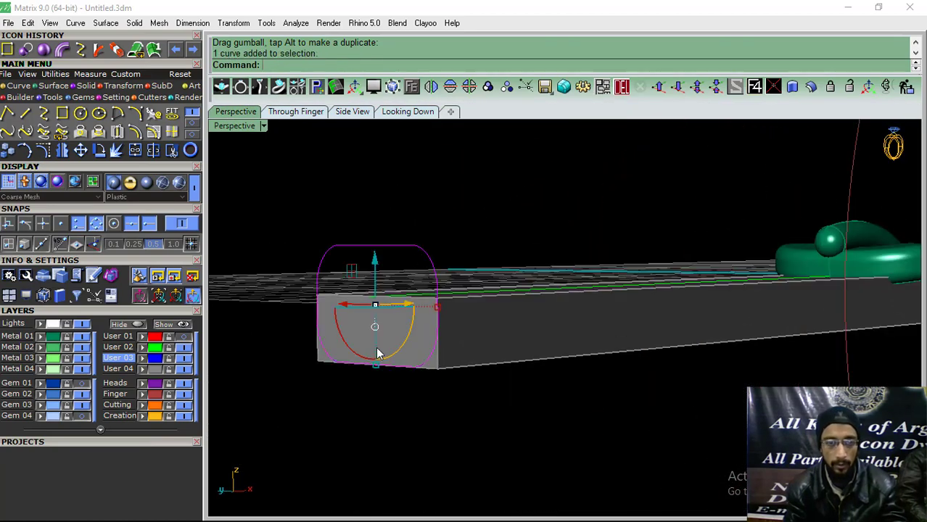
{"action": "mouse_move", "coordinate": [374, 372]}
{"action": "left_mouse_down"}
{"action": "mouse_move", "coordinate": [381, 346]}
{"action": "mouse_move", "coordinate": [373, 357]}
{"action": "left_mouse_up"}
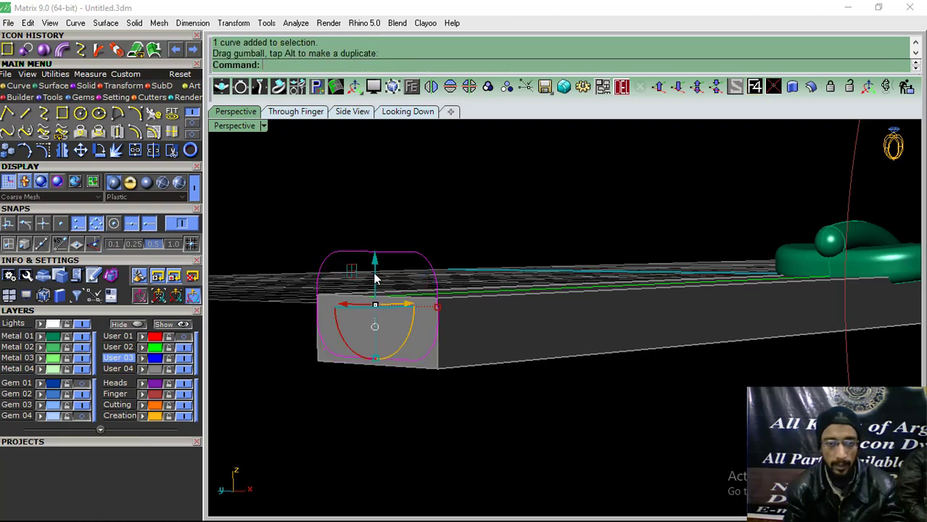
{"action": "left_click_drag", "start_coordinate": [374, 263], "coordinate": [373, 277]}
{"action": "left_click", "coordinate": [433, 212]}
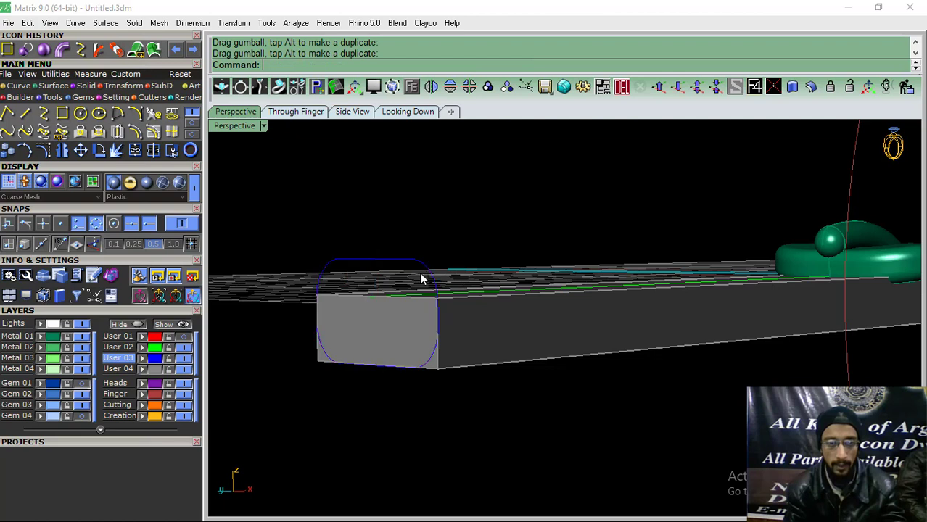
Draw a small three-point rounded-corner rectangle in empty space beside the strap in top view.
{"action": "left_click", "coordinate": [421, 270]}
{"action": "left_click", "coordinate": [407, 111]}
{"action": "scroll", "coordinate": [319, 283], "scroll_direction": "up", "scroll_amount": 3}
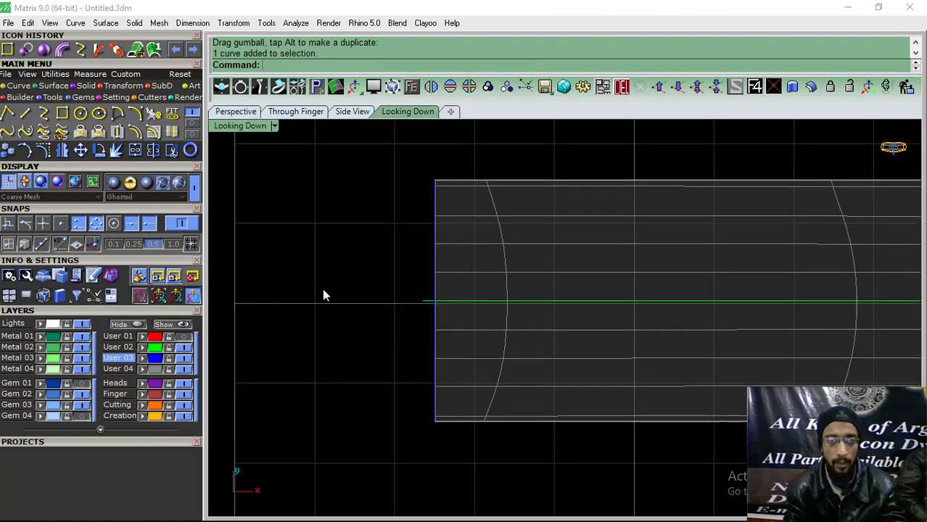
{"action": "scroll", "coordinate": [323, 288], "scroll_direction": "up", "scroll_amount": 2}
{"action": "key", "text": "Return"}
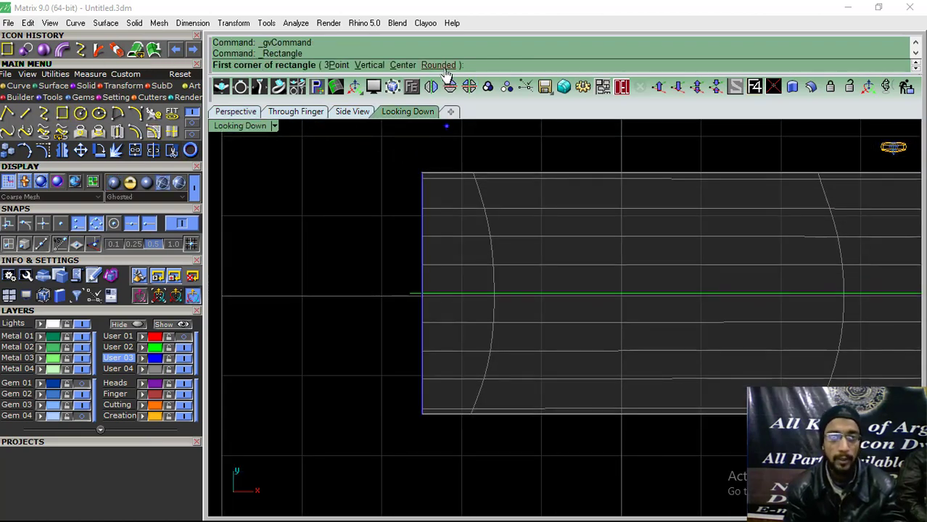
{"action": "left_click", "coordinate": [443, 65]}
{"action": "left_click", "coordinate": [352, 64]}
{"action": "right_click_drag", "start_coordinate": [269, 219], "coordinate": [435, 327]}
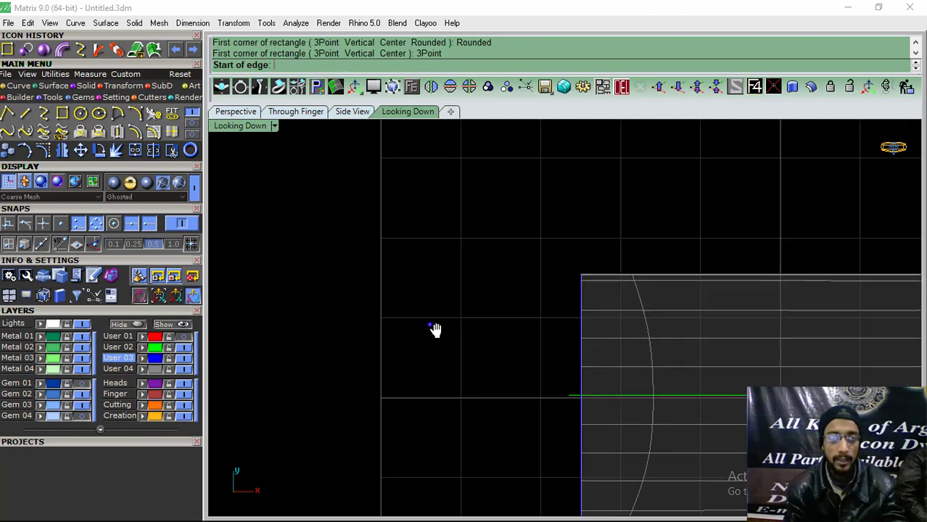
{"action": "left_click", "coordinate": [395, 270]}
{"action": "left_click", "coordinate": [509, 271]}
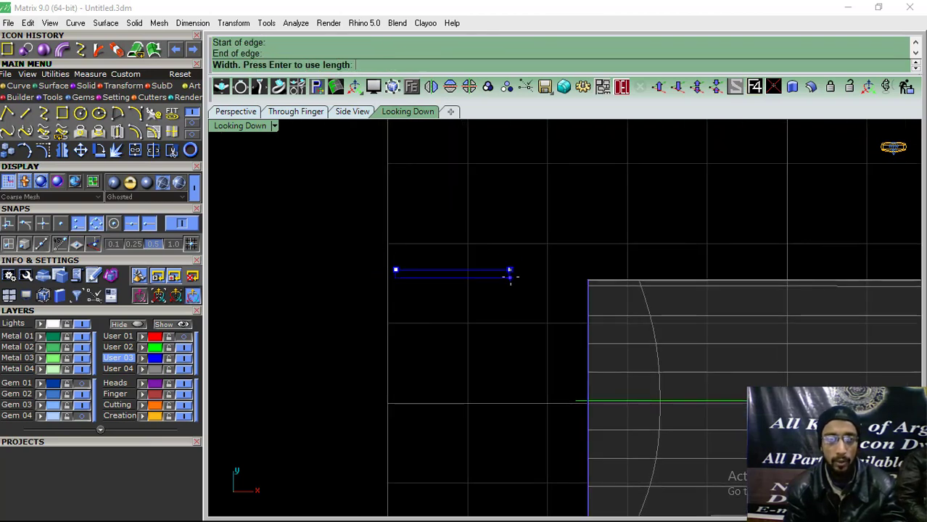
{"action": "left_click", "coordinate": [512, 214]}
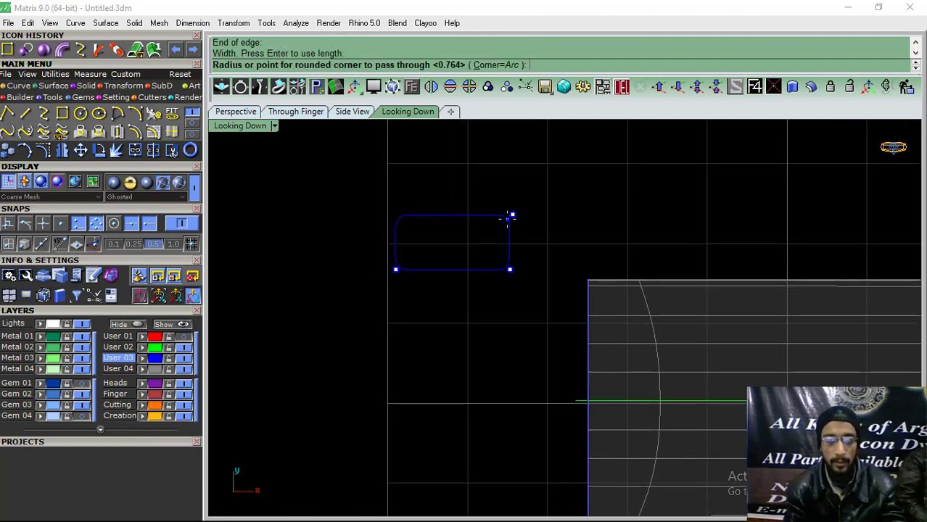
{"action": "left_click", "coordinate": [504, 224]}
Shift the small rounded rectangle right and down beside the strap end, then check it in Perspective.
{"action": "left_click", "coordinate": [481, 269]}
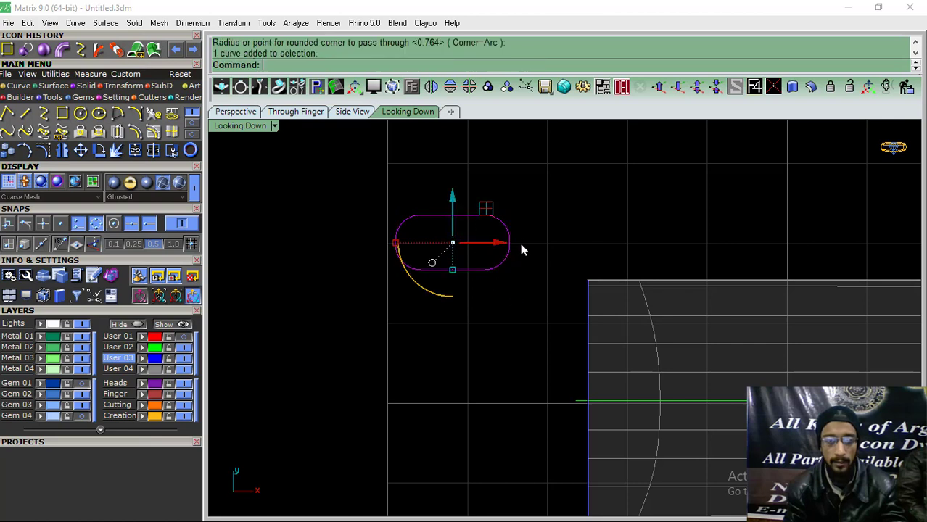
{"action": "left_click_drag", "start_coordinate": [487, 211], "coordinate": [539, 260]}
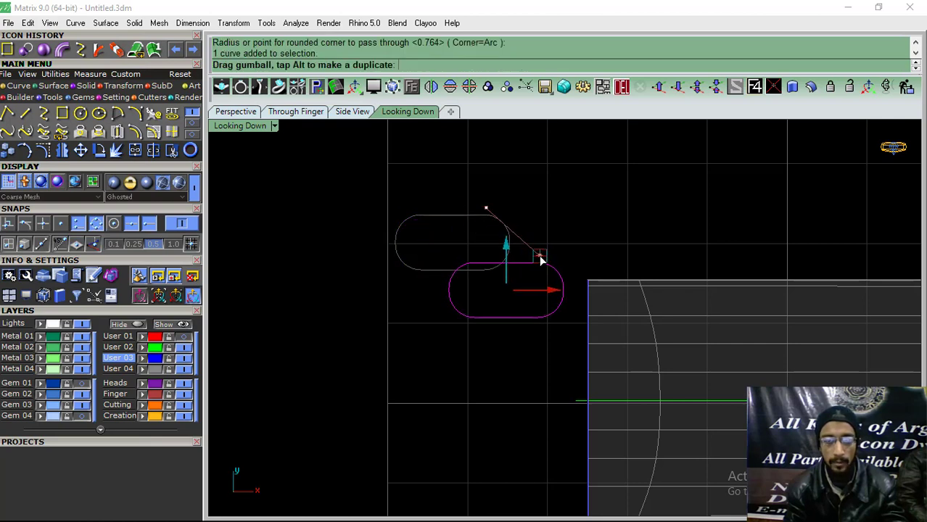
{"action": "left_click", "coordinate": [232, 115]}
{"action": "mouse_move", "coordinate": [300, 196]}
{"action": "right_mouse_down"}
{"action": "mouse_move", "coordinate": [372, 335]}
{"action": "mouse_move", "coordinate": [455, 316]}
{"action": "mouse_move", "coordinate": [354, 363]}
{"action": "mouse_move", "coordinate": [408, 283]}
{"action": "right_mouse_up"}
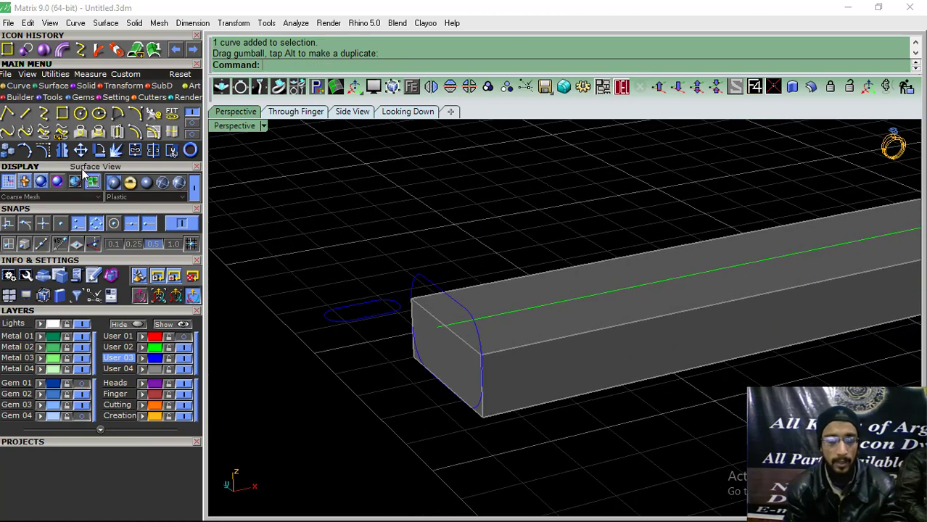
{"action": "left_click", "coordinate": [53, 86]}
Sweep1 the small rounded rectangle along the strap-end curve, accepting the seam and settings.
{"action": "left_click", "coordinate": [6, 115]}
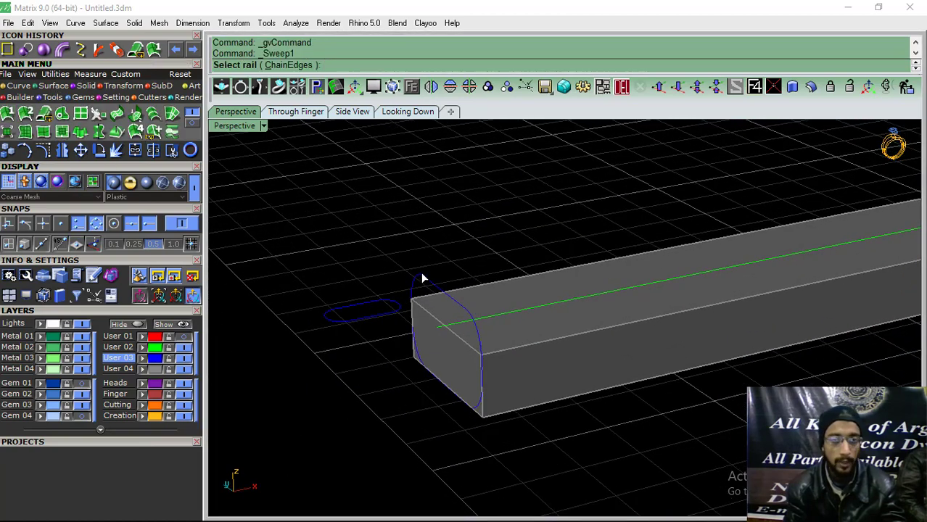
{"action": "left_click", "coordinate": [423, 280]}
{"action": "left_click", "coordinate": [381, 307]}
{"action": "key", "text": "Return"}
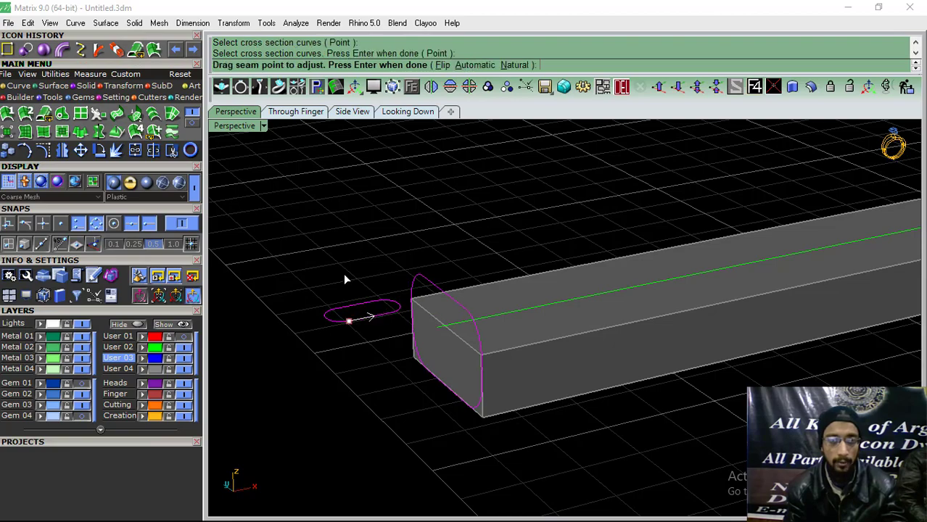
{"action": "key", "text": "Return"}
{"action": "mouse_move", "coordinate": [429, 325]}
{"action": "right_mouse_down"}
{"action": "mouse_move", "coordinate": [555, 293]}
{"action": "mouse_move", "coordinate": [487, 306]}
{"action": "mouse_move", "coordinate": [348, 296]}
{"action": "mouse_move", "coordinate": [374, 307]}
{"action": "right_mouse_up"}
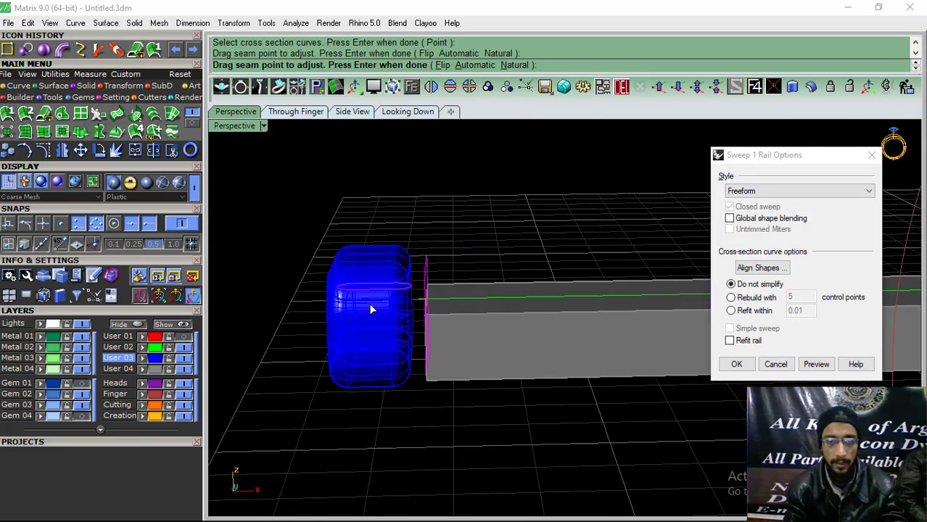
{"action": "left_click", "coordinate": [736, 364]}
{"action": "mouse_move", "coordinate": [486, 290]}
{"action": "right_mouse_down"}
{"action": "mouse_move", "coordinate": [568, 176]}
{"action": "mouse_move", "coordinate": [495, 358]}
{"action": "mouse_move", "coordinate": [501, 399]}
{"action": "right_mouse_up"}
{"action": "left_click", "coordinate": [465, 336]}
{"action": "scroll", "coordinate": [467, 344], "scroll_direction": "up", "scroll_amount": 3}
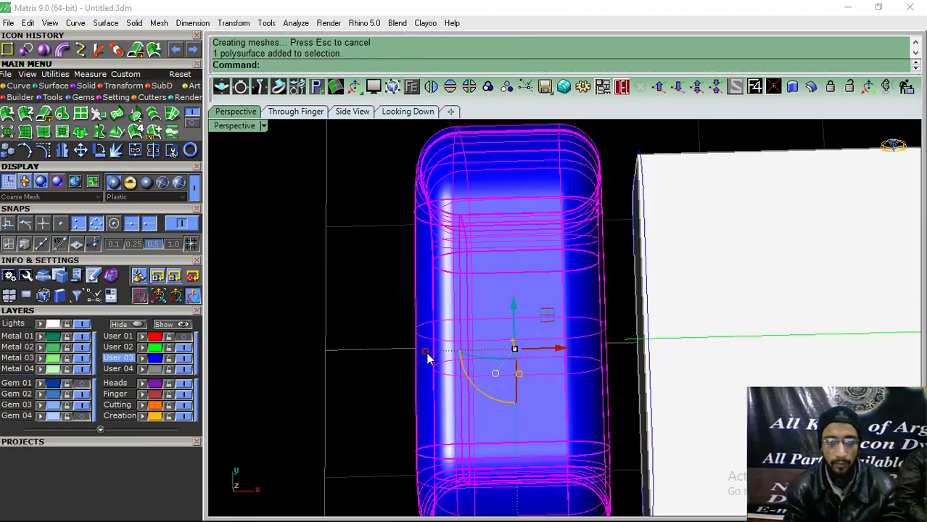
{"action": "scroll", "coordinate": [427, 358], "scroll_direction": "down", "scroll_amount": 3}
Slide the keeper past the buckle and stretch it taller across the strap in top view.
{"action": "scroll", "coordinate": [325, 341], "scroll_direction": "down", "scroll_amount": 5}
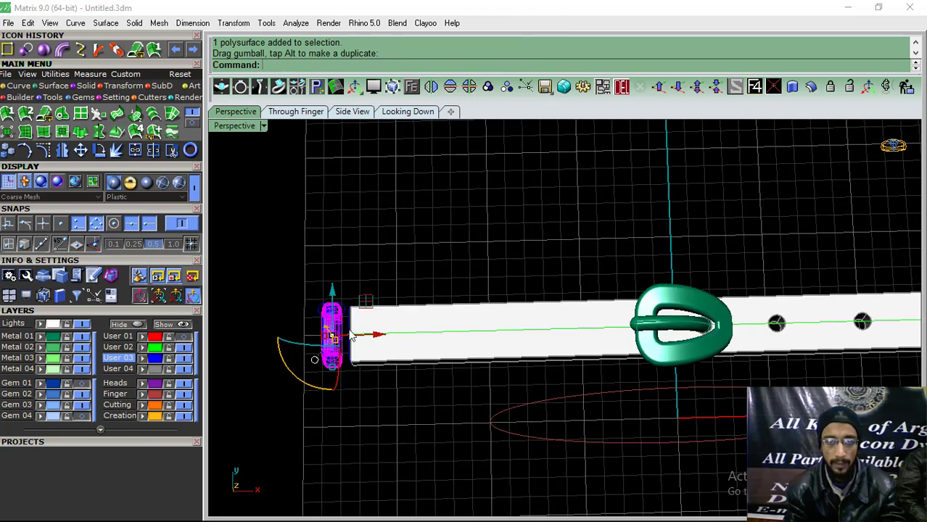
{"action": "left_click_drag", "start_coordinate": [384, 345], "coordinate": [861, 321]}
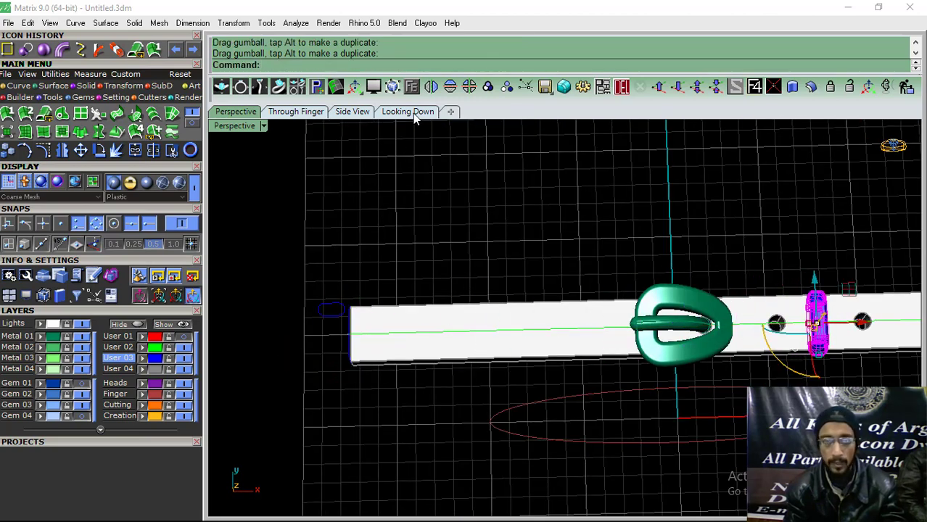
{"action": "left_click", "coordinate": [407, 111]}
{"action": "scroll", "coordinate": [448, 275], "scroll_direction": "down", "scroll_amount": 5}
{"action": "scroll", "coordinate": [608, 311], "scroll_direction": "up", "scroll_amount": 3}
{"action": "scroll", "coordinate": [607, 310], "scroll_direction": "up", "scroll_amount": 2}
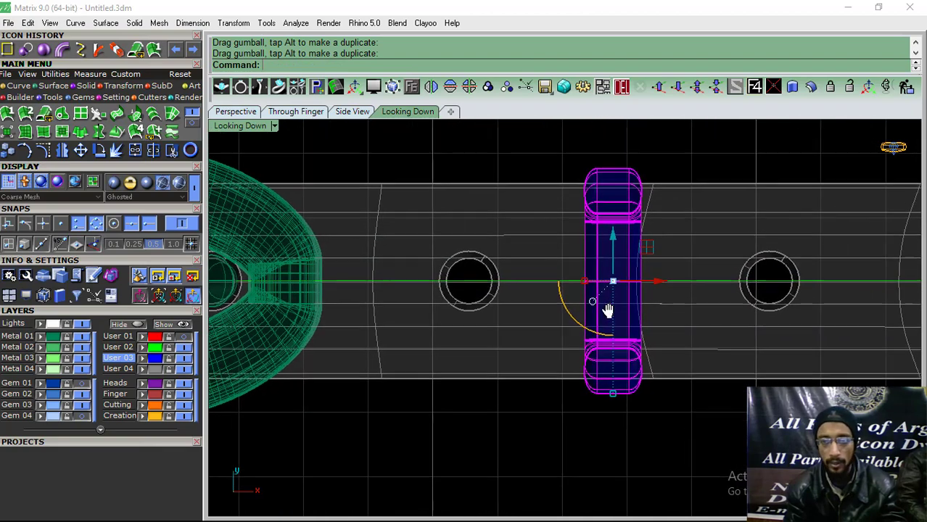
{"action": "right_click_drag", "start_coordinate": [608, 311], "coordinate": [602, 308]}
{"action": "left_click_drag", "start_coordinate": [610, 396], "coordinate": [616, 399]}
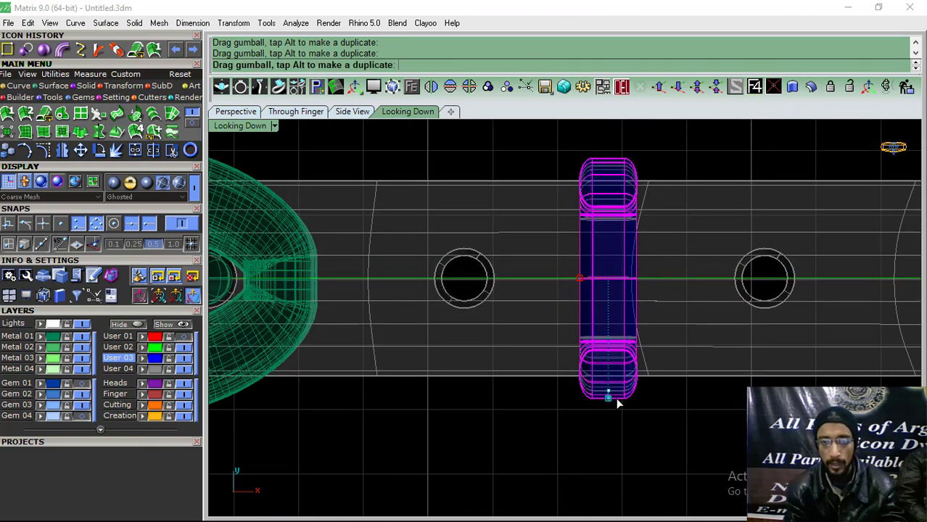
{"action": "key", "text": "Escape"}
In Perspective, lower the keeper slightly and stretch it taller and wider around the strap.
{"action": "left_click", "coordinate": [235, 111]}
{"action": "mouse_move", "coordinate": [434, 296]}
{"action": "right_mouse_down"}
{"action": "mouse_move", "coordinate": [646, 372]}
{"action": "mouse_move", "coordinate": [607, 345]}
{"action": "mouse_move", "coordinate": [635, 356]}
{"action": "mouse_move", "coordinate": [512, 306]}
{"action": "right_mouse_up"}
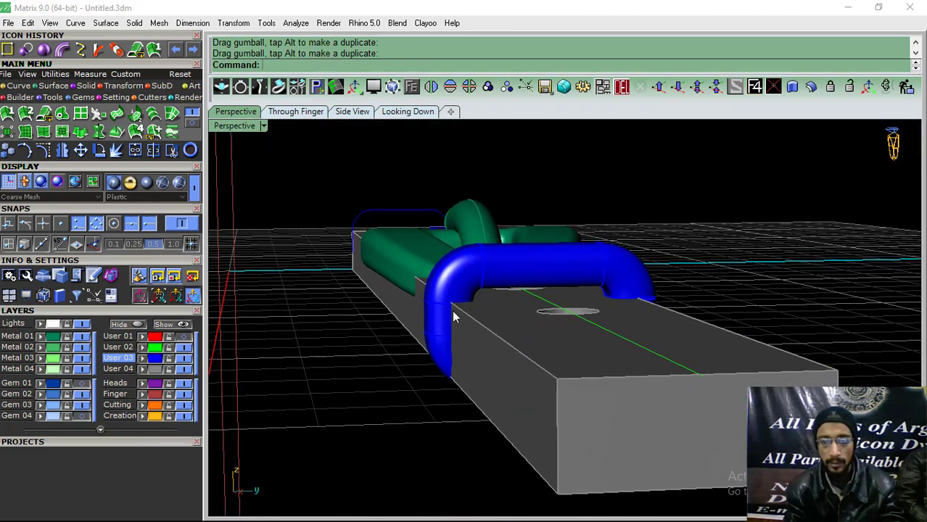
{"action": "left_click", "coordinate": [512, 306]}
{"action": "left_click_drag", "start_coordinate": [540, 274], "coordinate": [540, 280]}
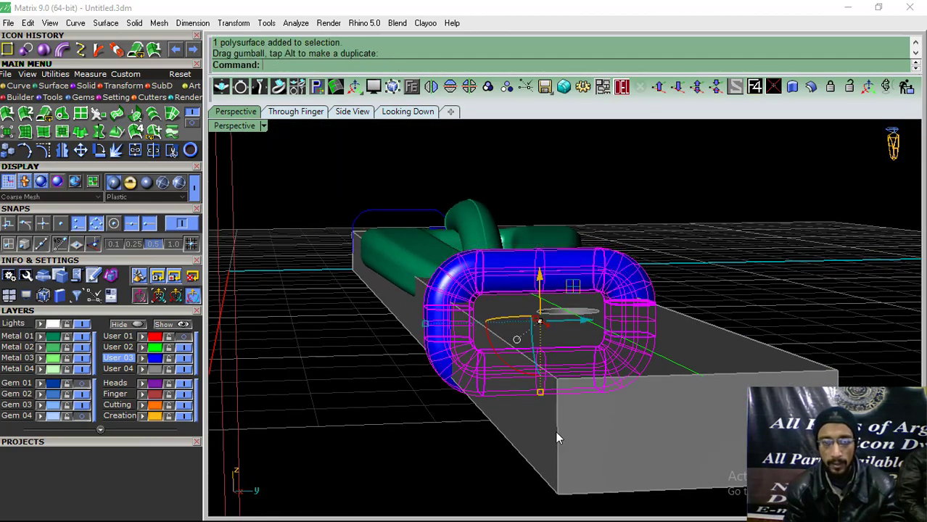
{"action": "left_click_drag", "start_coordinate": [538, 396], "coordinate": [540, 402]}
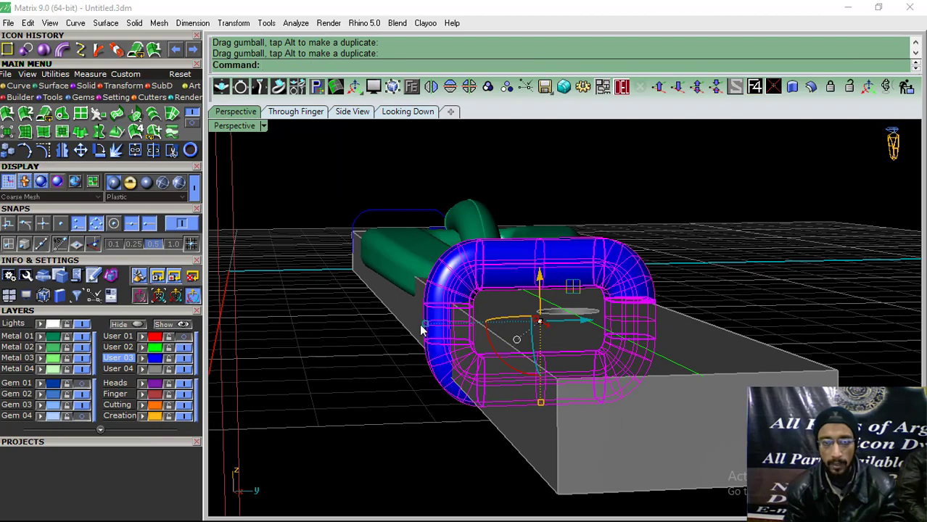
{"action": "left_click_drag", "start_coordinate": [421, 330], "coordinate": [405, 337]}
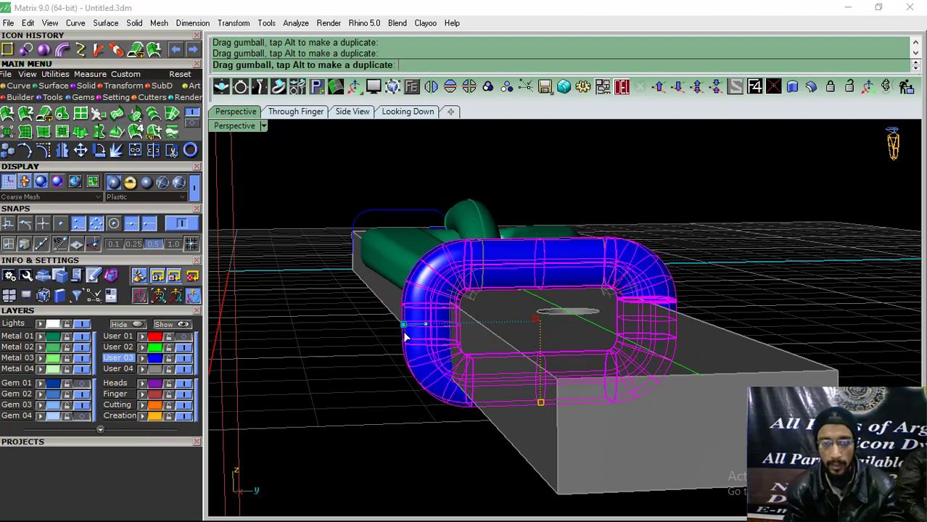
{"action": "left_click", "coordinate": [811, 178]}
{"action": "right_click_drag", "start_coordinate": [692, 279], "coordinate": [687, 289]}
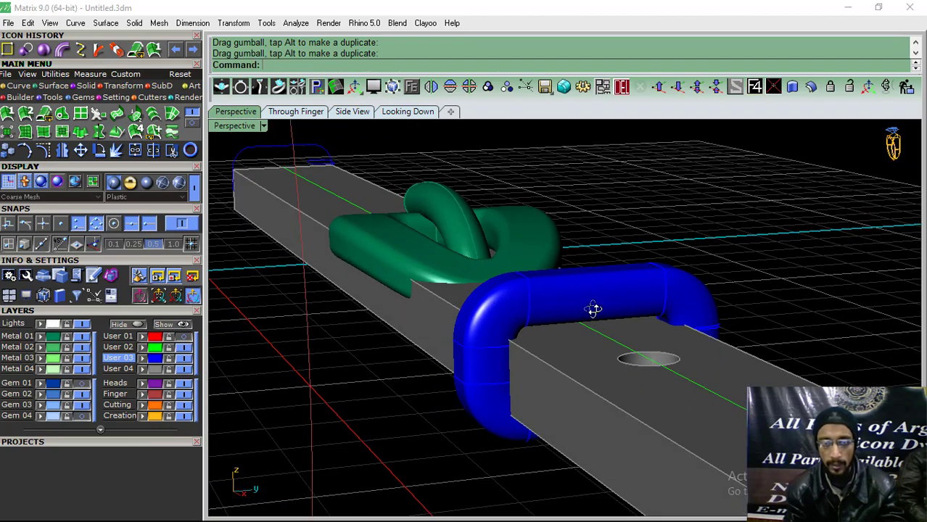
{"action": "right_click_drag", "start_coordinate": [594, 310], "coordinate": [563, 294]}
{"action": "left_click", "coordinate": [527, 250]}
In side view, Scale1D the keeper with snapping off and the buckle hidden.
{"action": "left_click", "coordinate": [353, 111]}
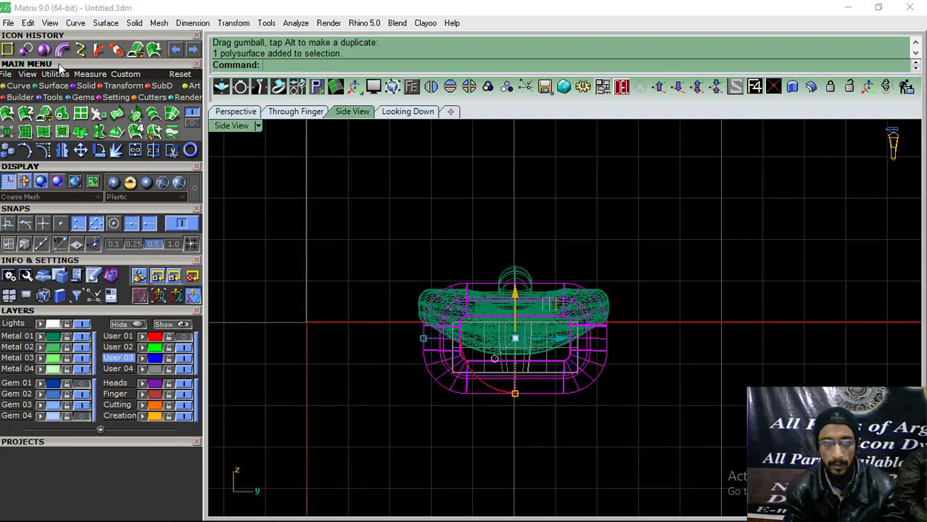
{"action": "left_click", "coordinate": [116, 50]}
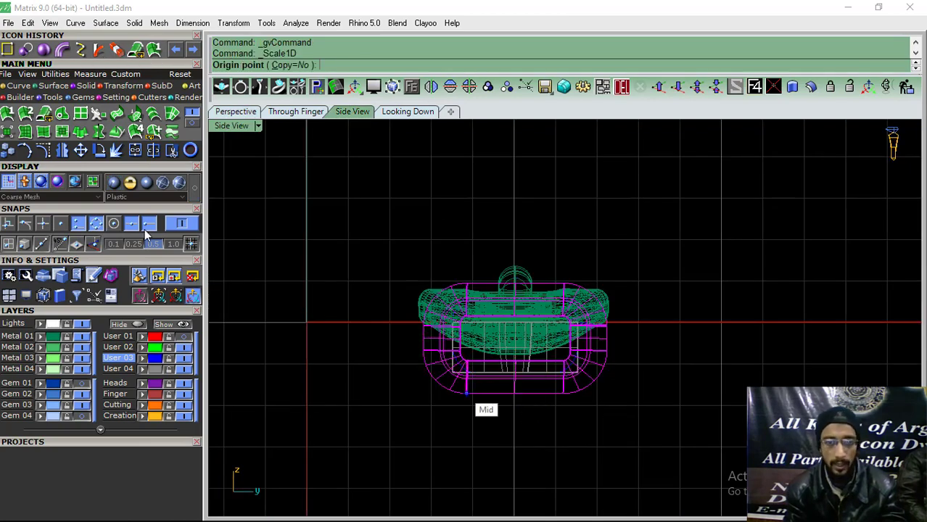
{"action": "left_click", "coordinate": [181, 225]}
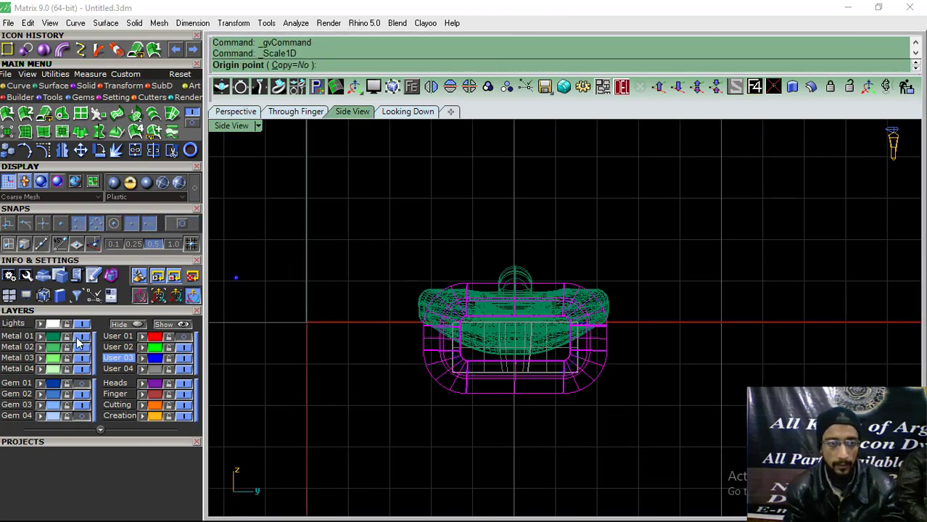
{"action": "left_click", "coordinate": [79, 344]}
{"action": "left_click", "coordinate": [114, 182]}
{"action": "left_click", "coordinate": [512, 404]}
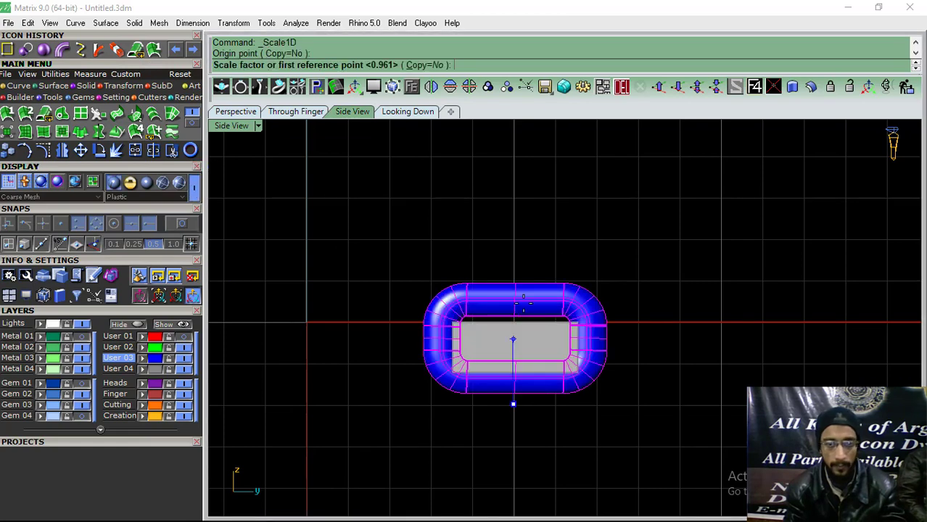
{"action": "scroll", "coordinate": [511, 348], "scroll_direction": "up", "scroll_amount": 5}
{"action": "left_click", "coordinate": [499, 203]}
{"action": "left_click", "coordinate": [476, 263]}
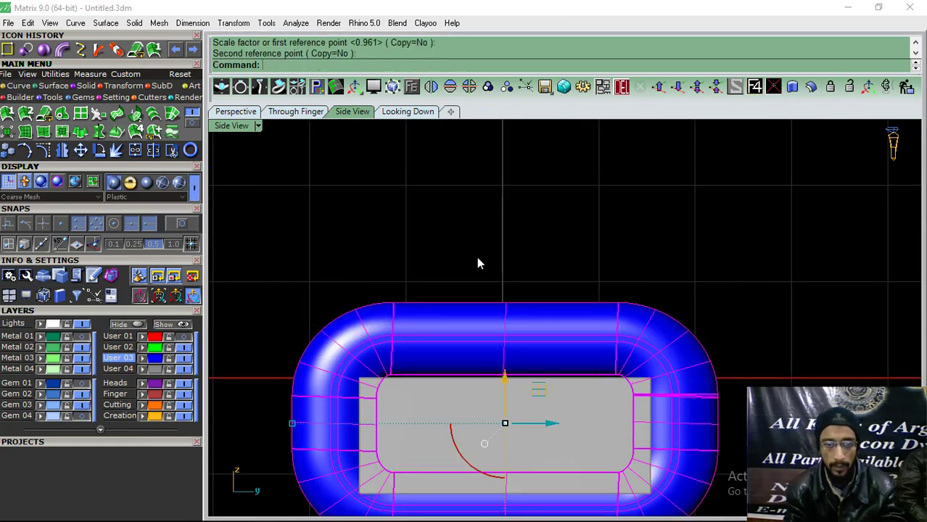
Repeat Scale1D from the keeper's top origin to resize it again.
{"action": "right_click", "coordinate": [497, 308]}
{"action": "left_click", "coordinate": [501, 304]}
{"action": "scroll", "coordinate": [493, 290], "scroll_direction": "down", "scroll_amount": 2}
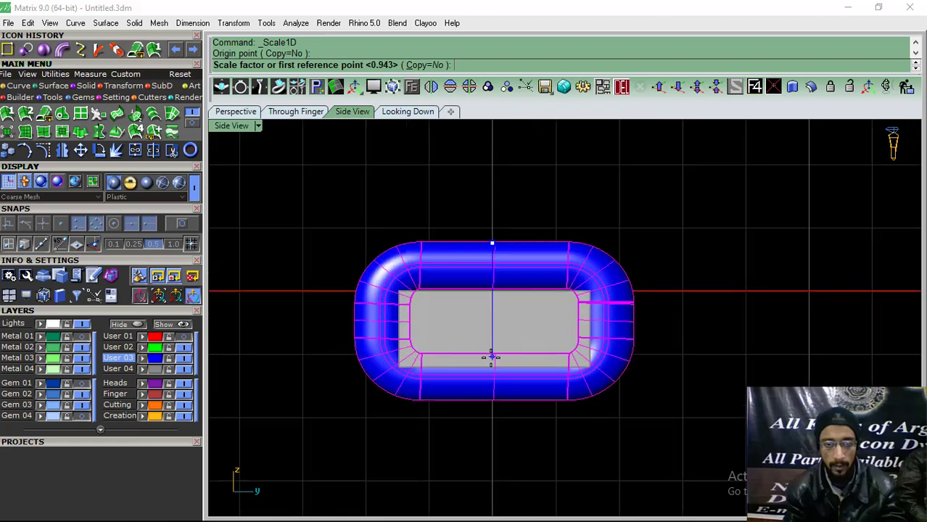
{"action": "left_click", "coordinate": [491, 358]}
{"action": "left_click", "coordinate": [493, 427]}
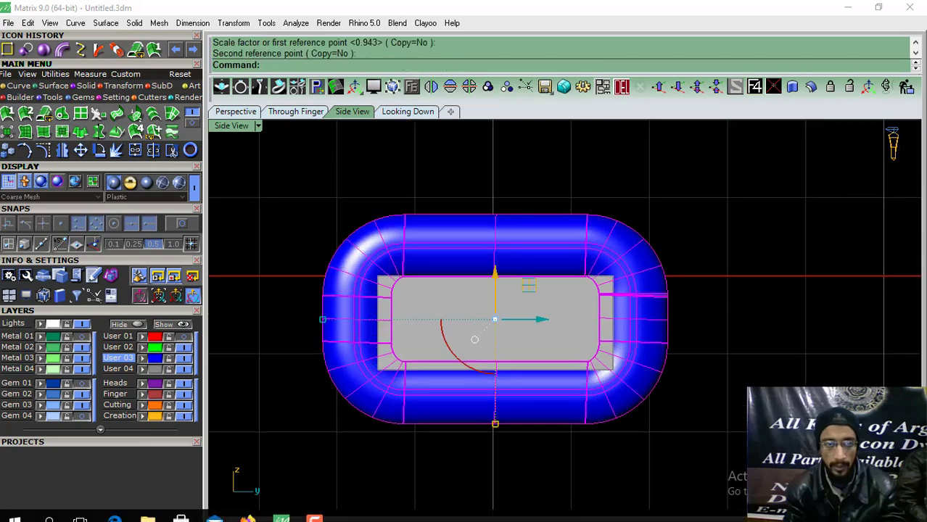
{"action": "left_click", "coordinate": [235, 111]}
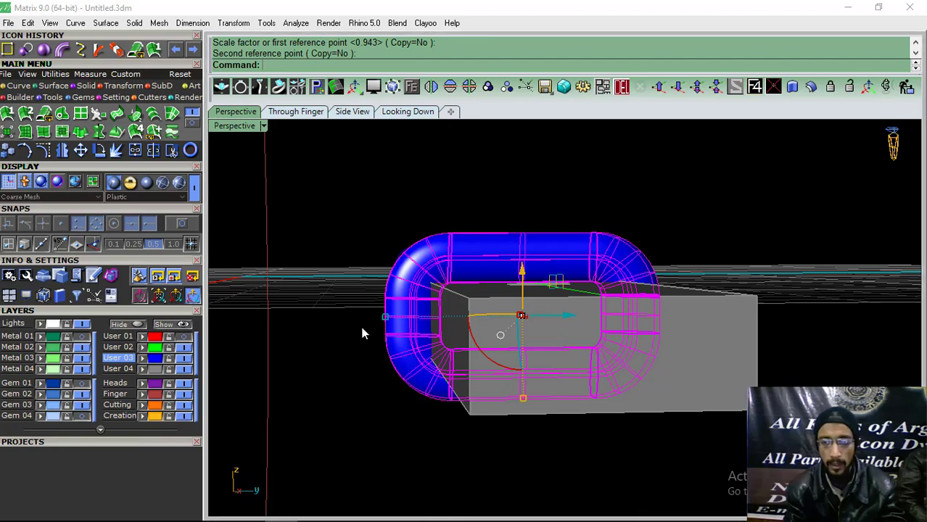
Orbit to the holed strap, switch to Through Finger view, and show the Solid primitive tools.
{"action": "right_click_drag", "start_coordinate": [360, 323], "coordinate": [472, 404]}
{"action": "key", "text": "Escape"}
{"action": "mouse_move", "coordinate": [551, 230]}
{"action": "right_mouse_down"}
{"action": "mouse_move", "coordinate": [564, 281]}
{"action": "mouse_move", "coordinate": [517, 317]}
{"action": "right_mouse_up"}
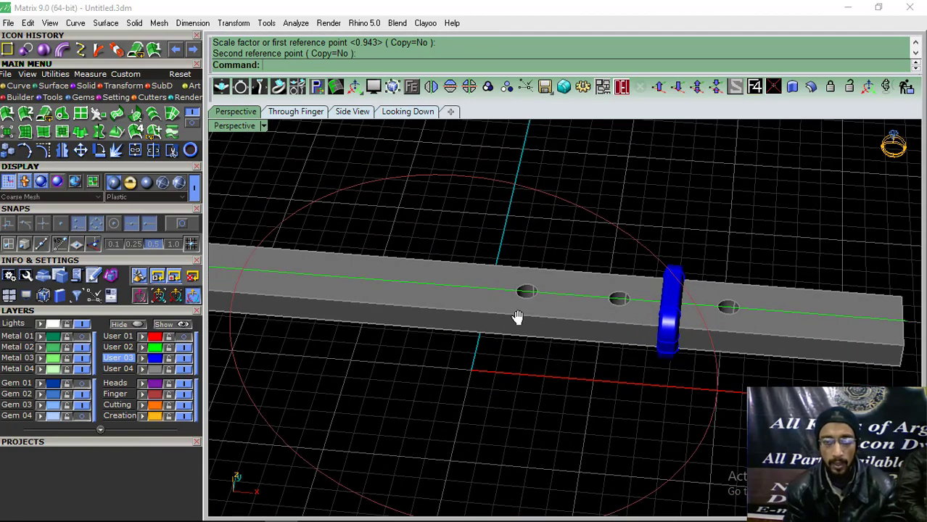
{"action": "left_click", "coordinate": [294, 111]}
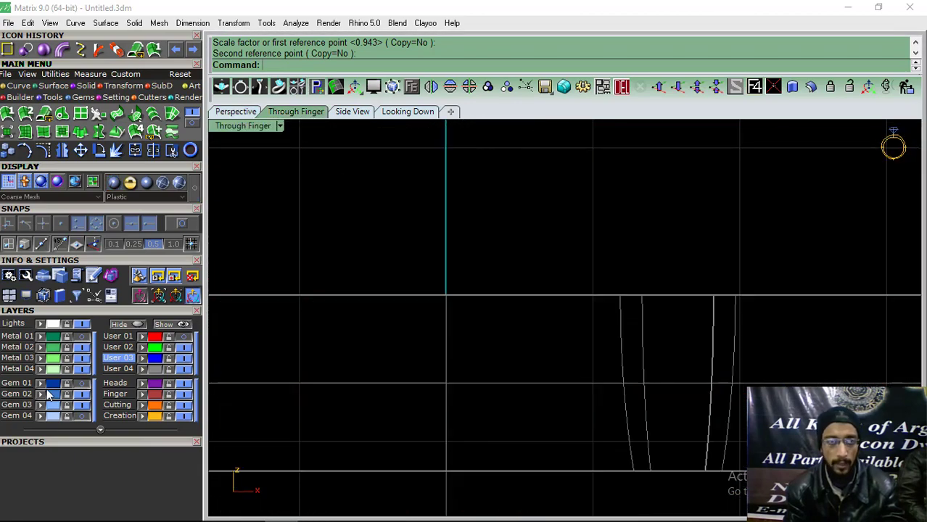
{"action": "scroll", "coordinate": [550, 311], "scroll_direction": "down", "scroll_amount": 3}
{"action": "scroll", "coordinate": [556, 287], "scroll_direction": "down", "scroll_amount": 3}
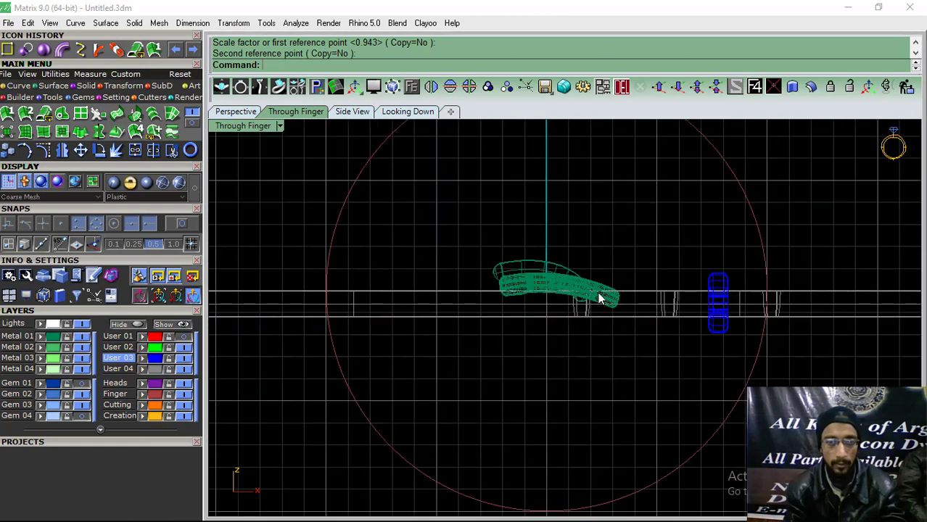
{"action": "scroll", "coordinate": [567, 273], "scroll_direction": "up", "scroll_amount": 3}
{"action": "left_click", "coordinate": [497, 239]}
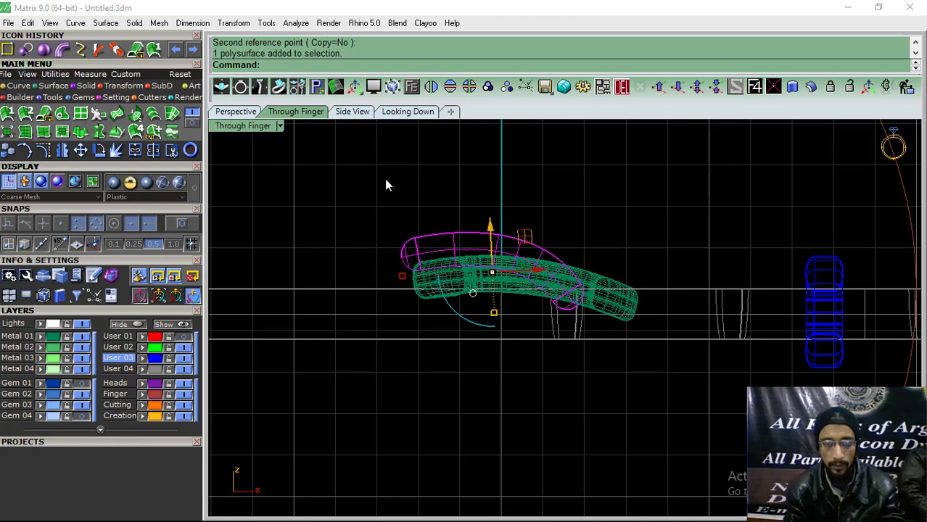
{"action": "key", "text": "Escape"}
{"action": "left_click", "coordinate": [82, 85]}
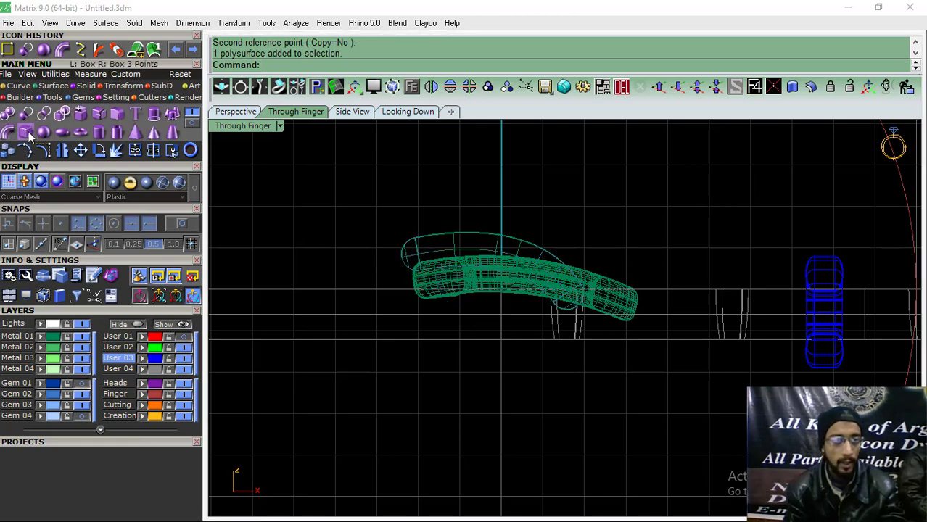
Draw a large box below the strap, setting its height in Looking Down view.
{"action": "left_click", "coordinate": [26, 132]}
{"action": "scroll", "coordinate": [657, 279], "scroll_direction": "down", "scroll_amount": 5}
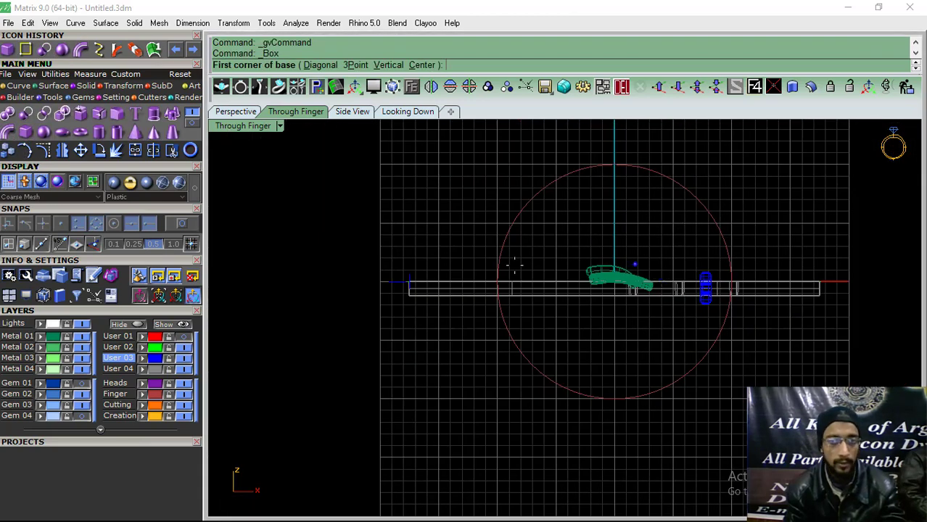
{"action": "left_click", "coordinate": [356, 281]}
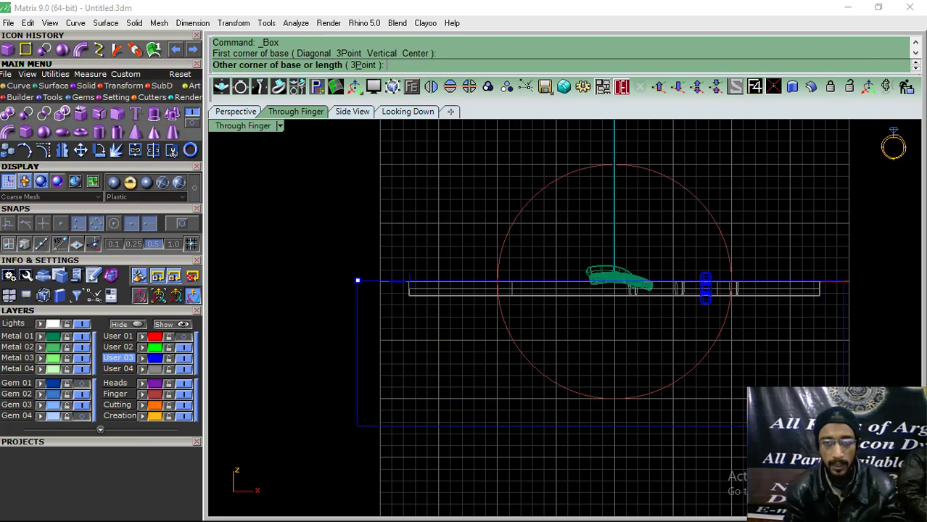
{"action": "left_click", "coordinate": [847, 435]}
{"action": "left_click", "coordinate": [398, 113]}
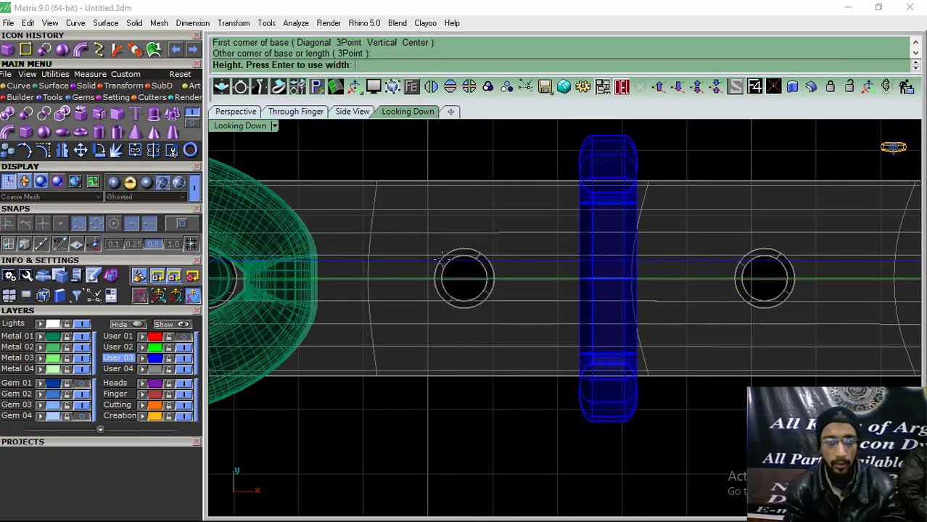
{"action": "scroll", "coordinate": [502, 174], "scroll_direction": "down", "scroll_amount": 3}
{"action": "scroll", "coordinate": [503, 174], "scroll_direction": "down", "scroll_amount": 3}
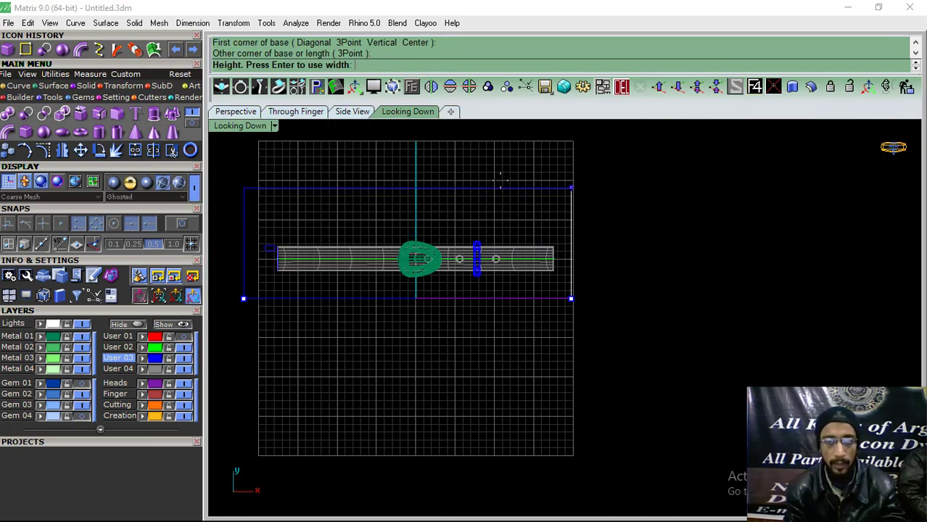
{"action": "left_click", "coordinate": [498, 218]}
Move the box up in Through Finger view so its top meets the strap.
{"action": "left_click", "coordinate": [308, 114]}
{"action": "scroll", "coordinate": [628, 328], "scroll_direction": "up", "scroll_amount": 5}
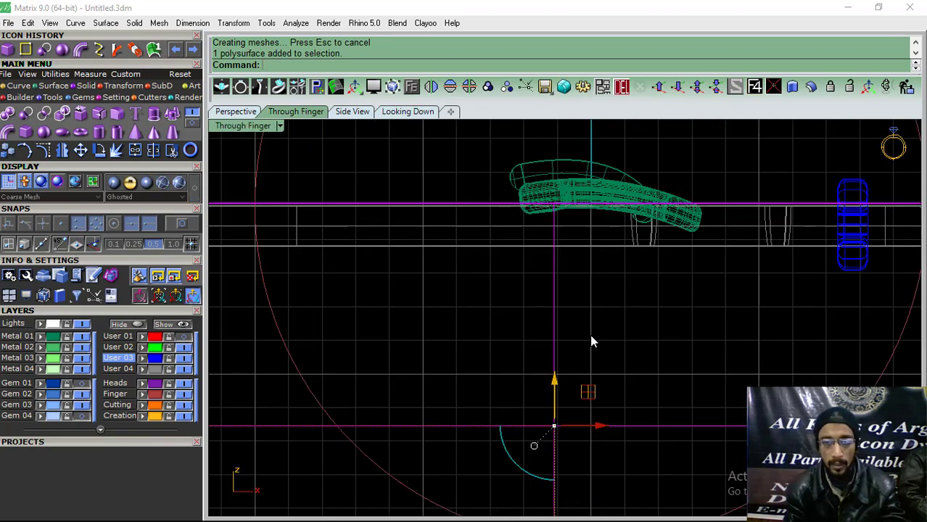
{"action": "left_click", "coordinate": [81, 150]}
{"action": "scroll", "coordinate": [473, 304], "scroll_direction": "down", "scroll_amount": 2}
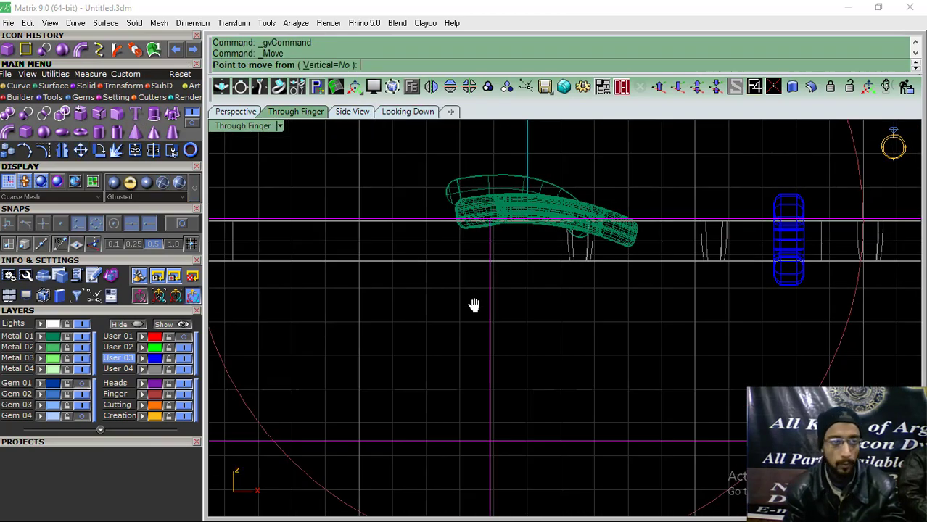
{"action": "scroll", "coordinate": [580, 239], "scroll_direction": "up", "scroll_amount": 3}
{"action": "scroll", "coordinate": [622, 230], "scroll_direction": "up", "scroll_amount": 1}
{"action": "left_click", "coordinate": [656, 188]}
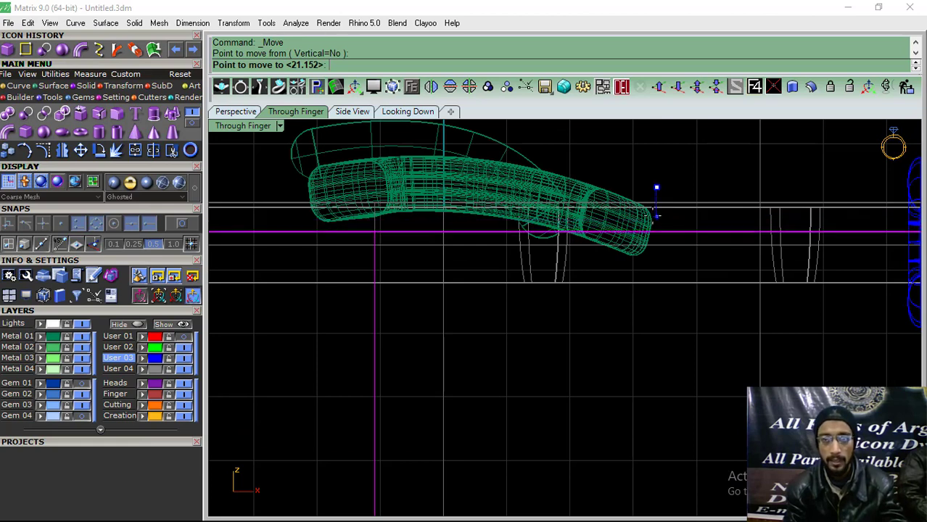
{"action": "left_click", "coordinate": [656, 215]}
{"action": "scroll", "coordinate": [585, 251], "scroll_direction": "down", "scroll_amount": 5}
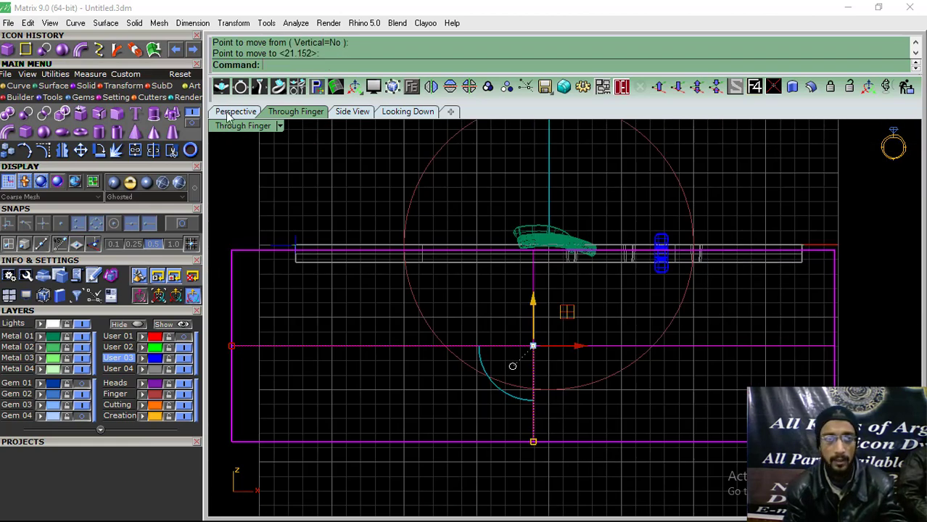
{"action": "left_click", "coordinate": [229, 114]}
{"action": "scroll", "coordinate": [432, 201], "scroll_direction": "down", "scroll_amount": 3}
{"action": "scroll", "coordinate": [610, 174], "scroll_direction": "down", "scroll_amount": 2}
Try selecting the strap, the large blue box and the keeper, then clear the selection.
{"action": "scroll", "coordinate": [571, 267], "scroll_direction": "up", "scroll_amount": 3}
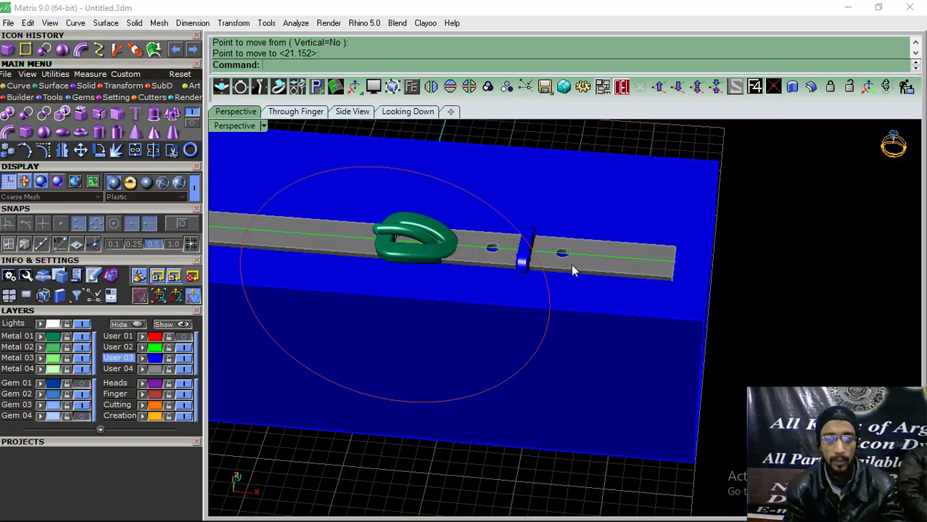
{"action": "scroll", "coordinate": [573, 267], "scroll_direction": "up", "scroll_amount": 2}
{"action": "left_click", "coordinate": [507, 274]}
{"action": "scroll", "coordinate": [564, 310], "scroll_direction": "up", "scroll_amount": 2}
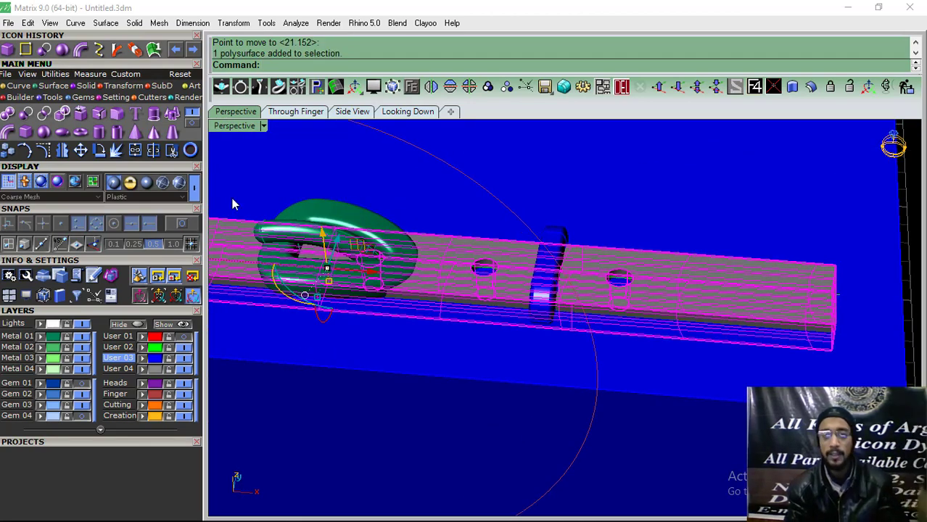
{"action": "scroll", "coordinate": [563, 277], "scroll_direction": "down", "scroll_amount": 3}
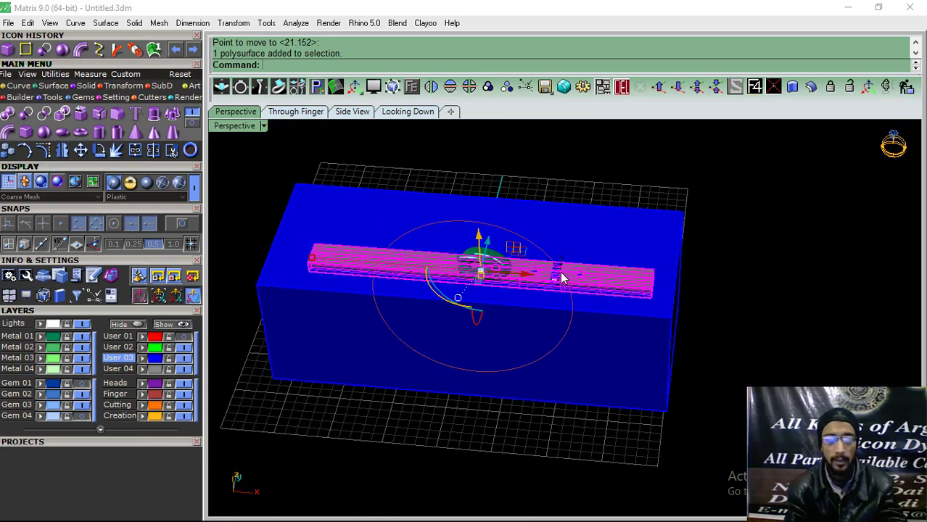
{"action": "left_click", "coordinate": [782, 259]}
{"action": "left_click", "coordinate": [330, 353]}
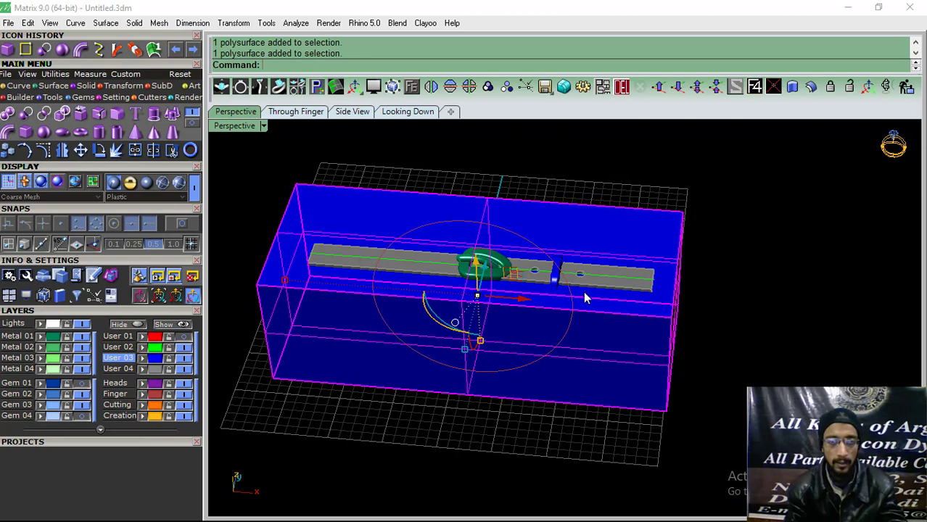
{"action": "scroll", "coordinate": [586, 298], "scroll_direction": "up", "scroll_amount": 5}
{"action": "left_click", "coordinate": [549, 261]}
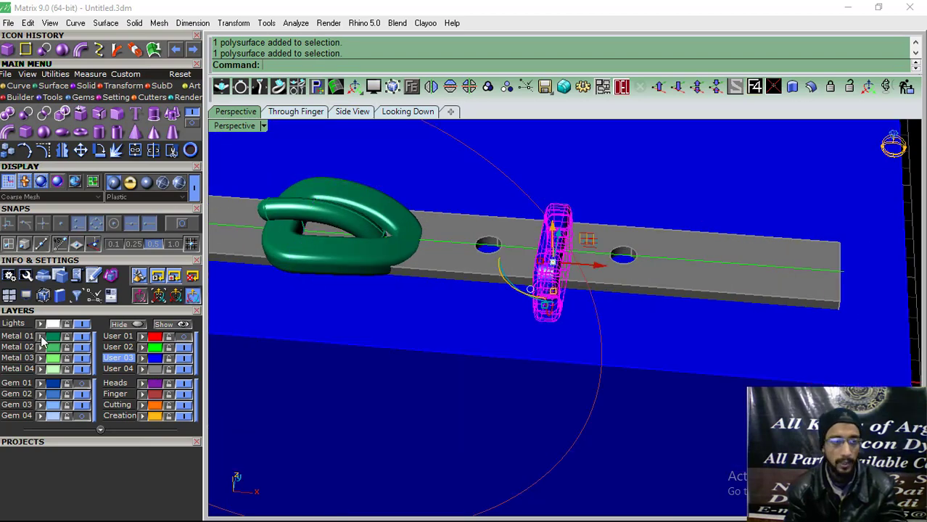
{"action": "key", "text": "Escape"}
{"action": "left_click", "coordinate": [444, 268]}
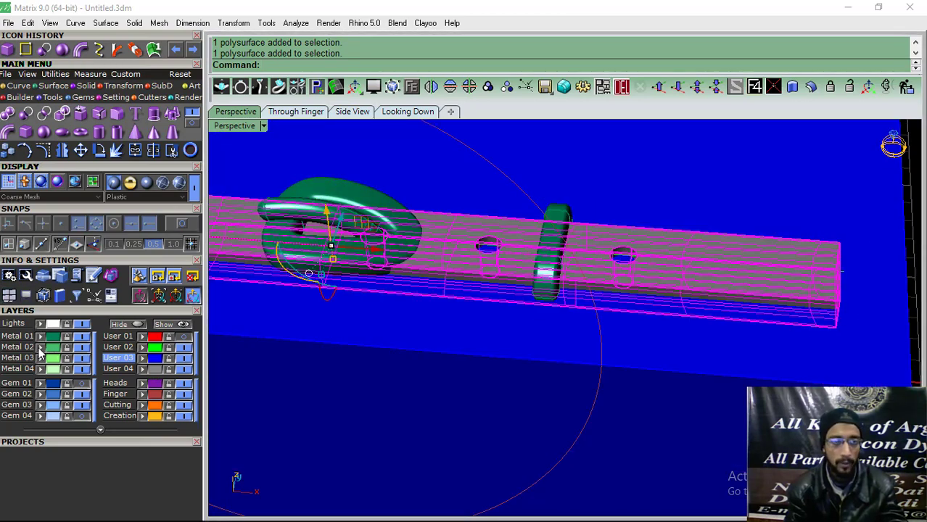
{"action": "scroll", "coordinate": [483, 335], "scroll_direction": "down", "scroll_amount": 2}
{"action": "scroll", "coordinate": [484, 335], "scroll_direction": "down", "scroll_amount": 4}
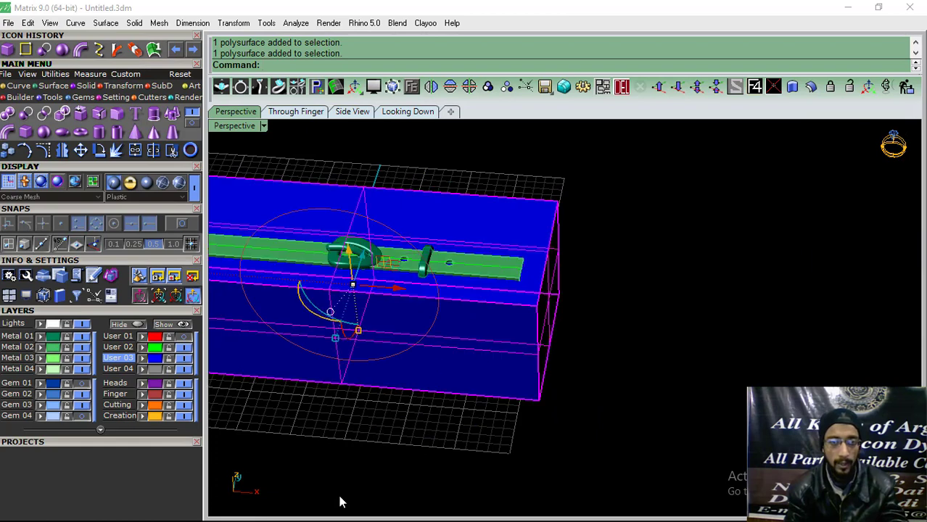
{"action": "key", "text": "Escape"}
Subtract the large blue box from the buckle, strap and keeper with Boolean Difference.
{"action": "left_click", "coordinate": [50, 335]}
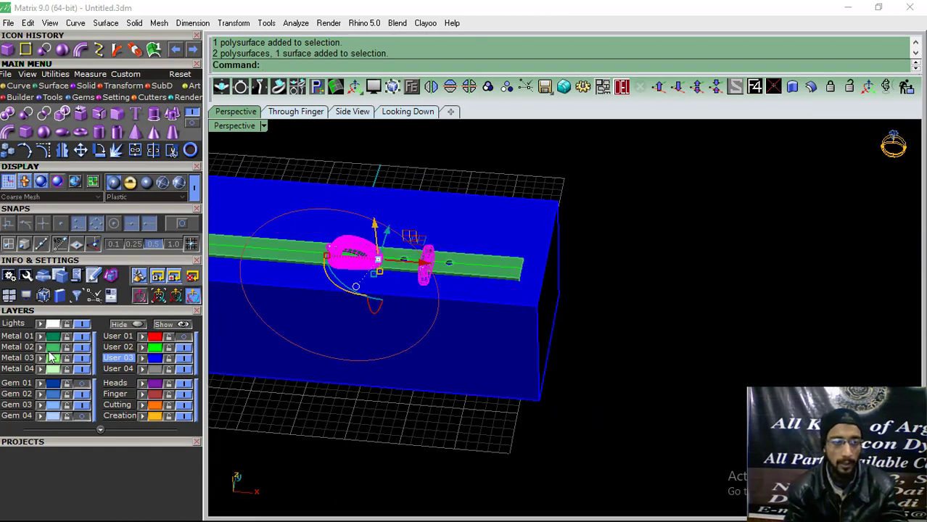
{"action": "left_click", "coordinate": [50, 347]}
{"action": "left_click", "coordinate": [62, 114]}
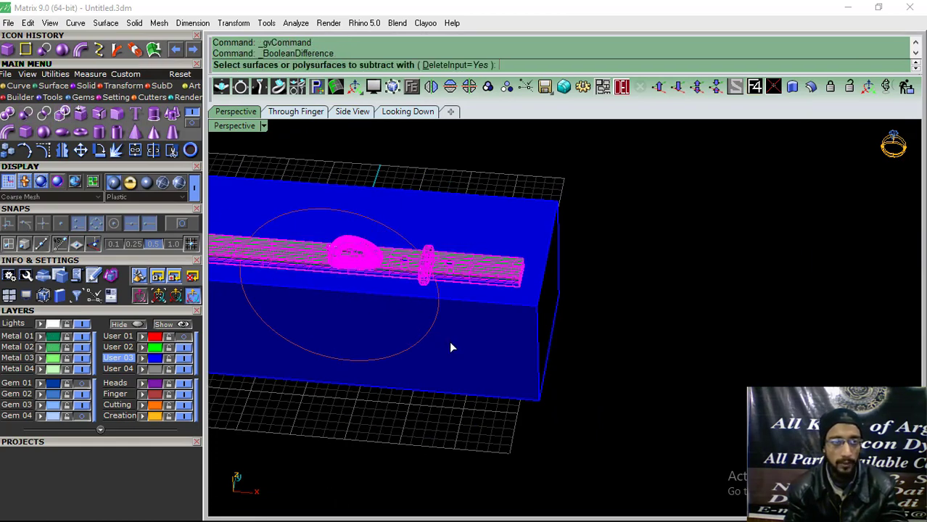
{"action": "left_click", "coordinate": [449, 341]}
{"action": "key", "text": "Return"}
{"action": "right_click_drag", "start_coordinate": [407, 326], "coordinate": [482, 352]}
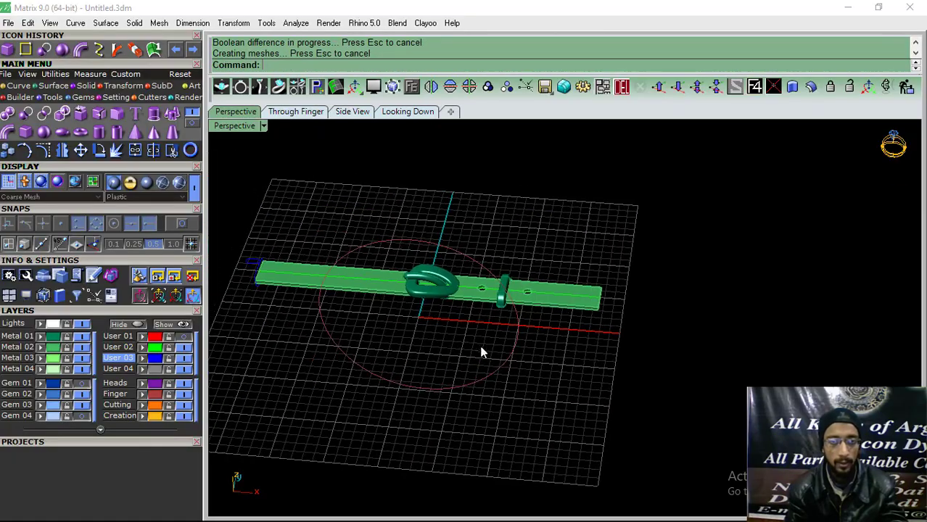
{"action": "scroll", "coordinate": [482, 352], "scroll_direction": "up", "scroll_amount": 5}
{"action": "mouse_move", "coordinate": [491, 217]}
{"action": "right_mouse_down"}
{"action": "mouse_move", "coordinate": [500, 482]}
{"action": "mouse_move", "coordinate": [478, 414]}
{"action": "mouse_move", "coordinate": [463, 263]}
{"action": "mouse_move", "coordinate": [415, 358]}
{"action": "mouse_move", "coordinate": [572, 282]}
{"action": "right_mouse_up"}
{"action": "scroll", "coordinate": [571, 285], "scroll_direction": "down", "scroll_amount": 5}
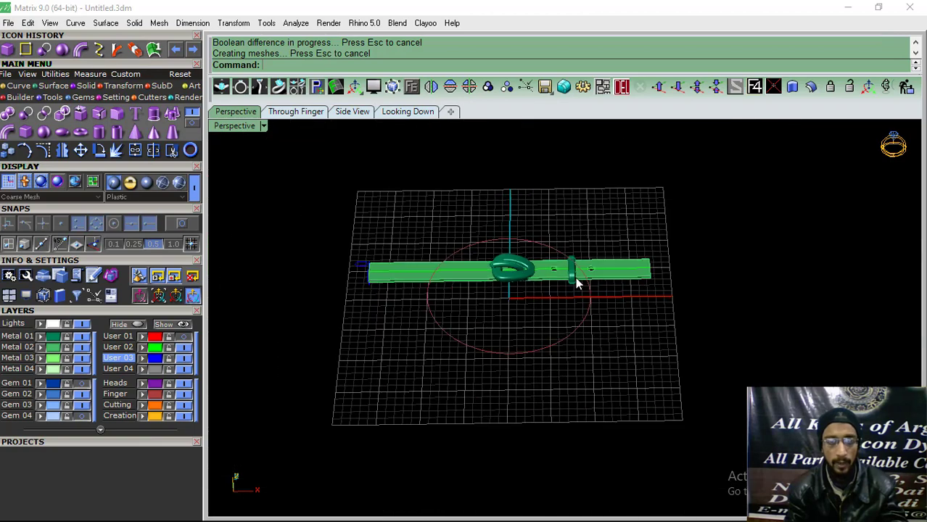
{"action": "right_click_drag", "start_coordinate": [560, 225], "coordinate": [563, 315]}
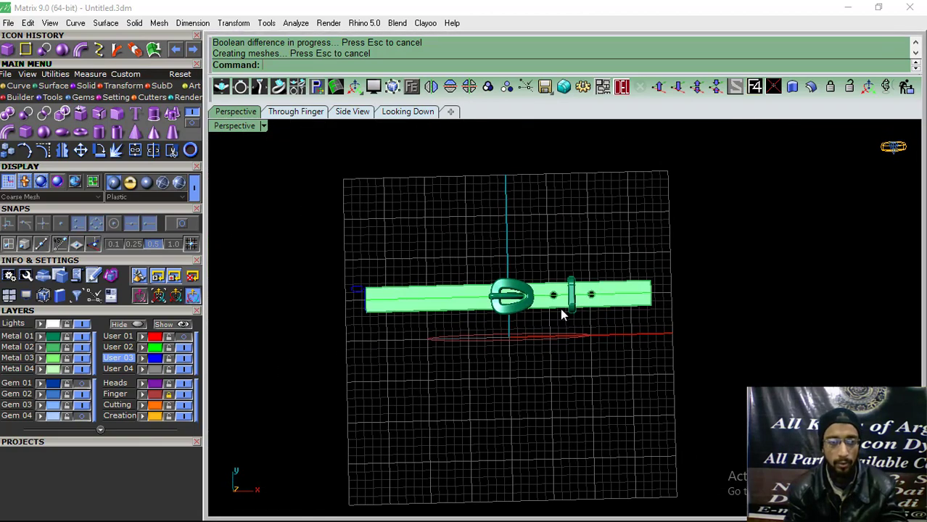
{"action": "left_click_drag", "start_coordinate": [473, 341], "coordinate": [464, 345]}
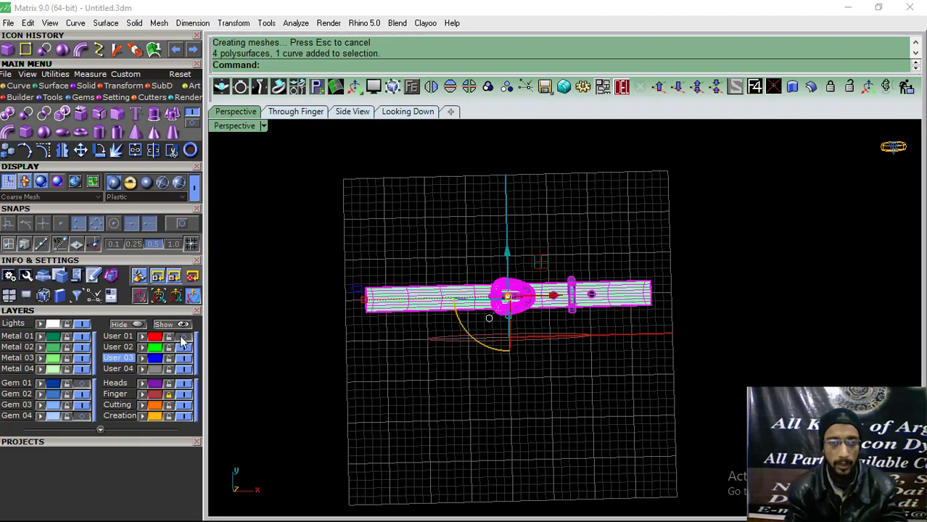
{"action": "right_click_drag", "start_coordinate": [318, 313], "coordinate": [343, 315]}
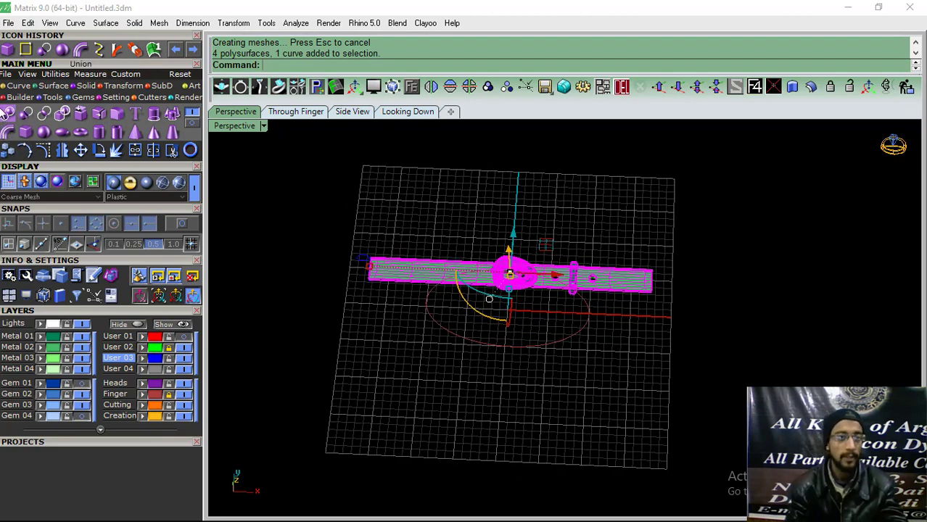
{"action": "left_click", "coordinate": [7, 113]}
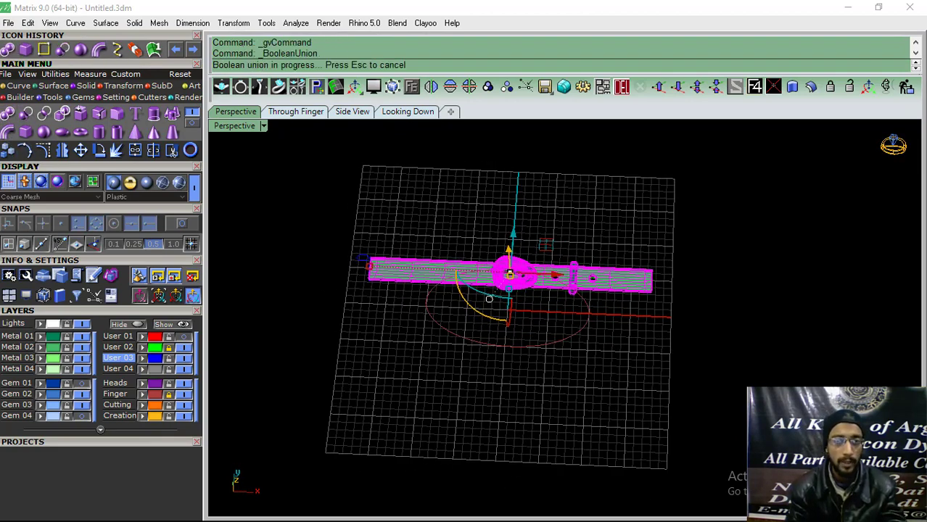
{"action": "scroll", "coordinate": [547, 282], "scroll_direction": "up", "scroll_amount": 5}
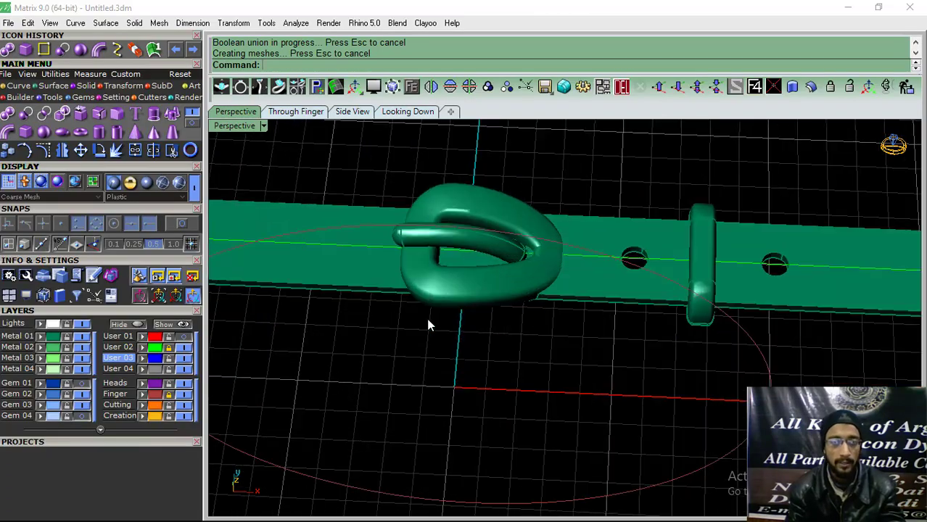
{"action": "mouse_move", "coordinate": [428, 323]}
{"action": "right_mouse_down"}
{"action": "mouse_move", "coordinate": [562, 224]}
{"action": "mouse_move", "coordinate": [675, 273]}
{"action": "mouse_move", "coordinate": [554, 234]}
{"action": "mouse_move", "coordinate": [463, 178]}
{"action": "mouse_move", "coordinate": [444, 151]}
{"action": "mouse_move", "coordinate": [478, 244]}
{"action": "mouse_move", "coordinate": [500, 275]}
{"action": "mouse_move", "coordinate": [551, 174]}
{"action": "mouse_move", "coordinate": [567, 267]}
{"action": "right_mouse_up"}
{"action": "scroll", "coordinate": [523, 214], "scroll_direction": "up", "scroll_amount": 4}
{"action": "key", "text": "ctrl+z"}
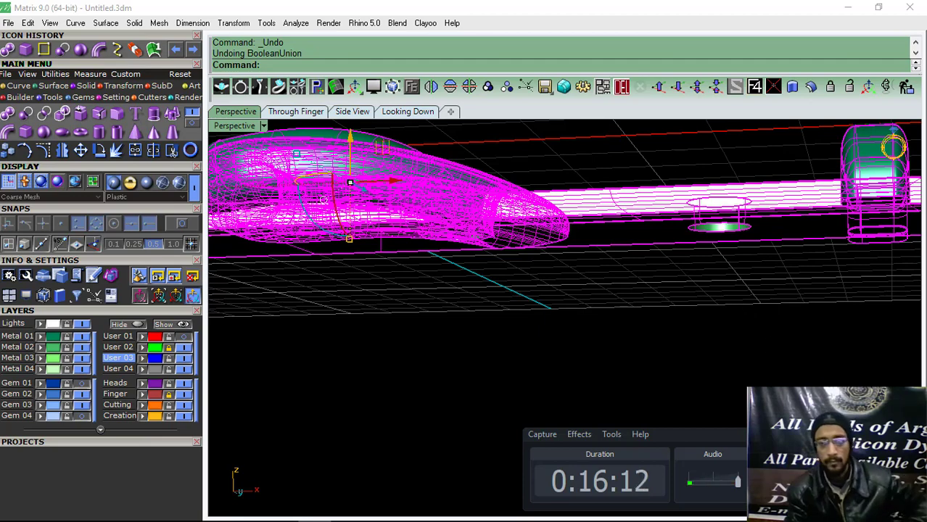
Undo the last move and shift the blue box vertically up against the belt.
{"action": "key", "text": "ctrl+z"}
{"action": "mouse_move", "coordinate": [534, 317]}
{"action": "right_mouse_down"}
{"action": "mouse_move", "coordinate": [587, 355]}
{"action": "mouse_move", "coordinate": [614, 333]}
{"action": "right_mouse_up"}
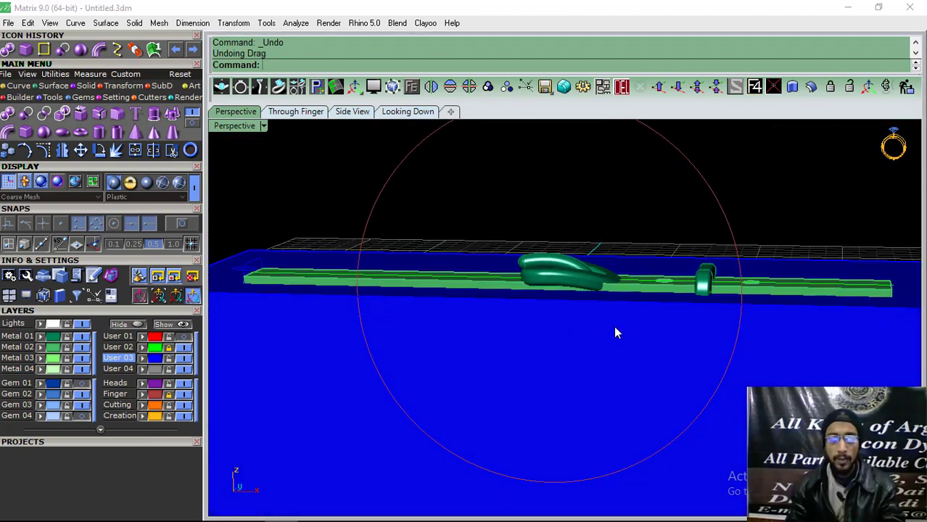
{"action": "scroll", "coordinate": [616, 324], "scroll_direction": "up", "scroll_amount": 2}
{"action": "left_click", "coordinate": [615, 333]}
{"action": "scroll", "coordinate": [615, 346], "scroll_direction": "up", "scroll_amount": 3}
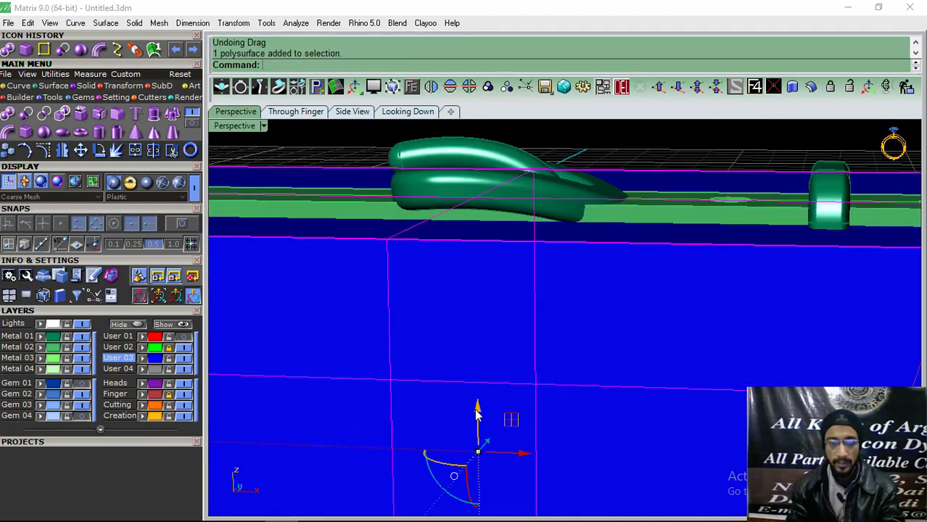
{"action": "left_click_drag", "start_coordinate": [477, 410], "coordinate": [472, 419]}
{"action": "left_click", "coordinate": [625, 150]}
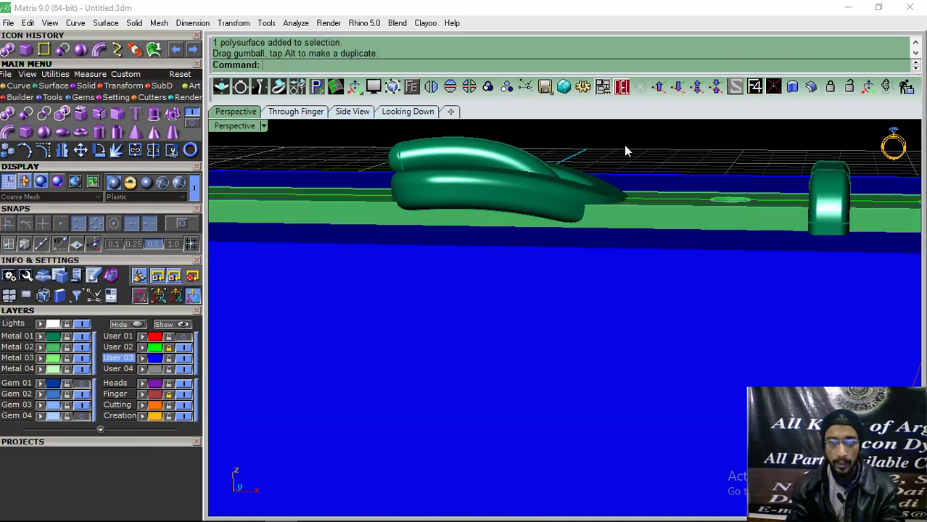
{"action": "mouse_move", "coordinate": [438, 204]}
{"action": "right_mouse_down"}
{"action": "mouse_move", "coordinate": [435, 230]}
{"action": "mouse_move", "coordinate": [541, 240]}
{"action": "right_mouse_up"}
{"action": "scroll", "coordinate": [542, 239], "scroll_direction": "down", "scroll_amount": 2}
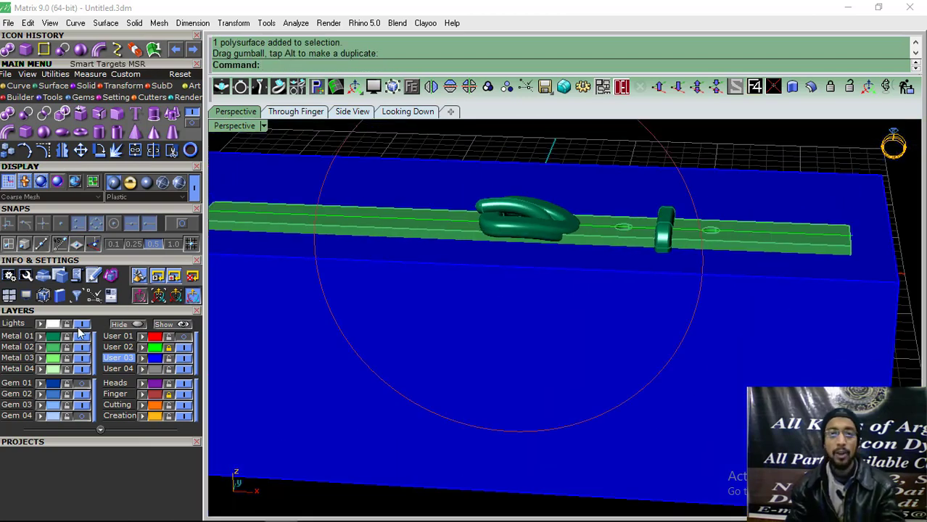
Subtract the blue box from the buckle and strap as a trial trim.
{"action": "left_click", "coordinate": [52, 338]}
{"action": "left_click", "coordinate": [53, 355]}
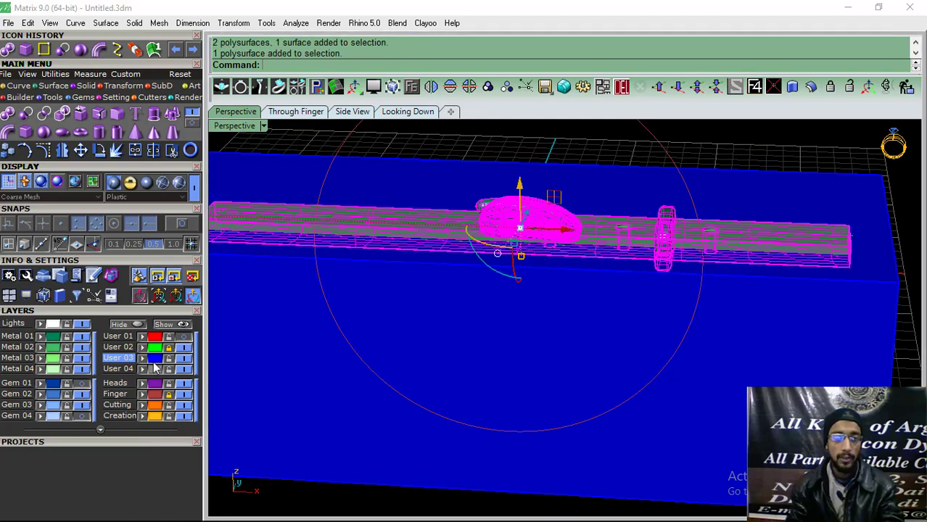
{"action": "left_click", "coordinate": [25, 114]}
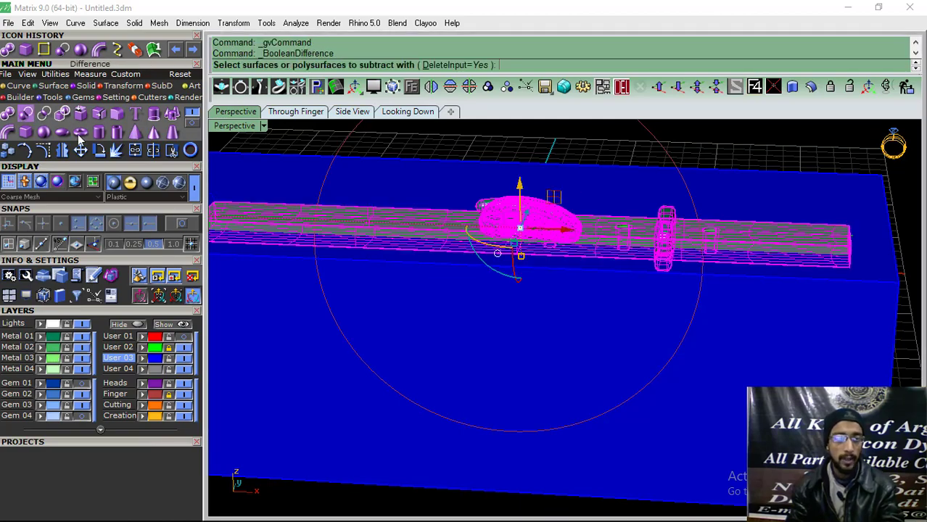
{"action": "left_click", "coordinate": [403, 330]}
{"action": "key", "text": "Return"}
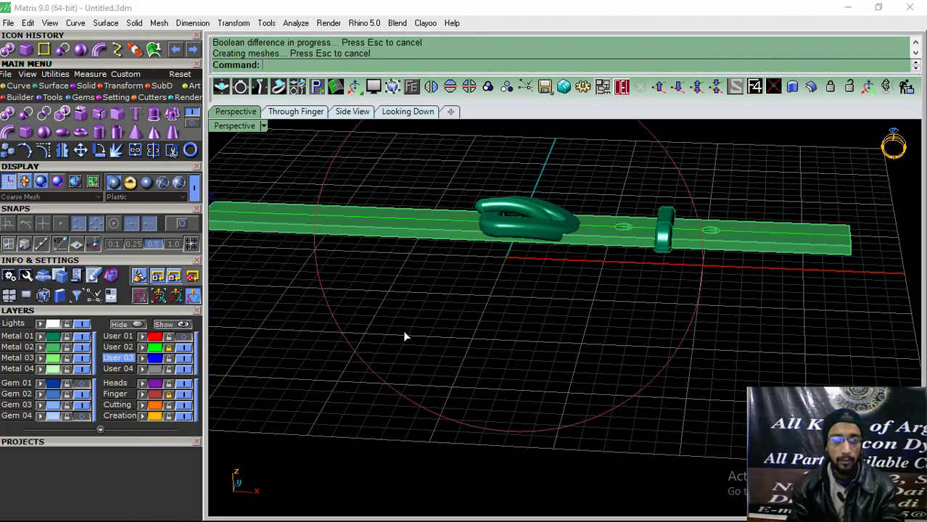
Union the strap, buckle and keeper, then undo the subtraction and merge.
{"action": "mouse_move", "coordinate": [405, 335]}
{"action": "right_mouse_down"}
{"action": "mouse_move", "coordinate": [607, 423]}
{"action": "mouse_move", "coordinate": [652, 332]}
{"action": "mouse_move", "coordinate": [532, 224]}
{"action": "mouse_move", "coordinate": [422, 182]}
{"action": "mouse_move", "coordinate": [662, 336]}
{"action": "mouse_move", "coordinate": [635, 341]}
{"action": "right_mouse_up"}
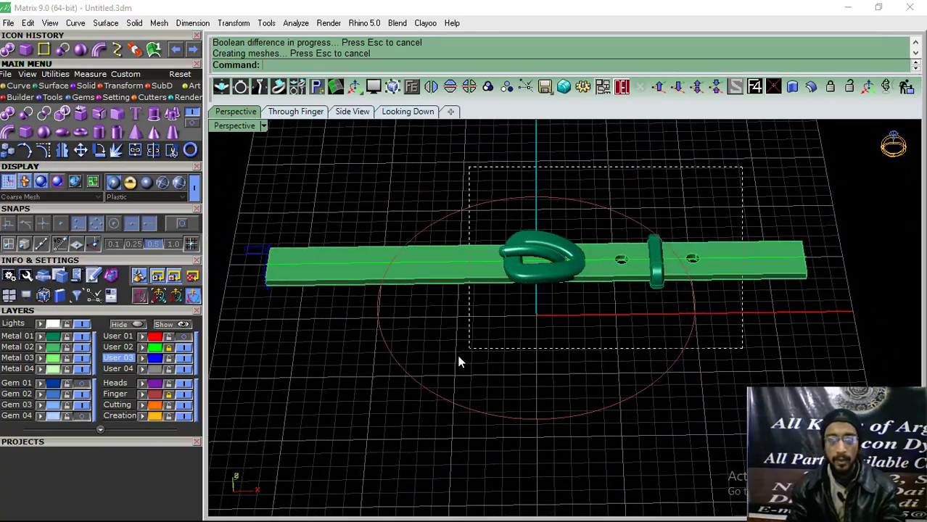
{"action": "left_click_drag", "start_coordinate": [425, 377], "coordinate": [432, 385]}
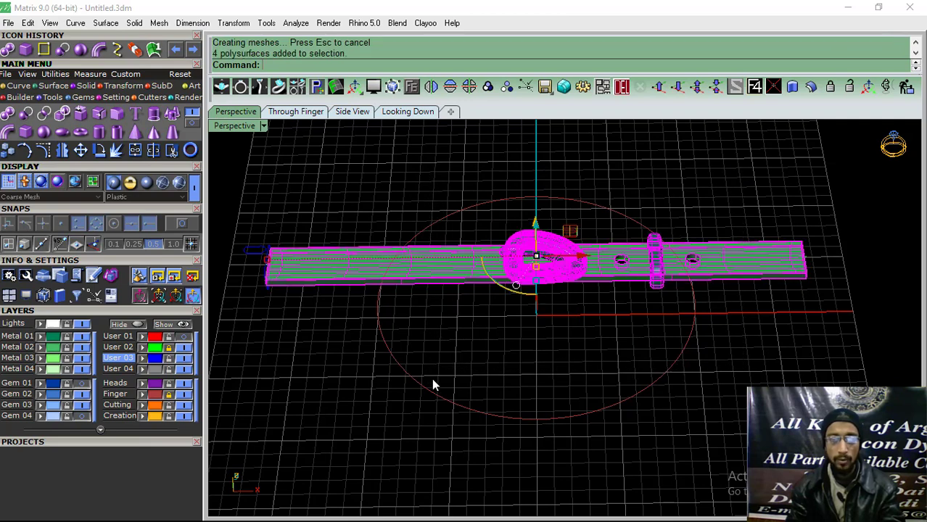
{"action": "left_click", "coordinate": [7, 115]}
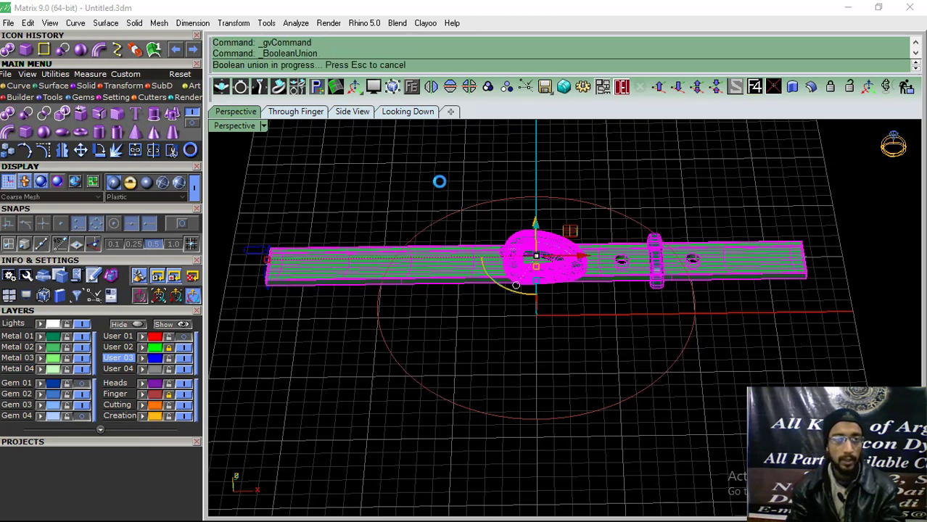
{"action": "scroll", "coordinate": [438, 180], "scroll_direction": "up", "scroll_amount": 5}
{"action": "right_click_drag", "start_coordinate": [540, 281], "coordinate": [611, 133], "text": "shift"}
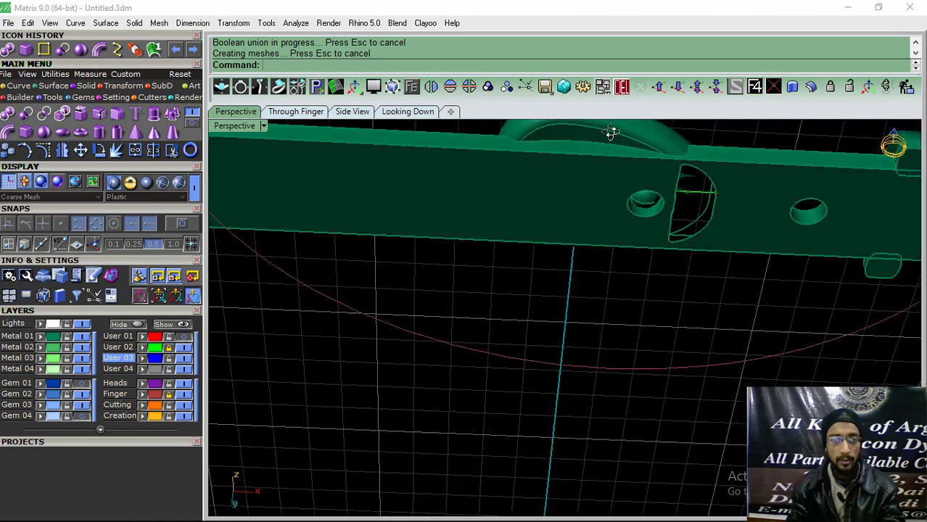
{"action": "scroll", "coordinate": [602, 167], "scroll_direction": "down", "scroll_amount": 3}
{"action": "key", "text": "ctrl+z"}
{"action": "key", "text": "ctrl+z"}
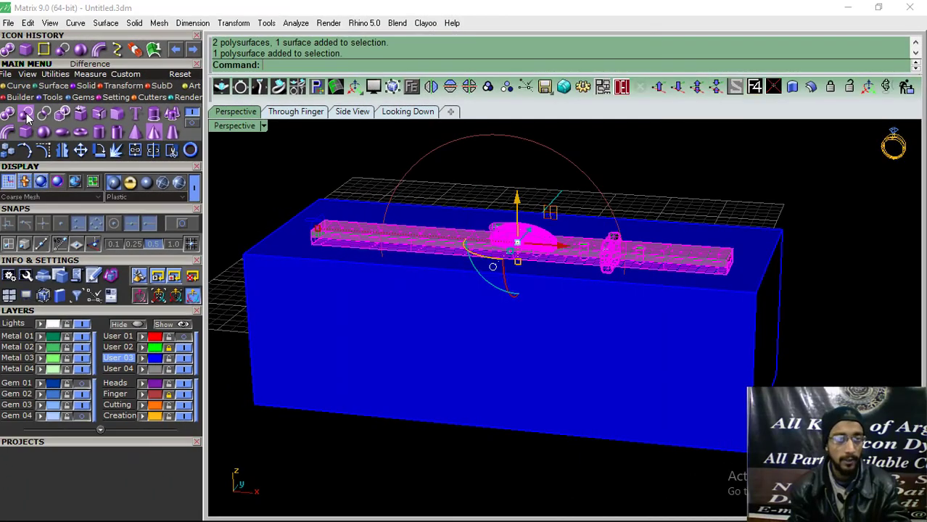
Subtract the blue box from the belt parts again and orbit low to check the flat trim.
{"action": "left_click", "coordinate": [26, 115]}
{"action": "left_click", "coordinate": [359, 320]}
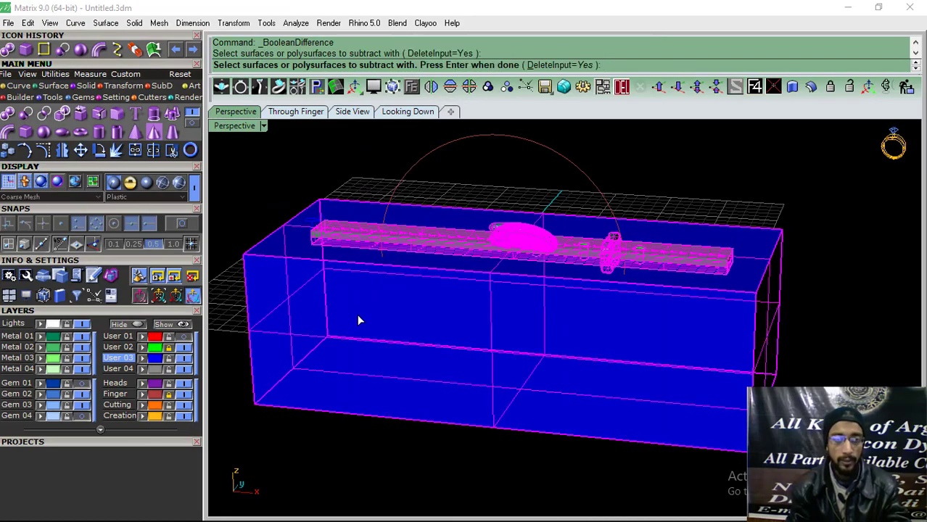
{"action": "key", "text": "Return"}
{"action": "mouse_move", "coordinate": [505, 250]}
{"action": "right_mouse_down"}
{"action": "mouse_move", "coordinate": [639, 273]}
{"action": "mouse_move", "coordinate": [584, 328]}
{"action": "mouse_move", "coordinate": [577, 216]}
{"action": "mouse_move", "coordinate": [537, 258]}
{"action": "mouse_move", "coordinate": [600, 269]}
{"action": "mouse_move", "coordinate": [695, 265]}
{"action": "mouse_move", "coordinate": [583, 249]}
{"action": "mouse_move", "coordinate": [578, 321]}
{"action": "mouse_move", "coordinate": [573, 272]}
{"action": "right_mouse_up"}
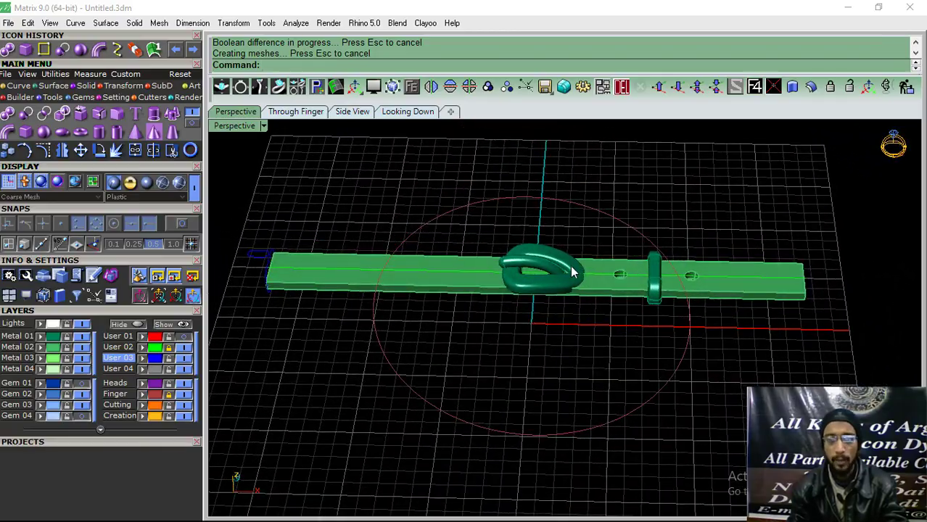
{"action": "right_click_drag", "start_coordinate": [564, 223], "coordinate": [567, 250]}
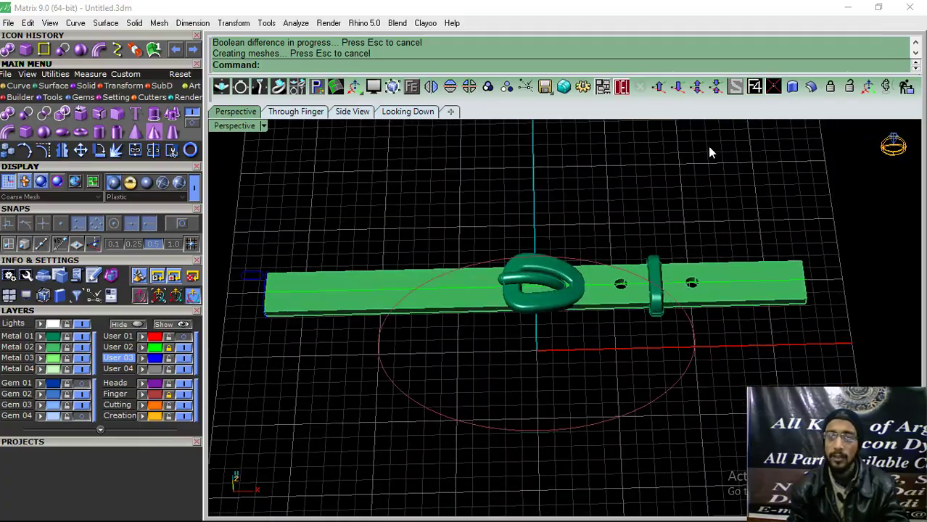
{"action": "mouse_move", "coordinate": [709, 153]}
{"action": "right_mouse_down"}
{"action": "mouse_move", "coordinate": [534, 325]}
{"action": "mouse_move", "coordinate": [432, 252]}
{"action": "mouse_move", "coordinate": [381, 230]}
{"action": "mouse_move", "coordinate": [636, 255]}
{"action": "mouse_move", "coordinate": [573, 261]}
{"action": "mouse_move", "coordinate": [585, 256]}
{"action": "mouse_move", "coordinate": [507, 235]}
{"action": "mouse_move", "coordinate": [538, 315]}
{"action": "mouse_move", "coordinate": [539, 289]}
{"action": "mouse_move", "coordinate": [542, 352]}
{"action": "mouse_move", "coordinate": [553, 263]}
{"action": "mouse_move", "coordinate": [532, 305]}
{"action": "mouse_move", "coordinate": [512, 310]}
{"action": "mouse_move", "coordinate": [585, 270]}
{"action": "mouse_move", "coordinate": [495, 270]}
{"action": "mouse_move", "coordinate": [536, 222]}
{"action": "mouse_move", "coordinate": [509, 271]}
{"action": "mouse_move", "coordinate": [554, 304]}
{"action": "mouse_move", "coordinate": [546, 342]}
{"action": "mouse_move", "coordinate": [559, 298]}
{"action": "right_mouse_up"}
{"action": "scroll", "coordinate": [573, 259], "scroll_direction": "up", "scroll_amount": 4}
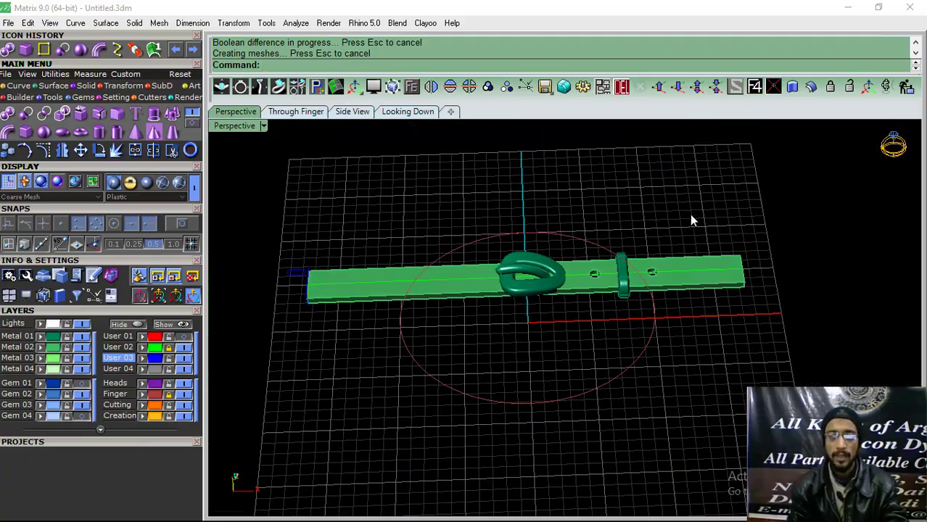
Boolean-union the strap, buckle and keeper into one green solid.
{"action": "left_click_drag", "start_coordinate": [457, 373], "coordinate": [439, 381]}
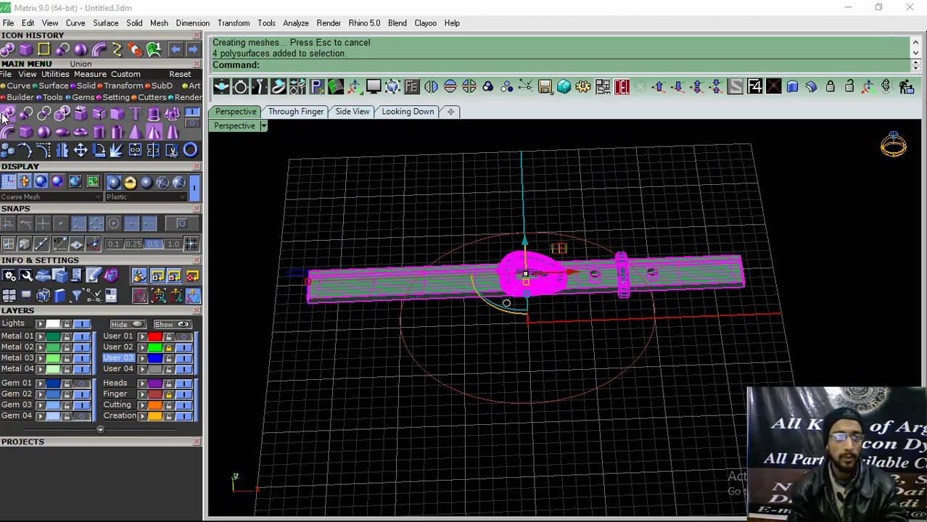
{"action": "left_click", "coordinate": [26, 114]}
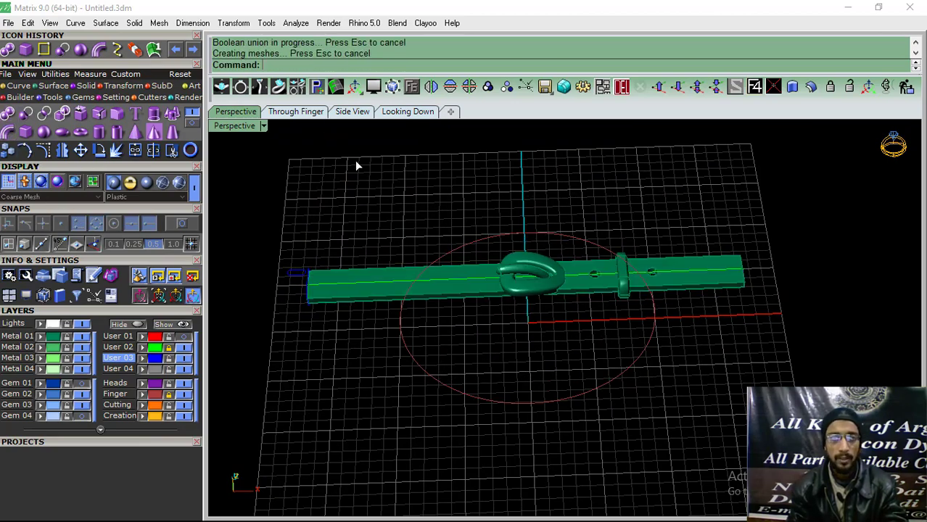
{"action": "mouse_move", "coordinate": [531, 321]}
{"action": "right_mouse_down"}
{"action": "mouse_move", "coordinate": [518, 510]}
{"action": "mouse_move", "coordinate": [551, 248]}
{"action": "right_mouse_up"}
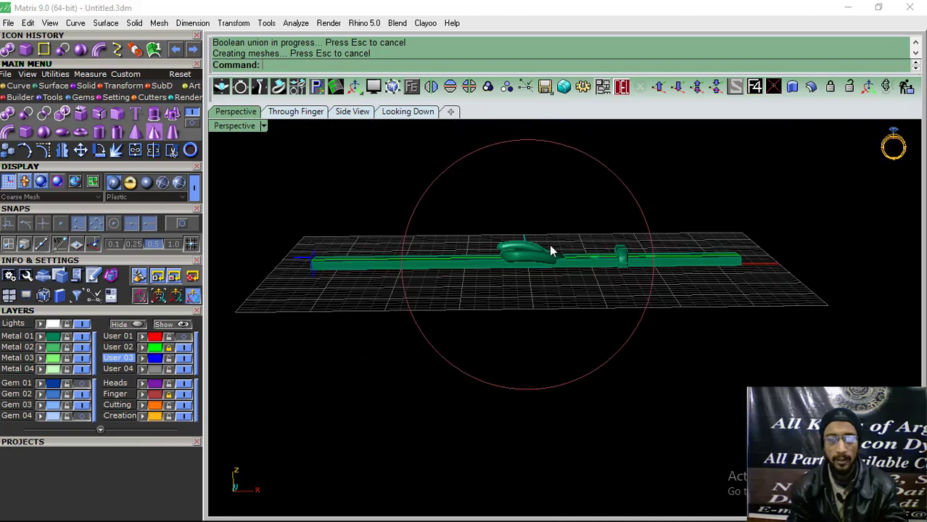
{"action": "scroll", "coordinate": [486, 280], "scroll_direction": "up", "scroll_amount": 5}
Ungroup the buckle.
{"action": "left_click", "coordinate": [516, 294]}
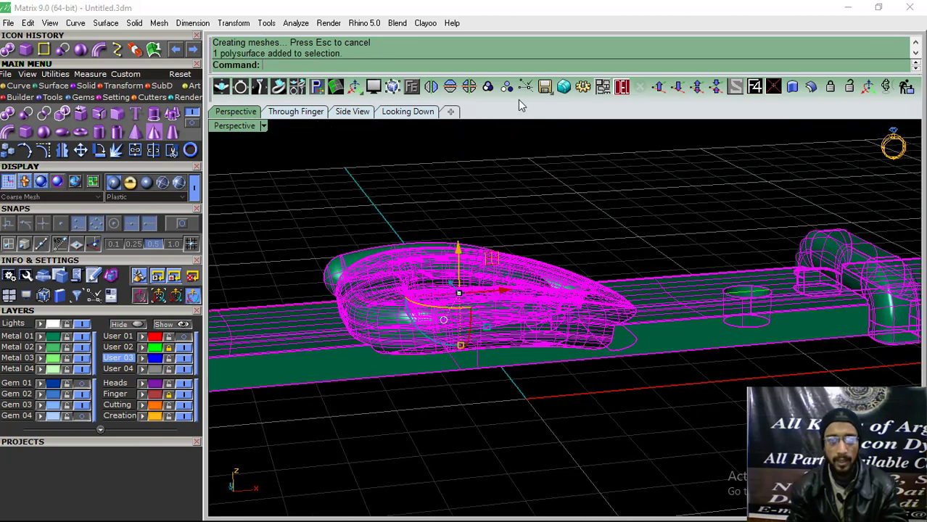
{"action": "left_click", "coordinate": [504, 88]}
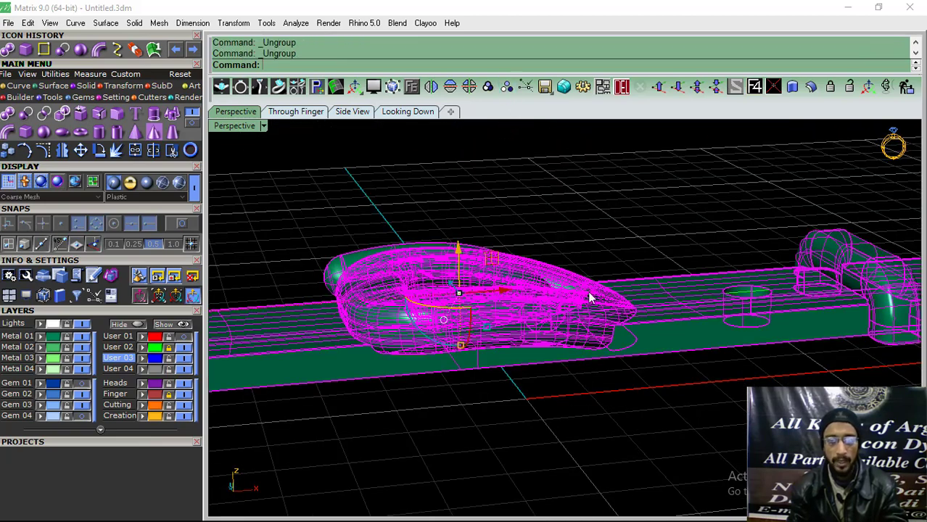
{"action": "mouse_move", "coordinate": [630, 295]}
{"action": "right_mouse_down"}
{"action": "mouse_move", "coordinate": [641, 321]}
{"action": "mouse_move", "coordinate": [579, 327]}
{"action": "right_mouse_up"}
{"action": "key", "text": "Escape"}
Try exploding the buckle into separate surfaces, then undo it and reselect the whole buckle.
{"action": "left_click", "coordinate": [366, 257]}
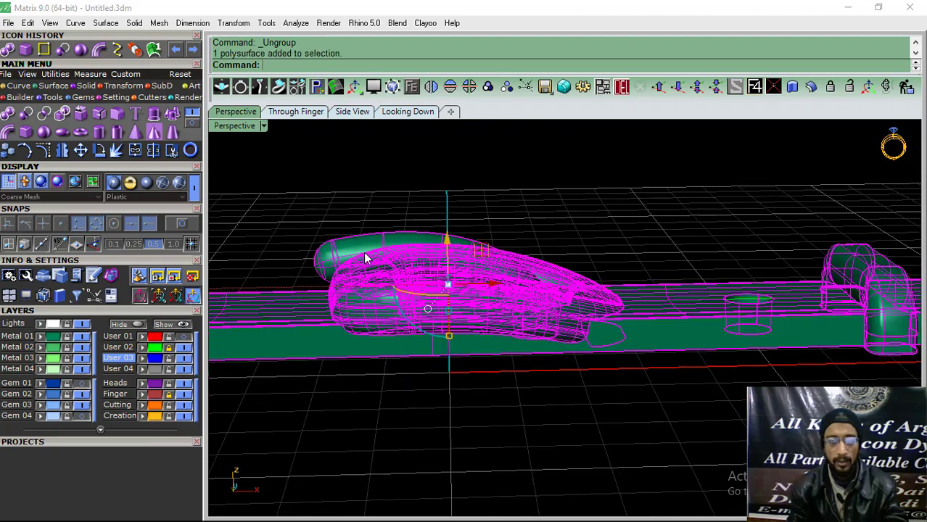
{"action": "left_click", "coordinate": [525, 86]}
{"action": "left_click", "coordinate": [545, 194]}
{"action": "right_click_drag", "start_coordinate": [545, 194], "coordinate": [501, 269]}
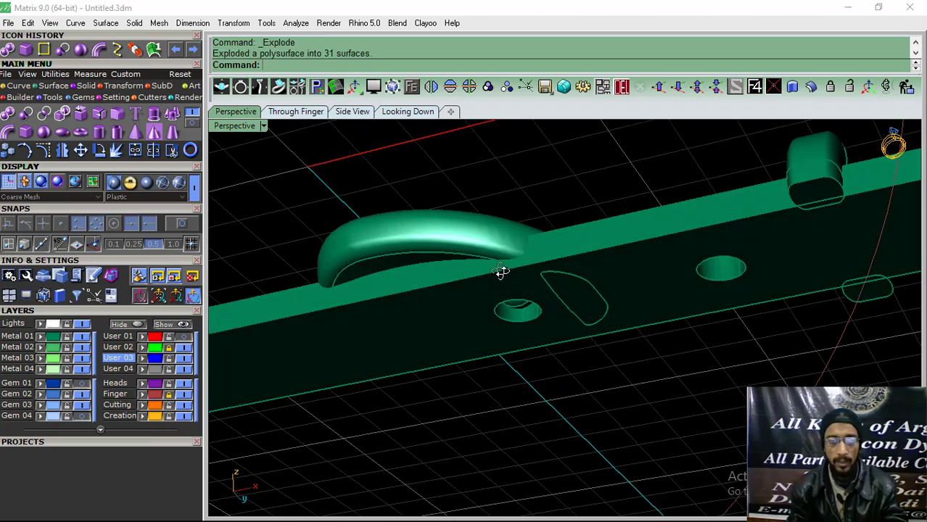
{"action": "scroll", "coordinate": [500, 269], "scroll_direction": "up", "scroll_amount": 3}
{"action": "left_click", "coordinate": [465, 319]}
{"action": "key", "text": "ctrl+z"}
{"action": "mouse_move", "coordinate": [522, 360]}
{"action": "right_mouse_down"}
{"action": "mouse_move", "coordinate": [505, 361]}
{"action": "mouse_move", "coordinate": [527, 346]}
{"action": "right_mouse_up"}
{"action": "left_click", "coordinate": [540, 314]}
{"action": "mouse_move", "coordinate": [542, 312]}
{"action": "right_mouse_down"}
{"action": "mouse_move", "coordinate": [556, 362]}
{"action": "mouse_move", "coordinate": [509, 400]}
{"action": "mouse_move", "coordinate": [534, 441]}
{"action": "mouse_move", "coordinate": [578, 352]}
{"action": "mouse_move", "coordinate": [573, 377]}
{"action": "mouse_move", "coordinate": [492, 310]}
{"action": "right_mouse_up"}
Delete the two leftover curves at the strap's end and switch to the deformation tool set.
{"action": "key", "text": "Escape"}
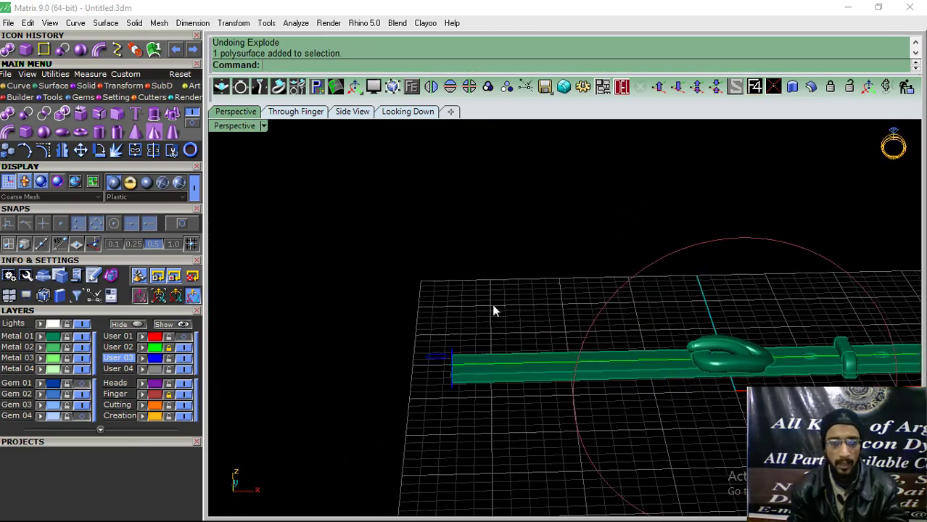
{"action": "left_click_drag", "start_coordinate": [492, 310], "coordinate": [450, 372]}
{"action": "left_click", "coordinate": [508, 386], "text": "ctrl"}
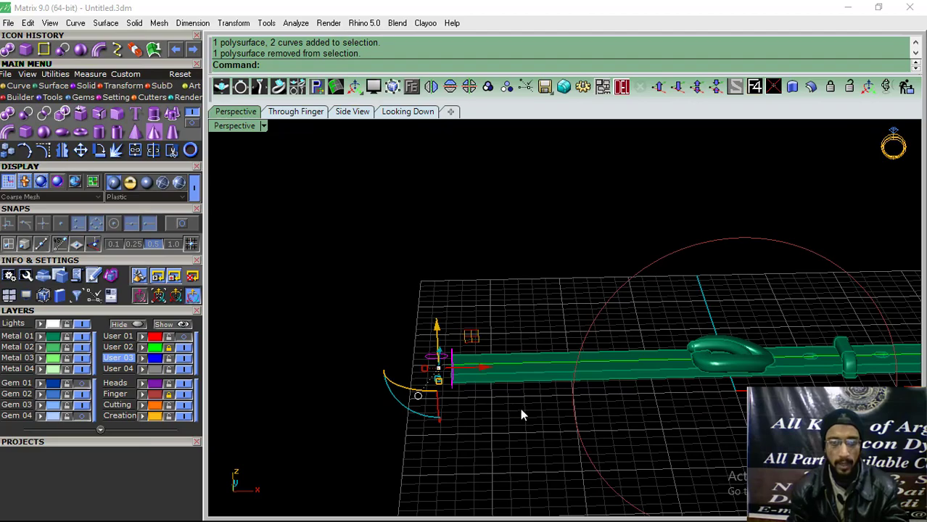
{"action": "left_click", "coordinate": [621, 87]}
{"action": "mouse_move", "coordinate": [555, 289]}
{"action": "right_mouse_down"}
{"action": "mouse_move", "coordinate": [524, 284]}
{"action": "mouse_move", "coordinate": [505, 296]}
{"action": "mouse_move", "coordinate": [573, 359]}
{"action": "mouse_move", "coordinate": [497, 310]}
{"action": "mouse_move", "coordinate": [392, 286]}
{"action": "right_mouse_up"}
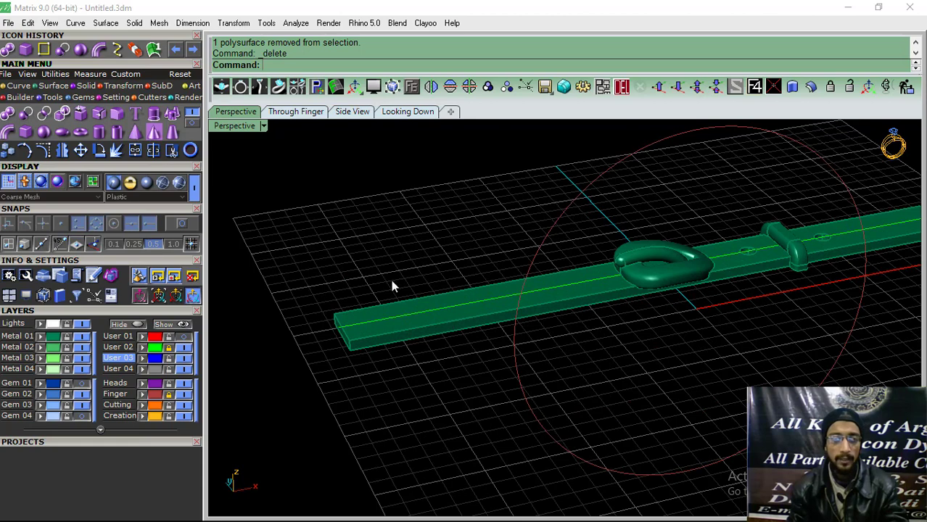
{"action": "left_click", "coordinate": [119, 97]}
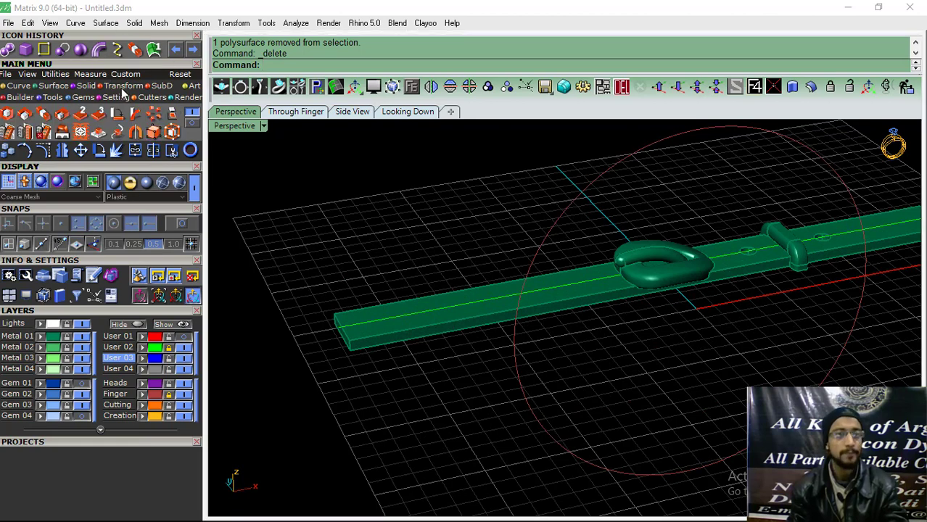
{"action": "left_click", "coordinate": [193, 128]}
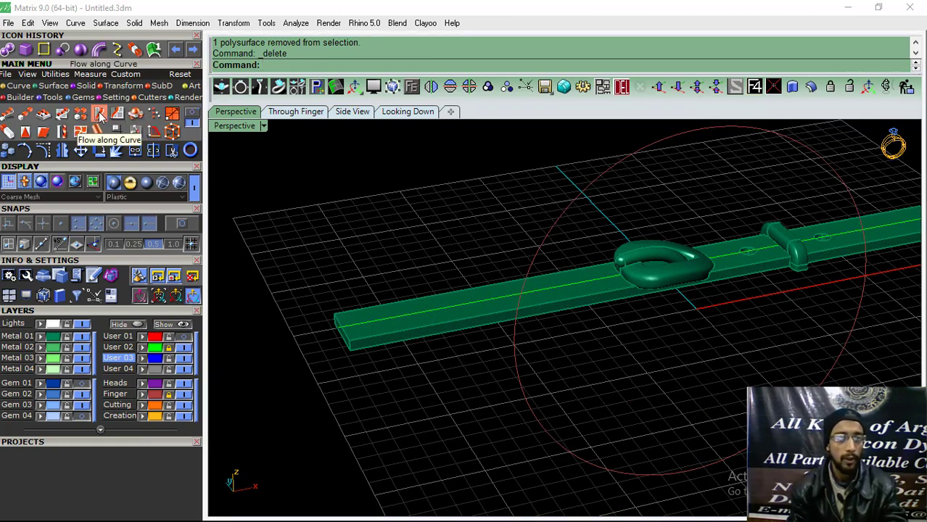
{"action": "left_click", "coordinate": [100, 117]}
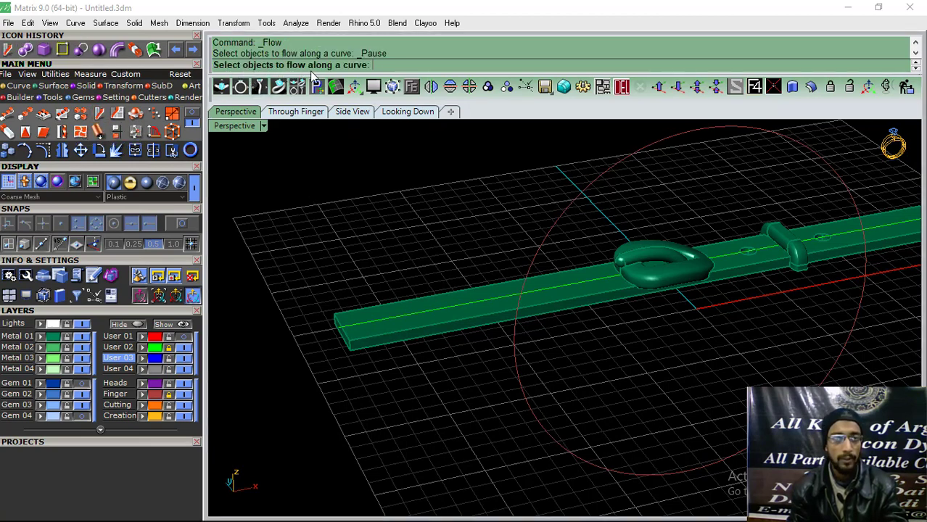
{"action": "scroll", "coordinate": [548, 313], "scroll_direction": "up", "scroll_amount": 3}
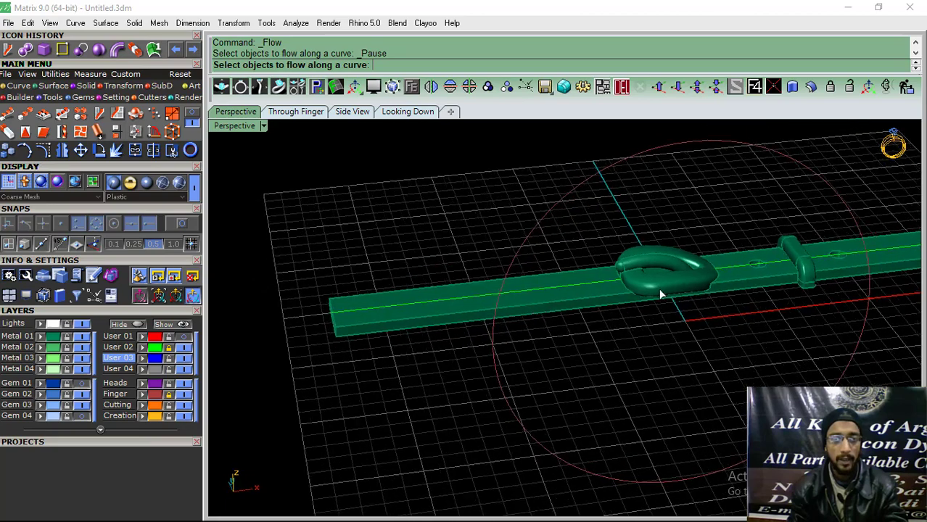
{"action": "scroll", "coordinate": [658, 290], "scroll_direction": "up", "scroll_amount": 3}
{"action": "scroll", "coordinate": [589, 325], "scroll_direction": "down", "scroll_amount": 3}
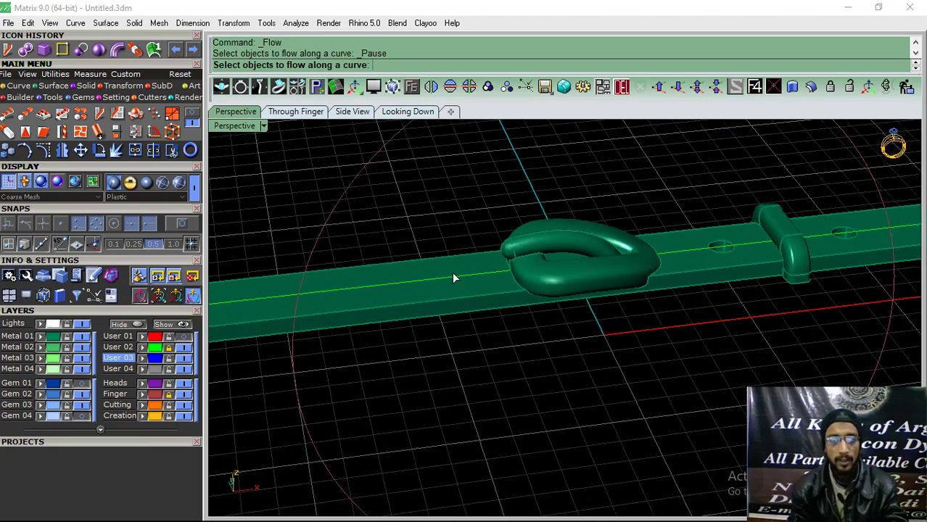
{"action": "scroll", "coordinate": [602, 286], "scroll_direction": "down", "scroll_amount": 3}
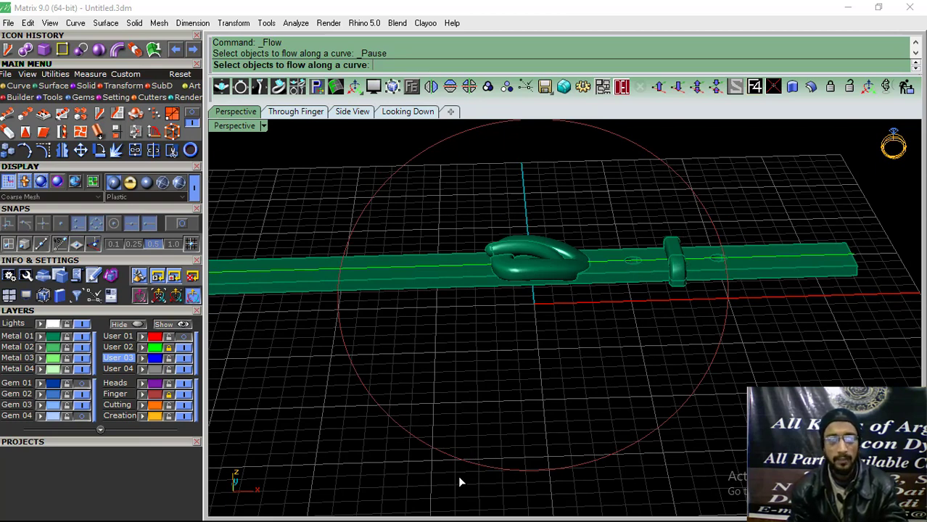
{"action": "mouse_move", "coordinate": [428, 264]}
{"action": "right_mouse_down"}
{"action": "mouse_move", "coordinate": [420, 265]}
{"action": "mouse_move", "coordinate": [520, 286]}
{"action": "mouse_move", "coordinate": [439, 298]}
{"action": "right_mouse_up"}
{"action": "left_click", "coordinate": [511, 293]}
{"action": "scroll", "coordinate": [551, 246], "scroll_direction": "down", "scroll_amount": 3}
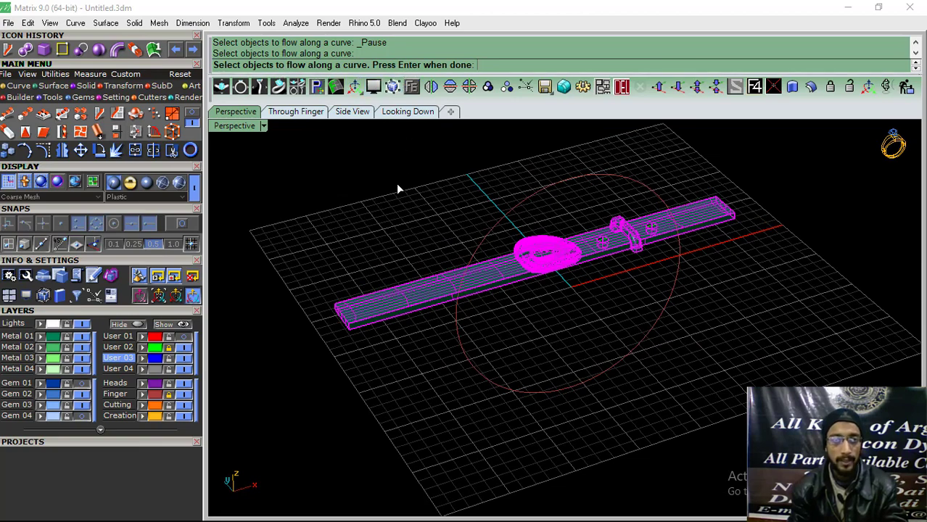
{"action": "key", "text": "Return"}
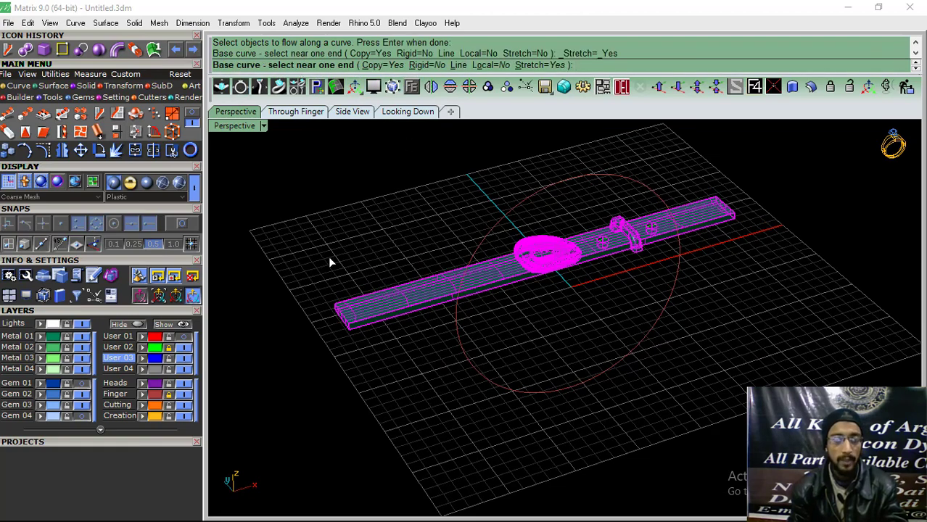
{"action": "scroll", "coordinate": [330, 263], "scroll_direction": "up", "scroll_amount": 3}
{"action": "scroll", "coordinate": [350, 309], "scroll_direction": "up", "scroll_amount": 3}
{"action": "scroll", "coordinate": [292, 347], "scroll_direction": "up", "scroll_amount": 1}
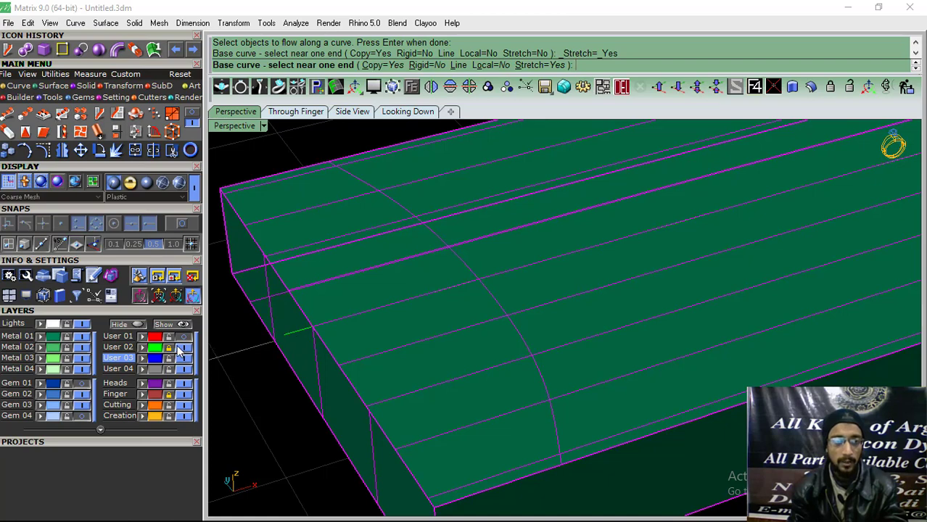
{"action": "left_click", "coordinate": [286, 333]}
{"action": "scroll", "coordinate": [339, 303], "scroll_direction": "down", "scroll_amount": 5}
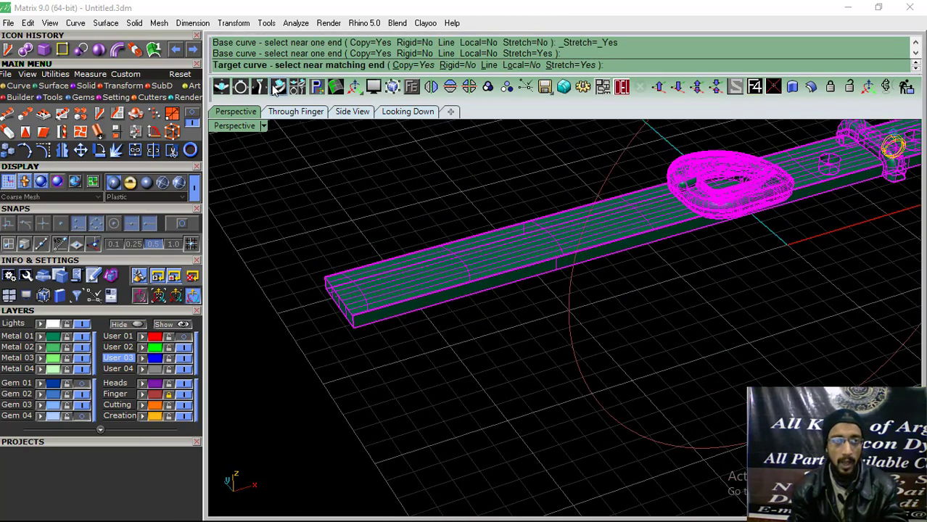
{"action": "scroll", "coordinate": [385, 249], "scroll_direction": "down", "scroll_amount": 5}
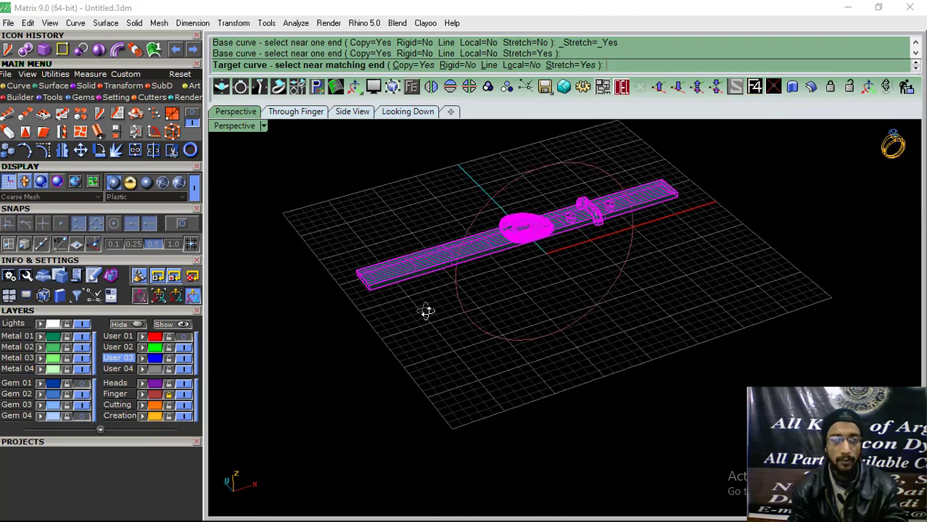
{"action": "mouse_move", "coordinate": [426, 310]}
{"action": "right_mouse_down"}
{"action": "mouse_move", "coordinate": [610, 317]}
{"action": "mouse_move", "coordinate": [662, 283]}
{"action": "mouse_move", "coordinate": [618, 278]}
{"action": "right_mouse_up"}
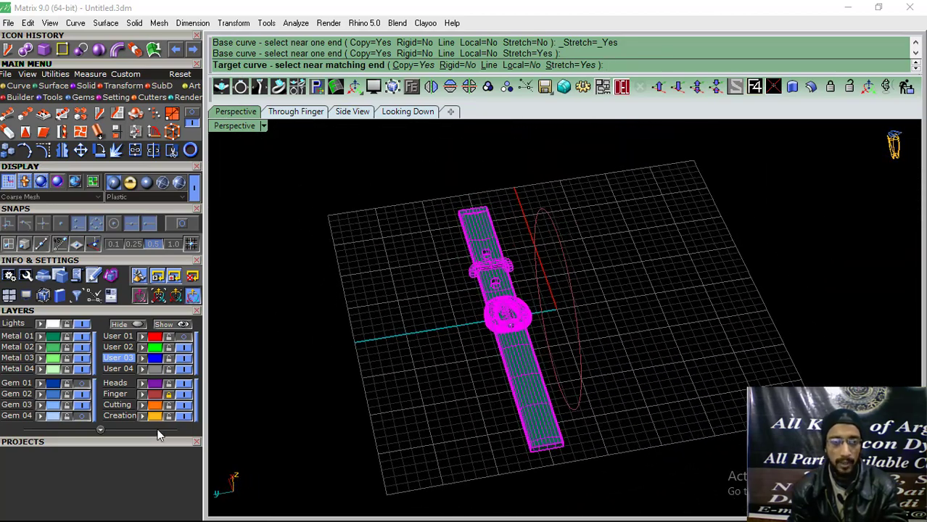
{"action": "left_click", "coordinate": [552, 217]}
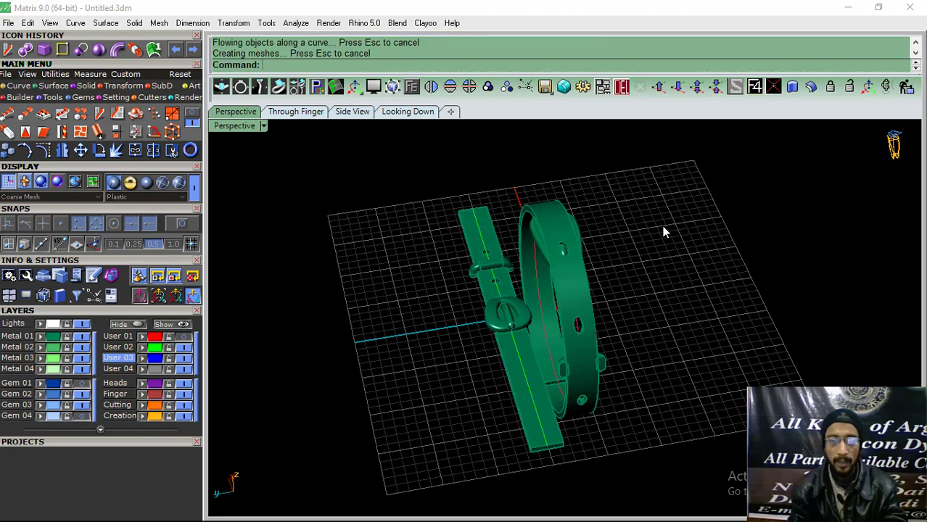
{"action": "mouse_move", "coordinate": [667, 320]}
{"action": "right_mouse_down"}
{"action": "mouse_move", "coordinate": [526, 260]}
{"action": "mouse_move", "coordinate": [520, 201]}
{"action": "mouse_move", "coordinate": [509, 216]}
{"action": "right_mouse_up"}
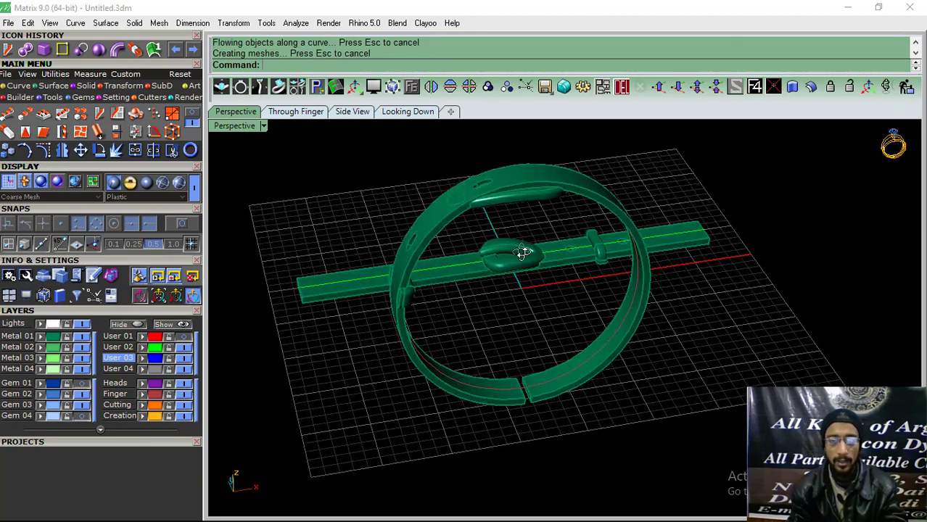
{"action": "key", "text": "ctrl+z"}
{"action": "right_click_drag", "start_coordinate": [410, 275], "coordinate": [445, 304]}
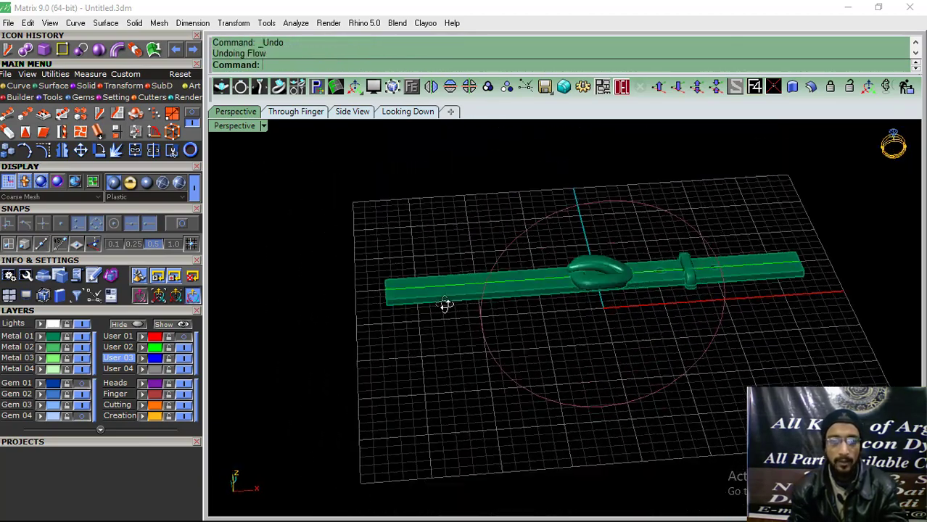
{"action": "scroll", "coordinate": [435, 290], "scroll_direction": "up", "scroll_amount": 3}
{"action": "right_click", "coordinate": [417, 296]}
{"action": "left_click", "coordinate": [417, 327]}
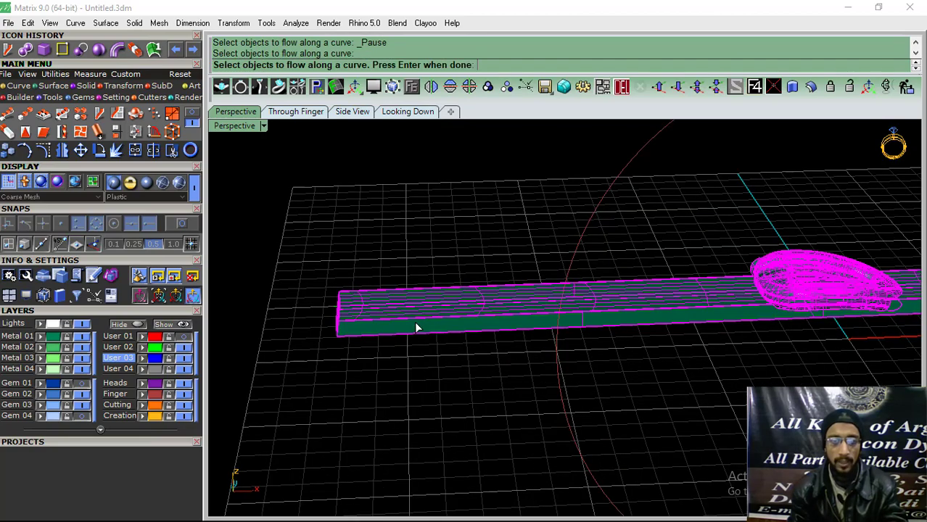
{"action": "scroll", "coordinate": [657, 285], "scroll_direction": "down", "scroll_amount": 3}
{"action": "scroll", "coordinate": [385, 301], "scroll_direction": "down", "scroll_amount": 2}
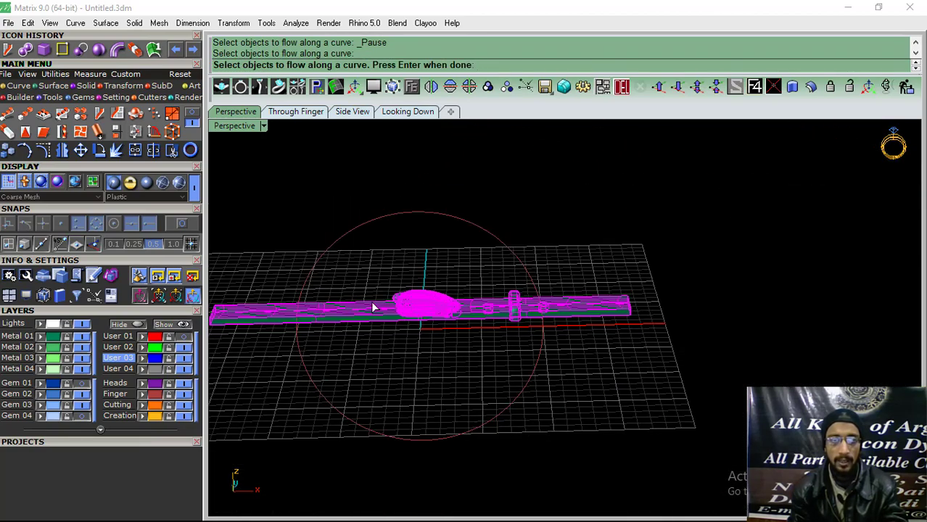
{"action": "key", "text": "Return"}
{"action": "right_click_drag", "start_coordinate": [512, 306], "coordinate": [626, 307]}
{"action": "scroll", "coordinate": [626, 307], "scroll_direction": "up", "scroll_amount": 3}
{"action": "scroll", "coordinate": [617, 264], "scroll_direction": "up", "scroll_amount": 2}
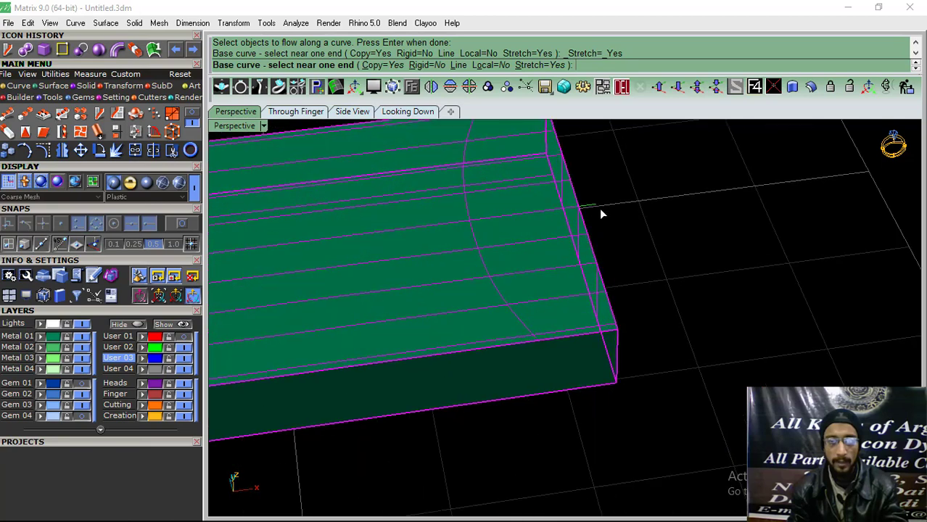
{"action": "scroll", "coordinate": [610, 202], "scroll_direction": "down", "scroll_amount": 1}
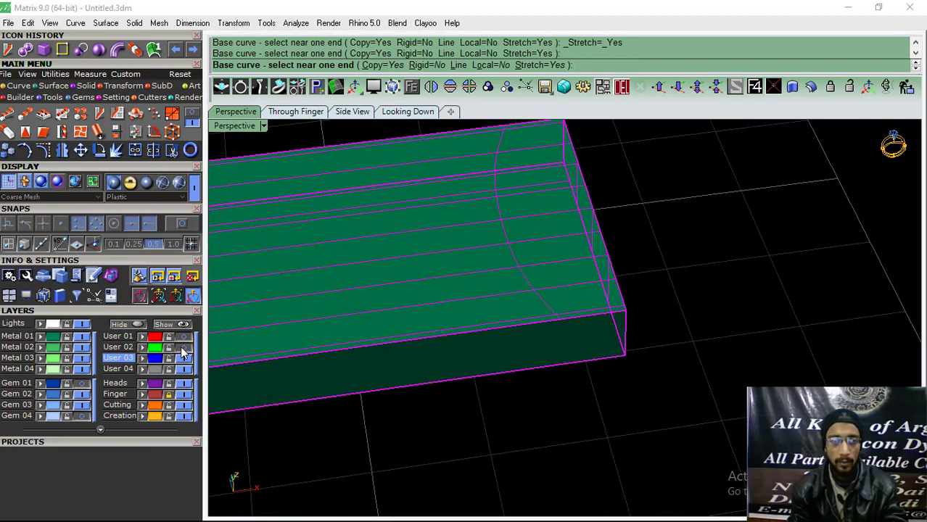
{"action": "left_click", "coordinate": [614, 211]}
{"action": "scroll", "coordinate": [666, 228], "scroll_direction": "down", "scroll_amount": 5}
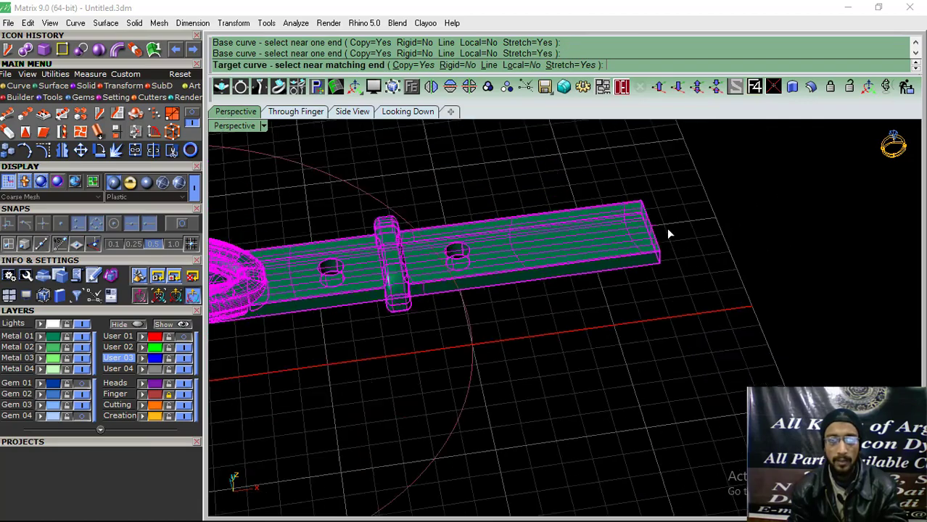
{"action": "scroll", "coordinate": [474, 326], "scroll_direction": "down", "scroll_amount": 3}
{"action": "right_click_drag", "start_coordinate": [412, 330], "coordinate": [425, 363]}
{"action": "scroll", "coordinate": [393, 308], "scroll_direction": "up", "scroll_amount": 3}
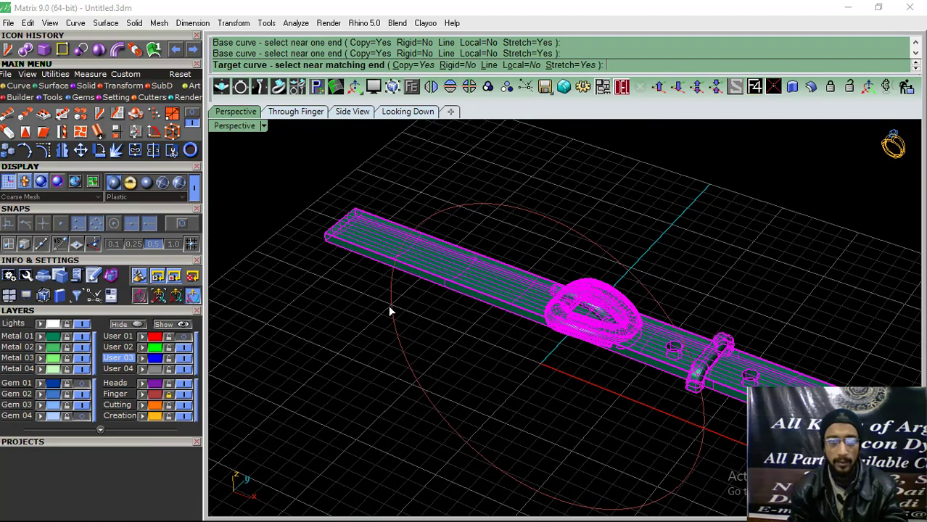
{"action": "left_click", "coordinate": [394, 300]}
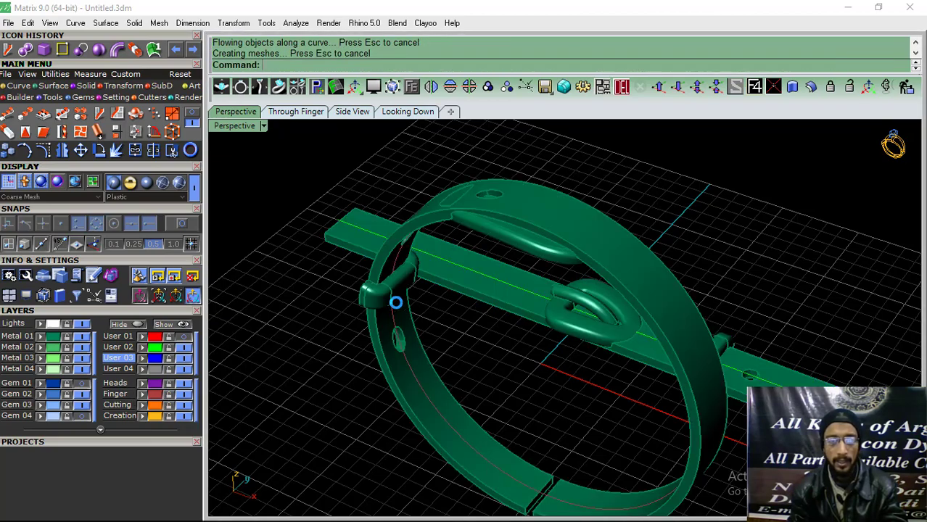
{"action": "mouse_move", "coordinate": [395, 302]}
{"action": "right_mouse_down"}
{"action": "mouse_move", "coordinate": [424, 306]}
{"action": "mouse_move", "coordinate": [385, 312]}
{"action": "mouse_move", "coordinate": [408, 341]}
{"action": "mouse_move", "coordinate": [420, 296]}
{"action": "mouse_move", "coordinate": [420, 338]}
{"action": "mouse_move", "coordinate": [433, 347]}
{"action": "right_mouse_up"}
{"action": "key", "text": "ctrl+z"}
{"action": "mouse_move", "coordinate": [683, 309]}
{"action": "right_mouse_down"}
{"action": "mouse_move", "coordinate": [664, 362]}
{"action": "mouse_move", "coordinate": [648, 364]}
{"action": "mouse_move", "coordinate": [659, 337]}
{"action": "mouse_move", "coordinate": [685, 321]}
{"action": "right_mouse_up"}
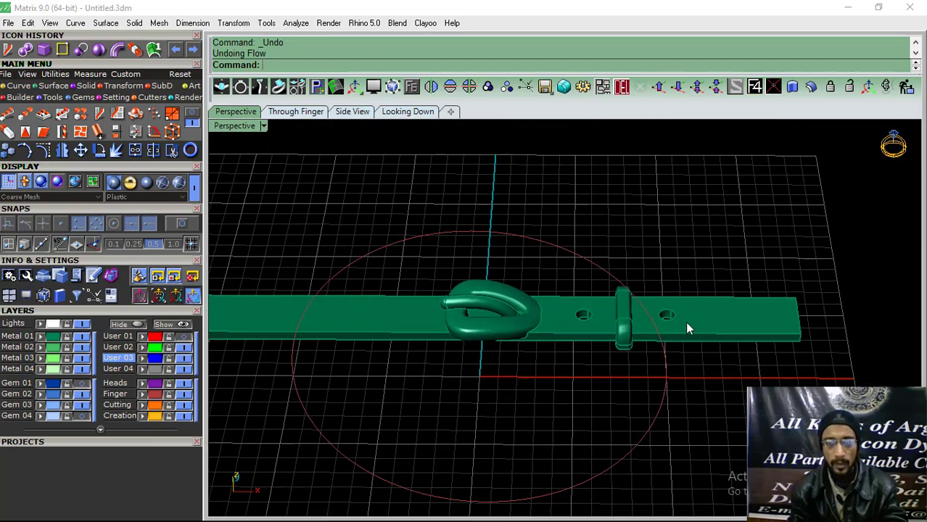
{"action": "left_click", "coordinate": [686, 321]}
Cancel the bend command and show the hidden base curve on layer User 02.
{"action": "right_click", "coordinate": [655, 316]}
{"action": "right_click_drag", "start_coordinate": [813, 349], "coordinate": [668, 309]}
{"action": "key", "text": "Escape"}
{"action": "scroll", "coordinate": [667, 308], "scroll_direction": "up", "scroll_amount": 5}
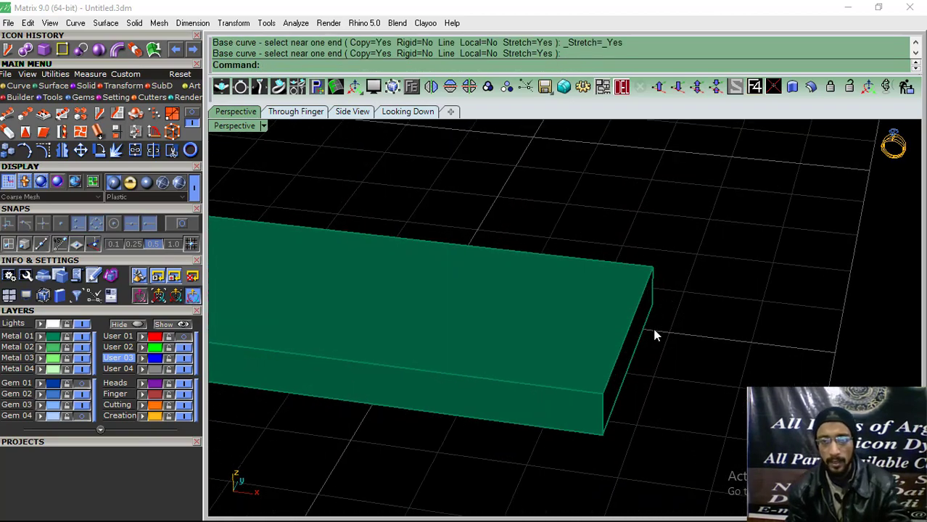
{"action": "left_click", "coordinate": [184, 348]}
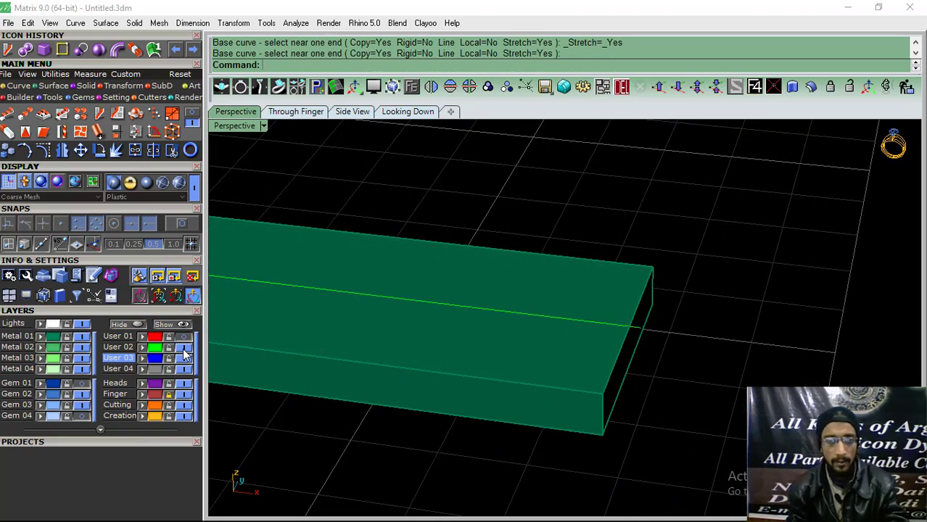
Lower the base curve to the strap's mid-thickness in the Through Finger view, then return to Perspective.
{"action": "left_click", "coordinate": [633, 332]}
{"action": "right_click_drag", "start_coordinate": [625, 352], "coordinate": [463, 196]}
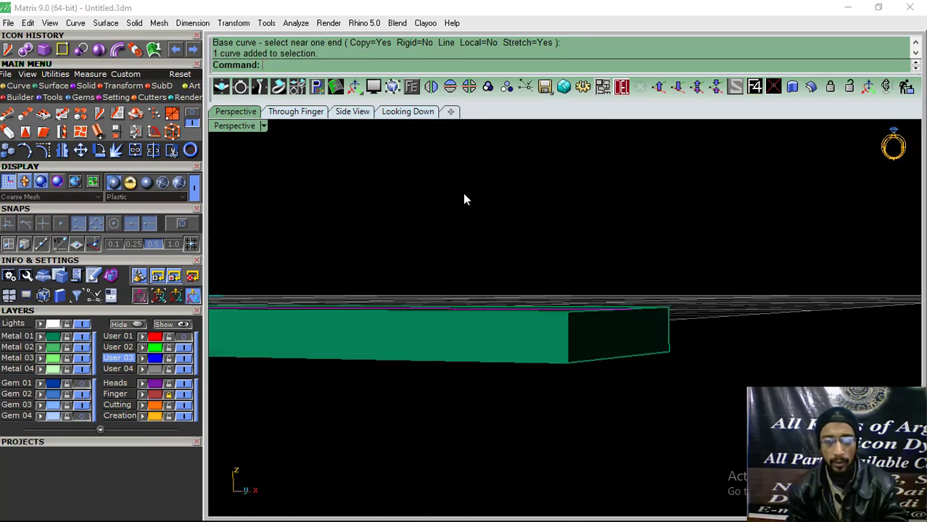
{"action": "left_click", "coordinate": [298, 113]}
{"action": "scroll", "coordinate": [490, 276], "scroll_direction": "up", "scroll_amount": 4}
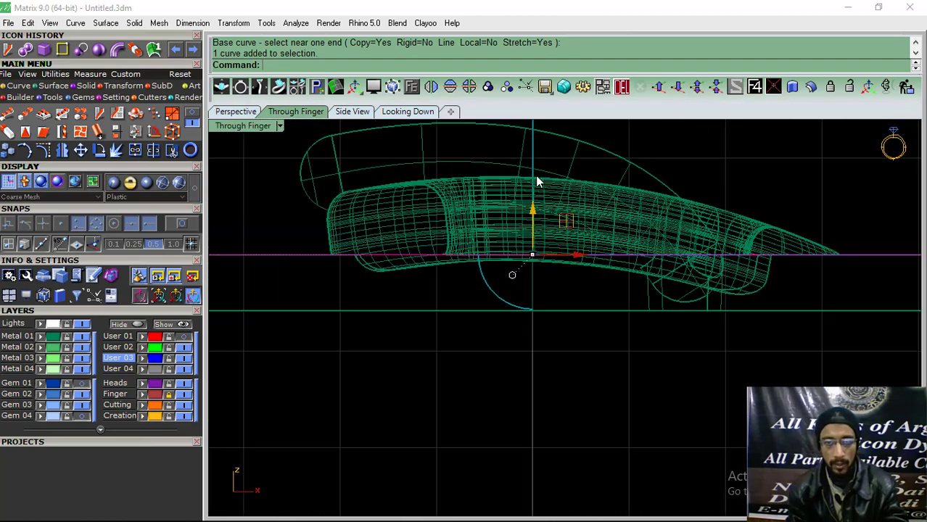
{"action": "left_click_drag", "start_coordinate": [529, 212], "coordinate": [533, 253]}
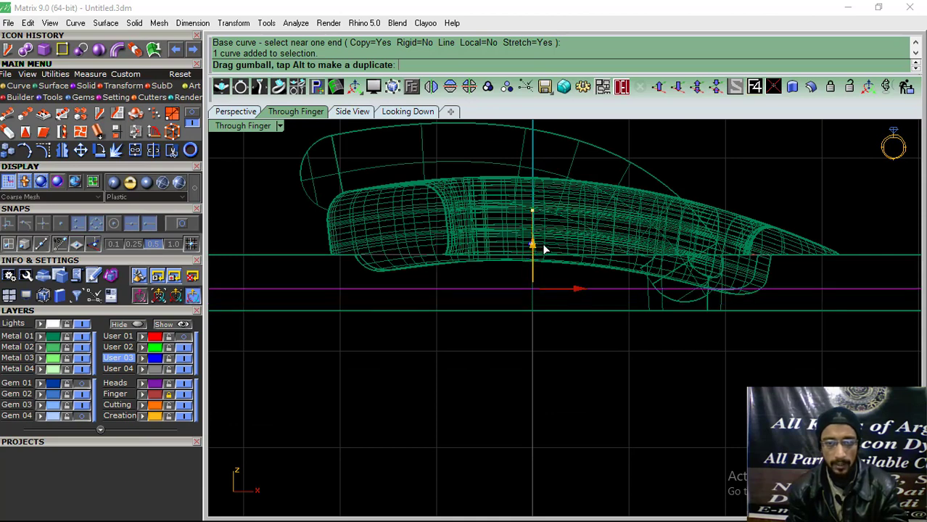
{"action": "left_click_drag", "start_coordinate": [533, 252], "coordinate": [533, 247]}
{"action": "left_click", "coordinate": [231, 113]}
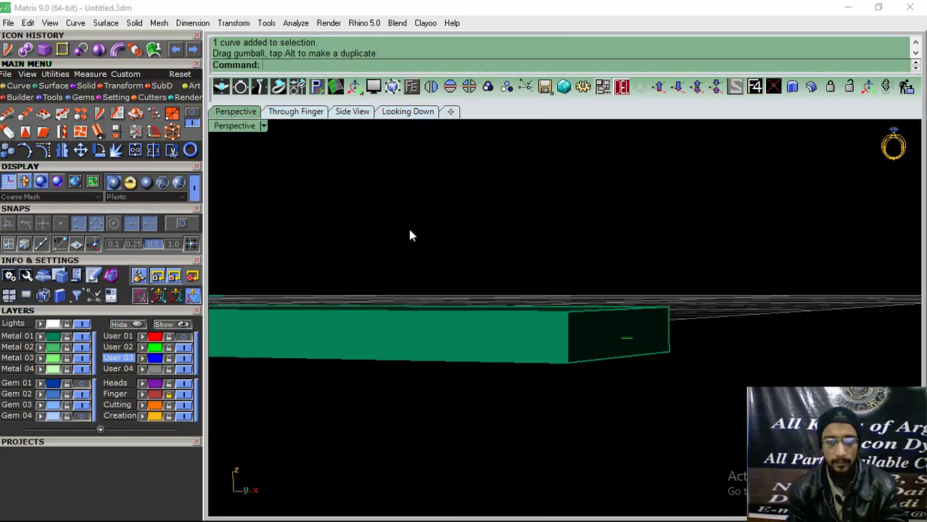
{"action": "right_click_drag", "start_coordinate": [410, 235], "coordinate": [439, 300]}
{"action": "left_click", "coordinate": [490, 334]}
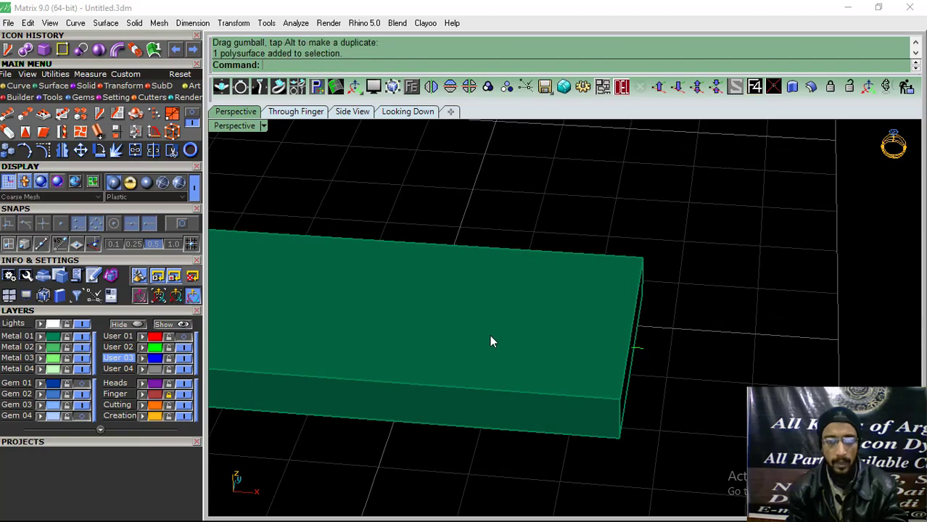
Flow the strap, buckle and keeper from the straight base line onto the circle.
{"action": "left_click", "coordinate": [100, 116]}
{"action": "left_click", "coordinate": [641, 351]}
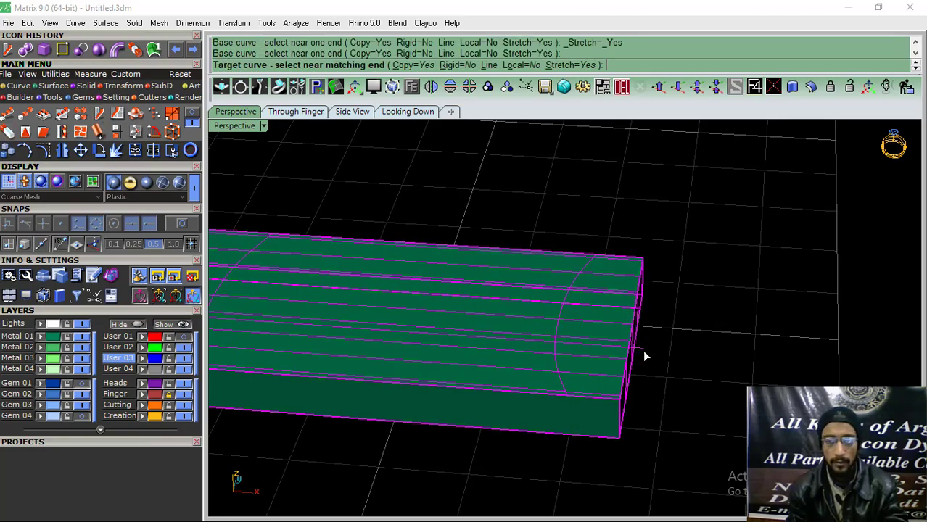
{"action": "scroll", "coordinate": [643, 349], "scroll_direction": "down", "scroll_amount": 5}
{"action": "right_click_drag", "start_coordinate": [698, 282], "coordinate": [382, 344]}
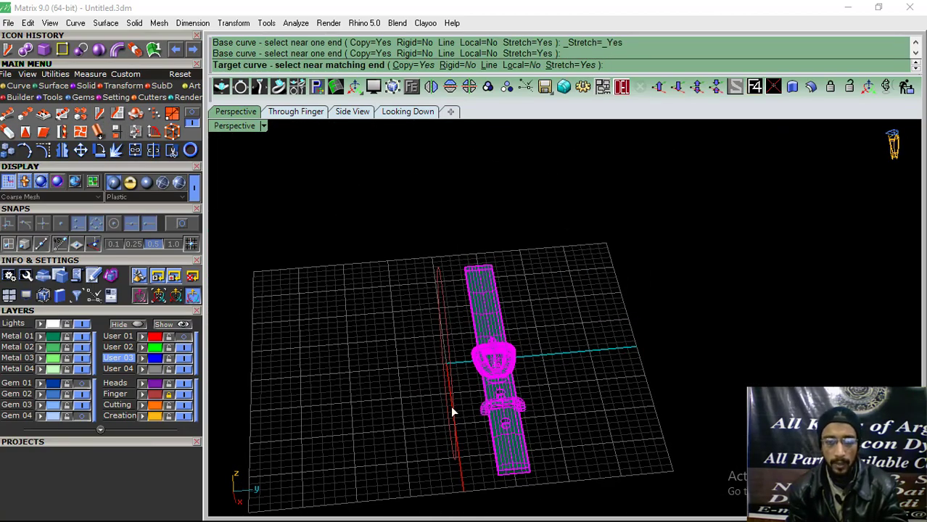
{"action": "right_click_drag", "start_coordinate": [452, 412], "coordinate": [711, 363]}
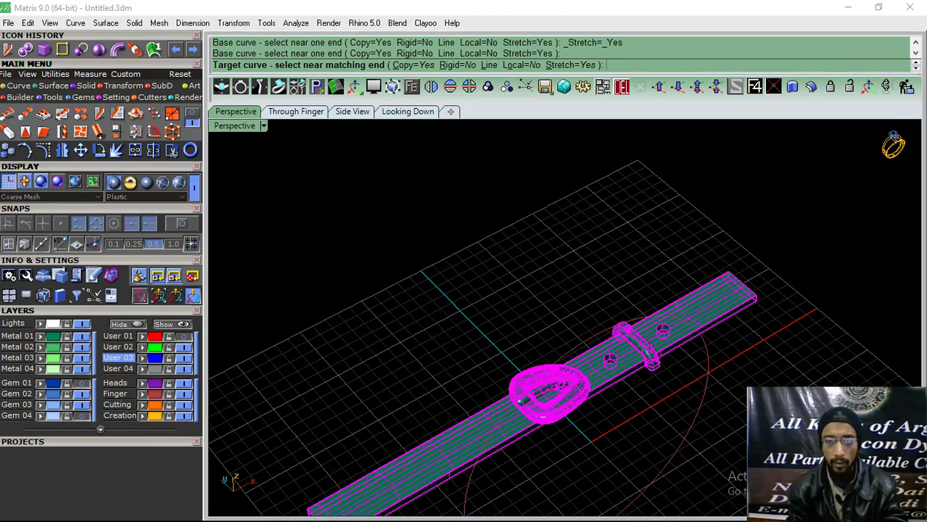
{"action": "left_click", "coordinate": [708, 368]}
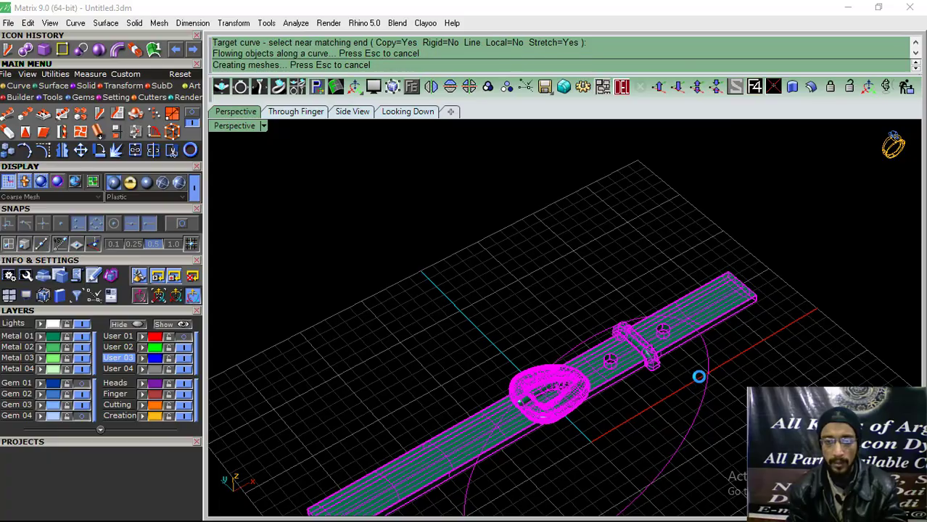
{"action": "left_click", "coordinate": [413, 283]}
{"action": "mouse_move", "coordinate": [413, 283]}
{"action": "right_mouse_down"}
{"action": "mouse_move", "coordinate": [535, 348]}
{"action": "mouse_move", "coordinate": [534, 408]}
{"action": "mouse_move", "coordinate": [511, 445]}
{"action": "mouse_move", "coordinate": [502, 325]}
{"action": "right_mouse_up"}
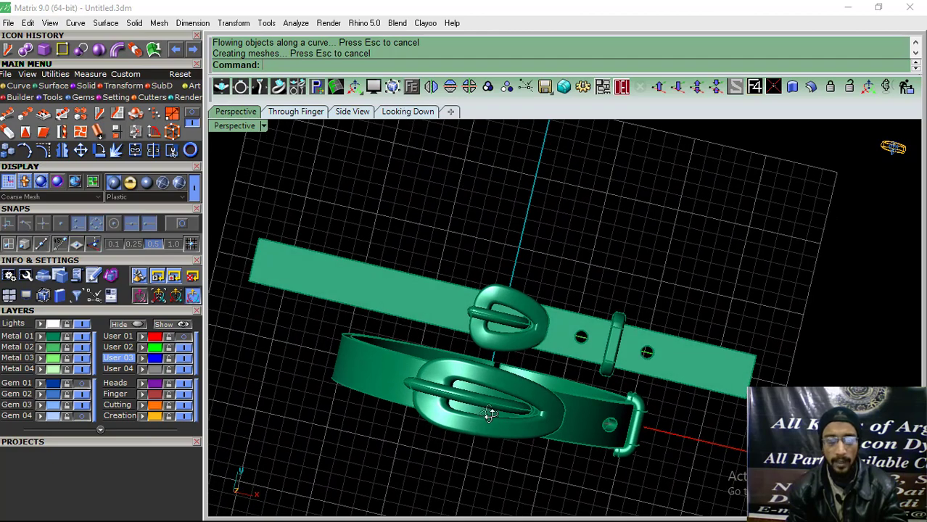
{"action": "right_click_drag", "start_coordinate": [490, 414], "coordinate": [530, 467]}
{"action": "scroll", "coordinate": [530, 467], "scroll_direction": "up", "scroll_amount": 5}
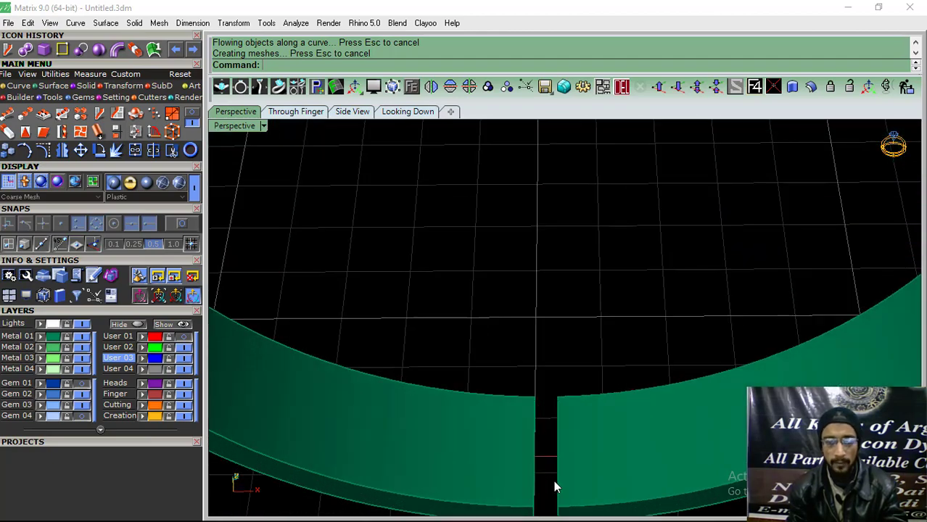
Select the straight guide line near the flat strap's end.
{"action": "scroll", "coordinate": [546, 428], "scroll_direction": "down", "scroll_amount": 5}
{"action": "mouse_move", "coordinate": [538, 382]}
{"action": "right_mouse_down"}
{"action": "mouse_move", "coordinate": [631, 356]}
{"action": "mouse_move", "coordinate": [768, 276]}
{"action": "right_mouse_up"}
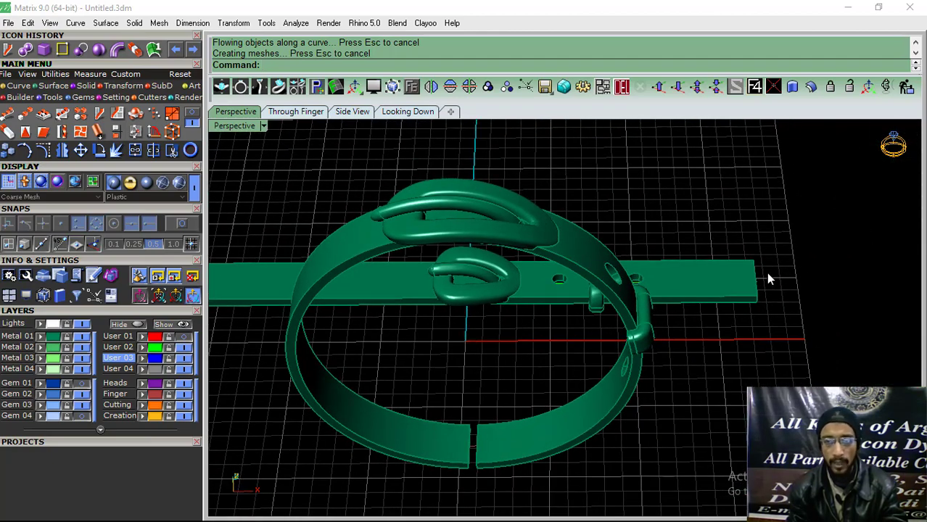
{"action": "scroll", "coordinate": [702, 313], "scroll_direction": "up", "scroll_amount": 5}
{"action": "scroll", "coordinate": [702, 314], "scroll_direction": "up", "scroll_amount": 3}
{"action": "left_click", "coordinate": [762, 297]}
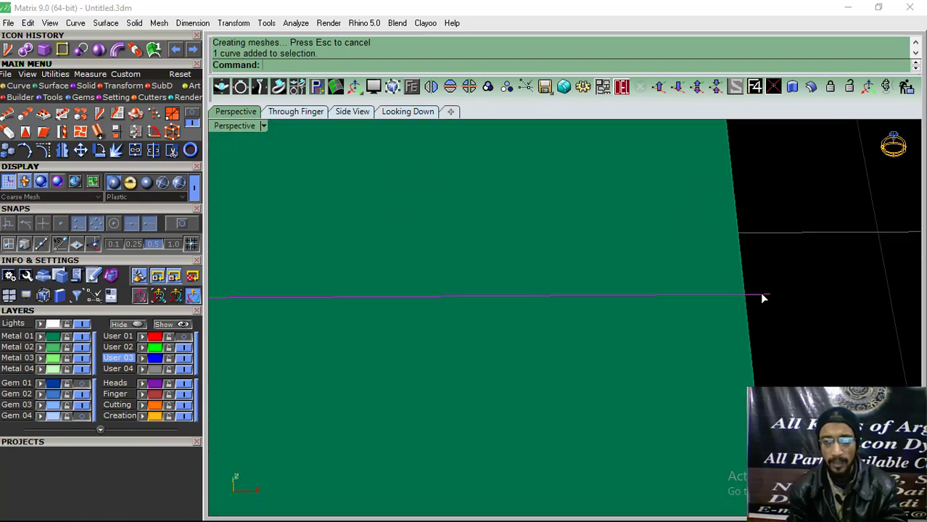
{"action": "scroll", "coordinate": [764, 293], "scroll_direction": "down", "scroll_amount": 5}
{"action": "scroll", "coordinate": [472, 341], "scroll_direction": "down", "scroll_amount": 2}
{"action": "scroll", "coordinate": [491, 343], "scroll_direction": "up", "scroll_amount": 1}
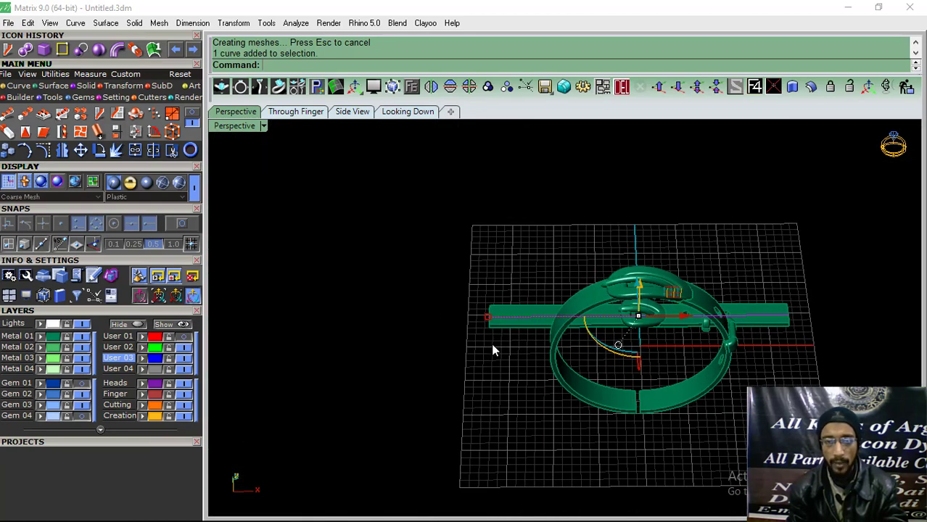
{"action": "scroll", "coordinate": [464, 332], "scroll_direction": "up", "scroll_amount": 4}
{"action": "scroll", "coordinate": [497, 319], "scroll_direction": "up", "scroll_amount": 2}
{"action": "scroll", "coordinate": [498, 306], "scroll_direction": "up", "scroll_amount": 2}
{"action": "scroll", "coordinate": [471, 289], "scroll_direction": "up", "scroll_amount": 2}
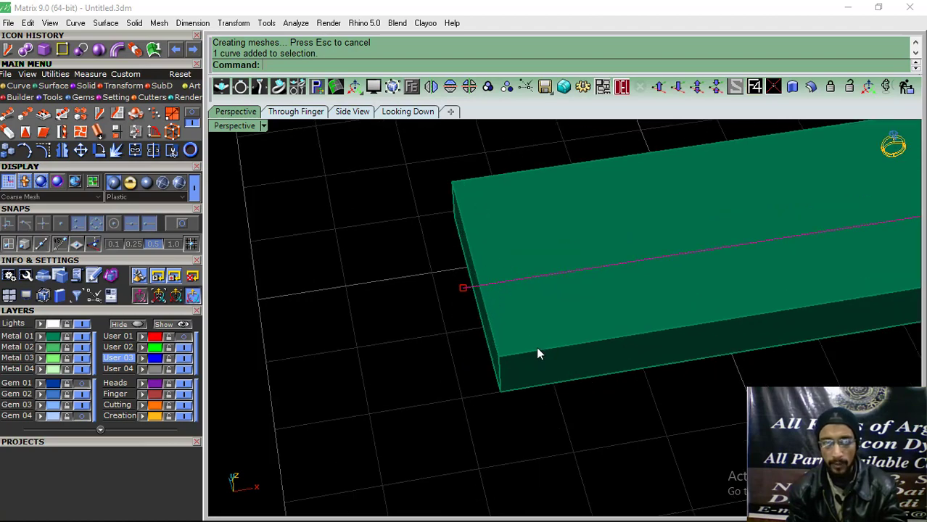
{"action": "scroll", "coordinate": [522, 352], "scroll_direction": "down", "scroll_amount": 1}
{"action": "scroll", "coordinate": [500, 335], "scroll_direction": "down", "scroll_amount": 1}
{"action": "scroll", "coordinate": [444, 282], "scroll_direction": "down", "scroll_amount": 2}
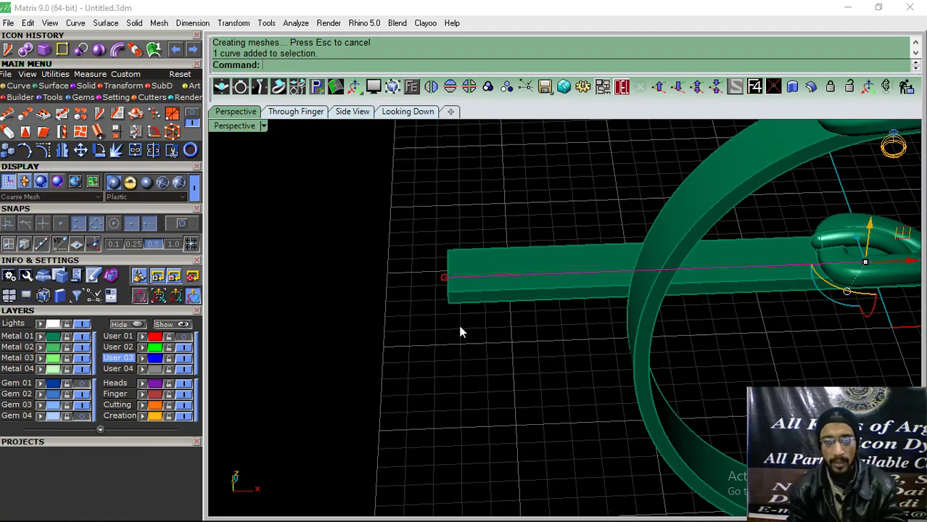
{"action": "scroll", "coordinate": [459, 330], "scroll_direction": "down", "scroll_amount": 1}
Drag the guide line's end point to the strap tip so the ring band updates.
{"action": "right_click_drag", "start_coordinate": [602, 346], "coordinate": [526, 324], "text": "shift"}
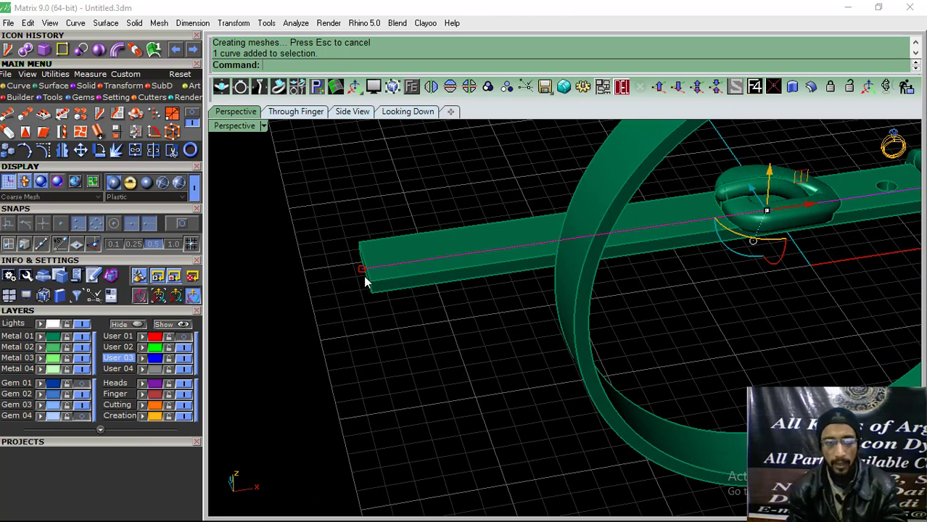
{"action": "left_click_drag", "start_coordinate": [362, 273], "coordinate": [368, 269]}
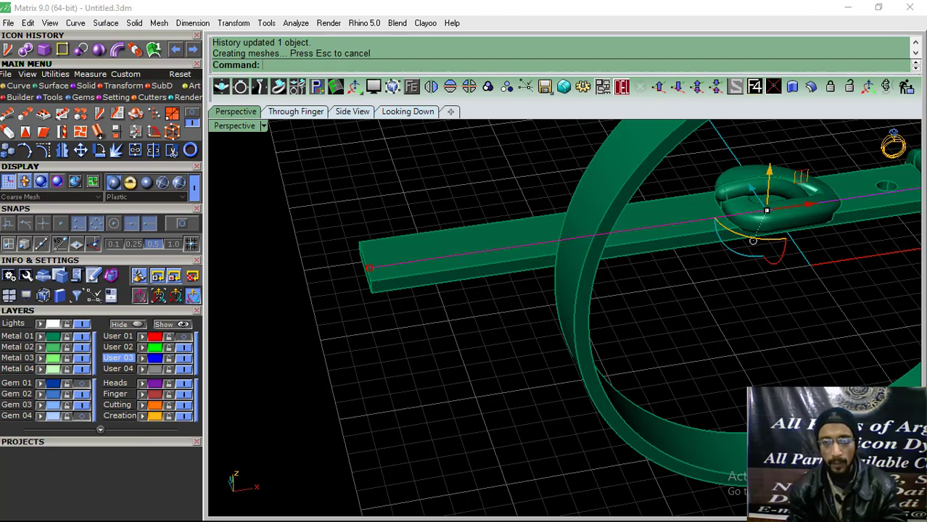
{"action": "left_click", "coordinate": [426, 354]}
{"action": "scroll", "coordinate": [392, 251], "scroll_direction": "up", "scroll_amount": 1}
{"action": "scroll", "coordinate": [334, 289], "scroll_direction": "up", "scroll_amount": 3}
{"action": "scroll", "coordinate": [321, 313], "scroll_direction": "up", "scroll_amount": 2}
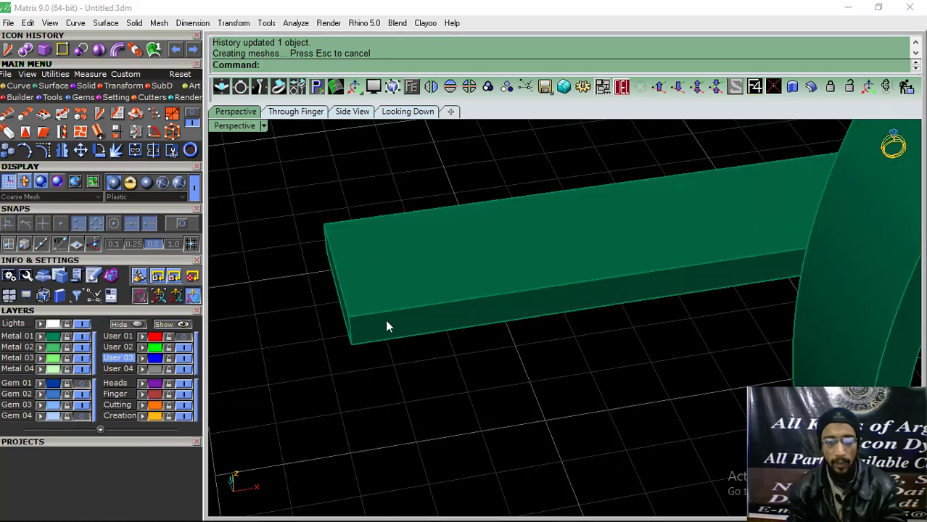
{"action": "scroll", "coordinate": [380, 340], "scroll_direction": "down", "scroll_amount": 2}
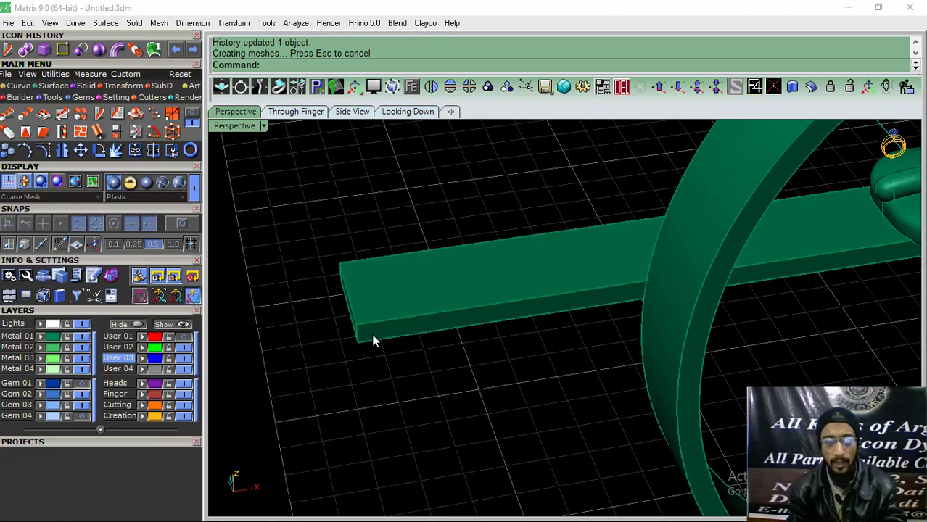
{"action": "scroll", "coordinate": [465, 305], "scroll_direction": "down", "scroll_amount": 5}
{"action": "right_click_drag", "start_coordinate": [540, 289], "coordinate": [512, 390]}
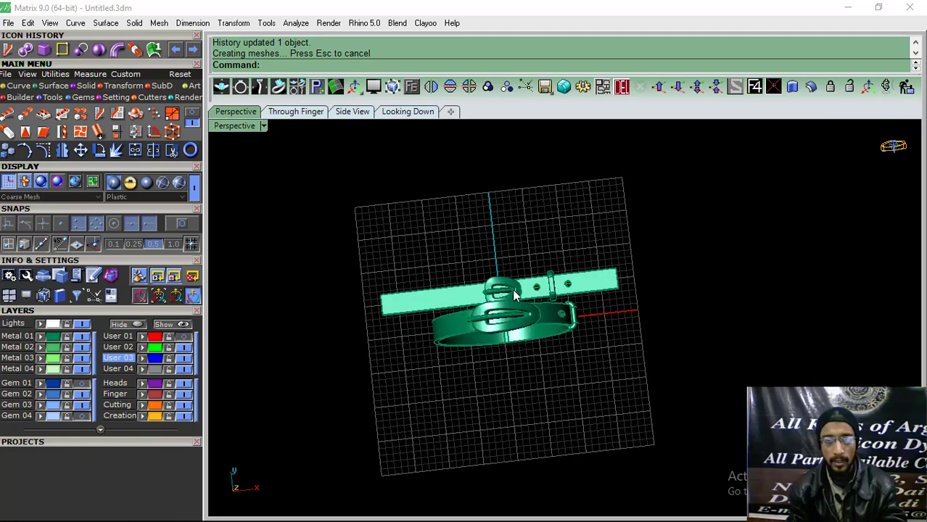
{"action": "scroll", "coordinate": [540, 330], "scroll_direction": "up", "scroll_amount": 5}
Rotate the ring-shaped belt with the gumball, checking it from the top view.
{"action": "scroll", "coordinate": [553, 385], "scroll_direction": "up", "scroll_amount": 2}
{"action": "left_click", "coordinate": [553, 386]}
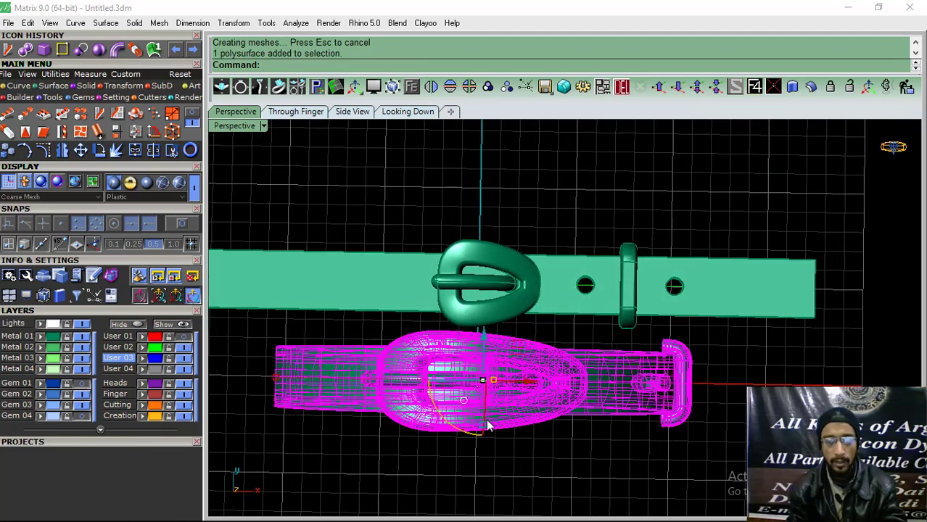
{"action": "left_click_drag", "start_coordinate": [482, 433], "coordinate": [483, 438]}
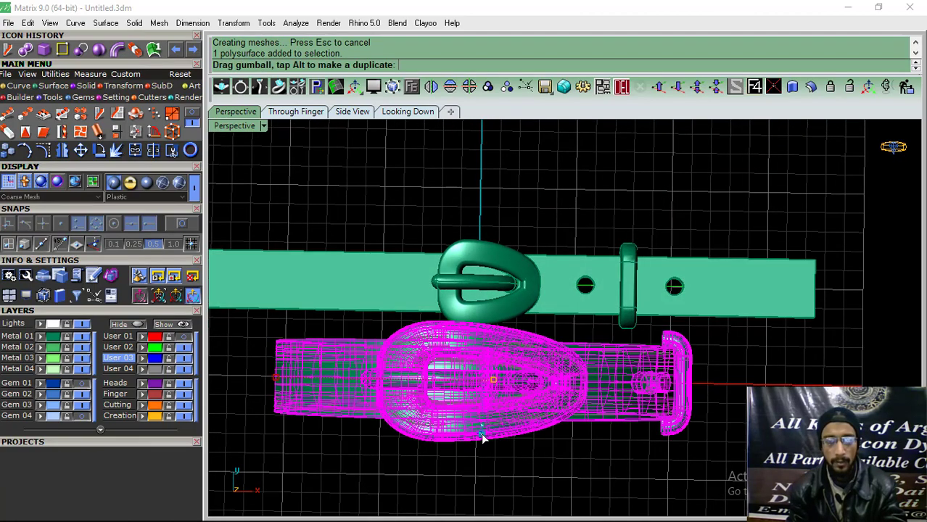
{"action": "left_click", "coordinate": [399, 114]}
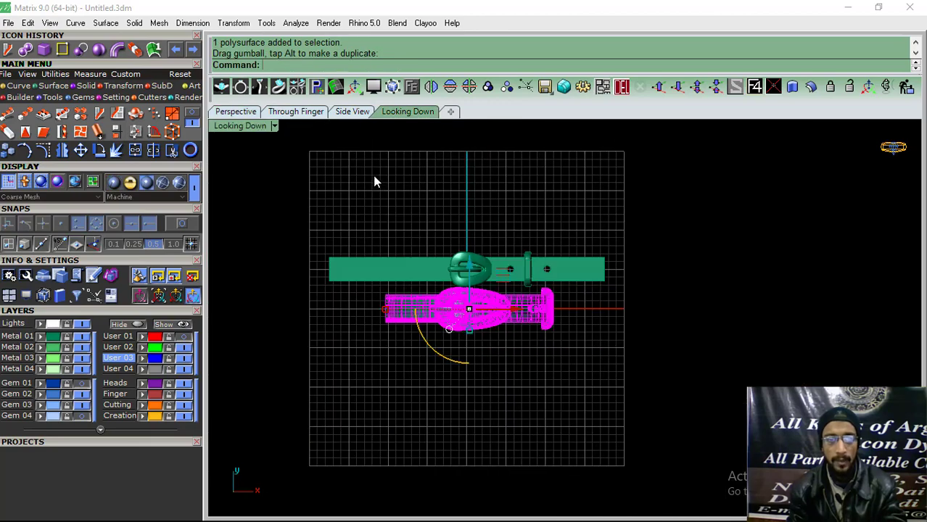
{"action": "left_click", "coordinate": [238, 115]}
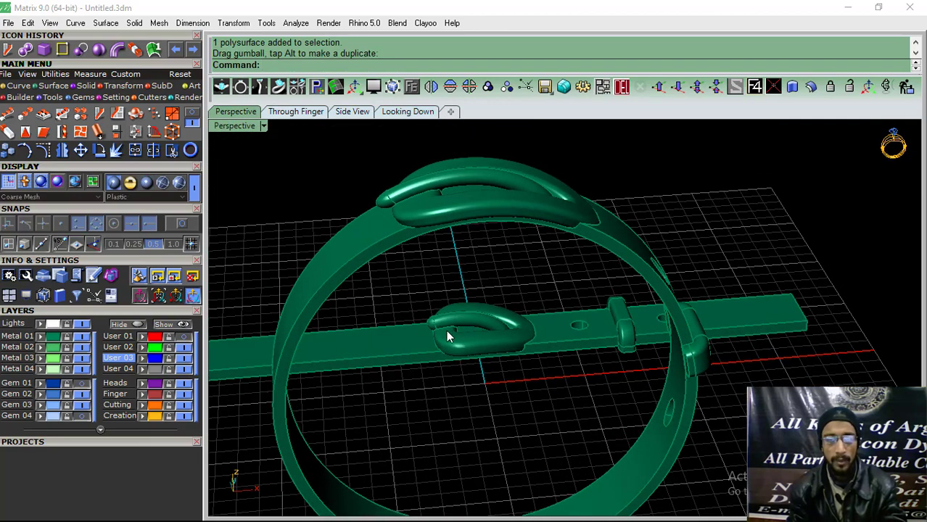
{"action": "mouse_move", "coordinate": [482, 379]}
{"action": "right_mouse_down"}
{"action": "mouse_move", "coordinate": [608, 386]}
{"action": "mouse_move", "coordinate": [531, 418]}
{"action": "right_mouse_up"}
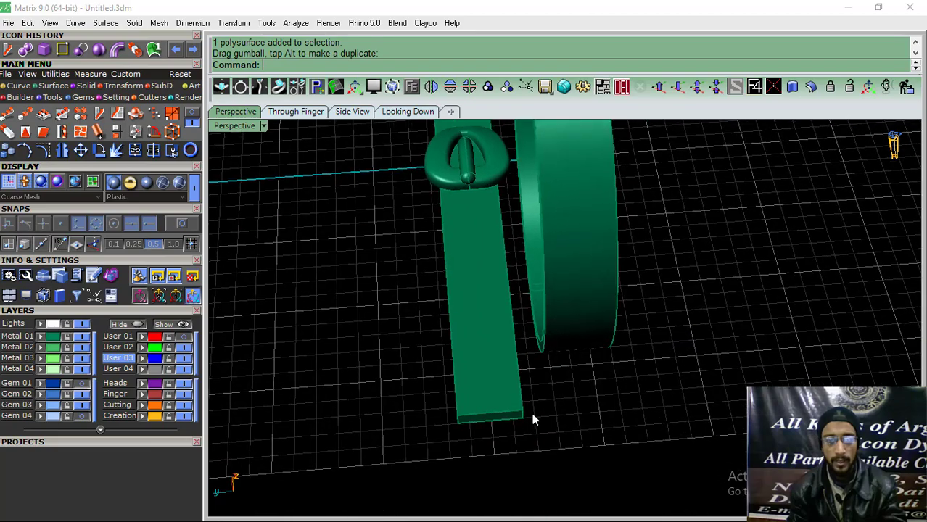
Move the ring belt and its curve beside the flat strap.
{"action": "left_click_drag", "start_coordinate": [536, 388], "coordinate": [407, 453]}
{"action": "right_click_drag", "start_coordinate": [407, 453], "coordinate": [534, 356]}
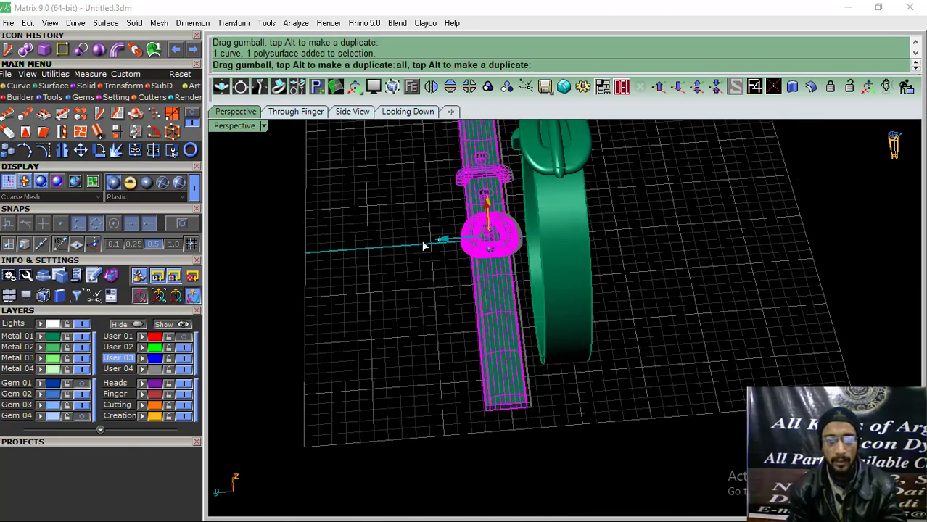
{"action": "left_click_drag", "start_coordinate": [461, 243], "coordinate": [395, 248]}
{"action": "key", "text": "Escape"}
{"action": "mouse_move", "coordinate": [518, 204]}
{"action": "right_mouse_down"}
{"action": "mouse_move", "coordinate": [548, 322]}
{"action": "mouse_move", "coordinate": [434, 362]}
{"action": "mouse_move", "coordinate": [573, 368]}
{"action": "mouse_move", "coordinate": [438, 311]}
{"action": "mouse_move", "coordinate": [499, 331]}
{"action": "mouse_move", "coordinate": [482, 348]}
{"action": "mouse_move", "coordinate": [566, 341]}
{"action": "right_mouse_up"}
Rotate the upright ring belt slightly to settle its orientation.
{"action": "scroll", "coordinate": [588, 326], "scroll_direction": "up", "scroll_amount": 3}
{"action": "left_click", "coordinate": [548, 293]}
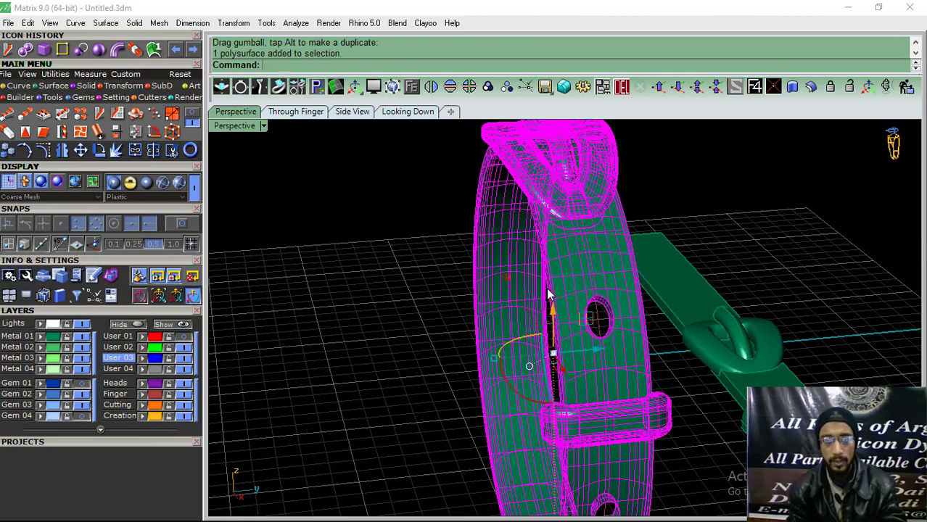
{"action": "left_click_drag", "start_coordinate": [492, 358], "coordinate": [480, 360]}
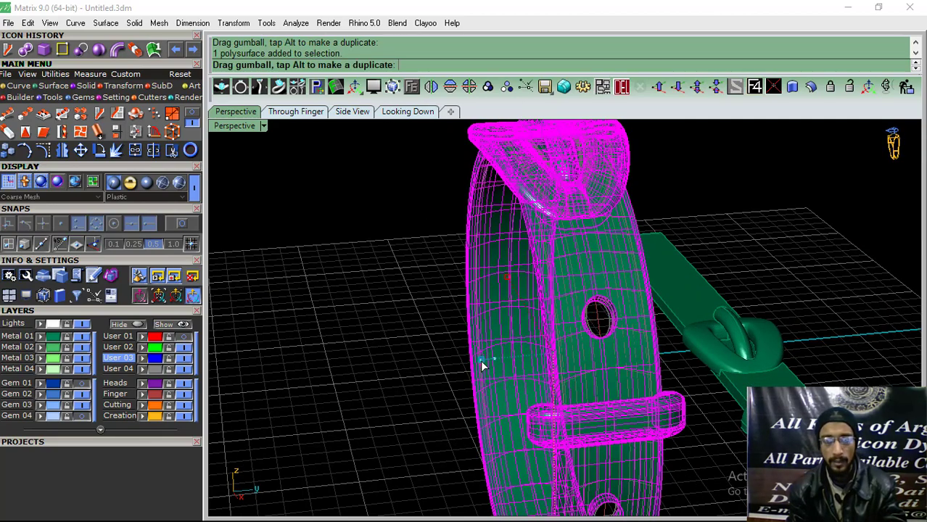
{"action": "left_click", "coordinate": [408, 349]}
{"action": "mouse_move", "coordinate": [407, 349]}
{"action": "right_mouse_down"}
{"action": "mouse_move", "coordinate": [426, 326]}
{"action": "mouse_move", "coordinate": [544, 352]}
{"action": "mouse_move", "coordinate": [549, 315]}
{"action": "mouse_move", "coordinate": [482, 333]}
{"action": "mouse_move", "coordinate": [546, 302]}
{"action": "mouse_move", "coordinate": [656, 280]}
{"action": "mouse_move", "coordinate": [749, 305]}
{"action": "mouse_move", "coordinate": [738, 322]}
{"action": "mouse_move", "coordinate": [502, 352]}
{"action": "mouse_move", "coordinate": [534, 306]}
{"action": "mouse_move", "coordinate": [535, 424]}
{"action": "mouse_move", "coordinate": [534, 409]}
{"action": "right_mouse_up"}
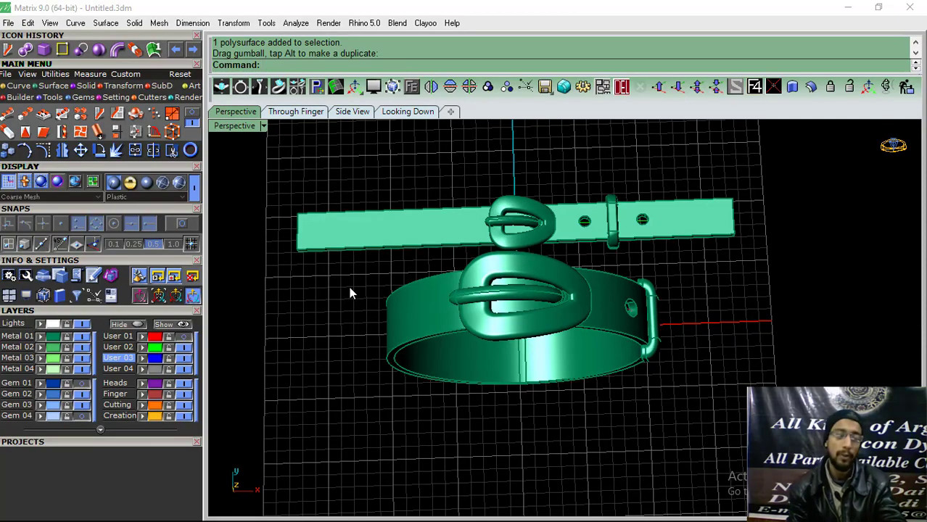
Frame both belts in a high oblique view and start the Extract Isocurve command.
{"action": "mouse_move", "coordinate": [350, 293]}
{"action": "right_mouse_down"}
{"action": "mouse_move", "coordinate": [381, 374]}
{"action": "mouse_move", "coordinate": [424, 258]}
{"action": "mouse_move", "coordinate": [480, 337]}
{"action": "mouse_move", "coordinate": [545, 294]}
{"action": "mouse_move", "coordinate": [680, 255]}
{"action": "mouse_move", "coordinate": [718, 292]}
{"action": "mouse_move", "coordinate": [449, 306]}
{"action": "mouse_move", "coordinate": [439, 371]}
{"action": "right_mouse_up"}
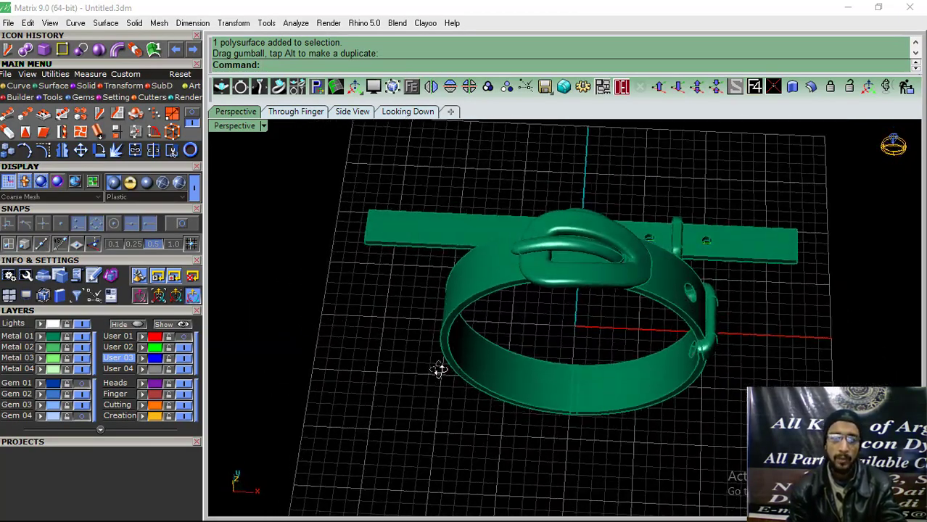
{"action": "right_click_drag", "start_coordinate": [488, 225], "coordinate": [441, 315], "text": "shift"}
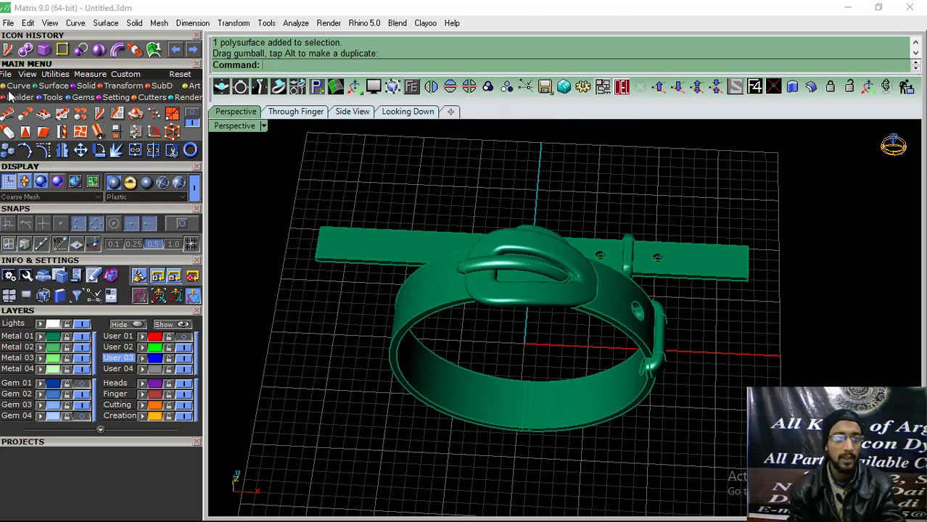
{"action": "left_click", "coordinate": [193, 128]}
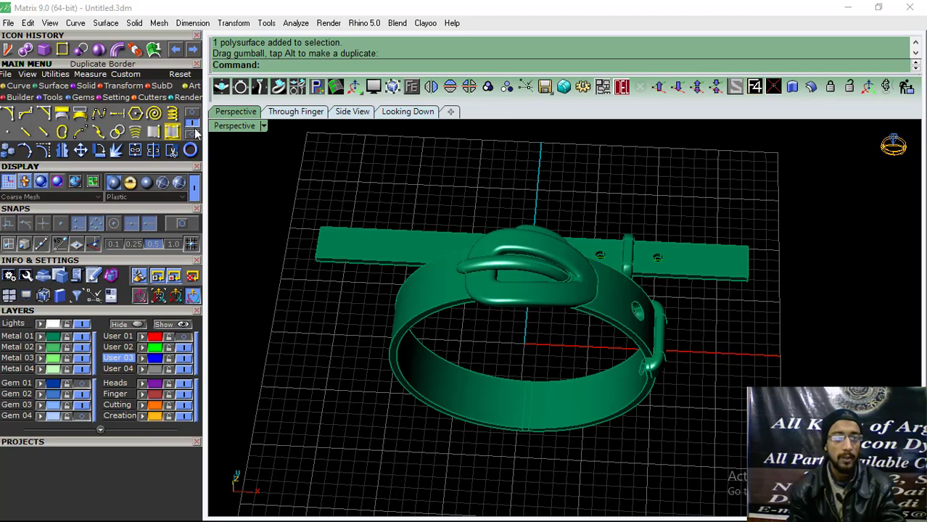
{"action": "left_click", "coordinate": [172, 131]}
Try extracting all isocurves from the ring band surface, then undo them.
{"action": "right_click_drag", "start_coordinate": [511, 338], "coordinate": [532, 268]}
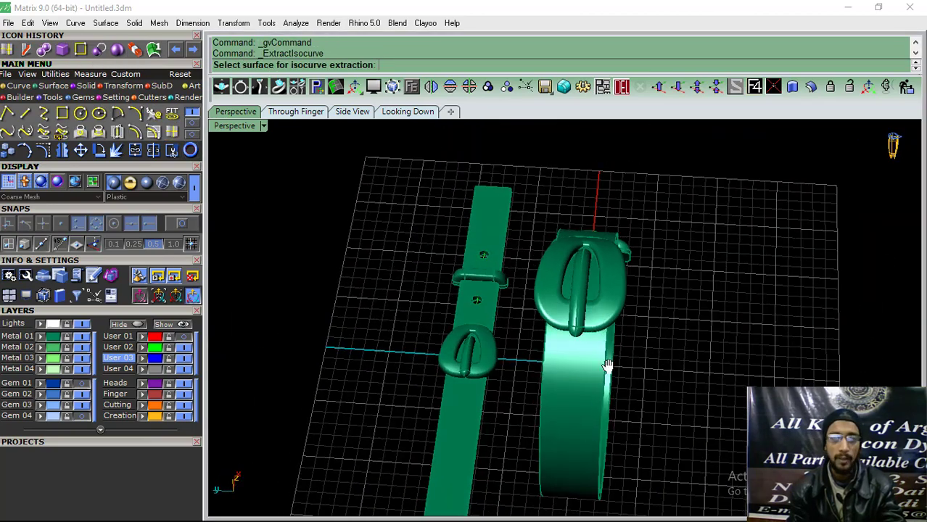
{"action": "scroll", "coordinate": [532, 268], "scroll_direction": "up", "scroll_amount": 3}
{"action": "left_click", "coordinate": [533, 265]}
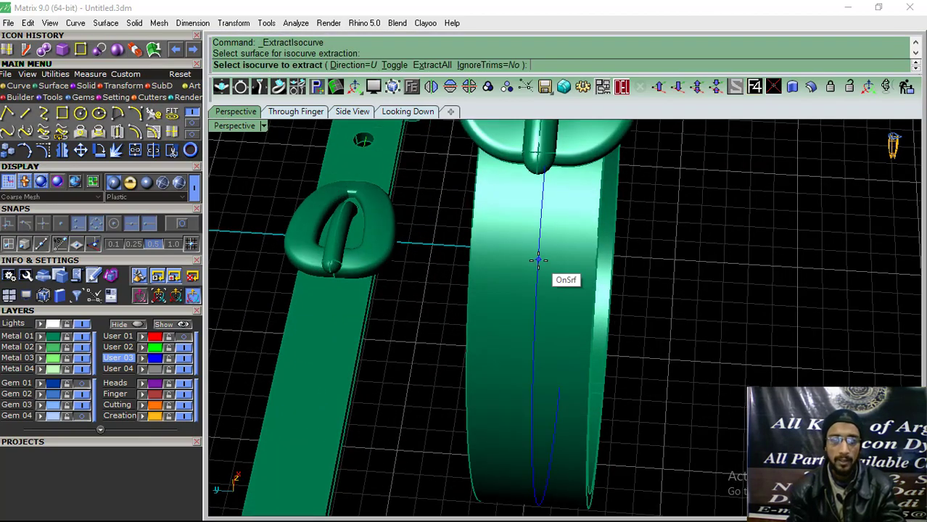
{"action": "left_click", "coordinate": [581, 269]}
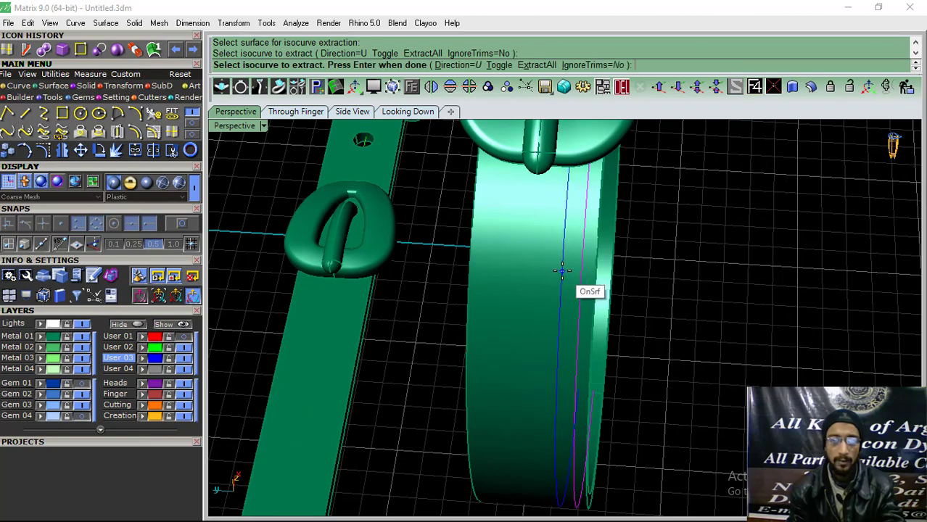
{"action": "left_click", "coordinate": [536, 66]}
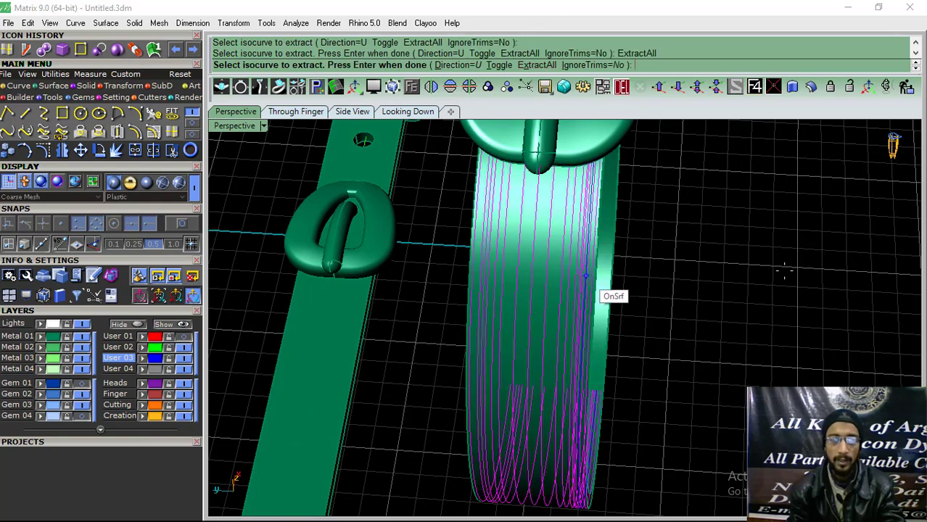
{"action": "key", "text": "Return"}
{"action": "right_click_drag", "start_coordinate": [647, 325], "coordinate": [282, 288]}
{"action": "key", "text": "ctrl+z"}
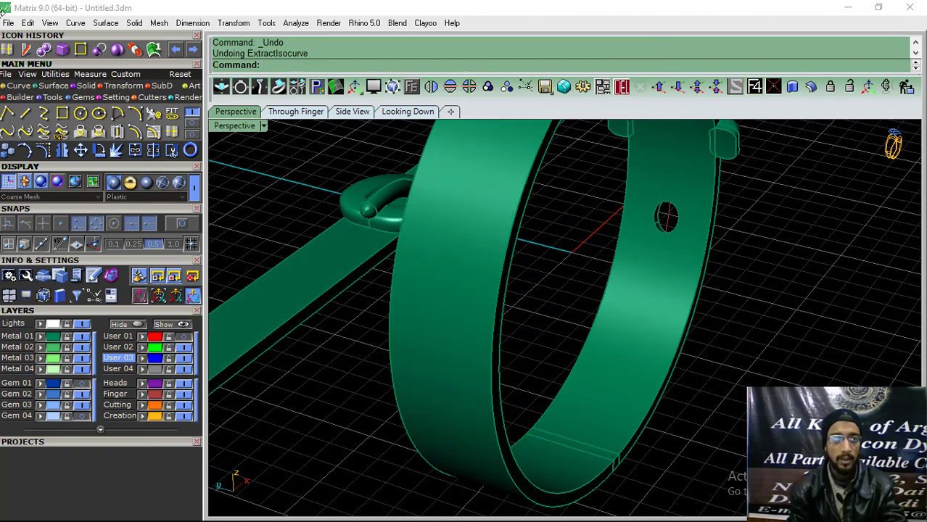
Extract seven U-direction isocurves lengthwise around the ring band's outer face.
{"action": "key", "text": "Return"}
{"action": "right_click_drag", "start_coordinate": [435, 305], "coordinate": [549, 312]}
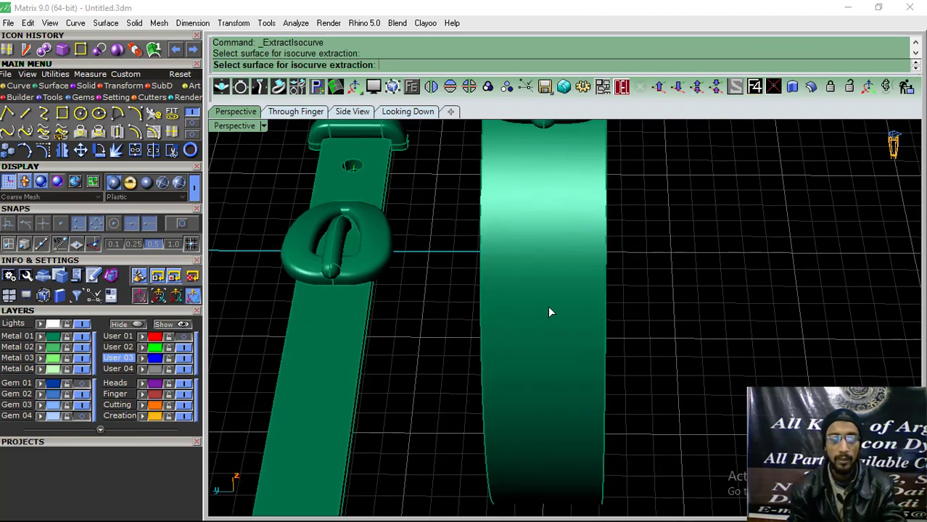
{"action": "left_click", "coordinate": [591, 233]}
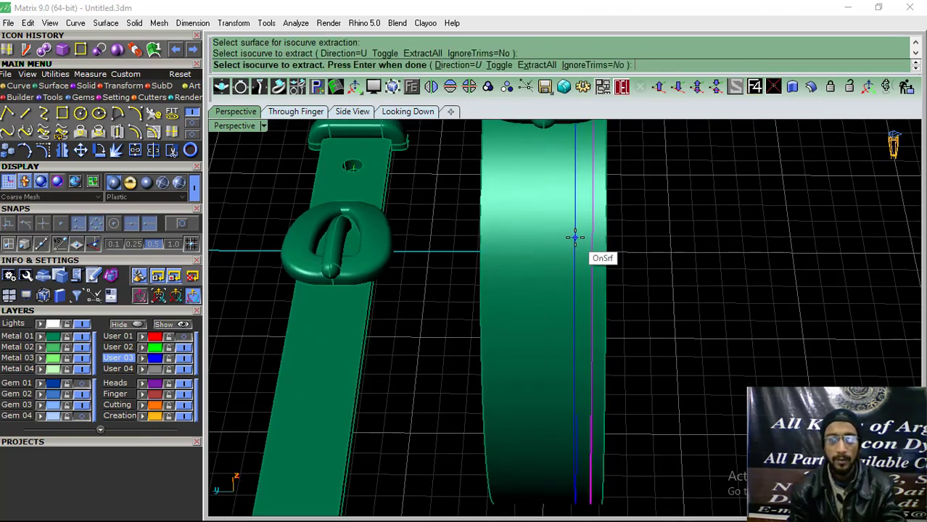
{"action": "left_click", "coordinate": [573, 237]}
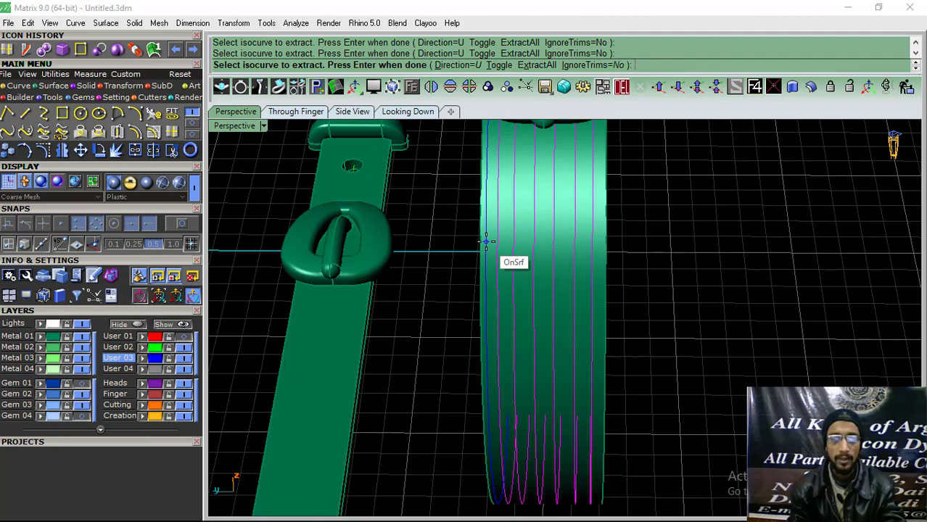
{"action": "key", "text": "Return"}
{"action": "right_click_drag", "start_coordinate": [654, 341], "coordinate": [614, 331]}
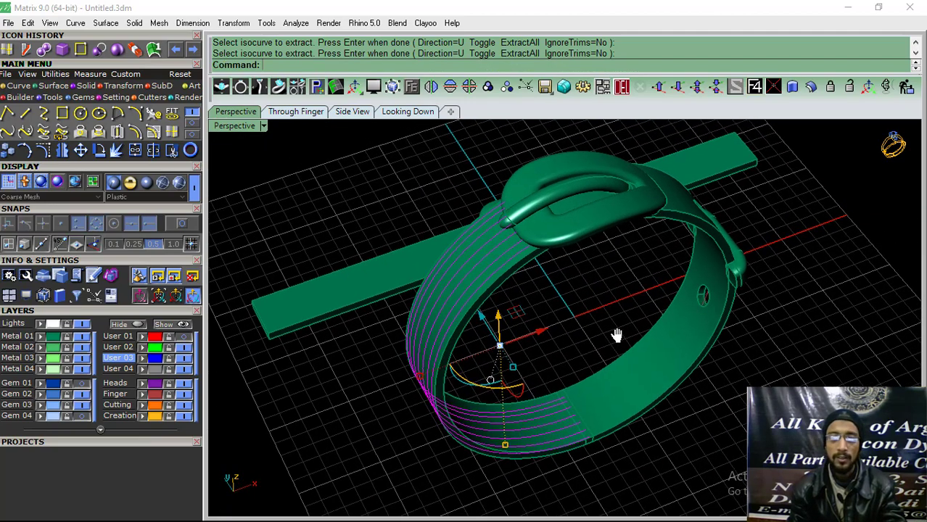
Build 0.15-radius pipes along the seven extracted curves.
{"action": "left_click", "coordinate": [88, 86]}
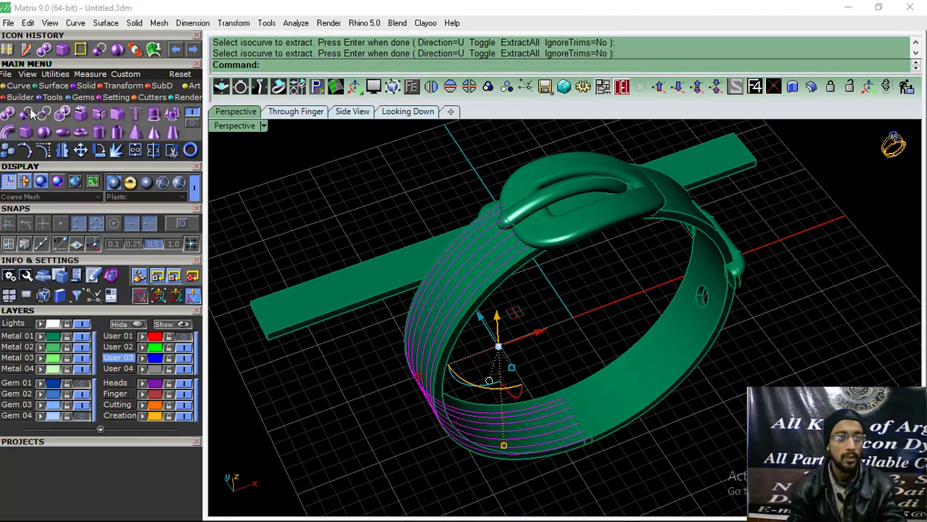
{"action": "left_click", "coordinate": [10, 135]}
{"action": "type", "text": ".15"}
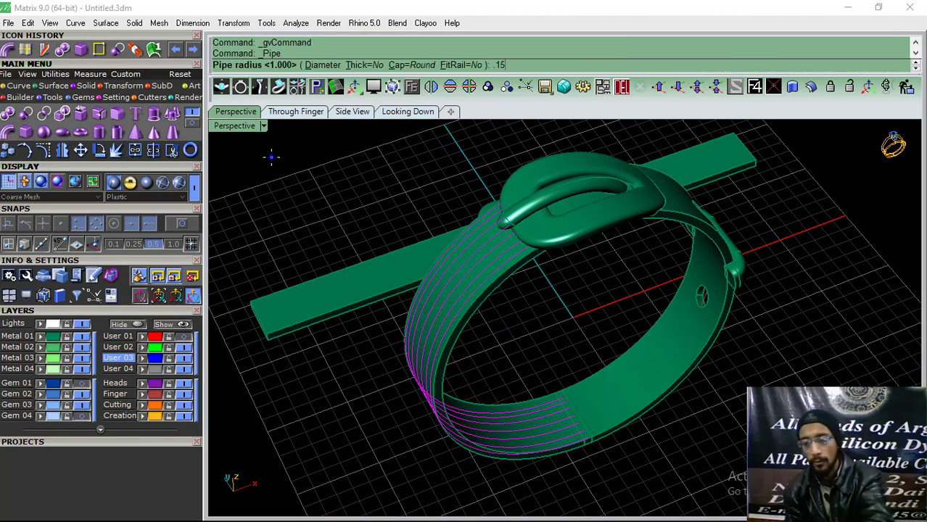
{"action": "key", "text": "Return"}
{"action": "right_click_drag", "start_coordinate": [428, 338], "coordinate": [558, 326]}
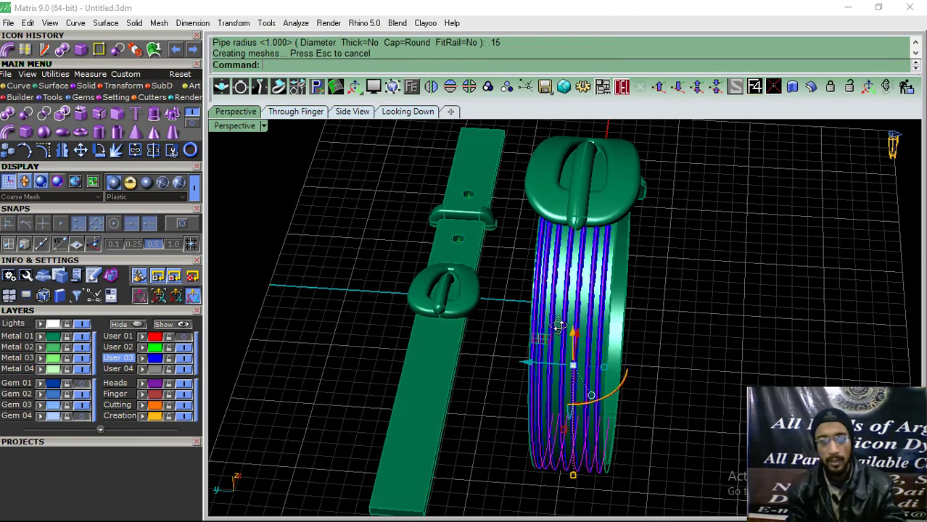
Delete the guide curves, leaving only the seven blue pipes.
{"action": "left_click", "coordinate": [621, 86]}
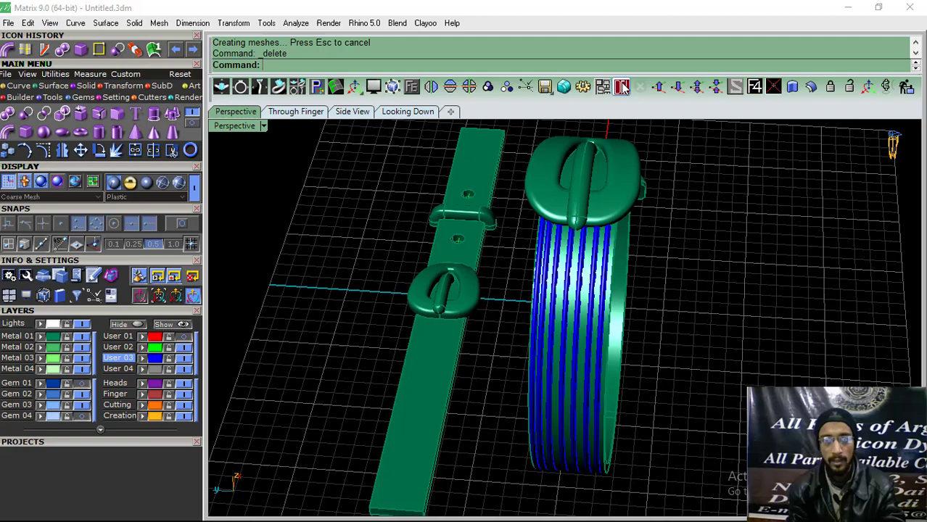
{"action": "left_click", "coordinate": [153, 364]}
{"action": "scroll", "coordinate": [536, 351], "scroll_direction": "up", "scroll_amount": 3}
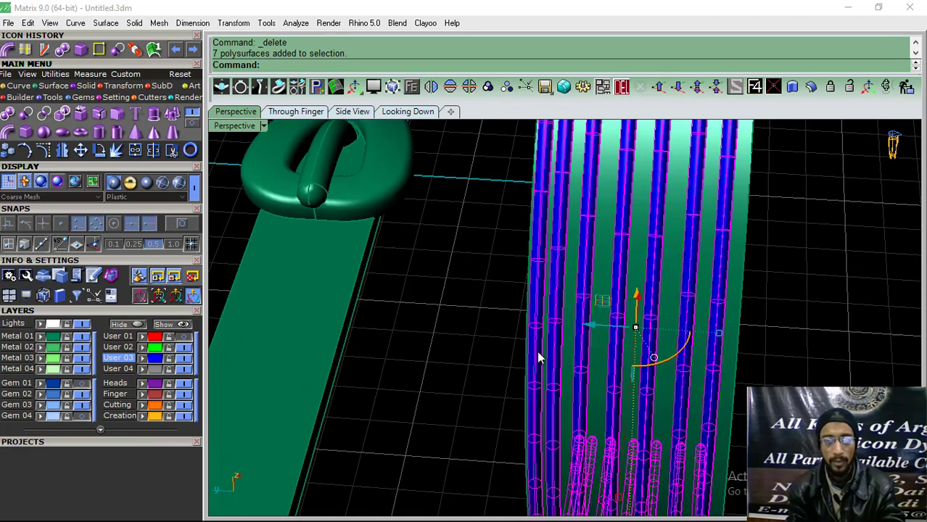
{"action": "left_click", "coordinate": [592, 327]}
{"action": "key", "text": "Escape"}
Select the ring band and its pipes and start a Boolean Difference.
{"action": "mouse_move", "coordinate": [550, 316]}
{"action": "right_mouse_down"}
{"action": "mouse_move", "coordinate": [648, 348]}
{"action": "mouse_move", "coordinate": [502, 231]}
{"action": "right_mouse_up"}
{"action": "scroll", "coordinate": [502, 231], "scroll_direction": "up", "scroll_amount": 3}
{"action": "left_click", "coordinate": [502, 231]}
{"action": "scroll", "coordinate": [500, 239], "scroll_direction": "down", "scroll_amount": 2}
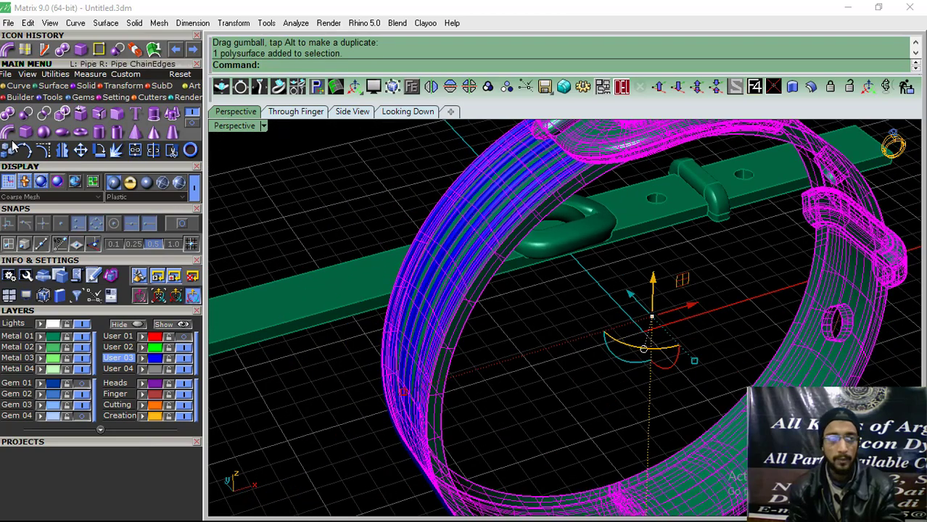
{"action": "left_click", "coordinate": [25, 113]}
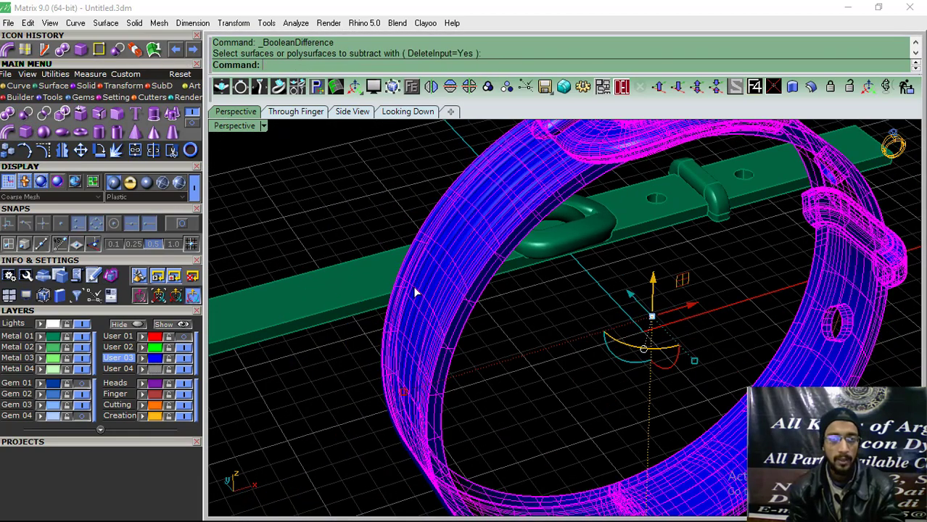
Attempt subtracting the seven pipes from the ring band to cut grooves.
{"action": "key", "text": "Return"}
{"action": "scroll", "coordinate": [493, 304], "scroll_direction": "up", "scroll_amount": 3}
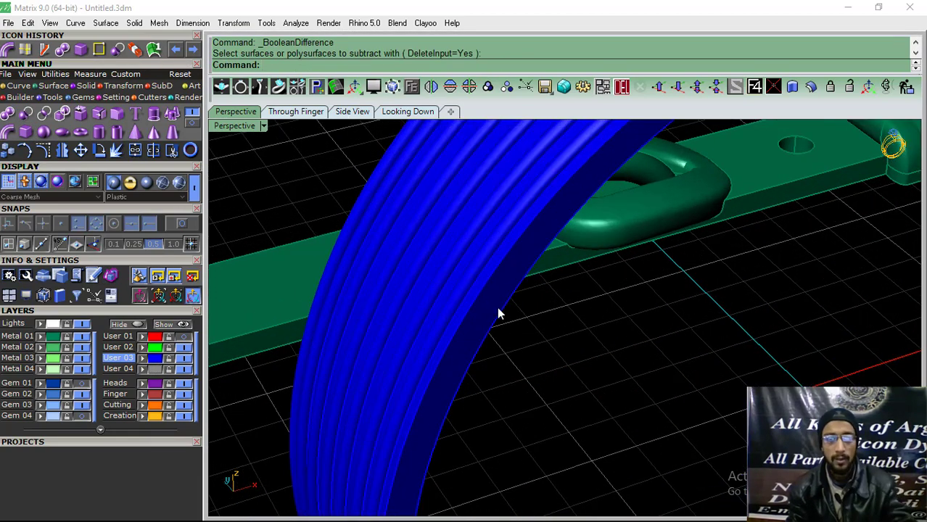
{"action": "left_click", "coordinate": [497, 309]}
{"action": "key", "text": "Return"}
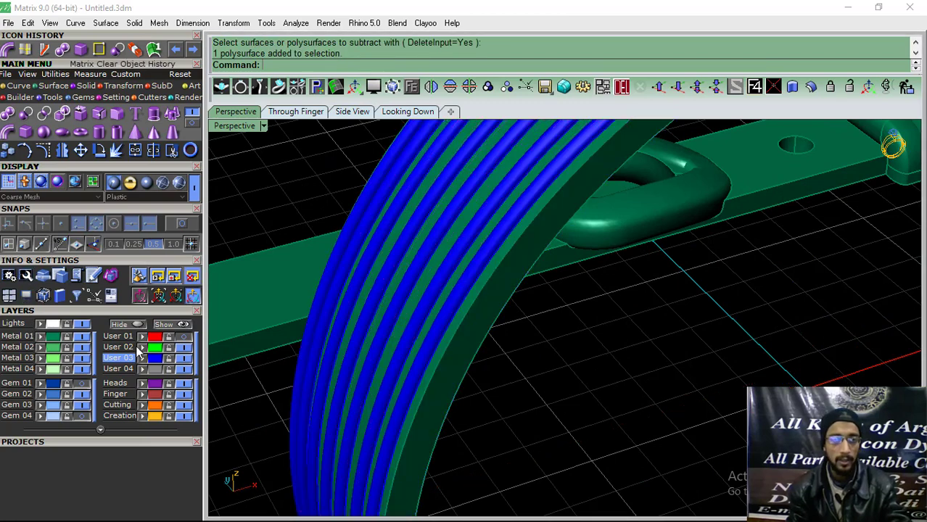
Reselect only the ring band and retry the Boolean Difference with the pipes.
{"action": "left_click", "coordinate": [52, 336]}
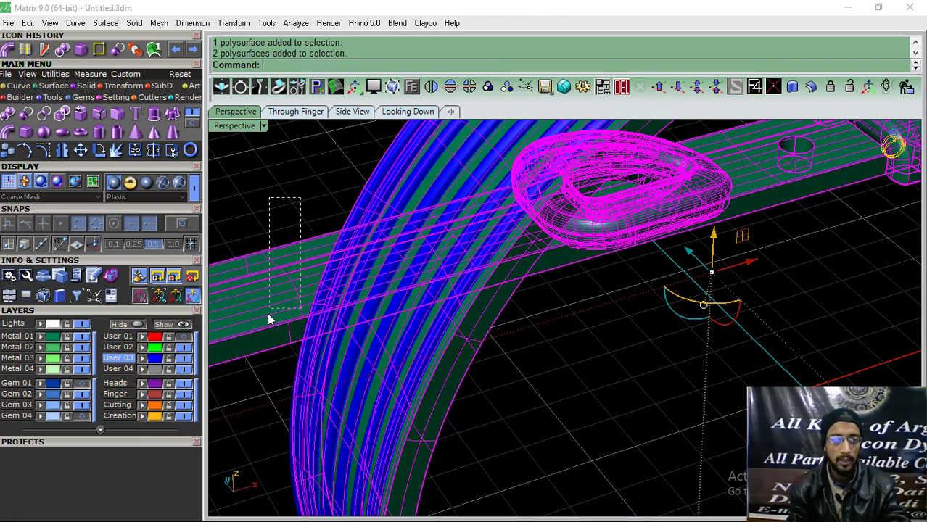
{"action": "left_click_drag", "start_coordinate": [268, 319], "coordinate": [261, 324], "text": "ctrl"}
{"action": "left_click", "coordinate": [28, 117]}
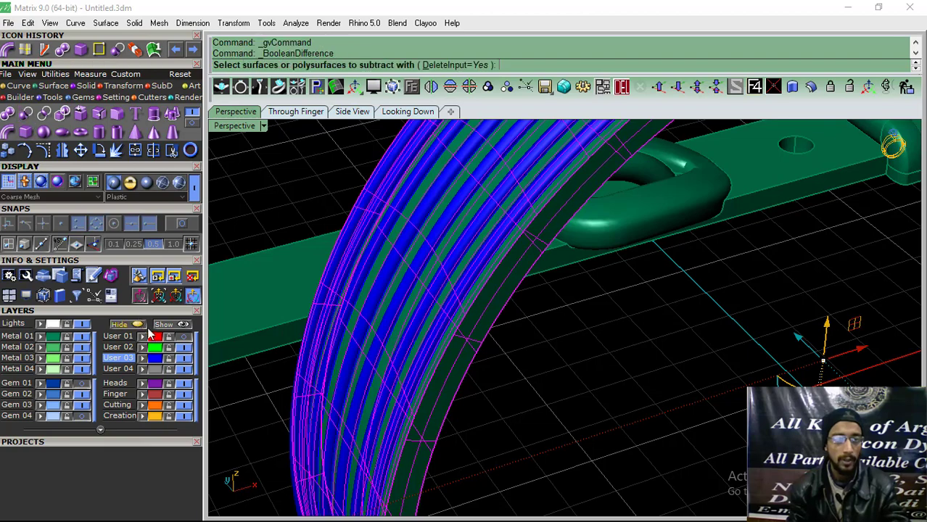
{"action": "scroll", "coordinate": [430, 295], "scroll_direction": "down", "scroll_amount": 5}
{"action": "key", "text": "Return"}
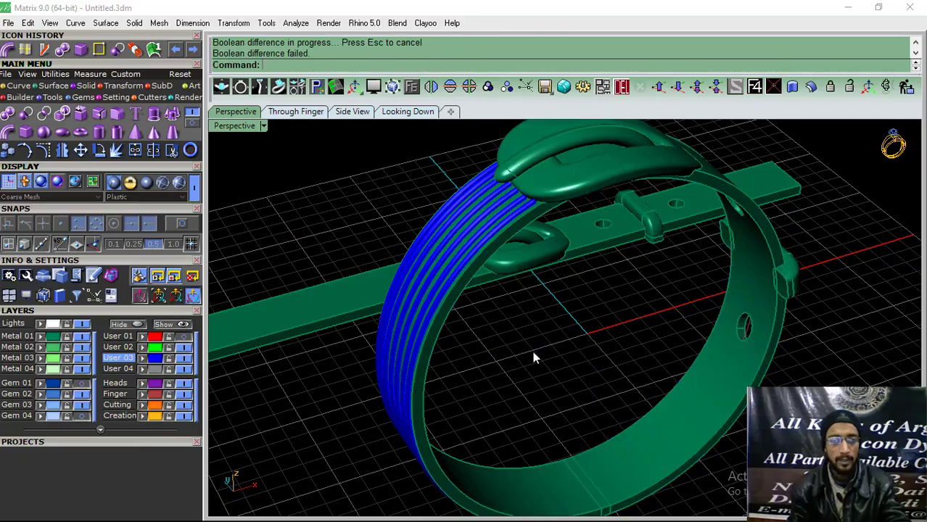
Inspect the failed subtraction around the ring and select the seven pipes for deletion.
{"action": "right_click_drag", "start_coordinate": [465, 302], "coordinate": [533, 290]}
{"action": "scroll", "coordinate": [574, 176], "scroll_direction": "up", "scroll_amount": 3}
{"action": "scroll", "coordinate": [577, 178], "scroll_direction": "up", "scroll_amount": 2}
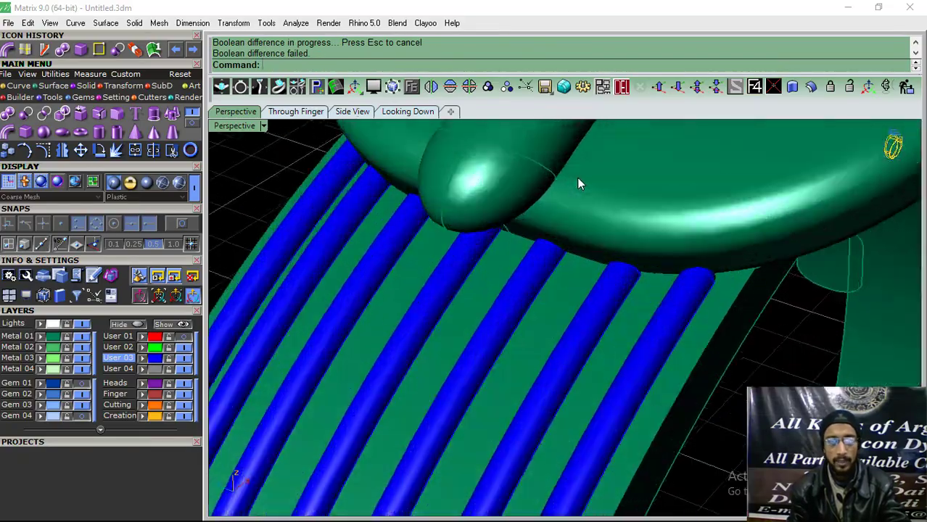
{"action": "scroll", "coordinate": [577, 178], "scroll_direction": "down", "scroll_amount": 3}
{"action": "mouse_move", "coordinate": [567, 242]}
{"action": "right_mouse_down"}
{"action": "mouse_move", "coordinate": [432, 294]}
{"action": "mouse_move", "coordinate": [319, 262]}
{"action": "mouse_move", "coordinate": [482, 250]}
{"action": "mouse_move", "coordinate": [515, 288]}
{"action": "mouse_move", "coordinate": [571, 296]}
{"action": "right_mouse_up"}
{"action": "scroll", "coordinate": [484, 265], "scroll_direction": "up", "scroll_amount": 3}
{"action": "mouse_move", "coordinate": [484, 265]}
{"action": "right_mouse_down"}
{"action": "mouse_move", "coordinate": [612, 242]}
{"action": "mouse_move", "coordinate": [543, 302]}
{"action": "mouse_move", "coordinate": [558, 201]}
{"action": "mouse_move", "coordinate": [555, 145]}
{"action": "mouse_move", "coordinate": [451, 408]}
{"action": "mouse_move", "coordinate": [477, 207]}
{"action": "mouse_move", "coordinate": [442, 247]}
{"action": "right_mouse_up"}
{"action": "scroll", "coordinate": [476, 208], "scroll_direction": "up", "scroll_amount": 3}
{"action": "scroll", "coordinate": [496, 222], "scroll_direction": "down", "scroll_amount": 2}
{"action": "left_click", "coordinate": [155, 363]}
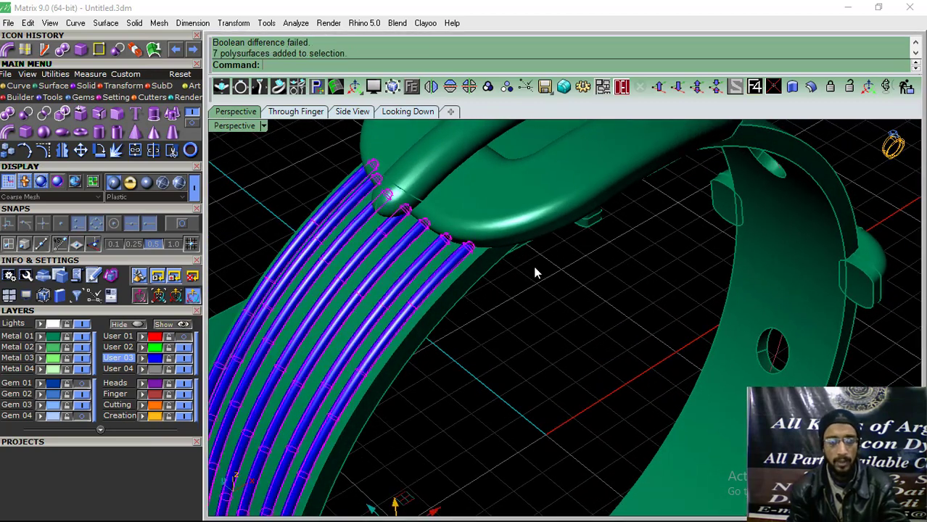
{"action": "scroll", "coordinate": [527, 314], "scroll_direction": "down", "scroll_amount": 5}
{"action": "left_click", "coordinate": [622, 87]}
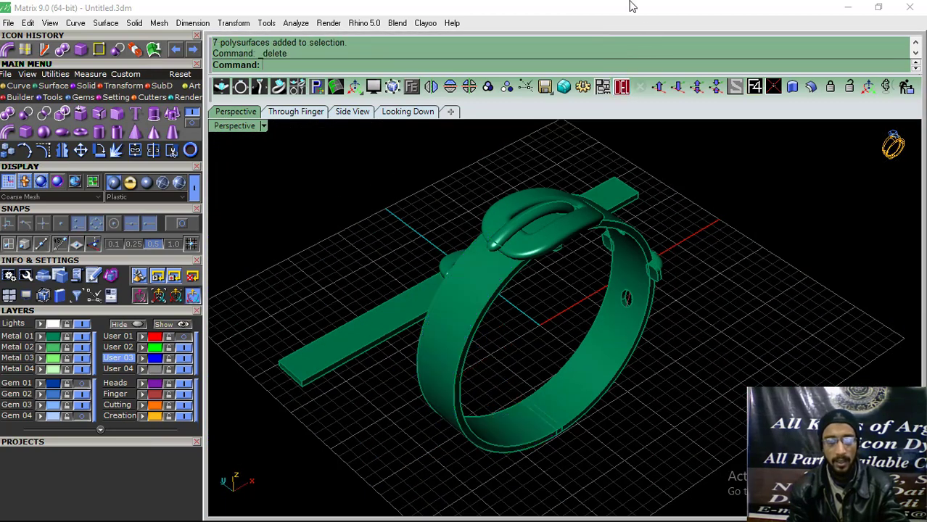
{"action": "mouse_move", "coordinate": [425, 332]}
{"action": "right_mouse_down"}
{"action": "mouse_move", "coordinate": [440, 424]}
{"action": "mouse_move", "coordinate": [463, 347]}
{"action": "mouse_move", "coordinate": [607, 335]}
{"action": "mouse_move", "coordinate": [409, 273]}
{"action": "mouse_move", "coordinate": [692, 290]}
{"action": "mouse_move", "coordinate": [674, 370]}
{"action": "right_mouse_up"}
{"action": "mouse_move", "coordinate": [533, 333]}
{"action": "right_mouse_down"}
{"action": "mouse_move", "coordinate": [585, 383]}
{"action": "mouse_move", "coordinate": [573, 326]}
{"action": "mouse_move", "coordinate": [548, 289]}
{"action": "mouse_move", "coordinate": [533, 306]}
{"action": "mouse_move", "coordinate": [374, 335]}
{"action": "mouse_move", "coordinate": [359, 427]}
{"action": "mouse_move", "coordinate": [352, 417]}
{"action": "right_mouse_up"}
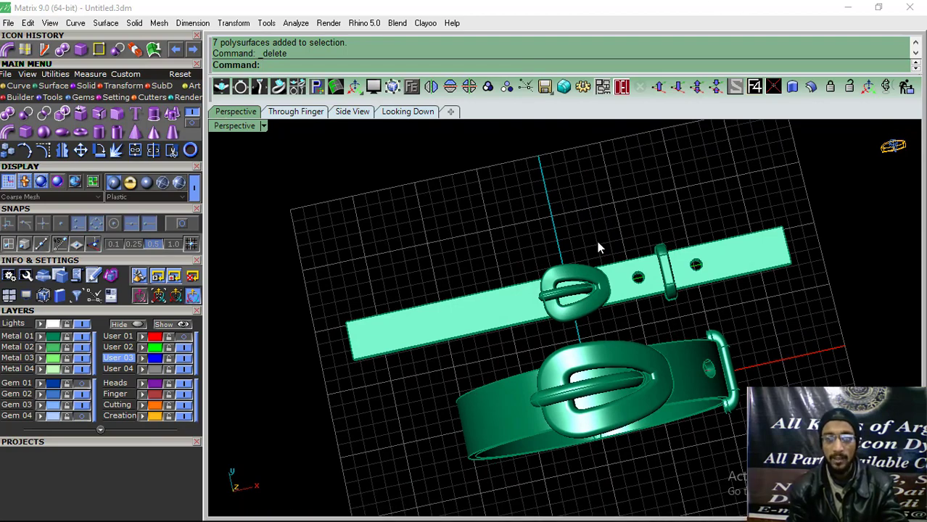
{"action": "right_click_drag", "start_coordinate": [599, 248], "coordinate": [544, 288], "text": "shift"}
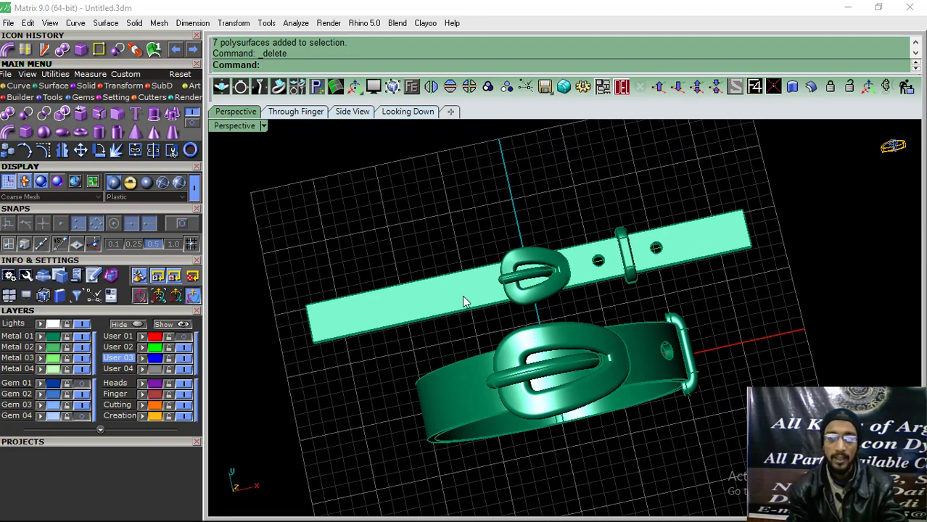
{"action": "mouse_move", "coordinate": [464, 301]}
{"action": "right_mouse_down"}
{"action": "mouse_move", "coordinate": [448, 288]}
{"action": "mouse_move", "coordinate": [515, 326]}
{"action": "mouse_move", "coordinate": [754, 220]}
{"action": "mouse_move", "coordinate": [489, 293]}
{"action": "mouse_move", "coordinate": [603, 338]}
{"action": "mouse_move", "coordinate": [591, 327]}
{"action": "right_mouse_up"}
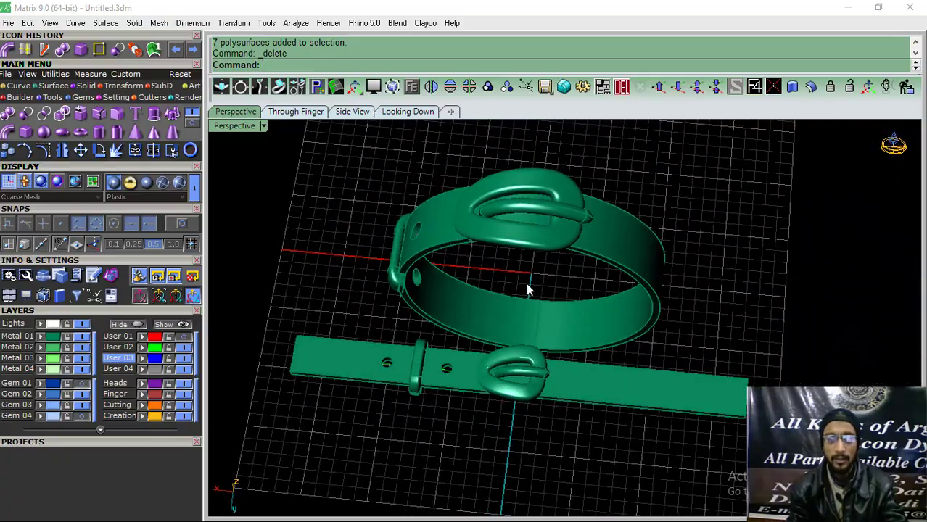